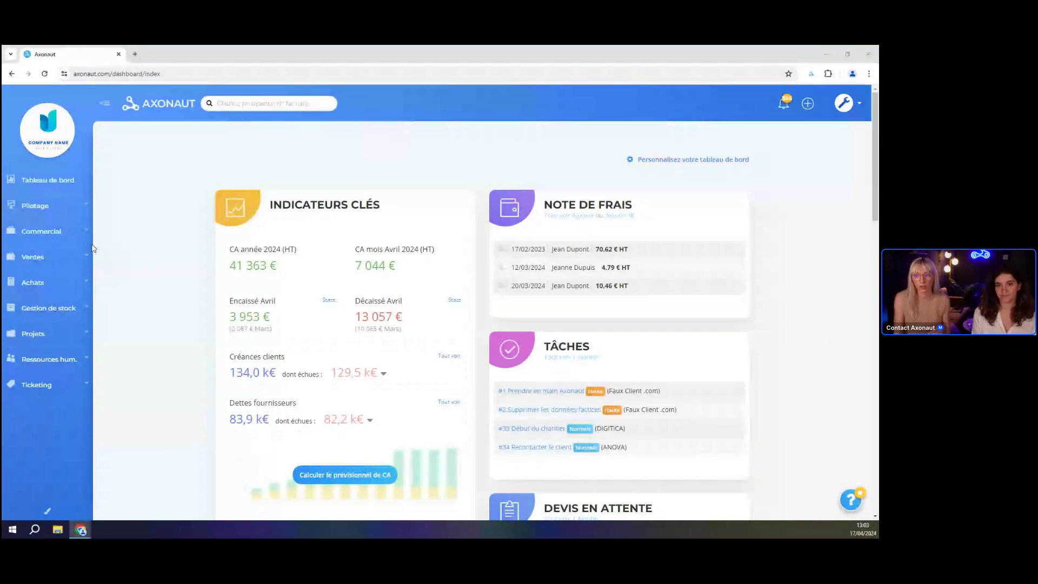
Open the ANOVA client record from the clients list of the commercial directory (Répertoire).
left_click(49, 206)
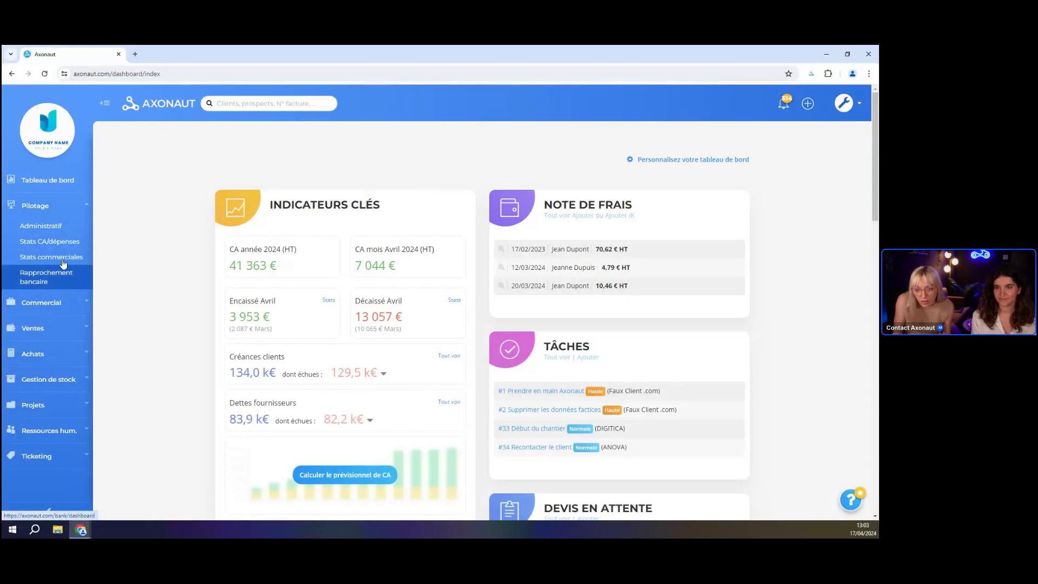
left_click(49, 303)
left_click(52, 268)
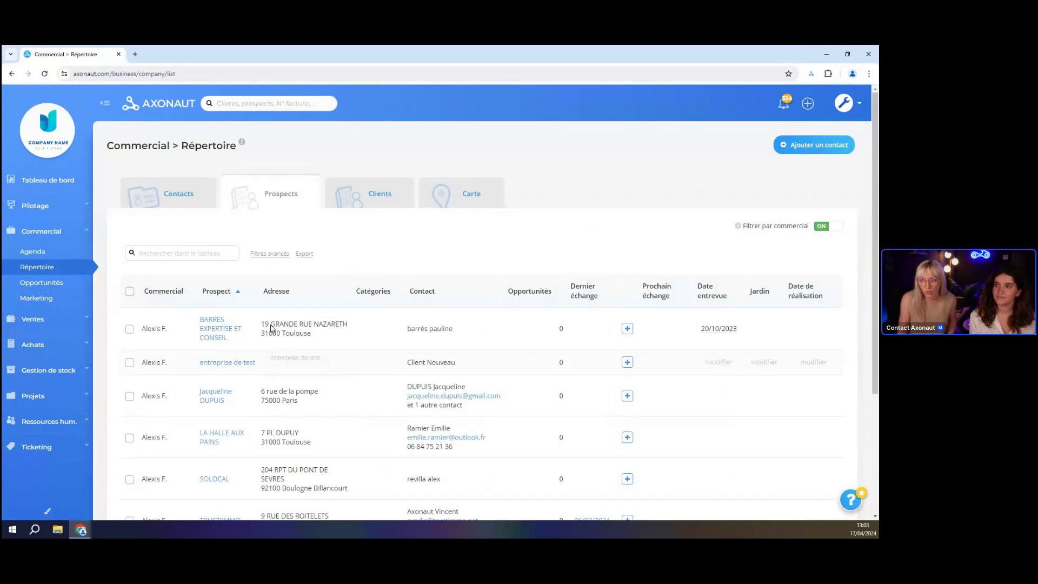
left_click(371, 200)
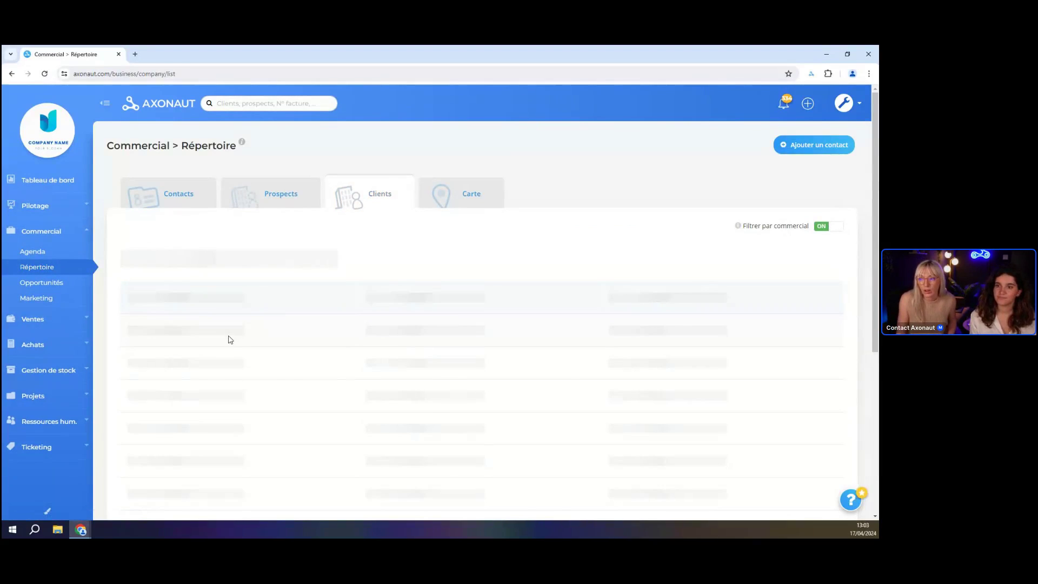
scroll(227, 374, "down", 1)
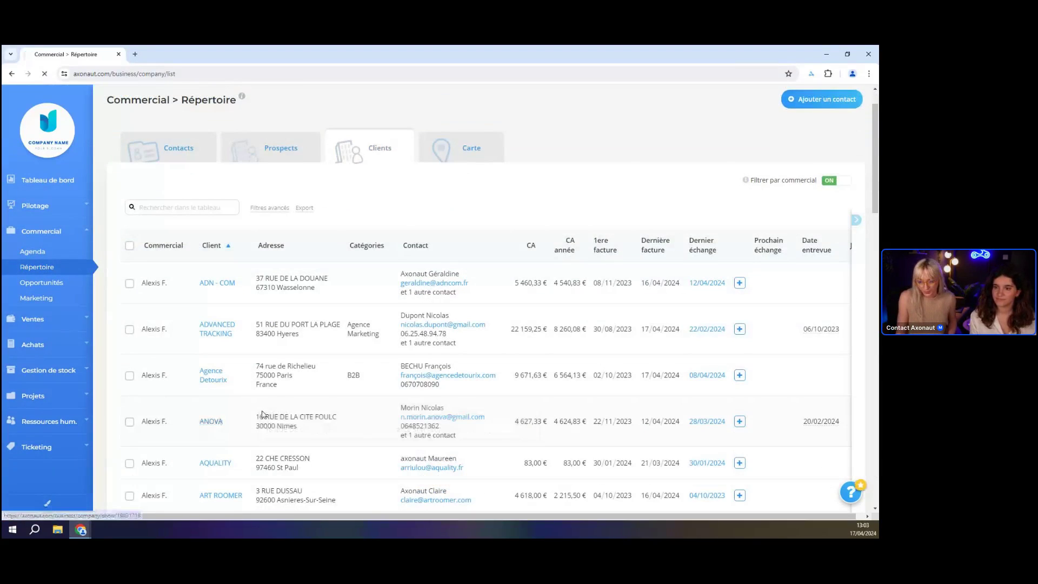
left_click(263, 414)
Examine ANOVA's exchange history down to its oldest entries, including the "Demande de devis" email and its reply.
scroll(470, 369, "down", 5)
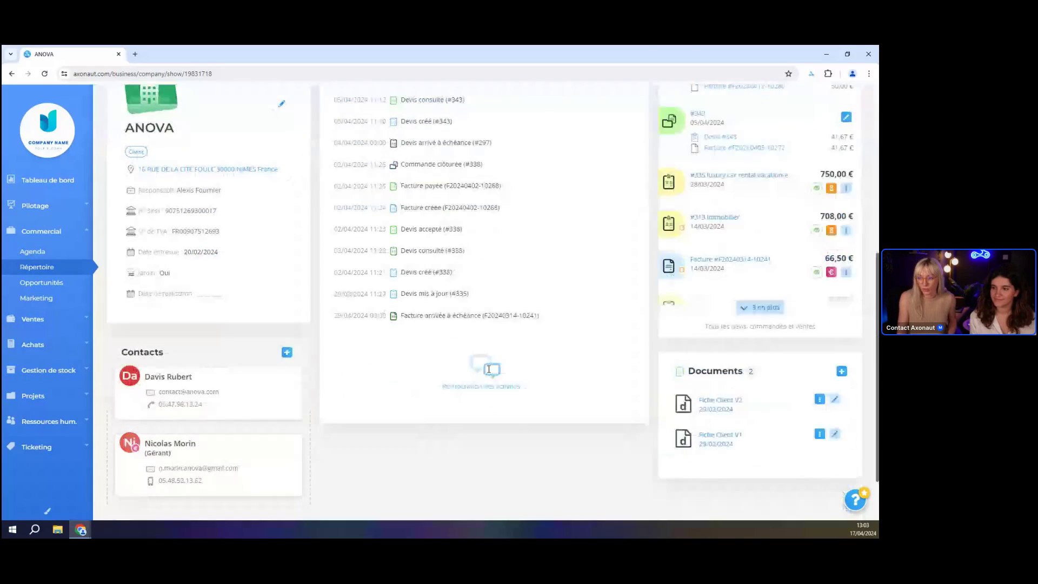
scroll(489, 368, "down", 5)
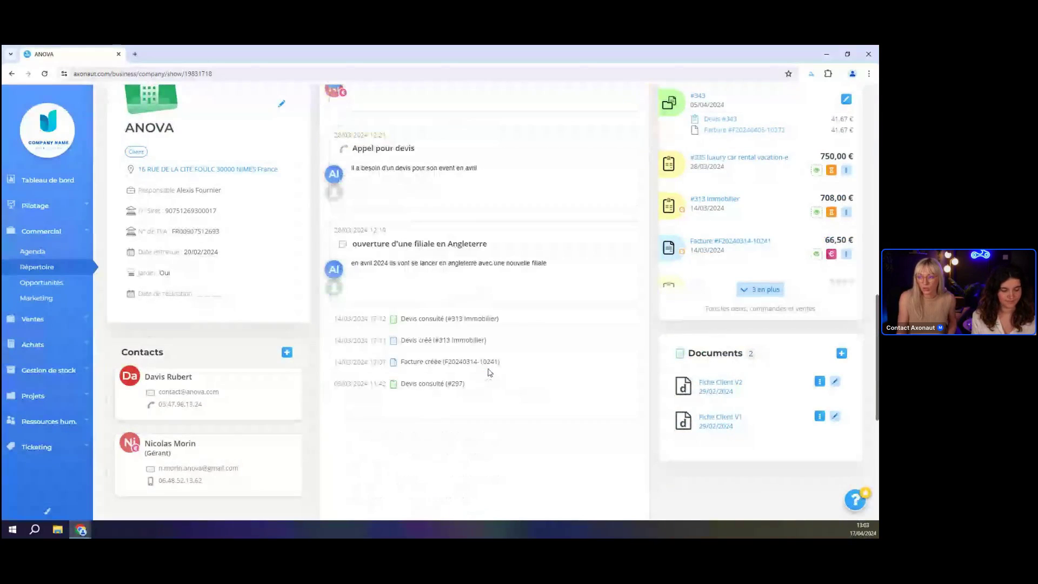
scroll(489, 372, "down", 5)
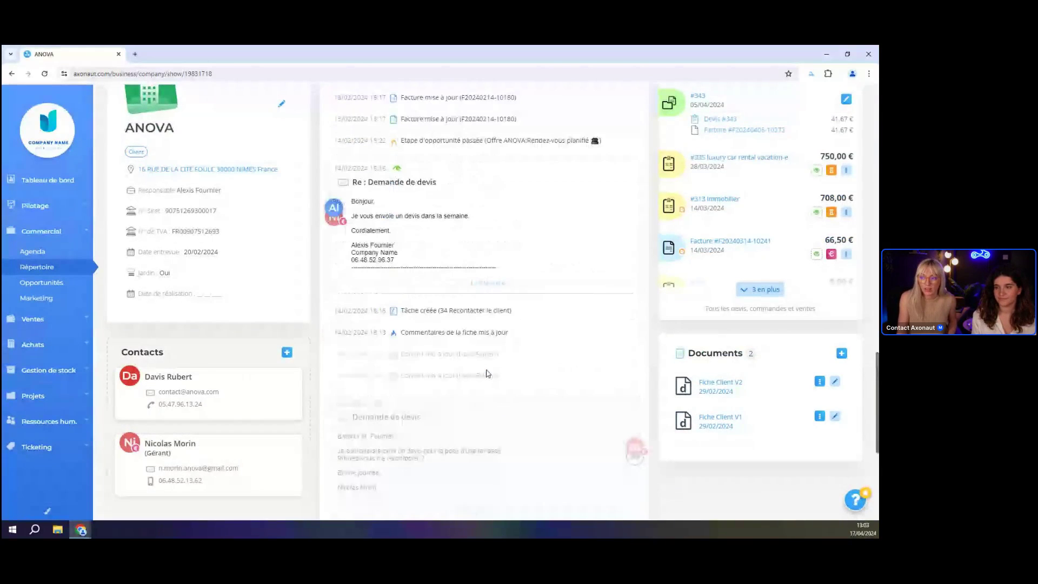
scroll(487, 376, "down", 5)
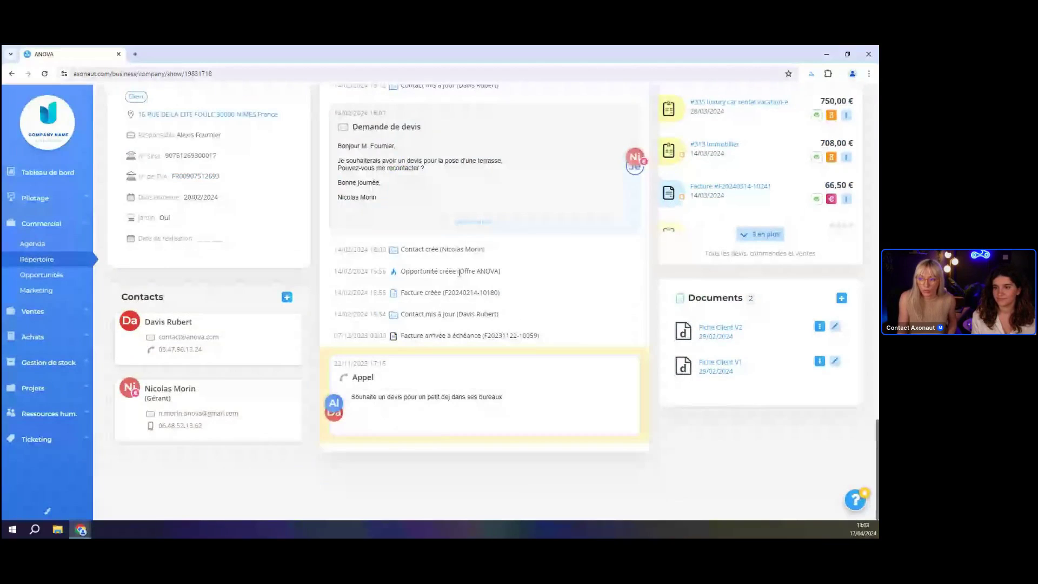
scroll(551, 306, "up", 3)
scroll(456, 317, "up", 2)
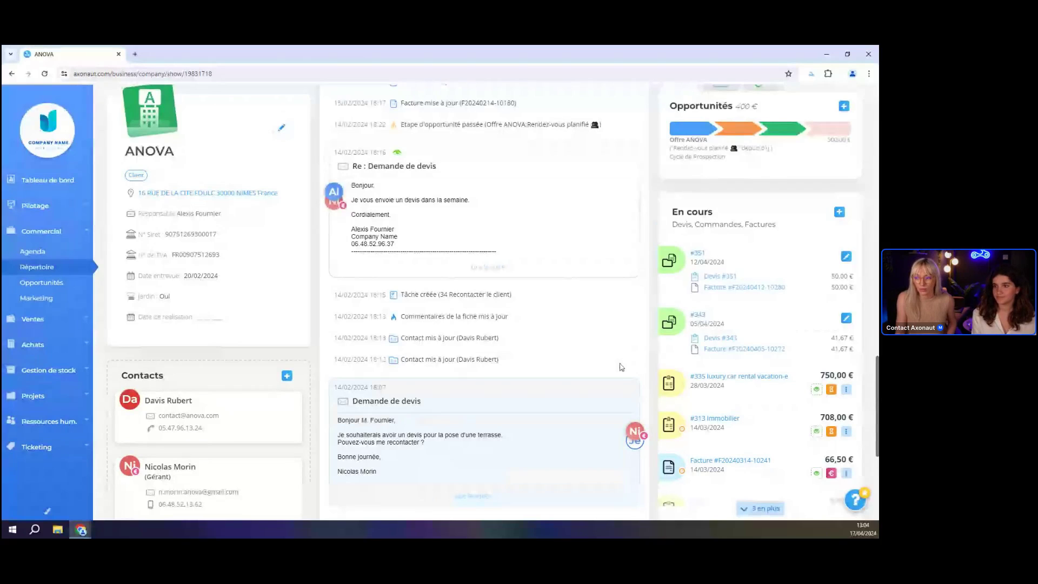
mouse_move(560, 391)
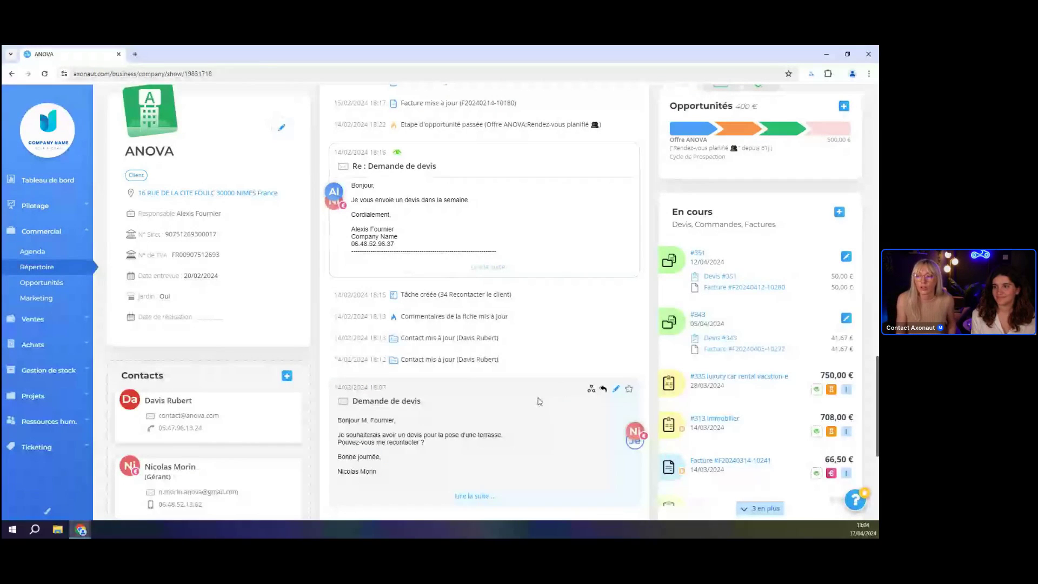
scroll(541, 400, "down", 1)
scroll(635, 383, "up", 5)
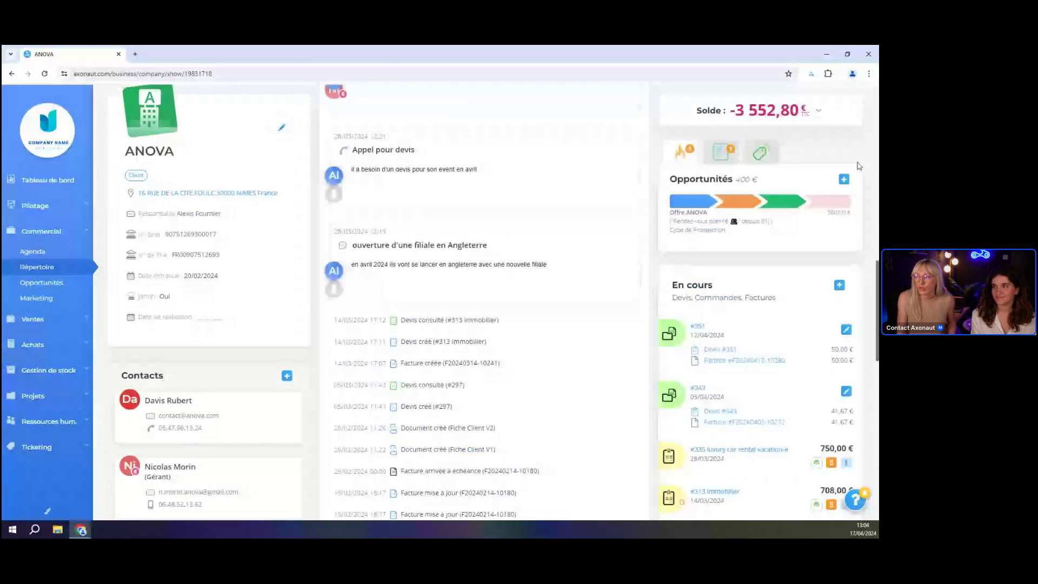
scroll(859, 166, "up", 5)
Open the email synchronization settings (Synchro emails) and read the instructions for incoming and outgoing emails.
left_click(848, 103)
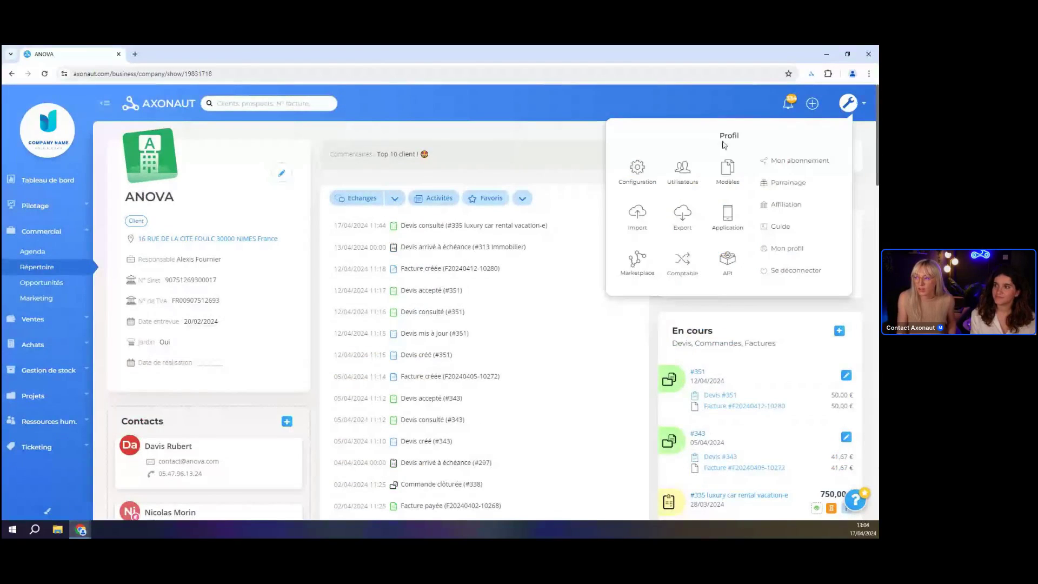
left_click(638, 169)
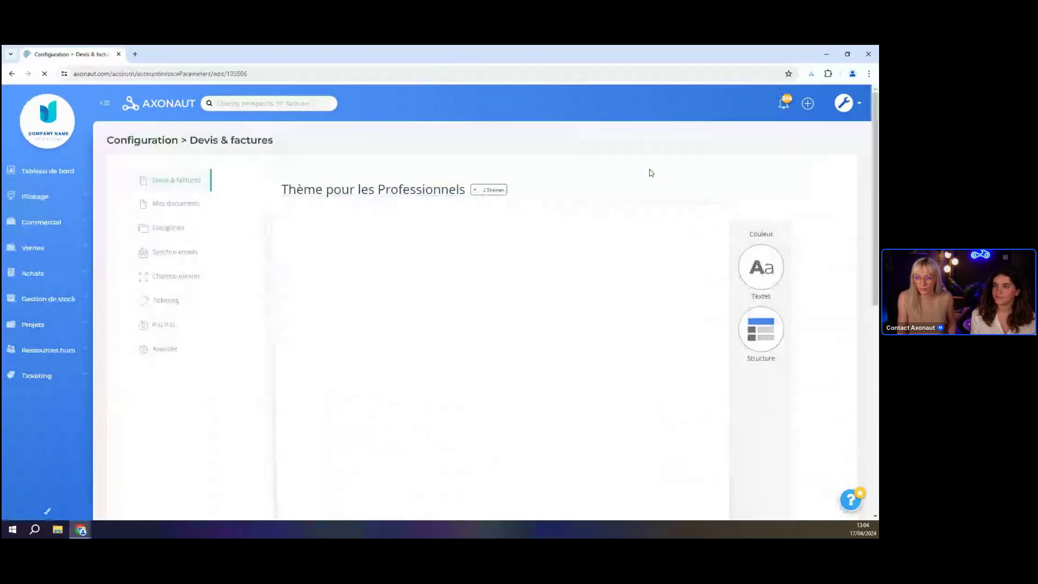
left_click(152, 257)
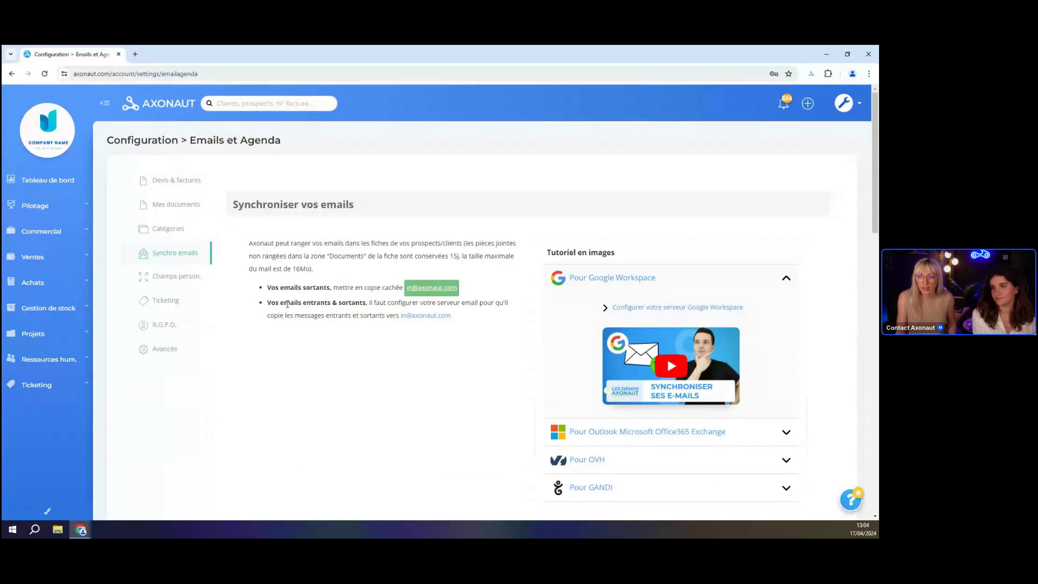
left_click_drag(284, 303, 371, 313)
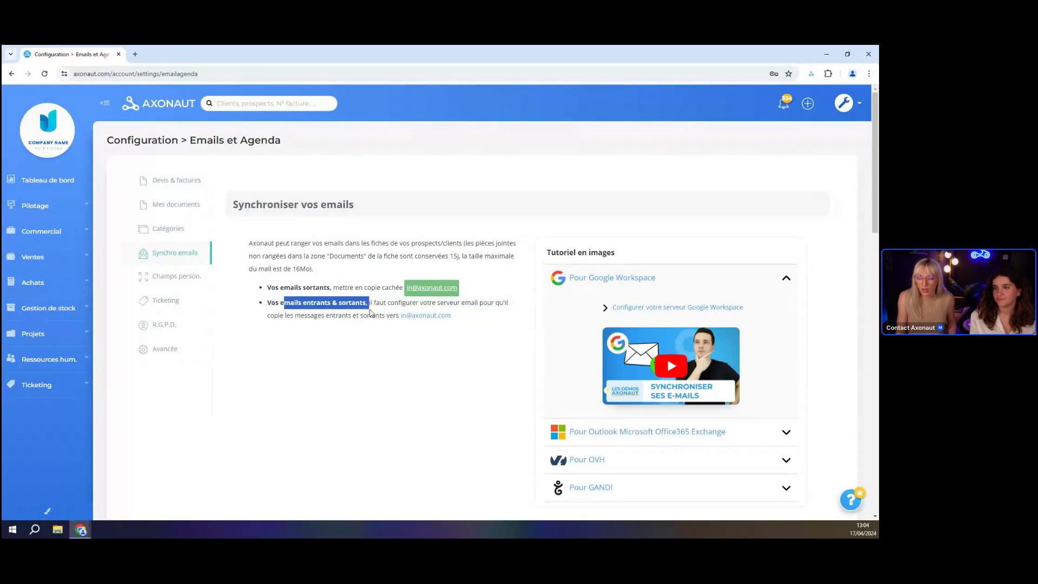
left_click(301, 310)
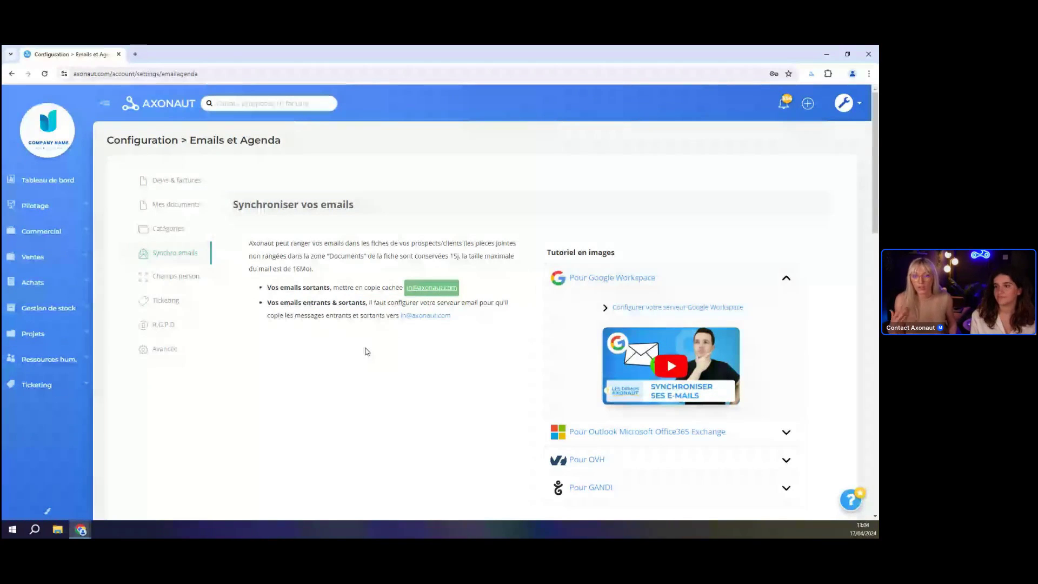
scroll(378, 343, "down", 1)
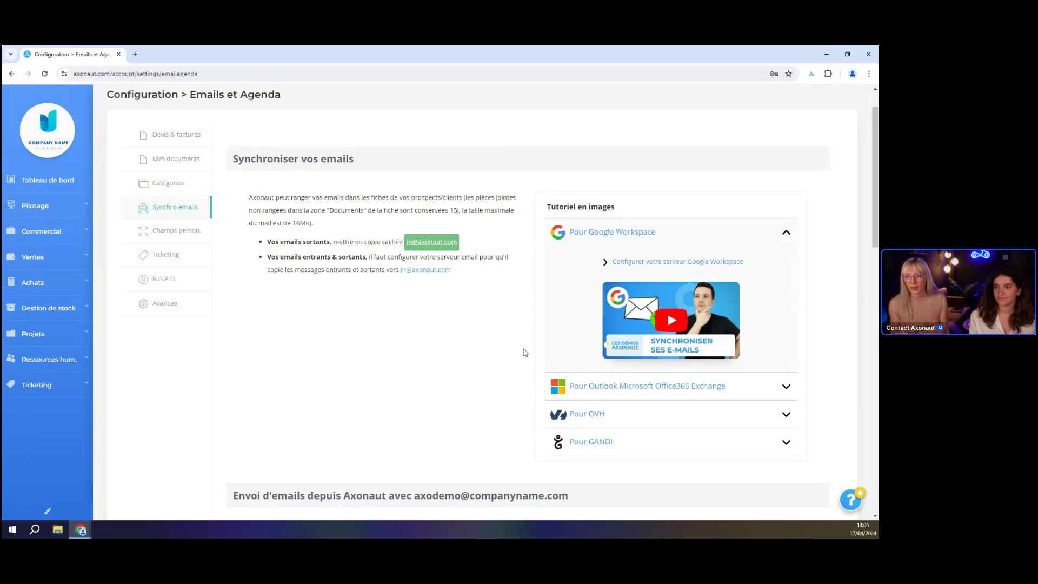
Play the Google Workspace email synchronization tutorial video, skip ahead in it, and close it.
left_click(671, 321)
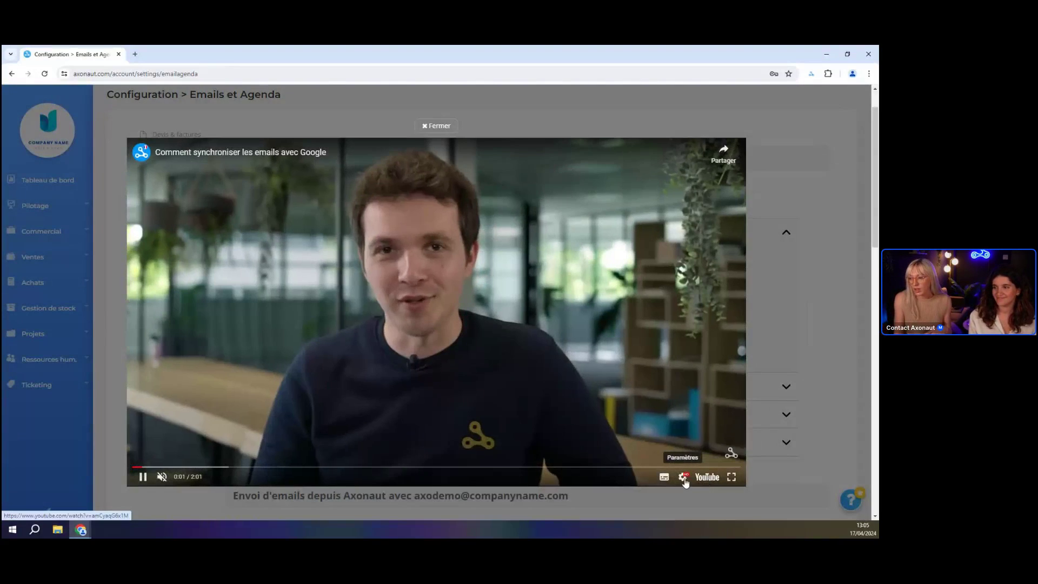
left_click_drag(482, 467, 466, 469)
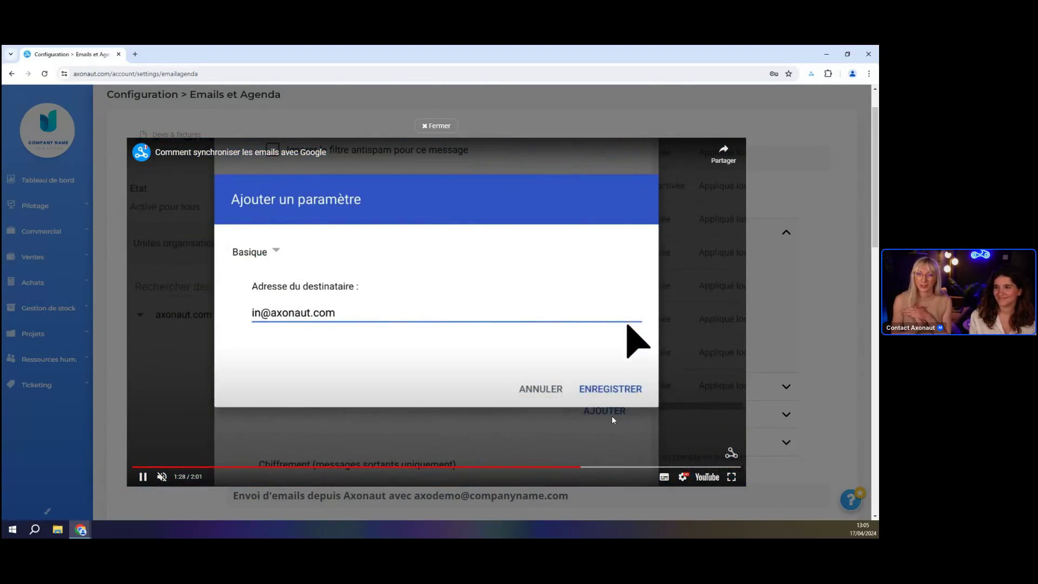
left_click(808, 339)
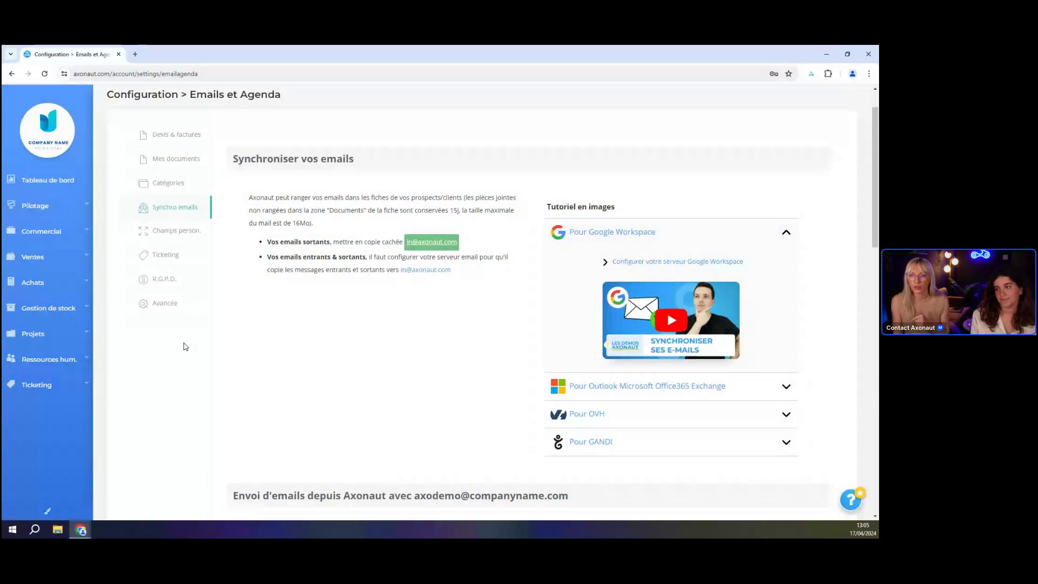
Return to the commercial directory and reopen the ANOVA client record.
left_click(72, 210)
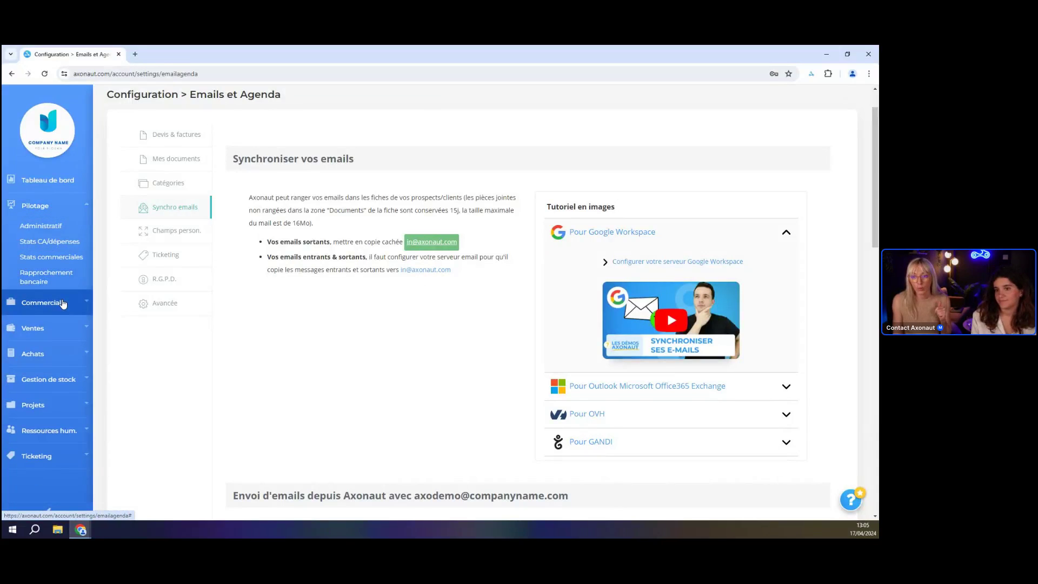
left_click(68, 304)
left_click(54, 268)
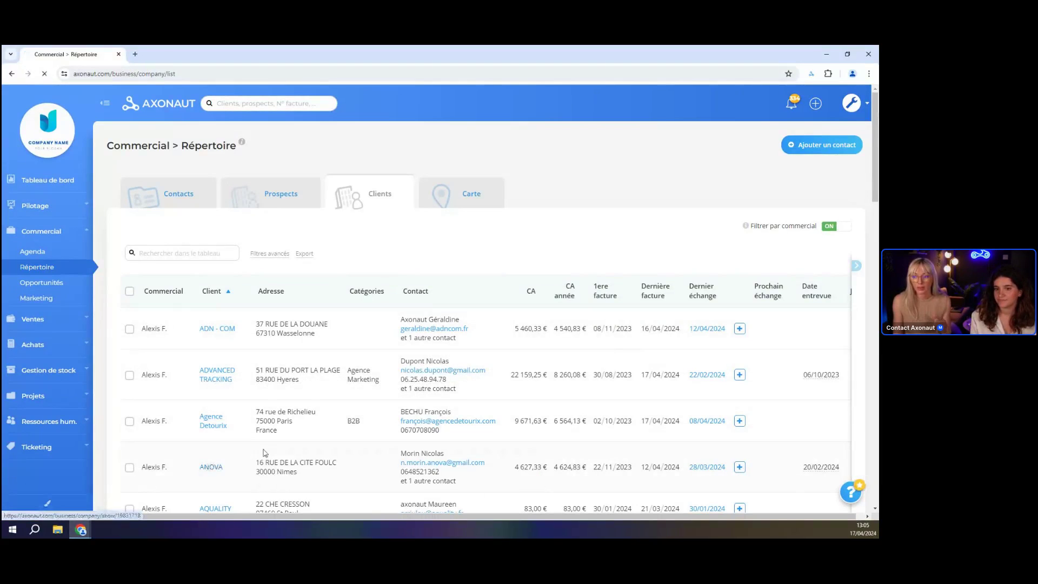
left_click(211, 467)
Find the "Demande de devis" email in ANOVA's history, view its editing and reply forms, and close them without sending.
scroll(458, 384, "down", 5)
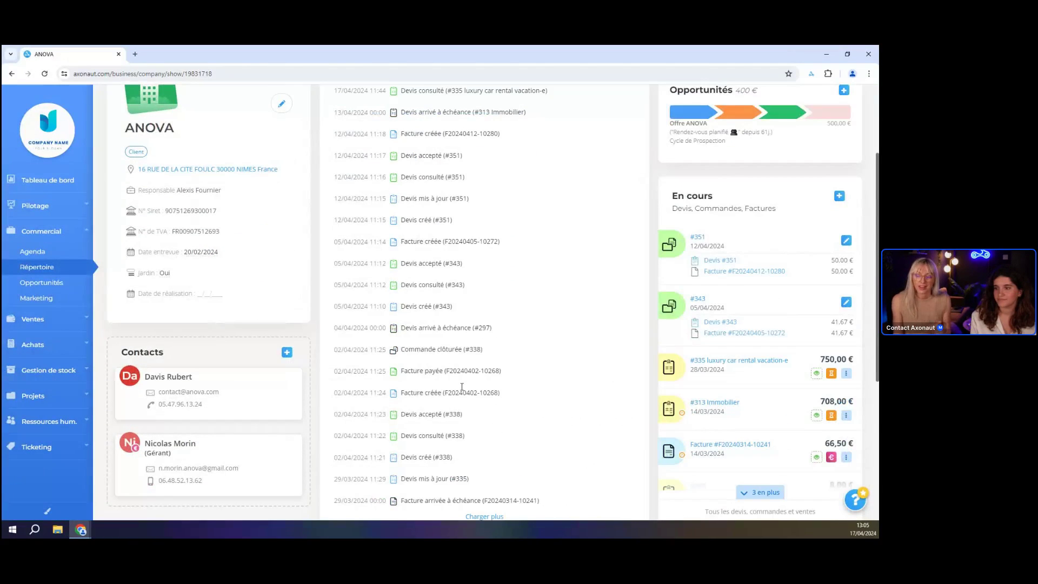
scroll(459, 384, "down", 7)
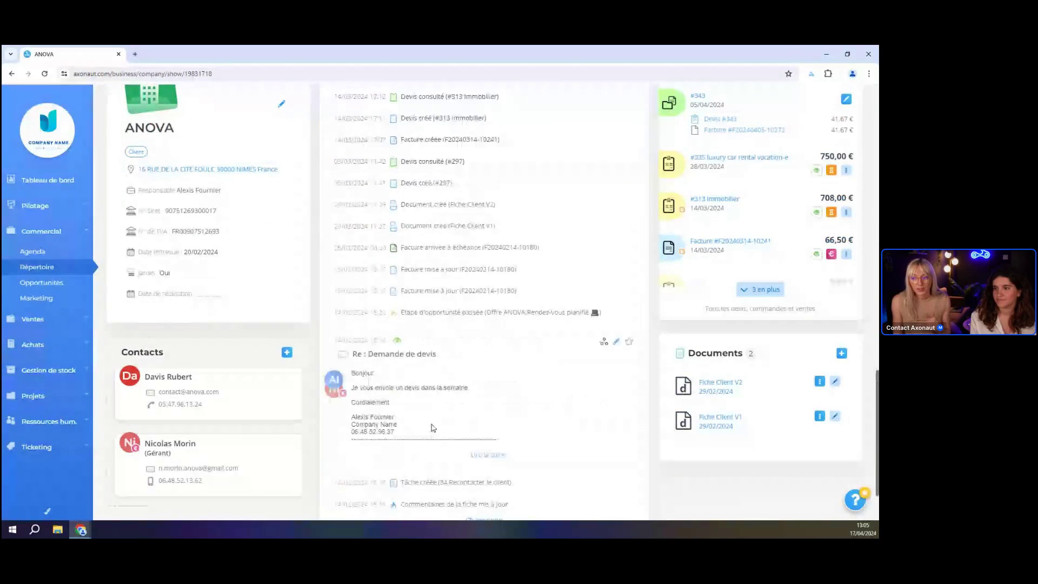
scroll(433, 429, "down", 6)
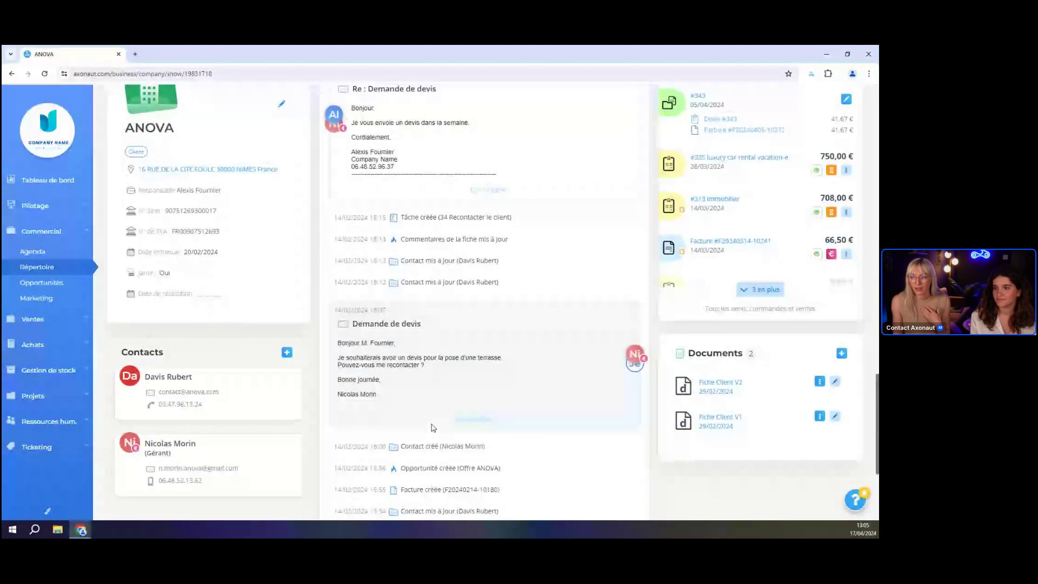
mouse_move(613, 223)
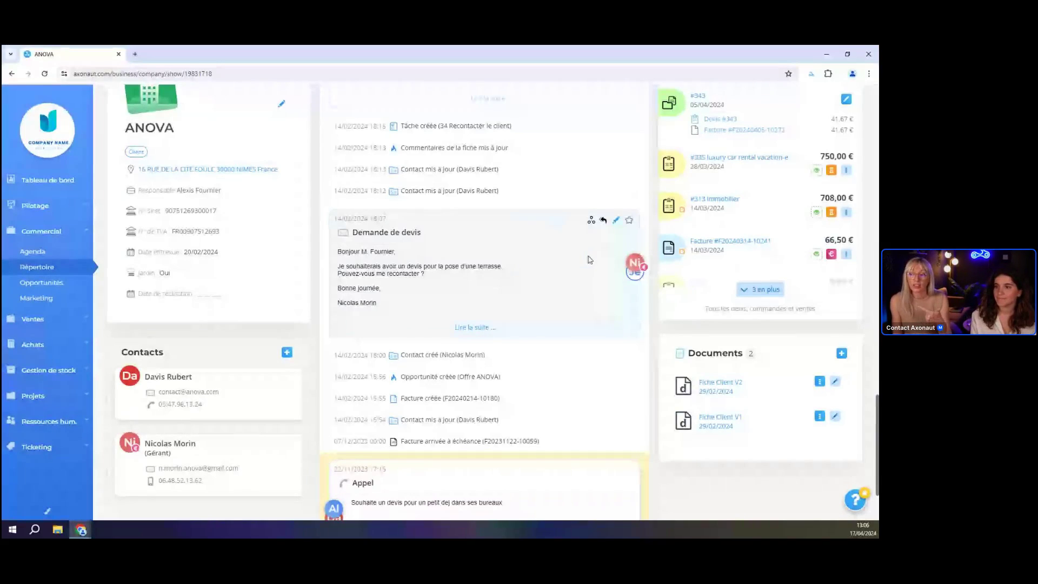
left_click(616, 220)
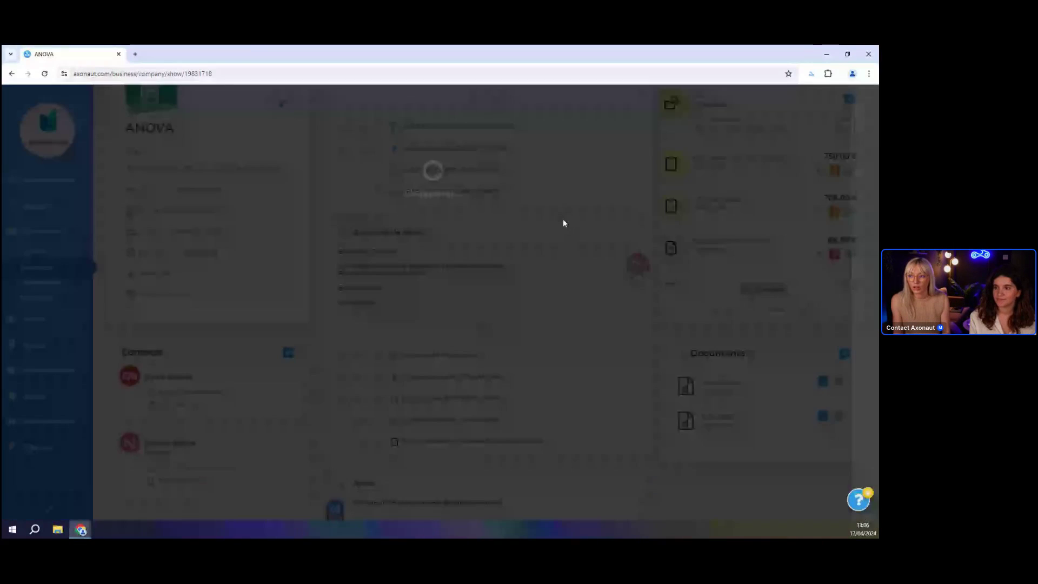
left_click(448, 287)
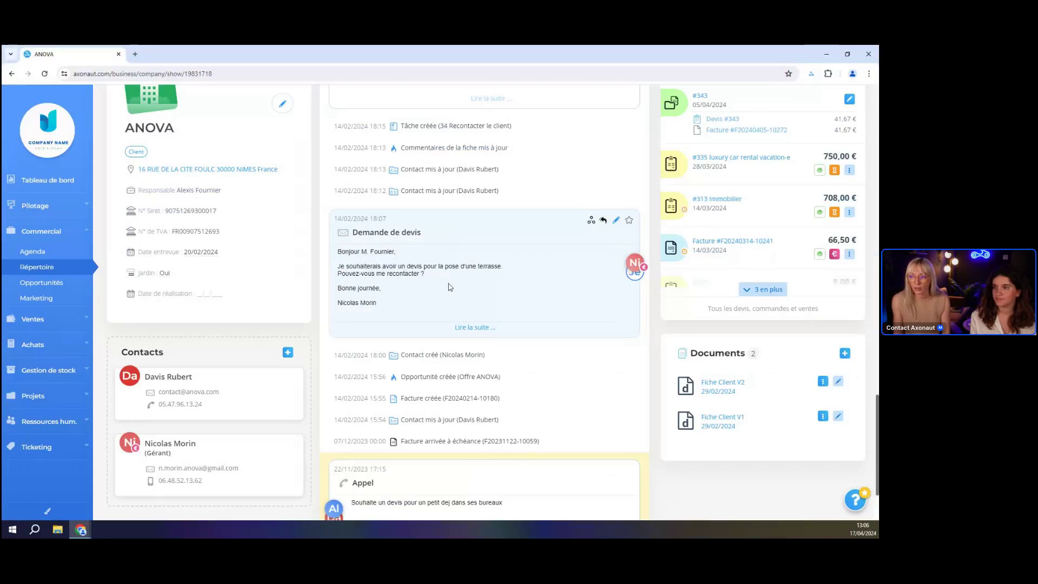
left_click(589, 222)
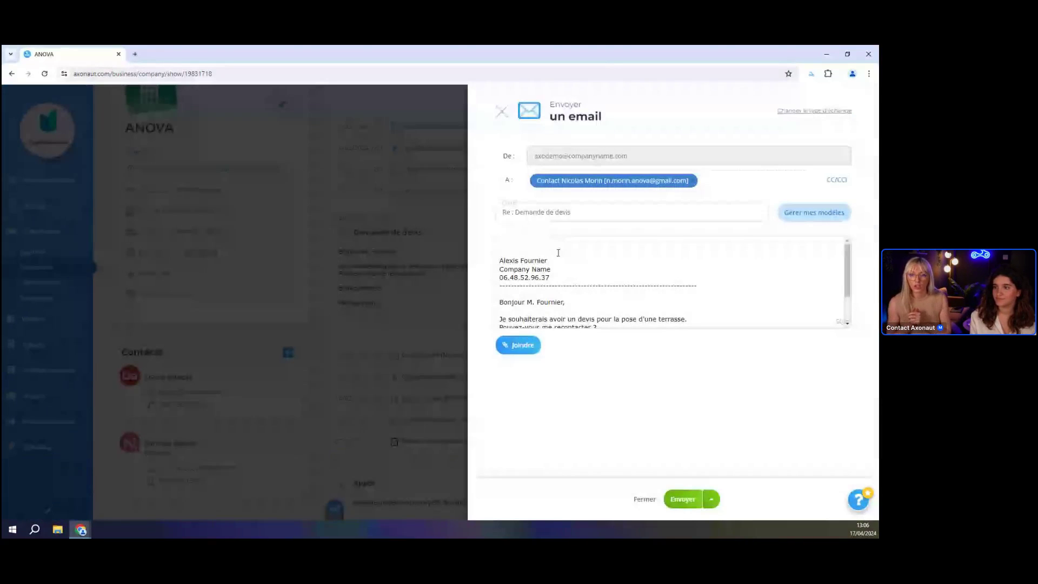
left_click(502, 111)
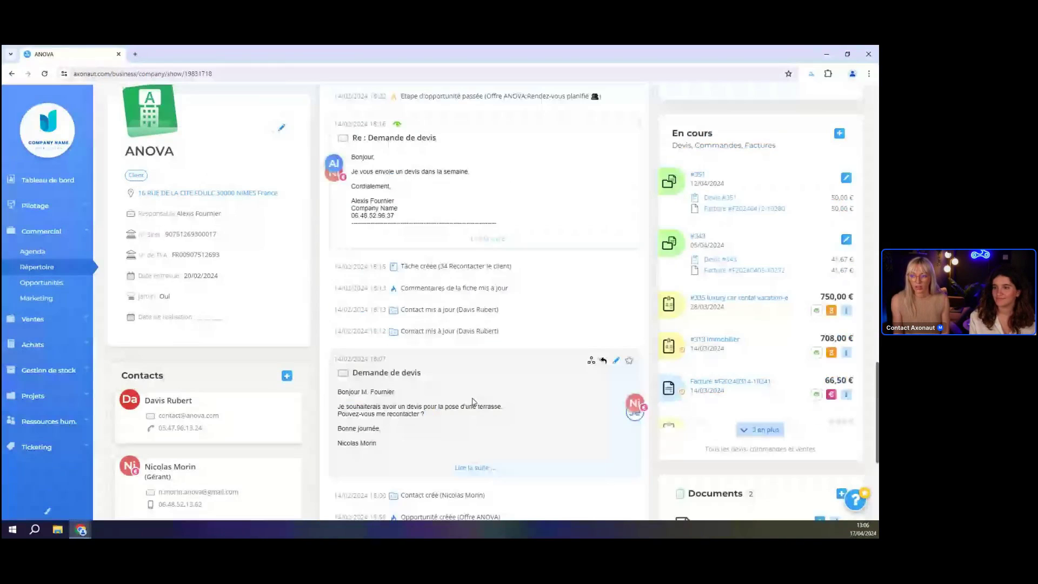
Review ANOVA's logged notes, calls, meetings and the quote and invoice events, going back toward the most recent entries.
scroll(472, 402, "up", 5)
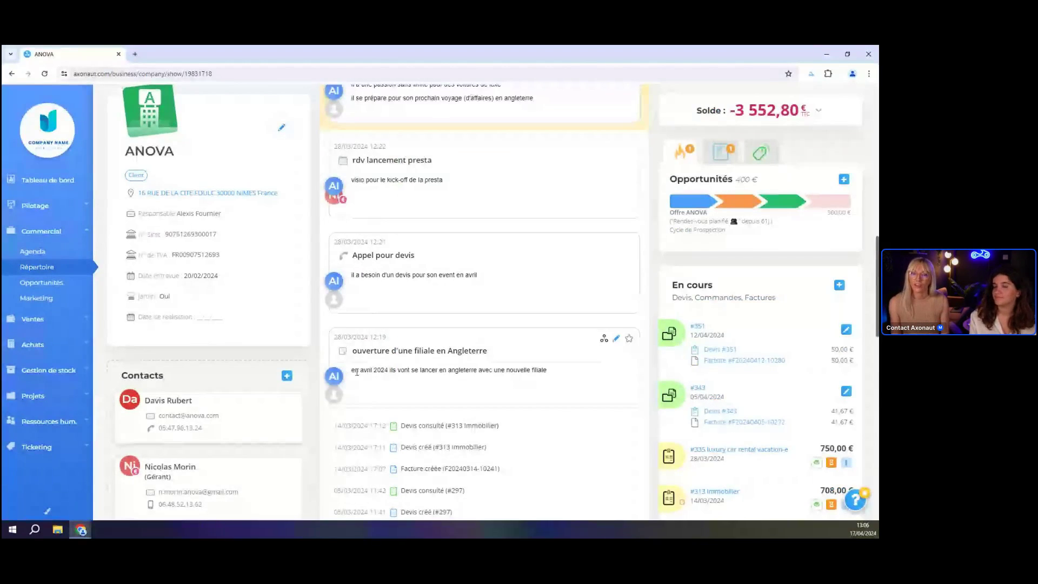
scroll(357, 373, "up", 1)
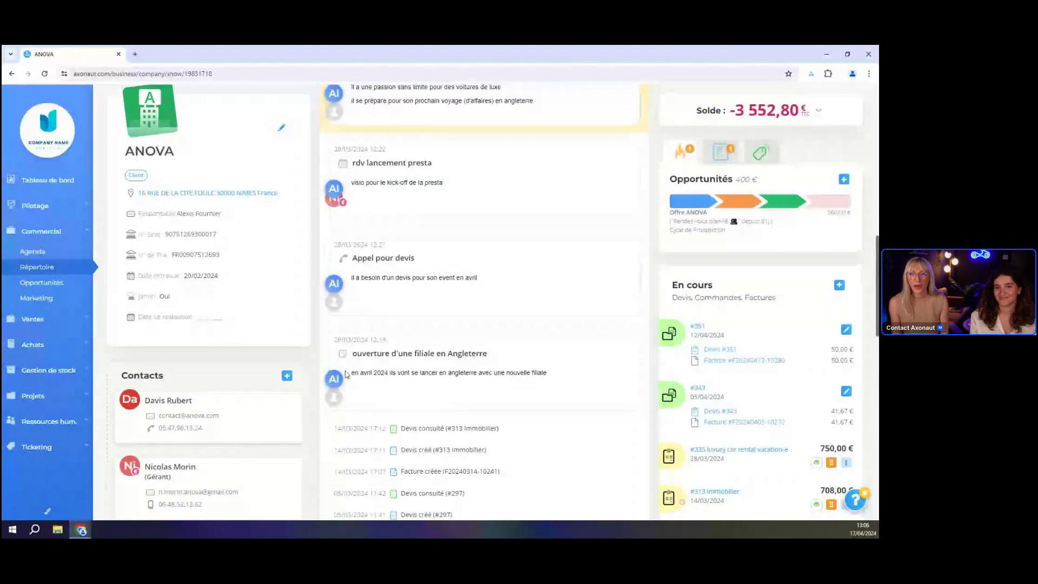
scroll(358, 378, "up", 5)
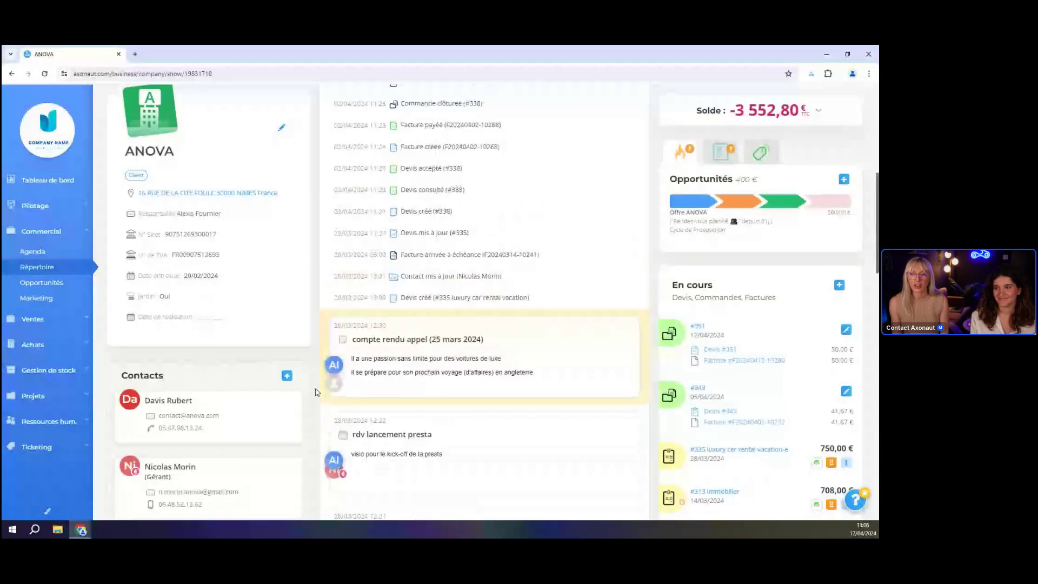
scroll(317, 391, "up", 1)
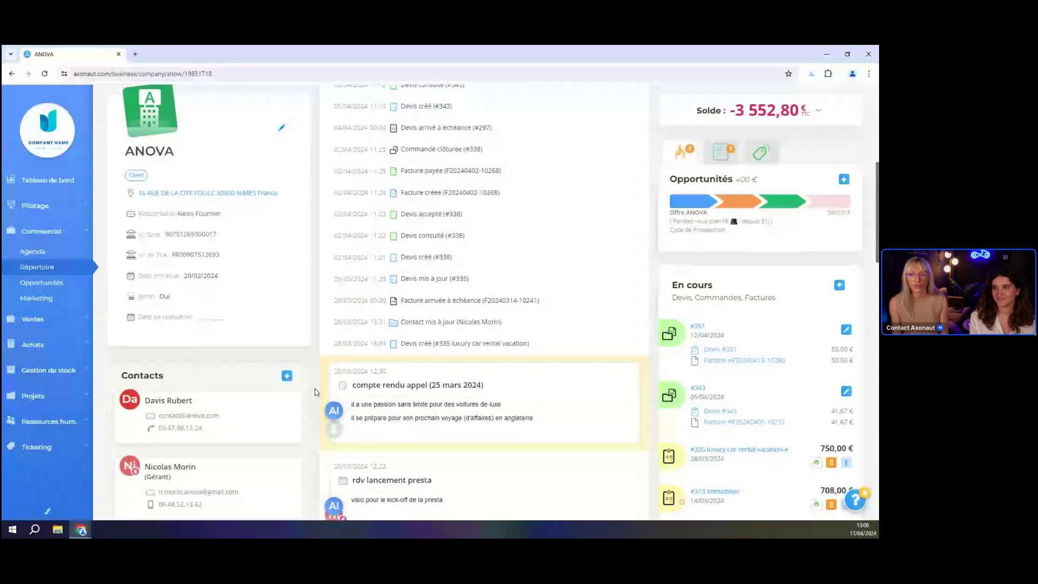
scroll(316, 392, "up", 4)
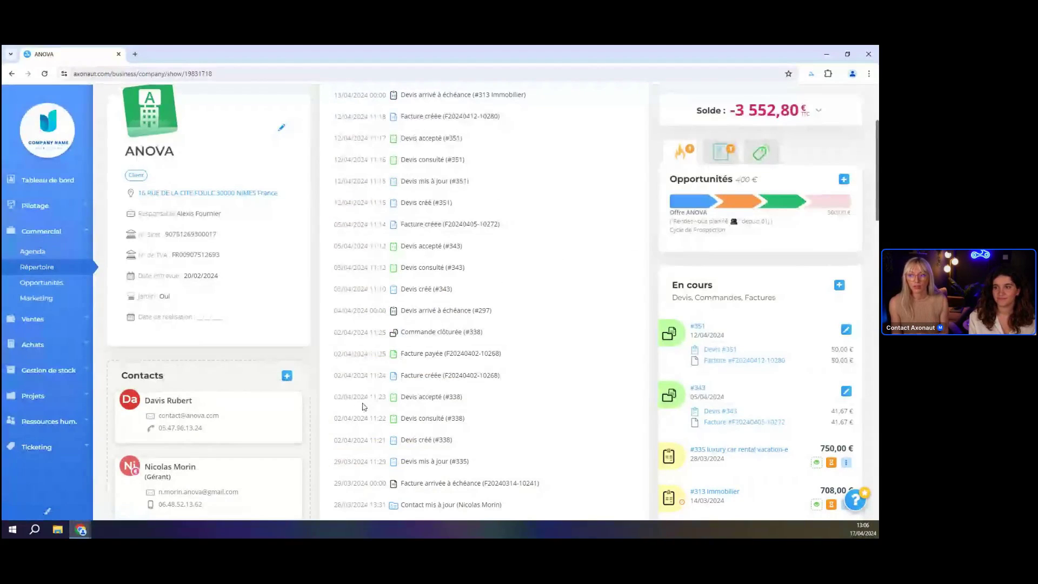
Leave ANOVA's record for the dashboard and open the client list in the commercial directory.
scroll(365, 411, "up", 3)
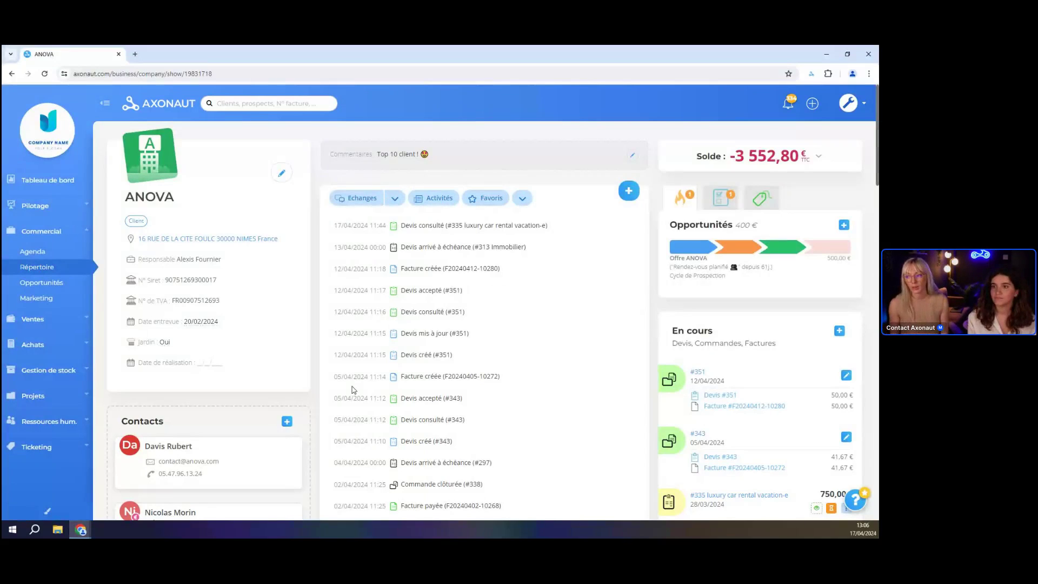
left_click(26, 176)
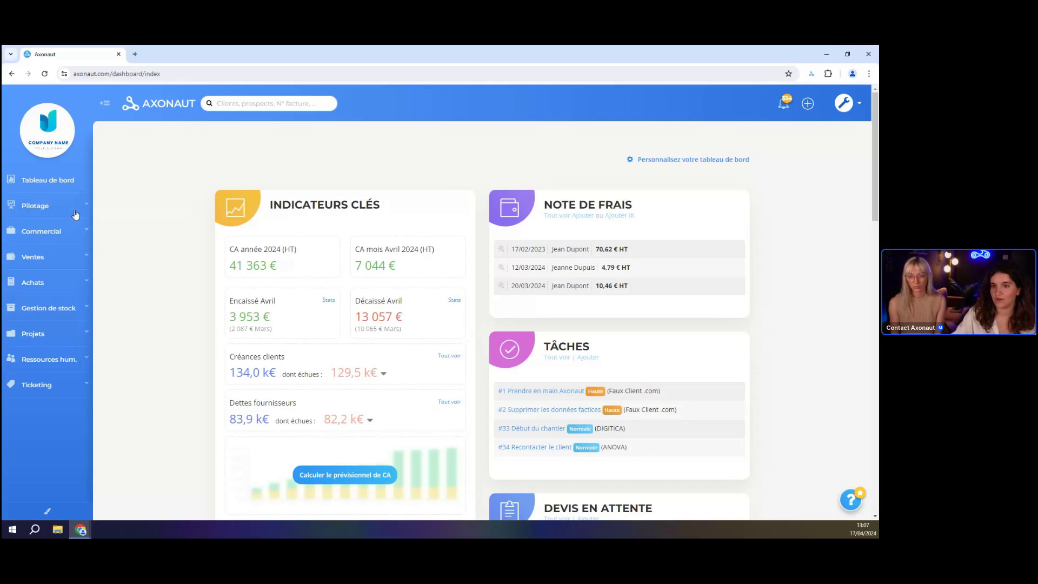
left_click(43, 231)
left_click(48, 267)
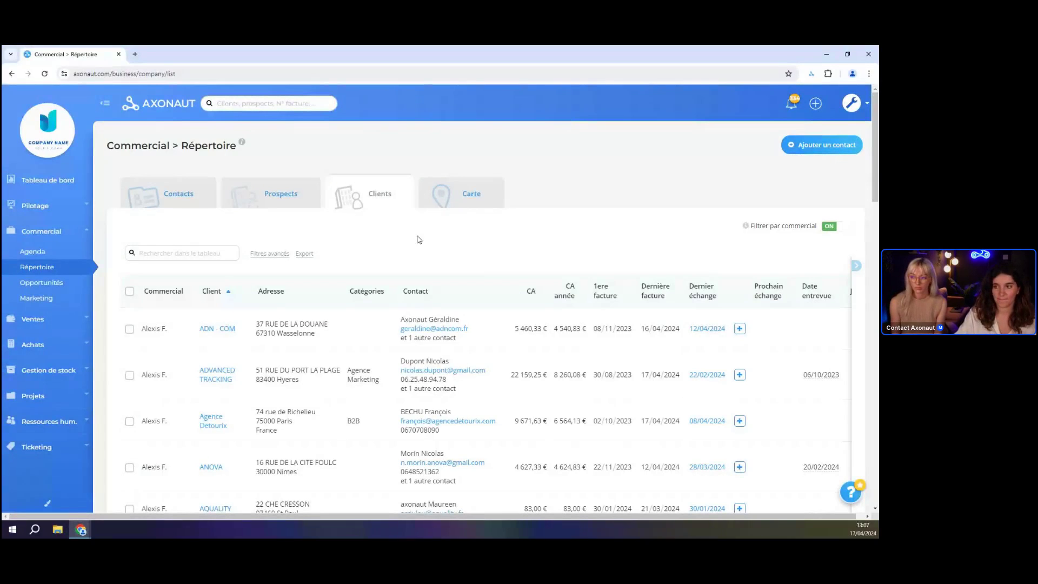
Sort the client list by revenue (CA) in descending order and display the advanced column filters.
left_click(529, 301)
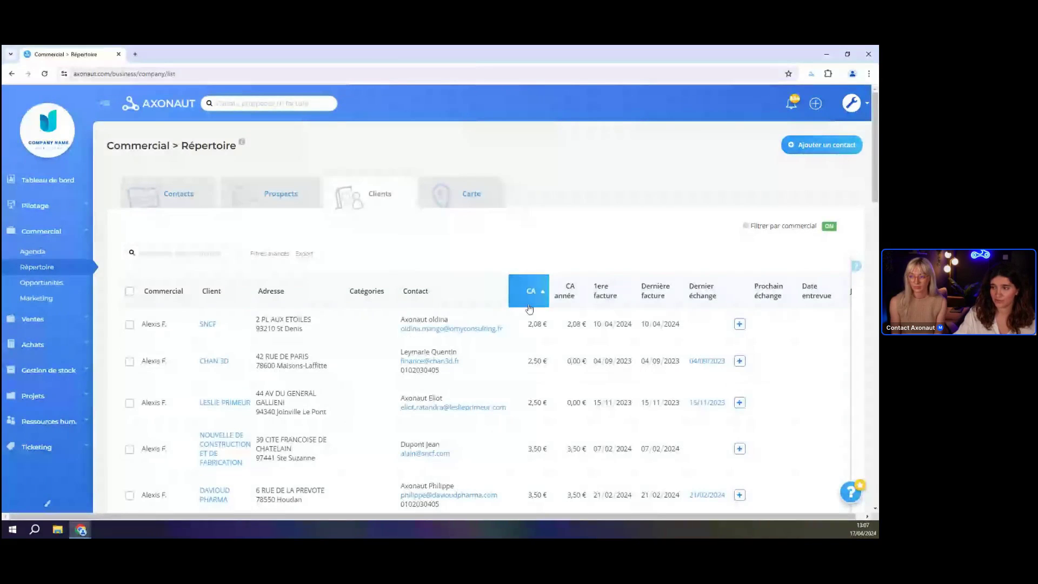
left_click(284, 253)
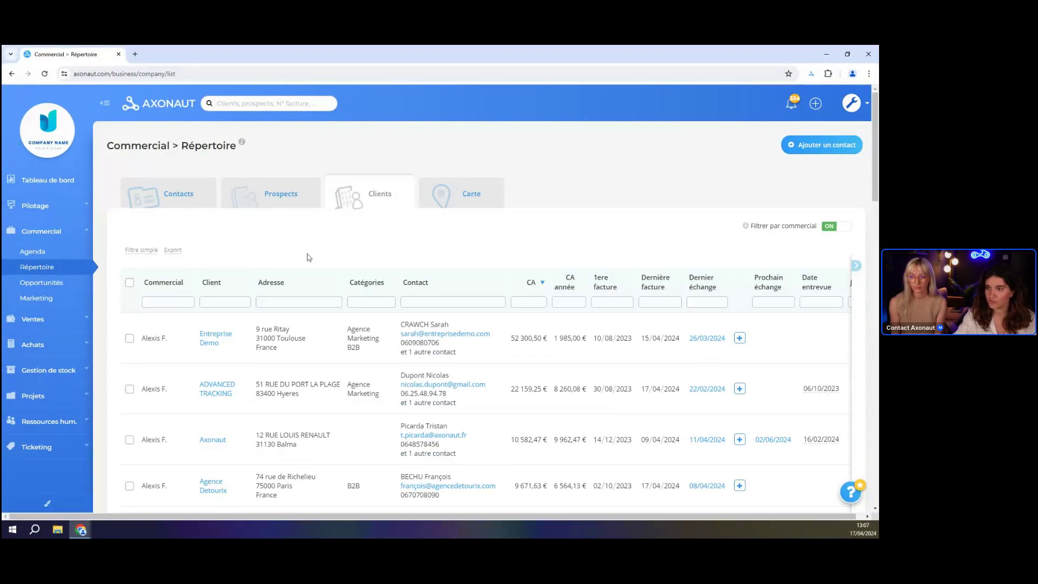
left_click(532, 303)
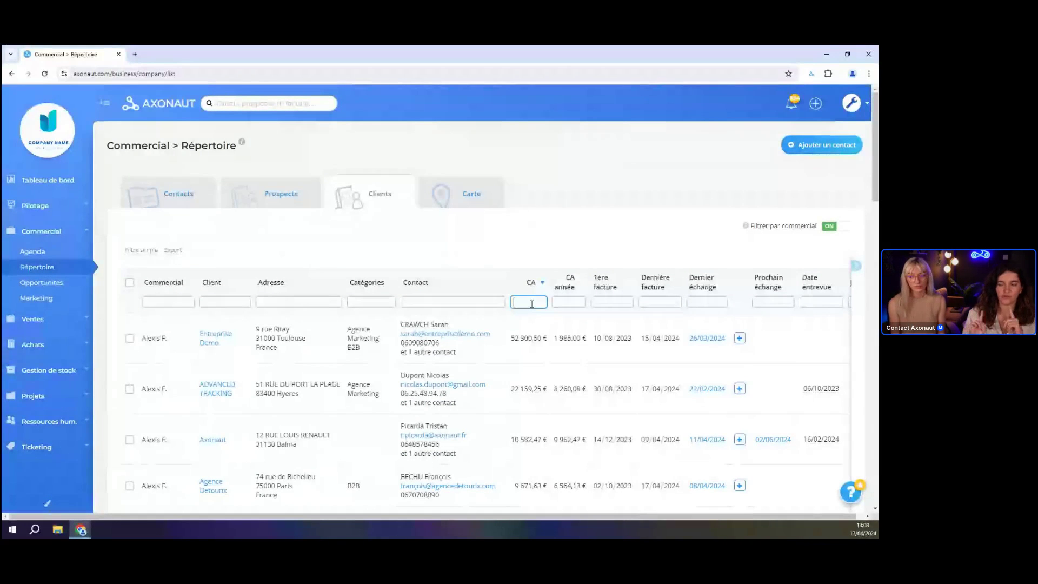
Open the Entreprise Demo client record and review its exchange history and ongoing quotes, orders and invoices.
left_click(216, 338)
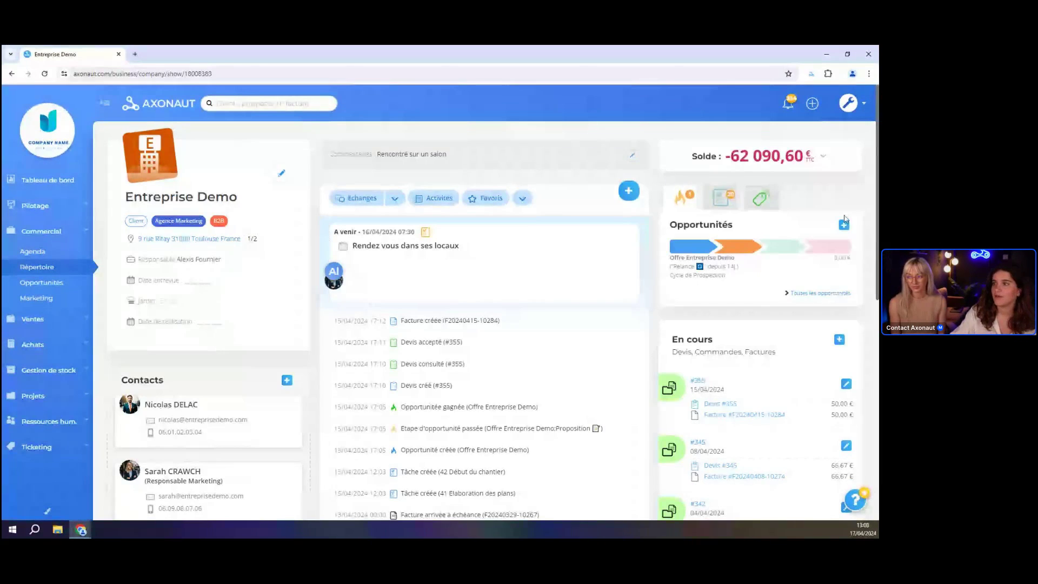
scroll(744, 341, "down", 1)
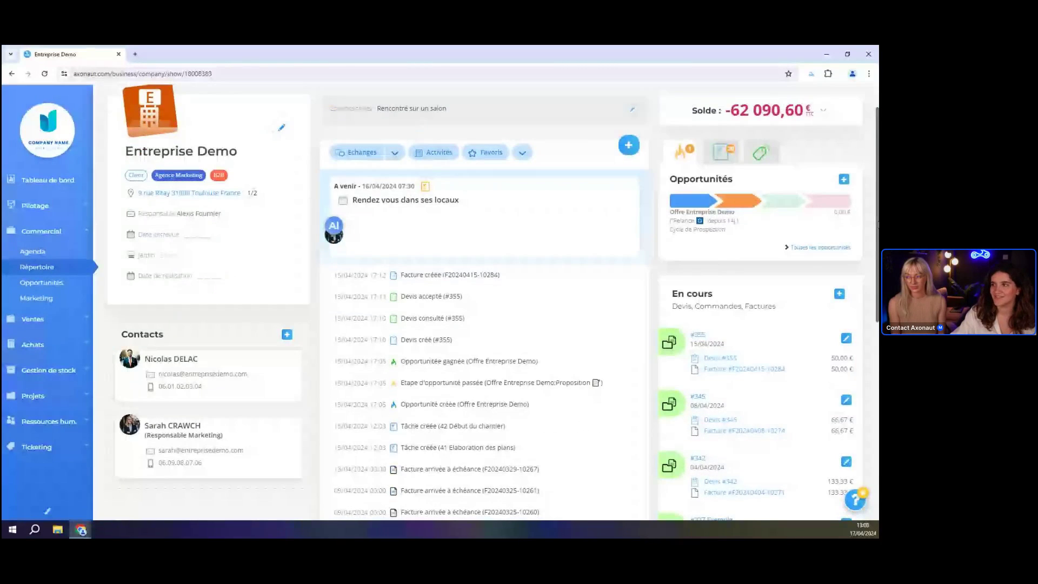
scroll(747, 335, "down", 3)
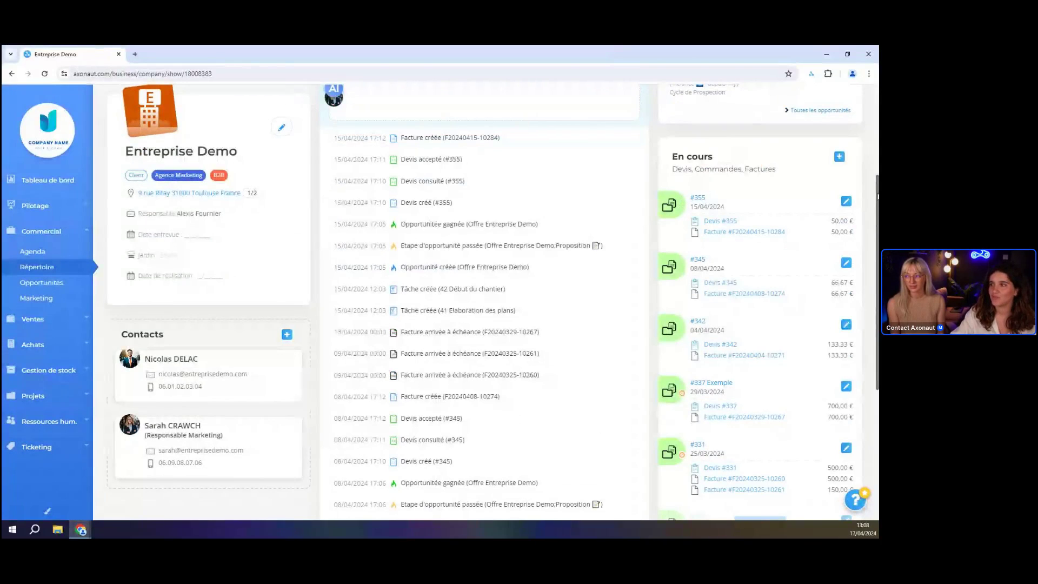
scroll(878, 197, "down", 2)
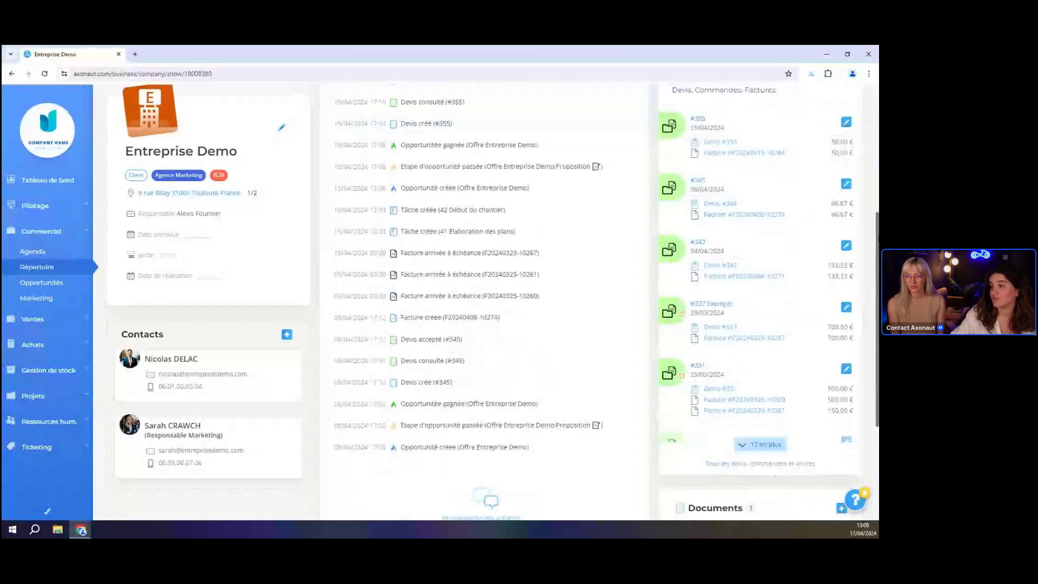
left_click_drag(879, 229, 875, 178)
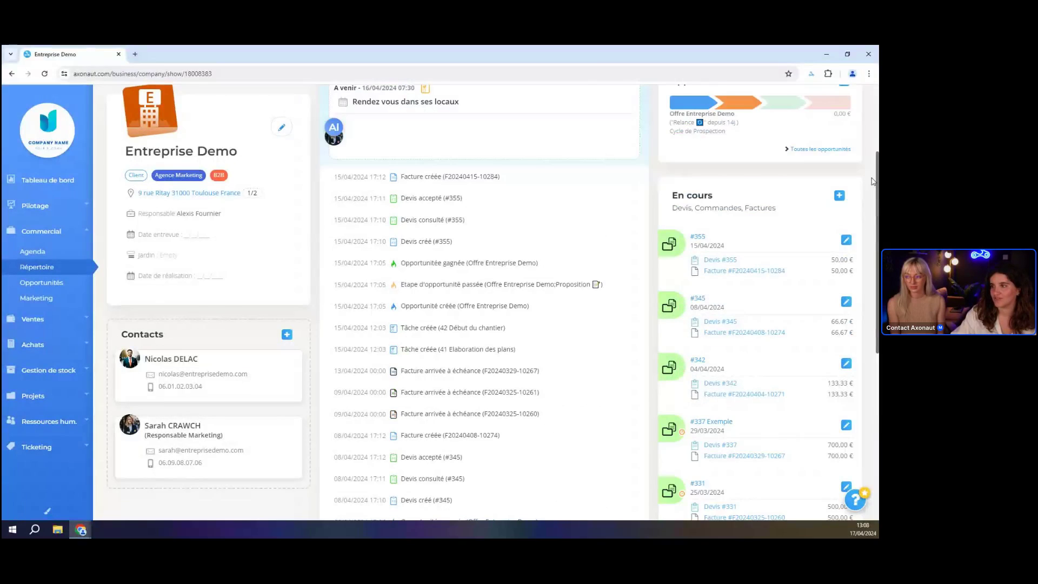
Switch Entreprise Demo's ongoing items between Devis, Commandes and Factures, and open the full list of quotes, orders and sales.
left_click(683, 216)
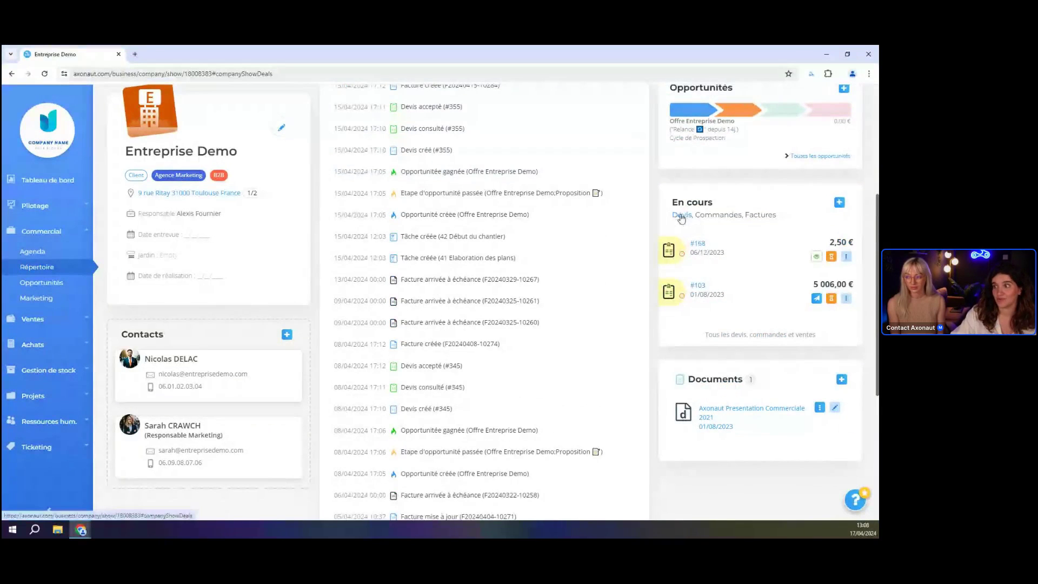
left_click(713, 216)
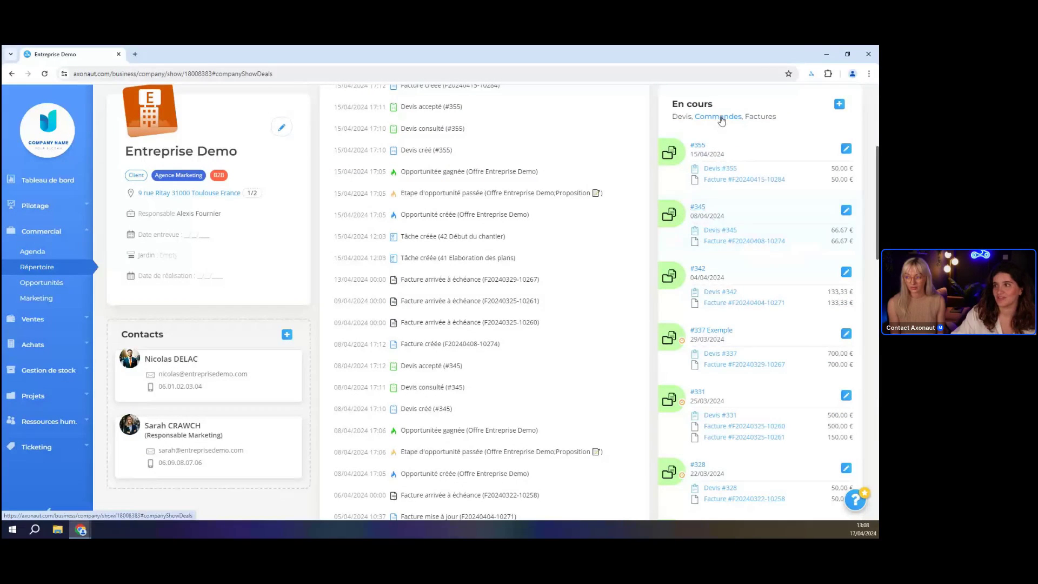
left_click(765, 119)
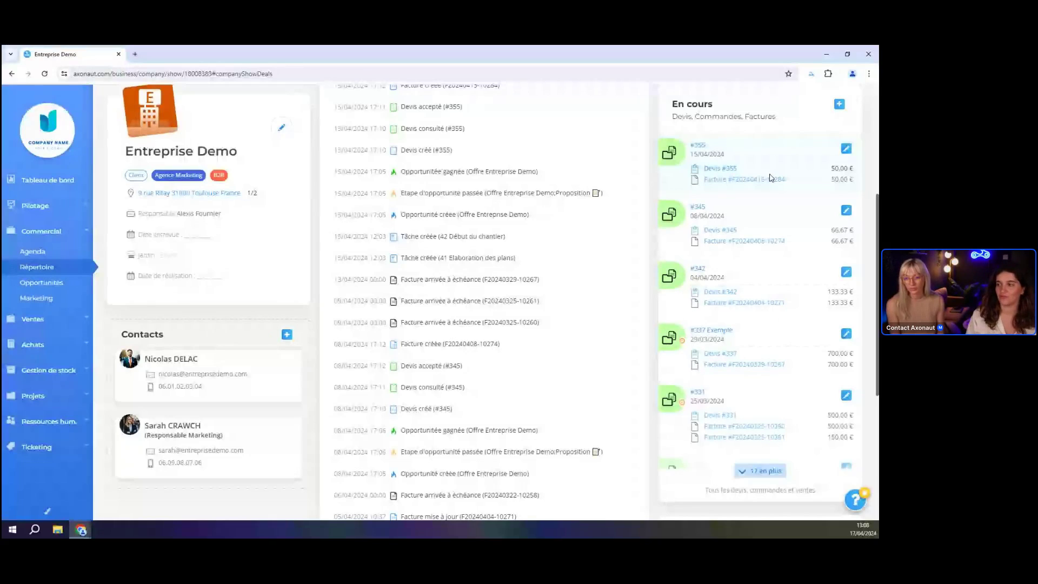
scroll(770, 447, "down", 1)
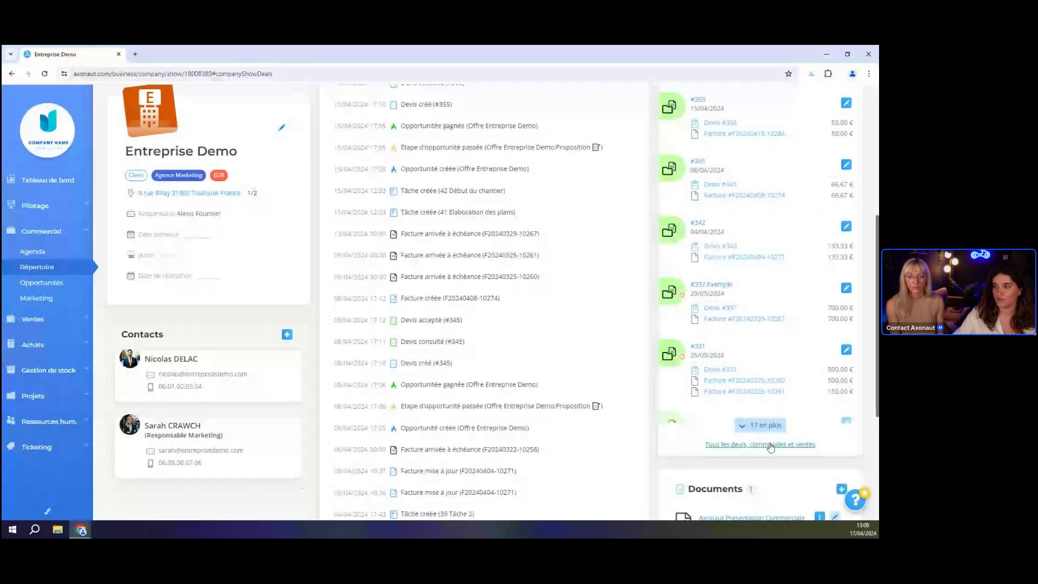
left_click(771, 445)
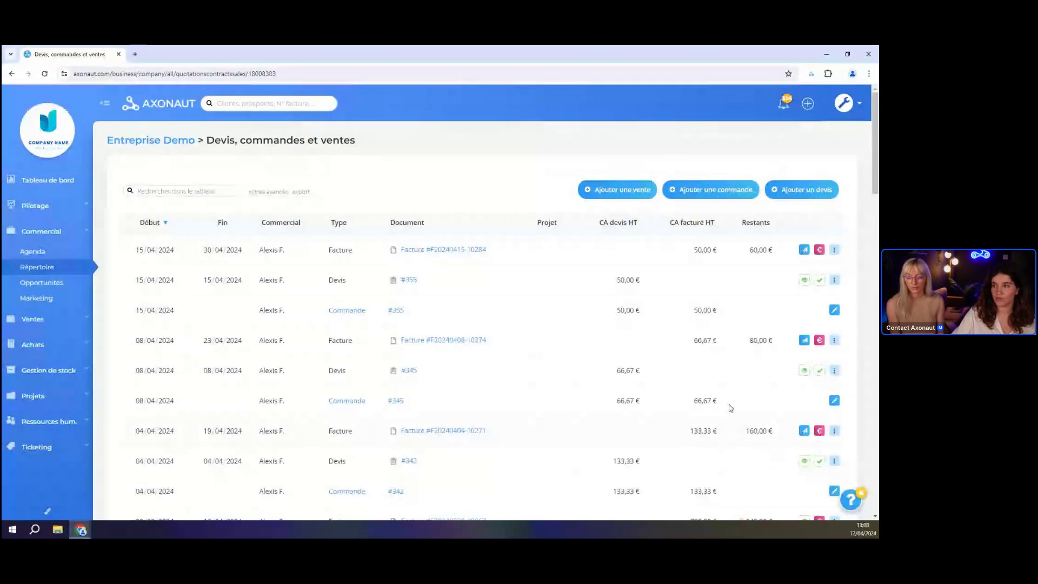
View the commercial agenda and return to the client list in the directory.
left_click(43, 260)
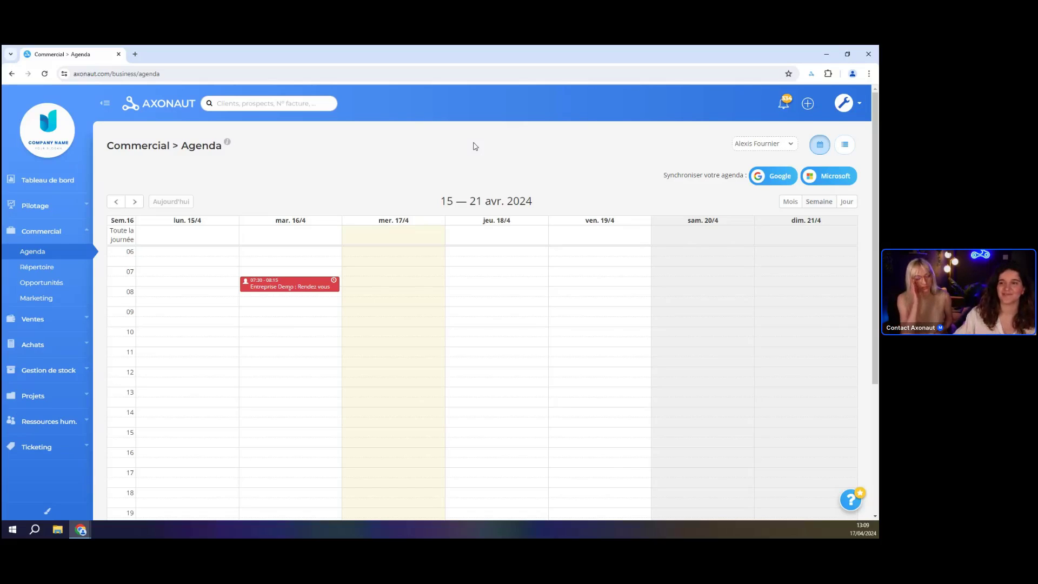
left_click(49, 267)
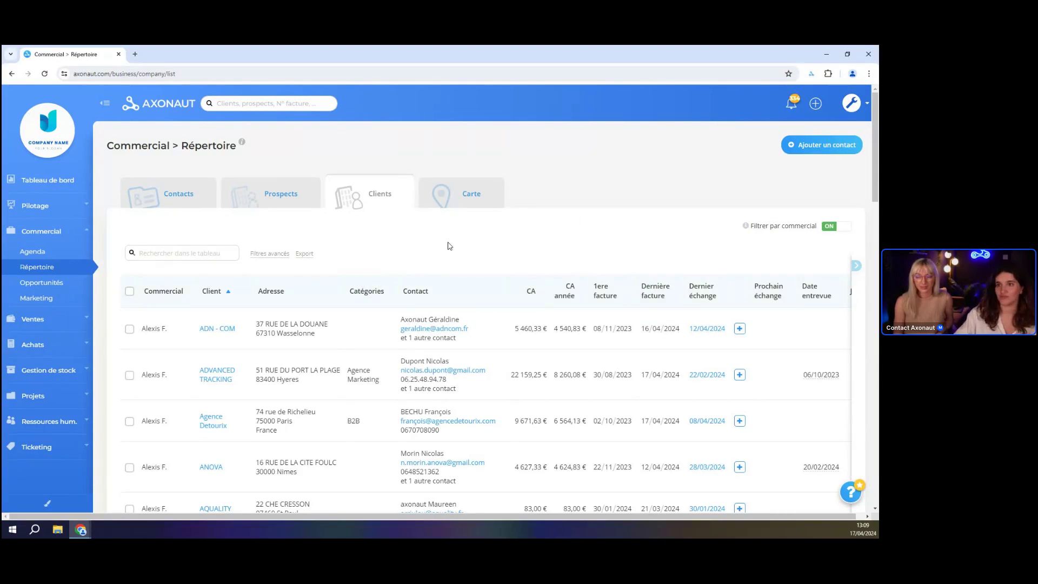
left_click(349, 195)
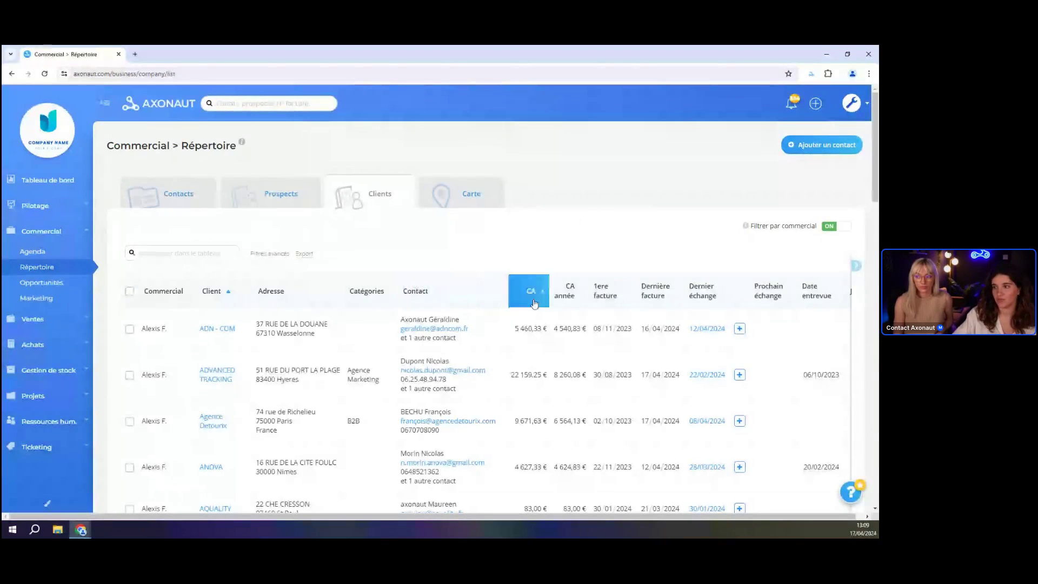
Display the advanced column filters and filter the clients by CA with ">10000".
left_click(265, 254)
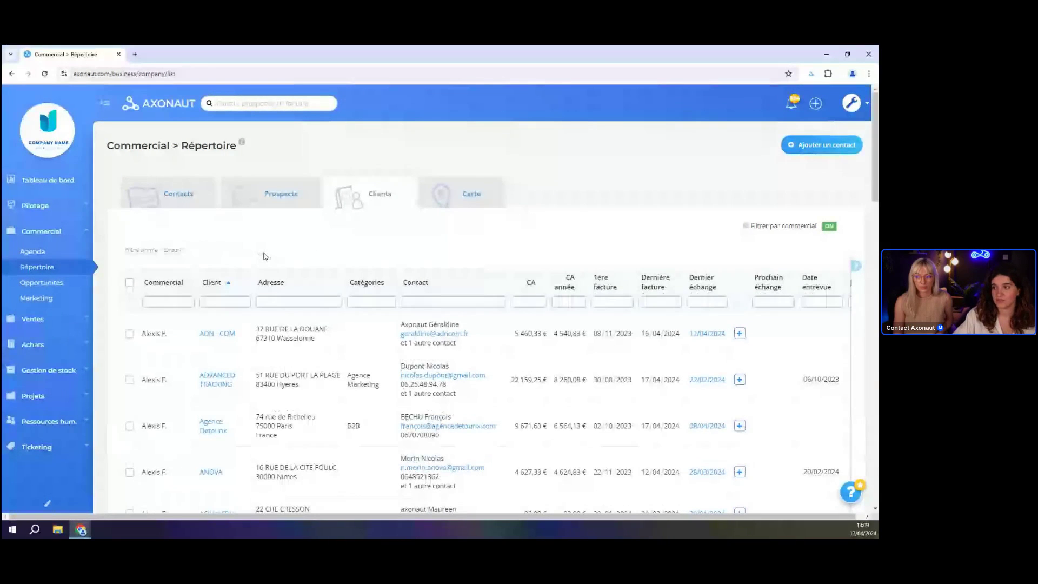
left_click(532, 302)
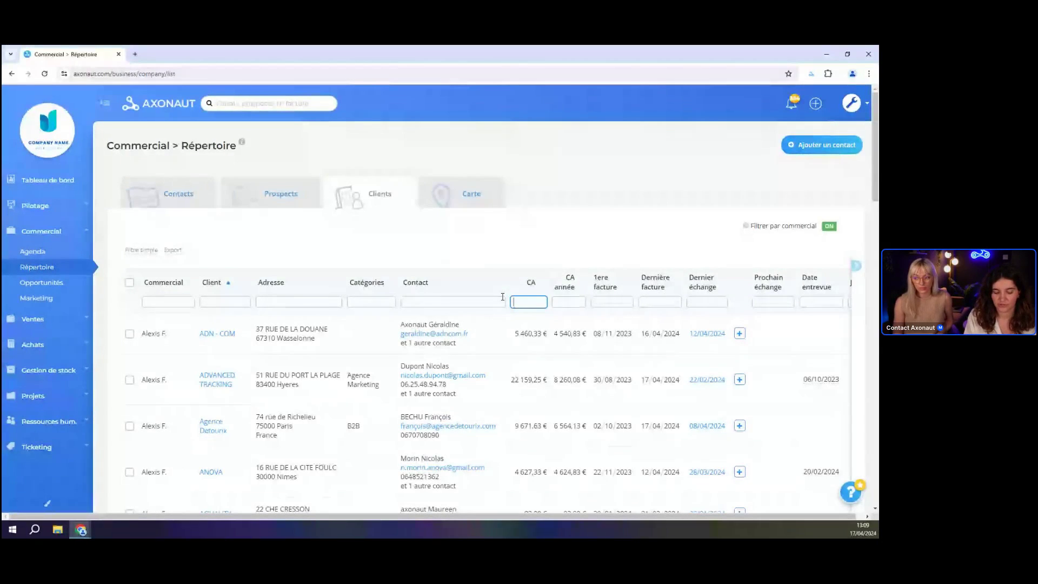
type(">")
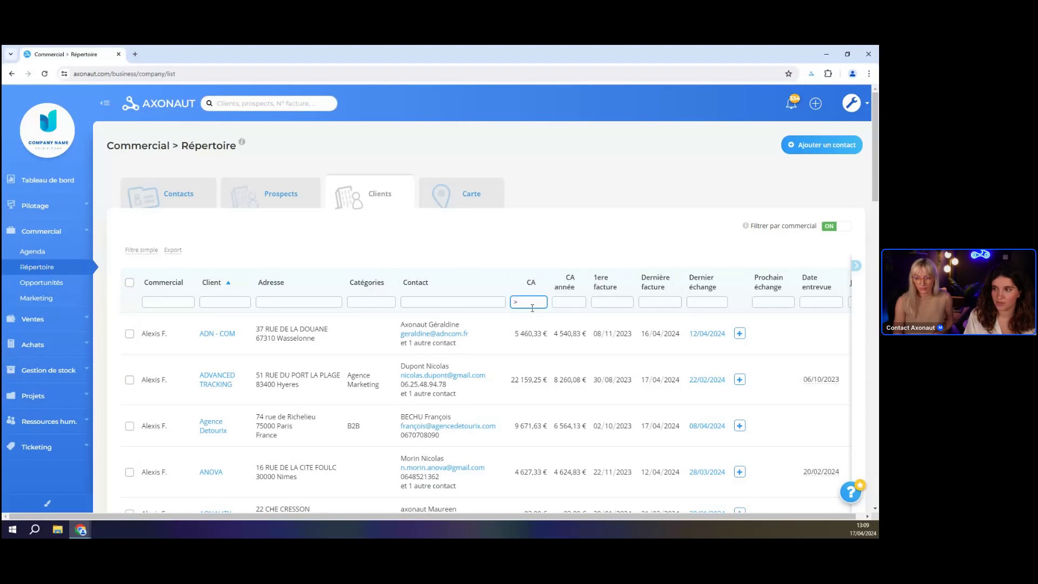
type("1")
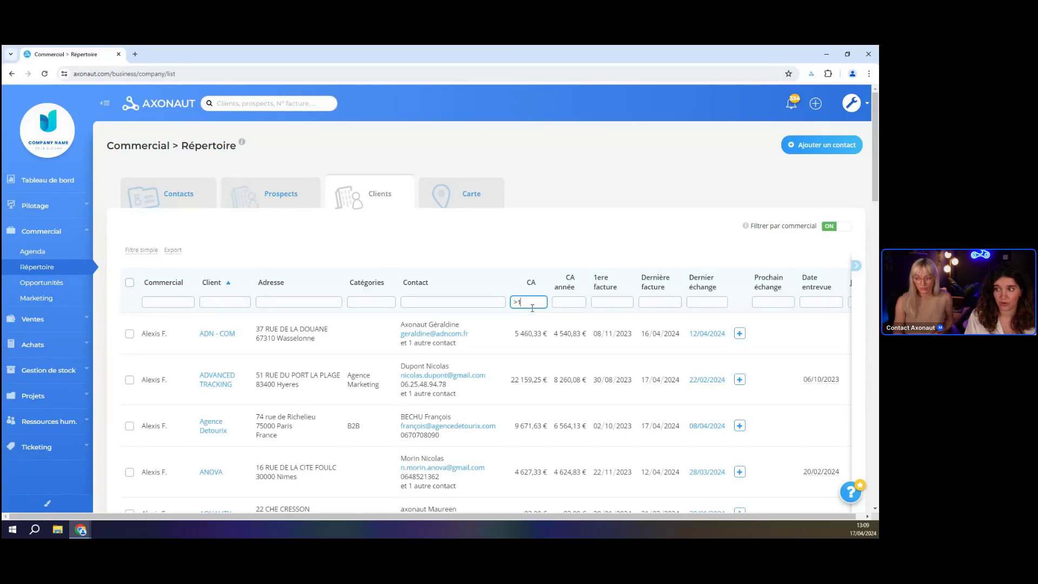
type("000")
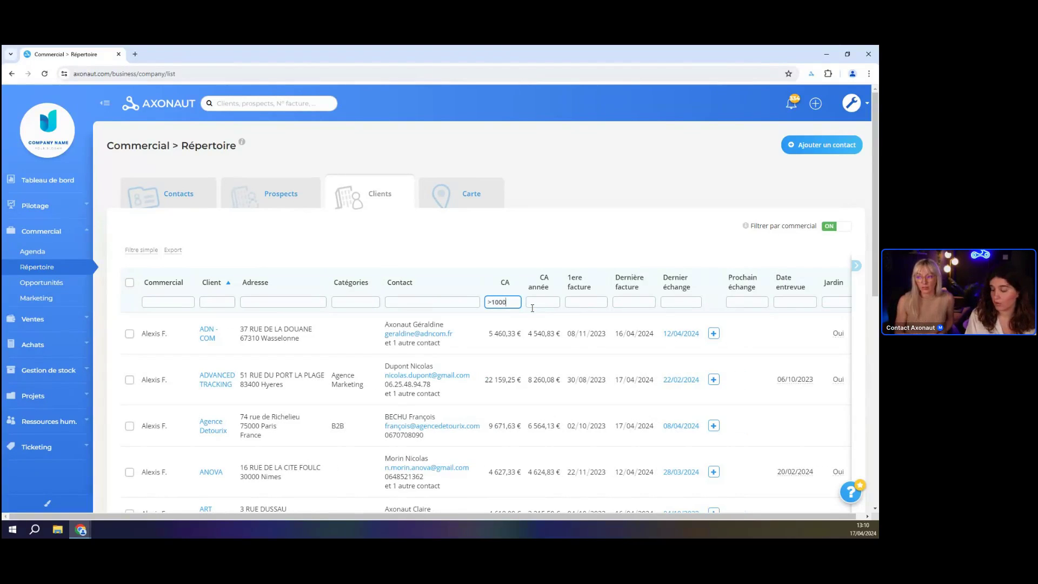
type("0")
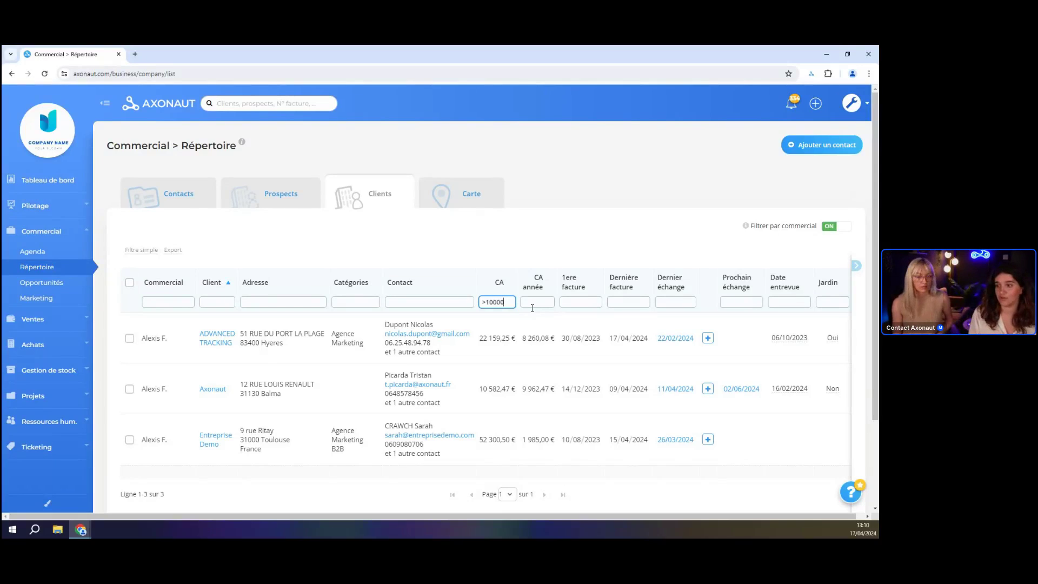
Replace the CA filter with ">=10000" to include clients at exactly that revenue.
key("BackSpace")
key("BackSpace")
key("BackSpace")
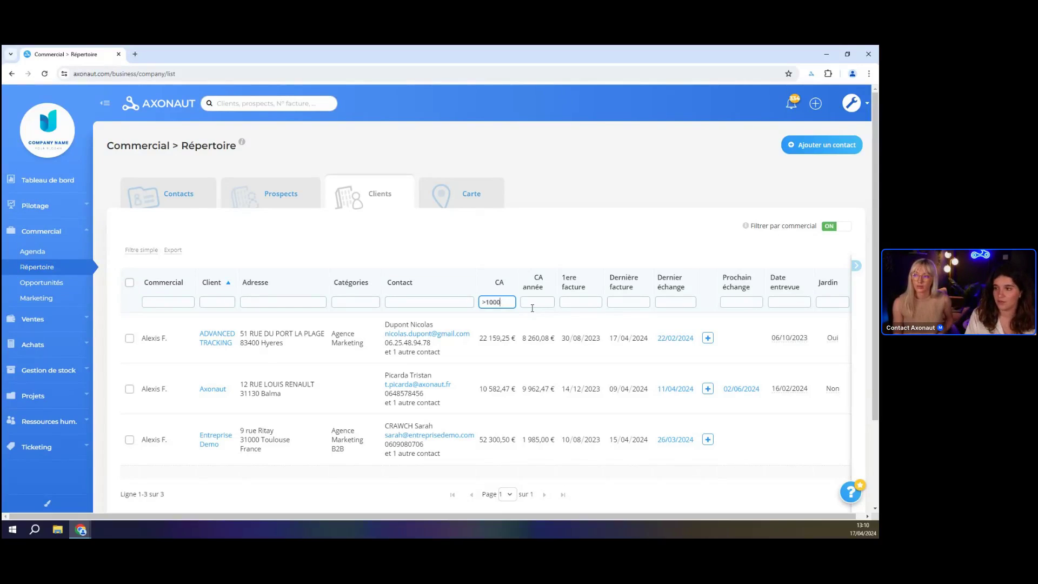
key("BackSpace")
key("BackSpace")
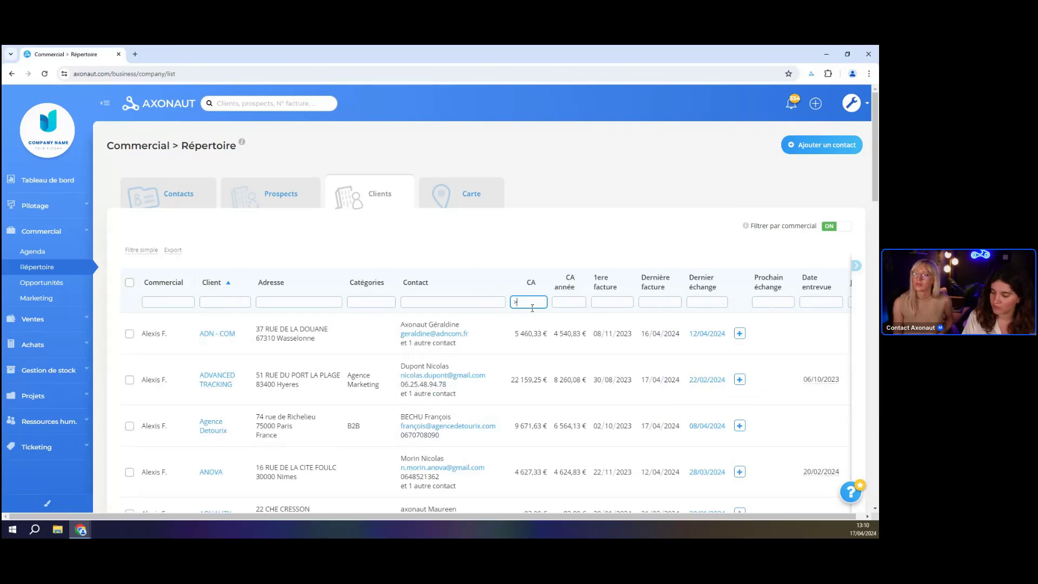
type("=")
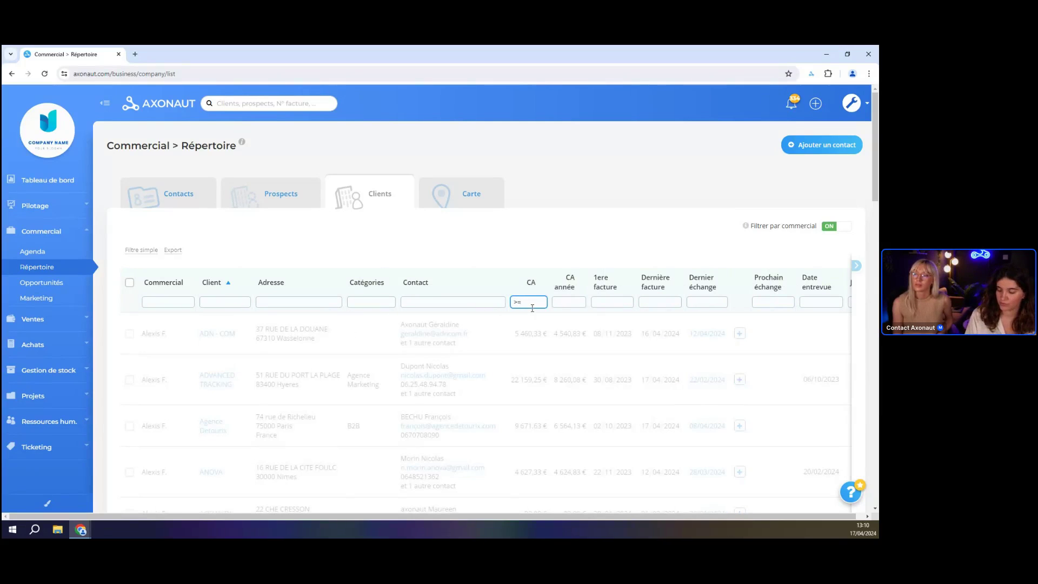
type("10000")
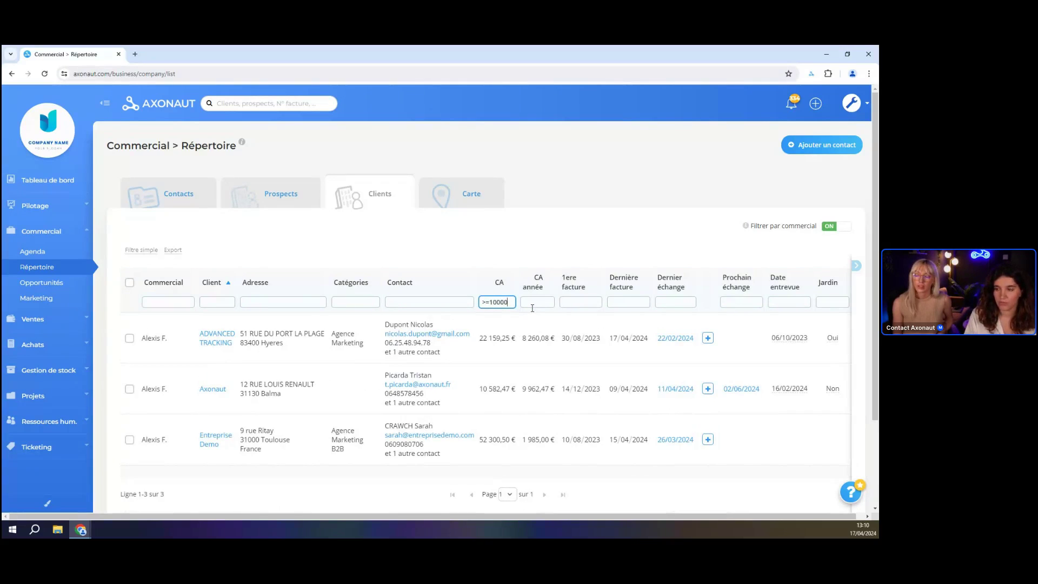
Replace the CA filter with "<10000" and look through the matching clients.
key("BackSpace")
key("BackSpace")
key("BackSpace")
key("BackSpace")
key("BackSpace")
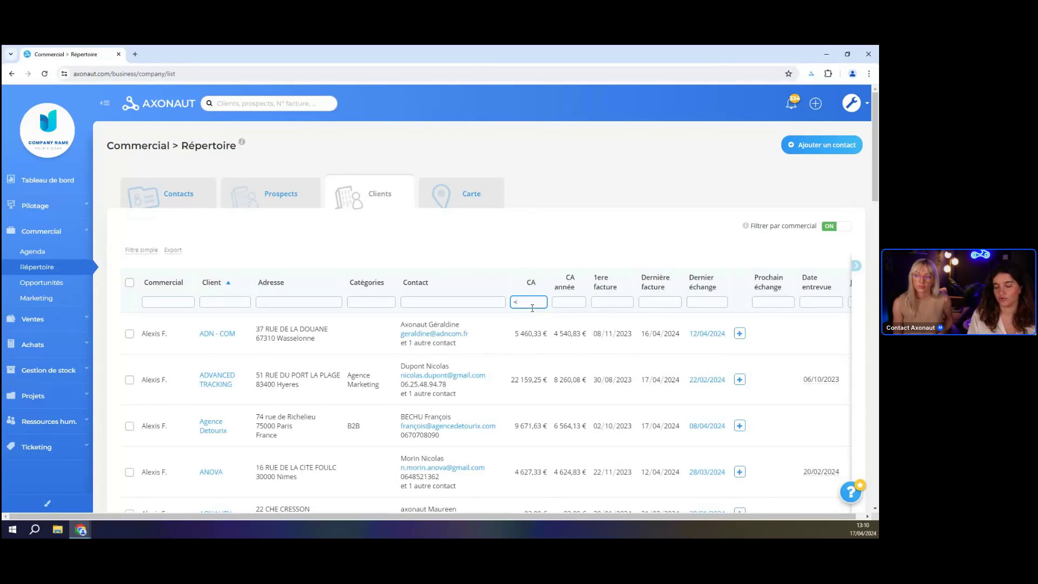
type("1")
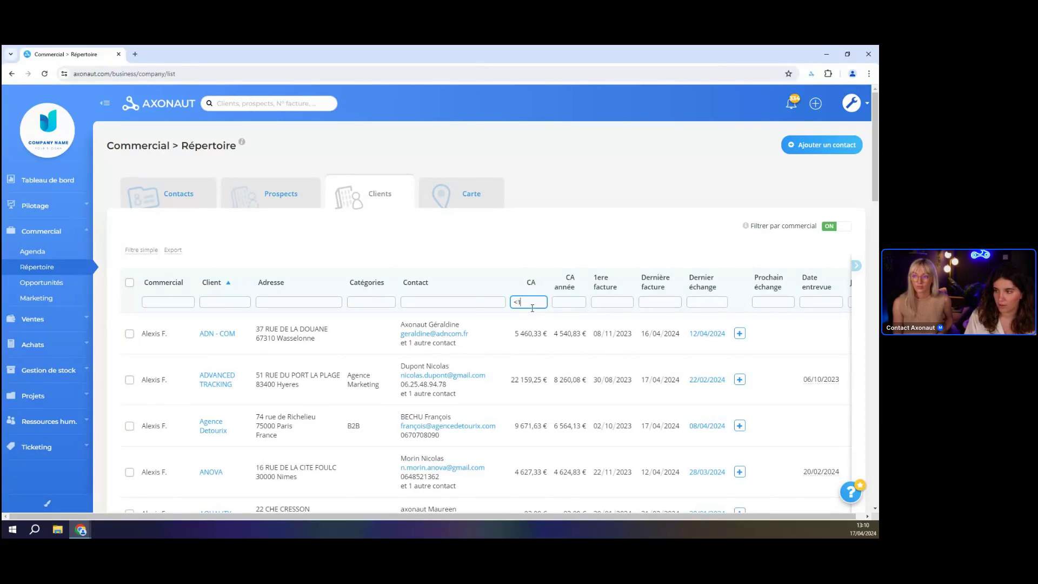
type("0000")
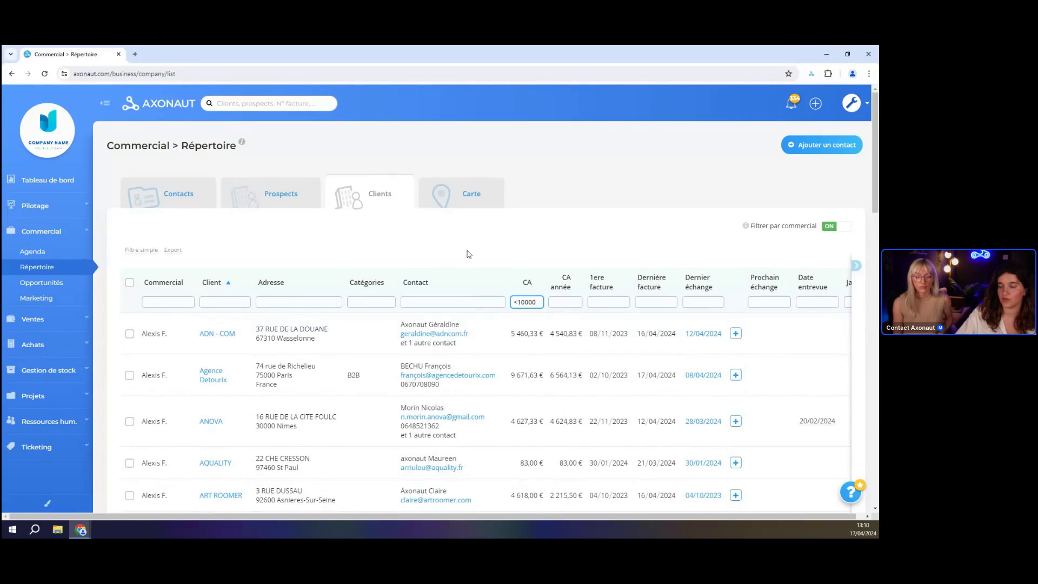
scroll(469, 253, "down", 1)
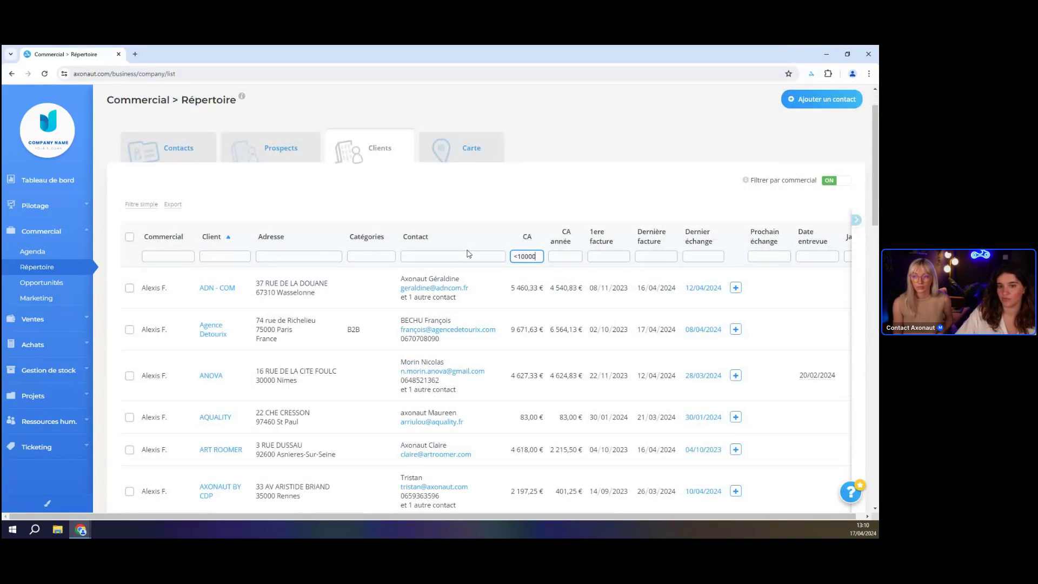
scroll(468, 254, "up", 1)
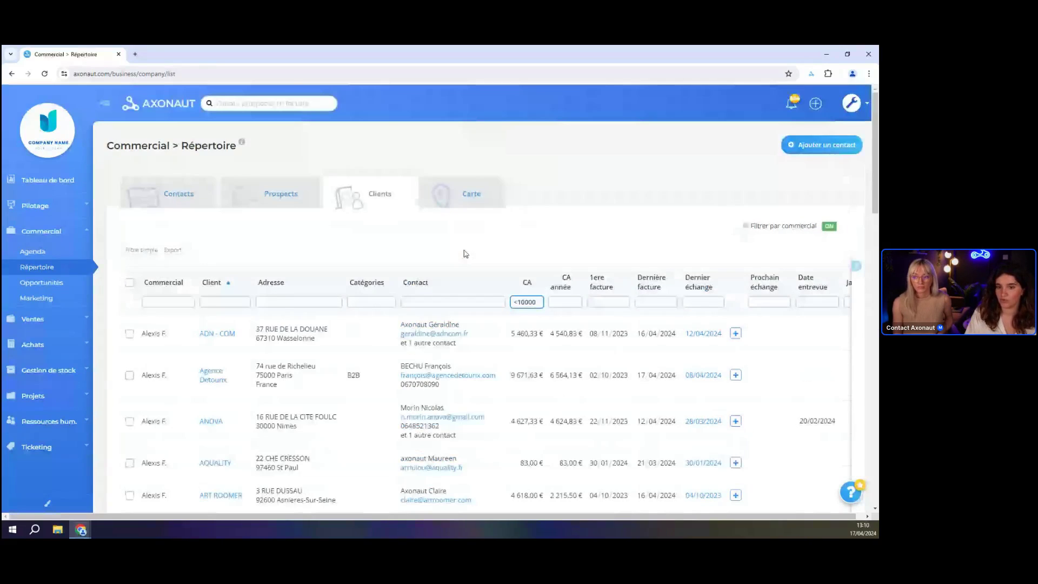
Clear the CA filter on the client list.
key("BackSpace")
key("BackSpace")
key("BackSpace")
key("BackSpace")
key("BackSpace")
key("BackSpace")
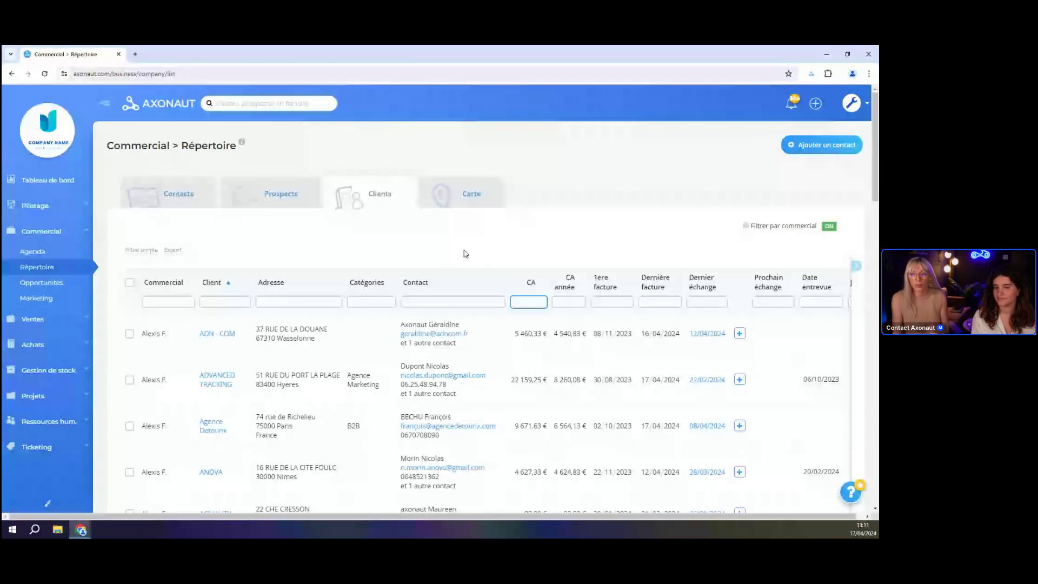
Open the API page's Zapier section and follow its link to Axonaut's integrations page on Zapier.
left_click(850, 110)
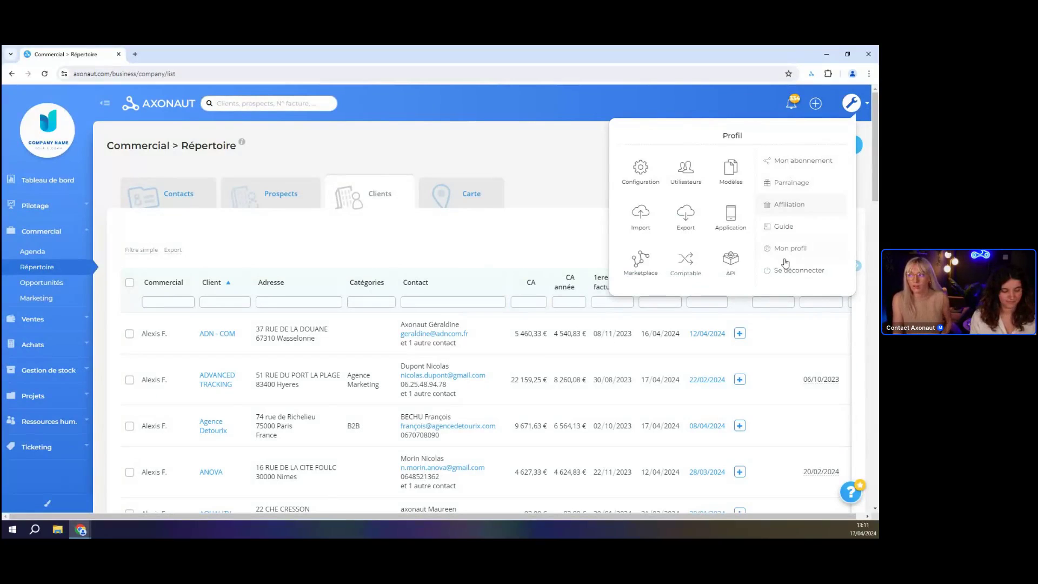
left_click(730, 262)
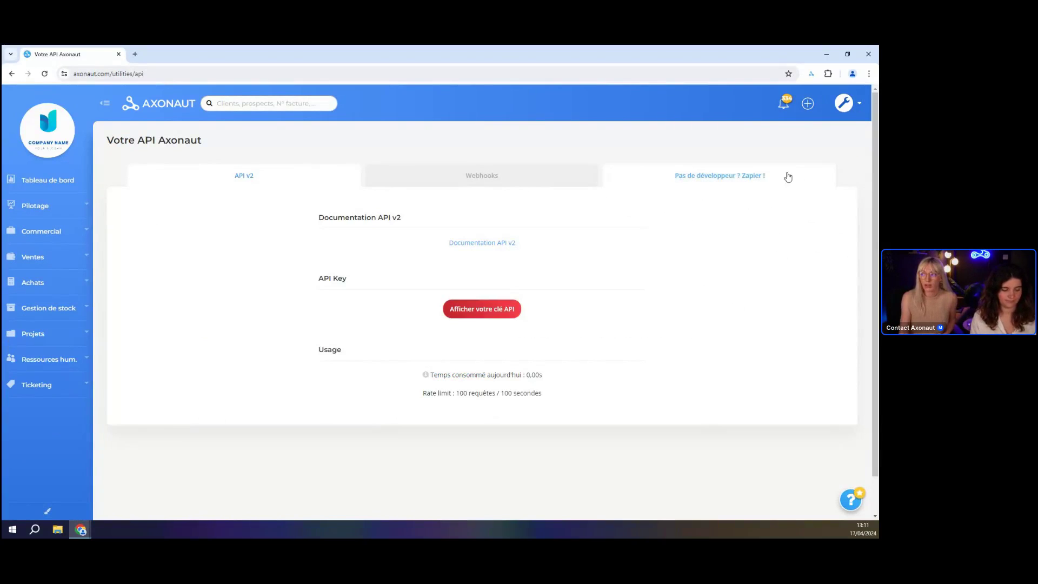
left_click(844, 102)
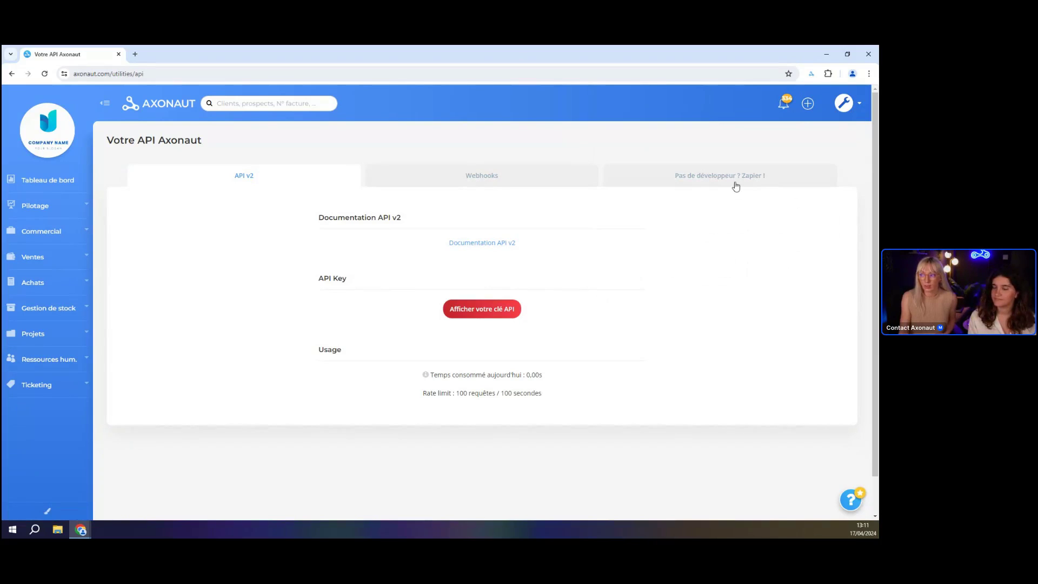
left_click(736, 186)
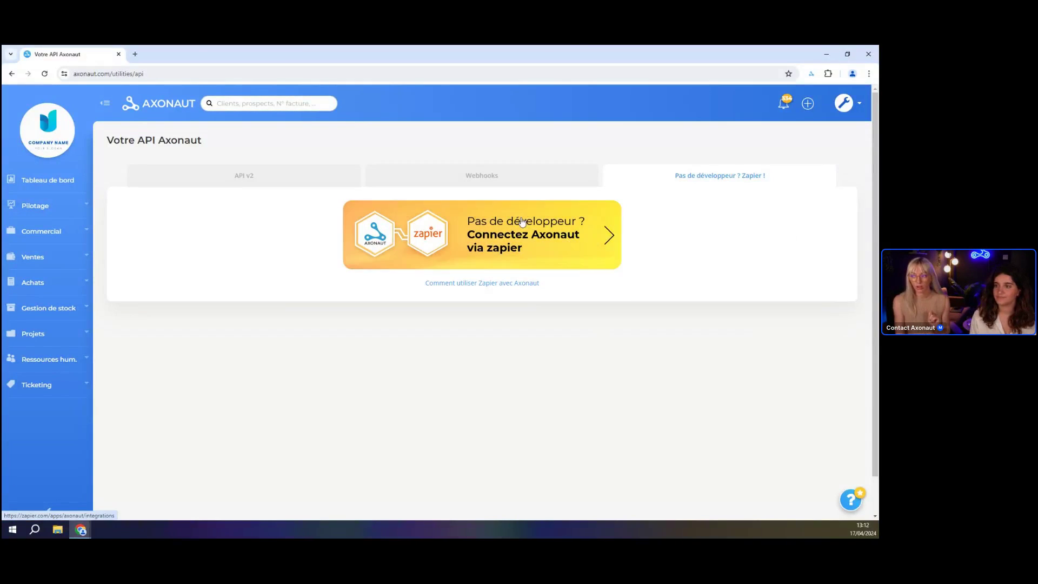
left_click(522, 222)
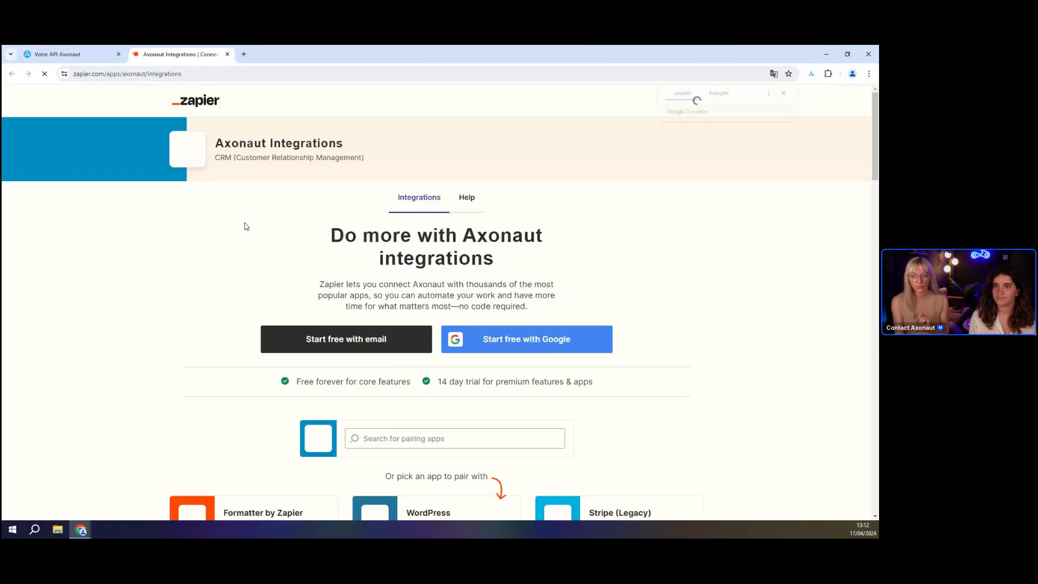
Search Zapier's Axonaut integration templates for the Google Forms app and select it.
scroll(292, 343, "down", 3)
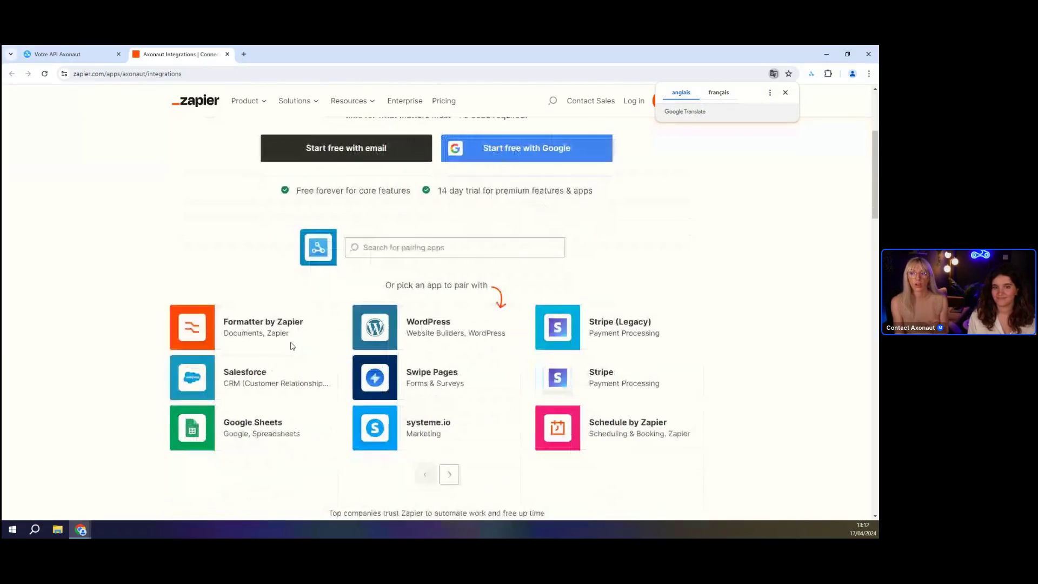
scroll(489, 421, "down", 12)
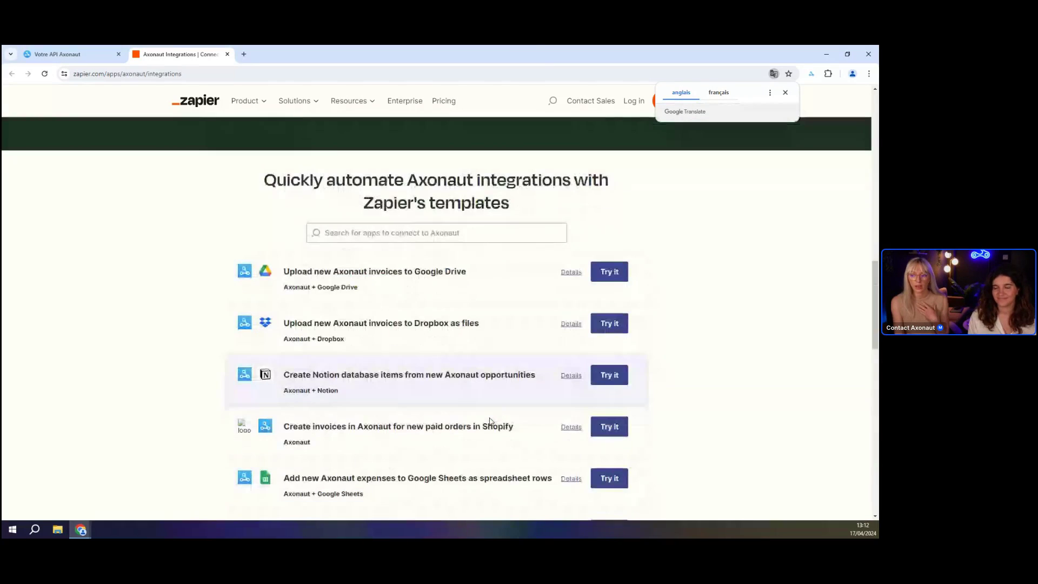
scroll(490, 421, "down", 12)
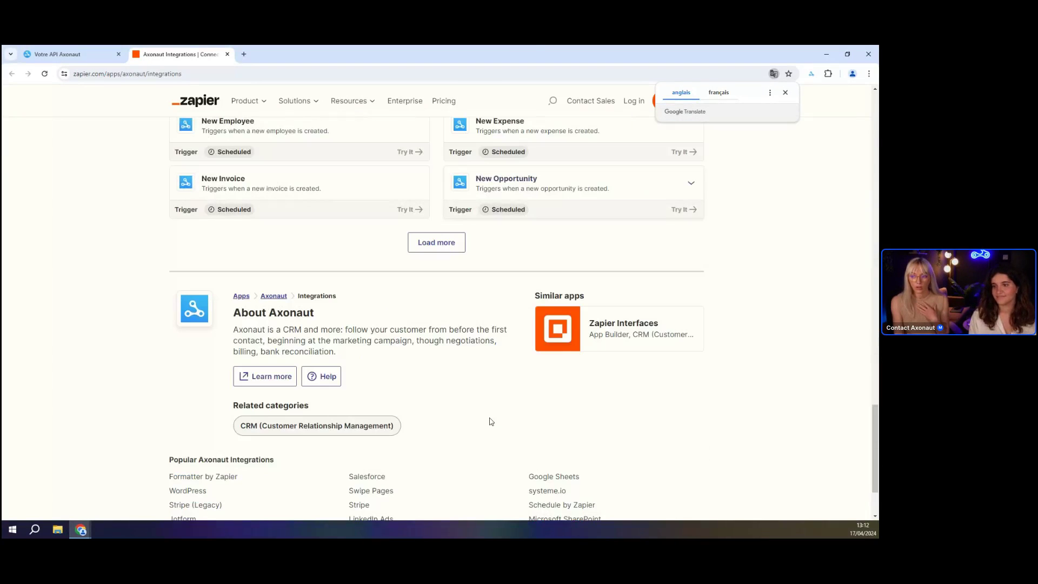
scroll(491, 421, "up", 9)
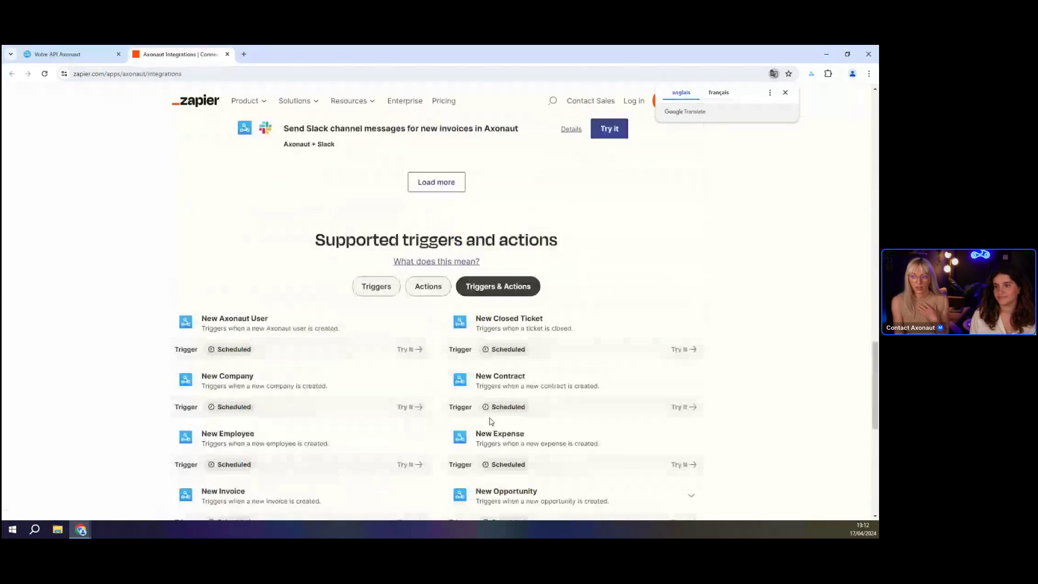
scroll(490, 422, "up", 6)
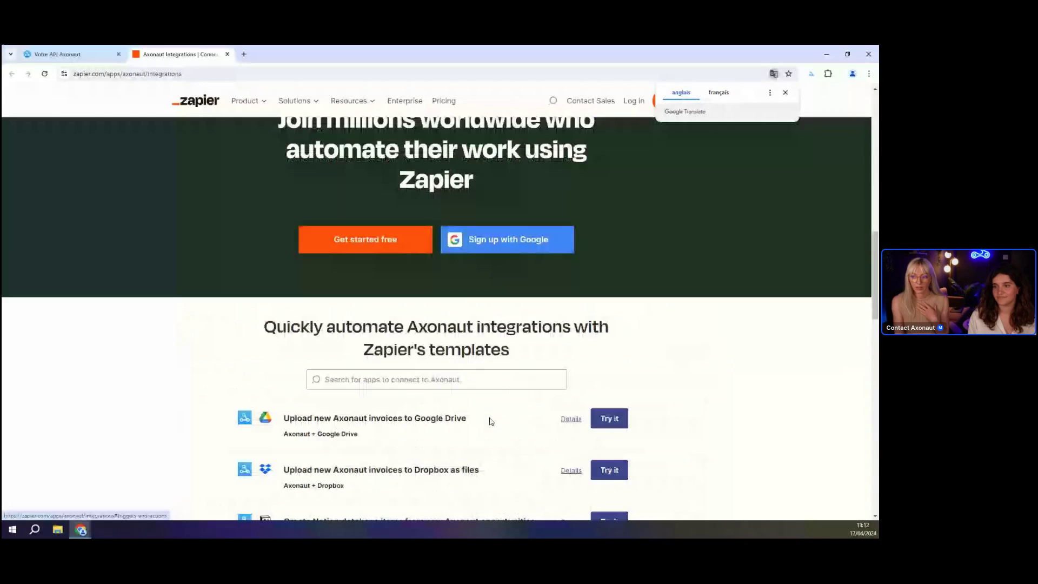
left_click(453, 379)
type("G")
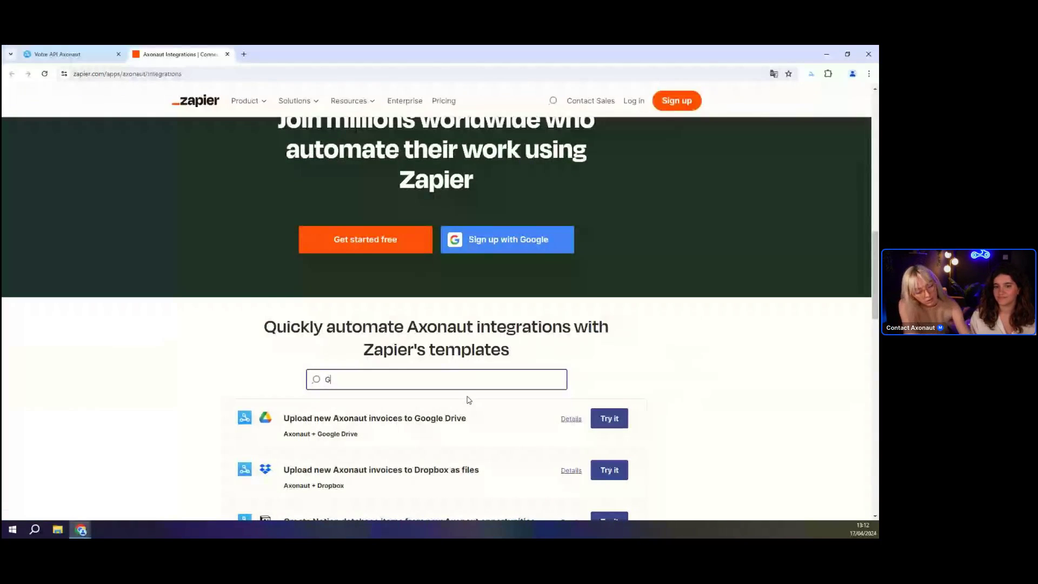
type("OOGLE FOR")
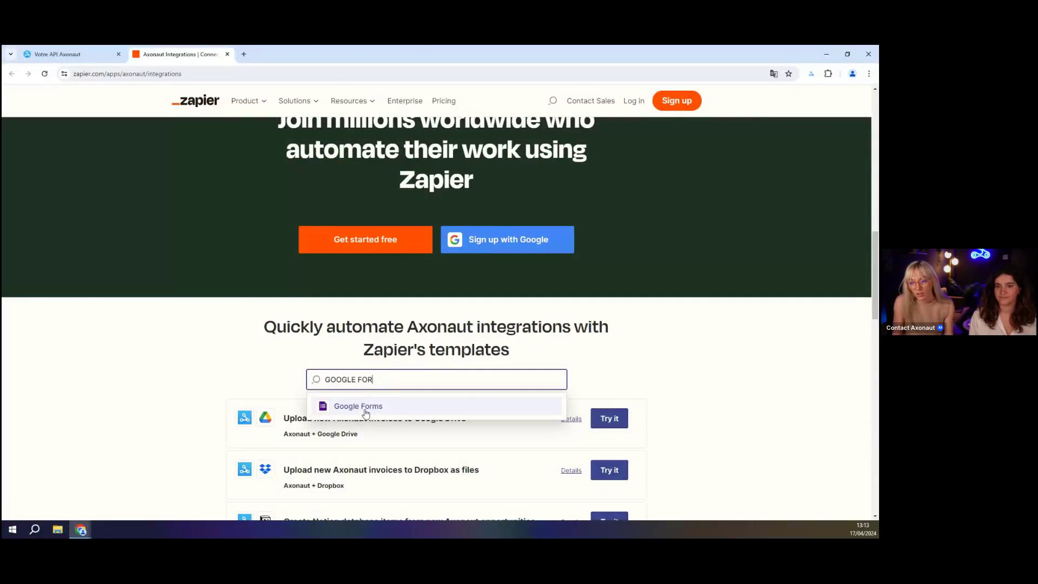
left_click(394, 409)
Examine the Google Forms templates and the supported Axonaut triggers and actions on the Zapier page.
scroll(412, 456, "down", 12)
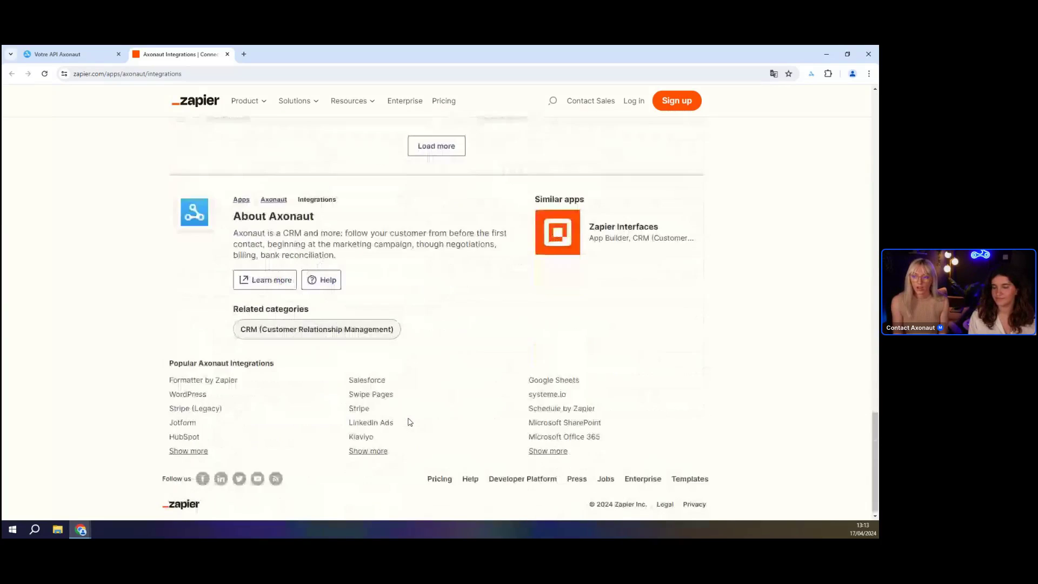
scroll(410, 422, "up", 10)
scroll(324, 378, "up", 3)
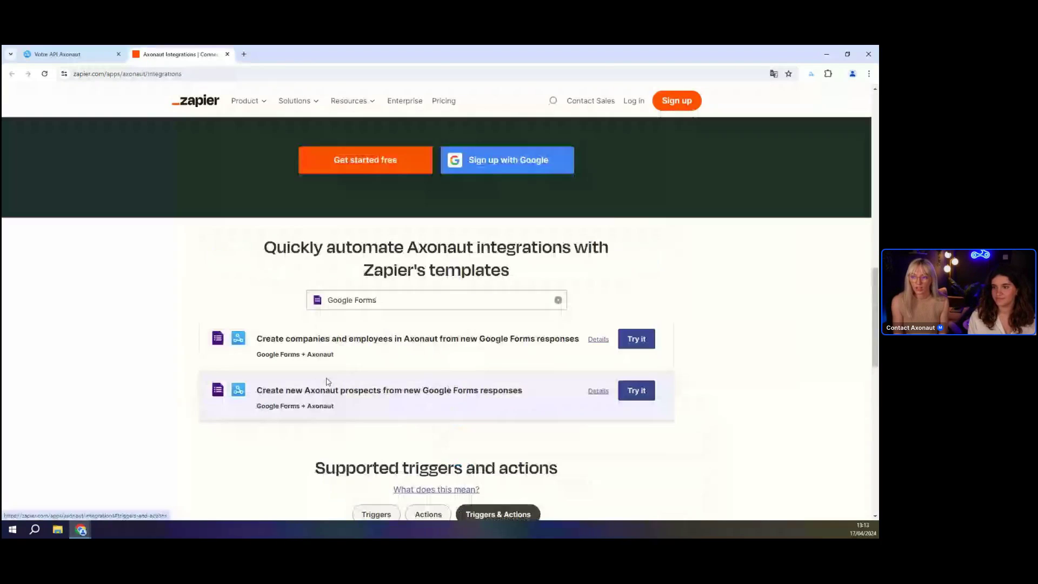
scroll(359, 398, "down", 1)
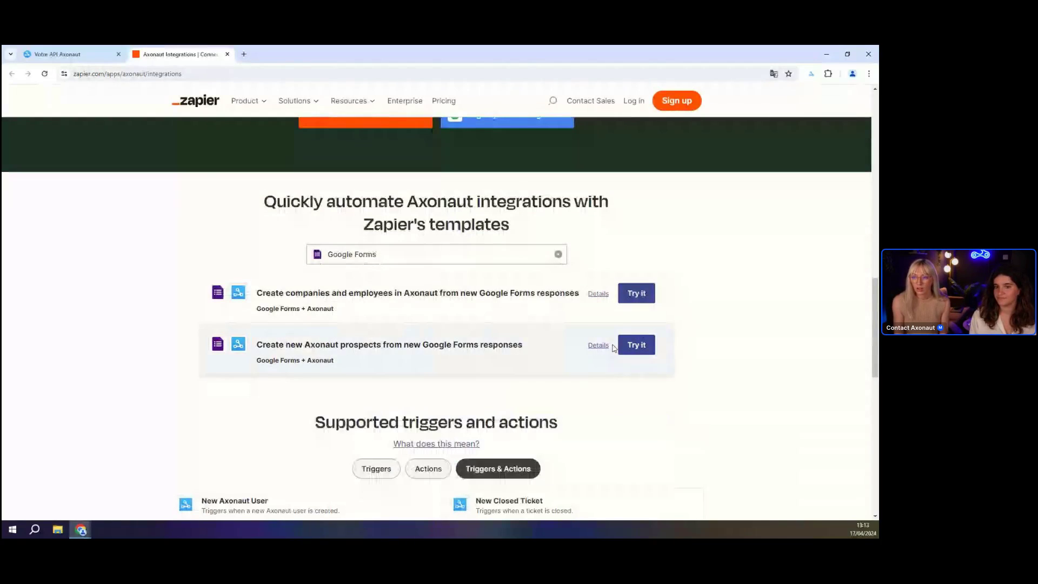
scroll(379, 406, "down", 1)
scroll(403, 451, "down", 2)
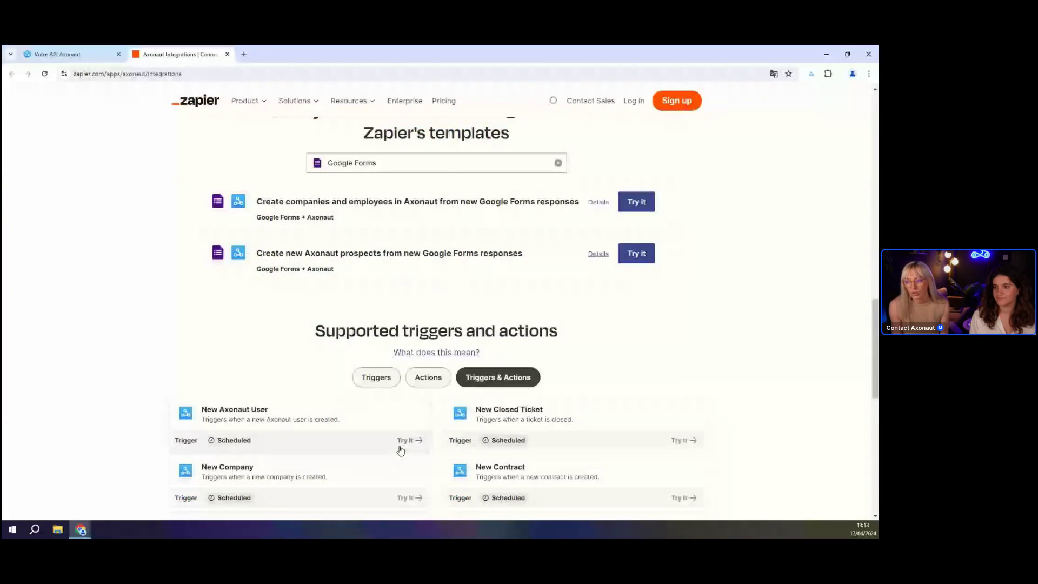
scroll(400, 450, "down", 4)
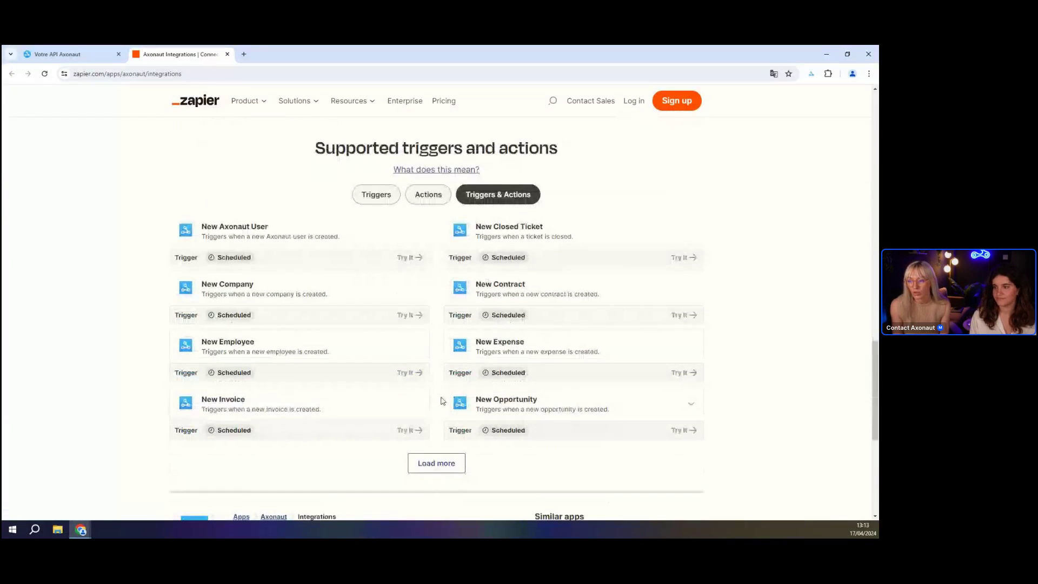
scroll(368, 313, "up", 1)
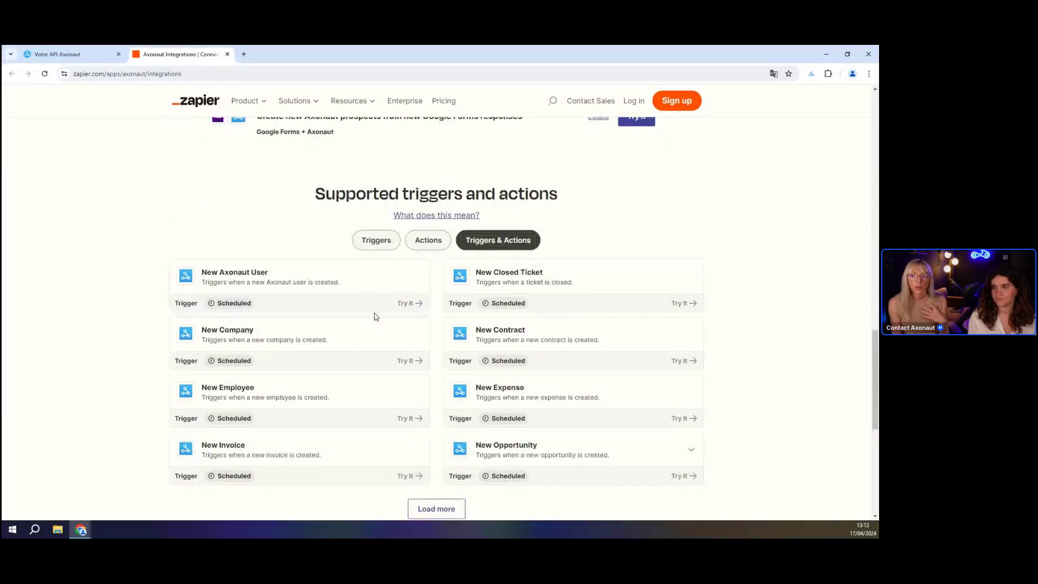
scroll(375, 317, "up", 2)
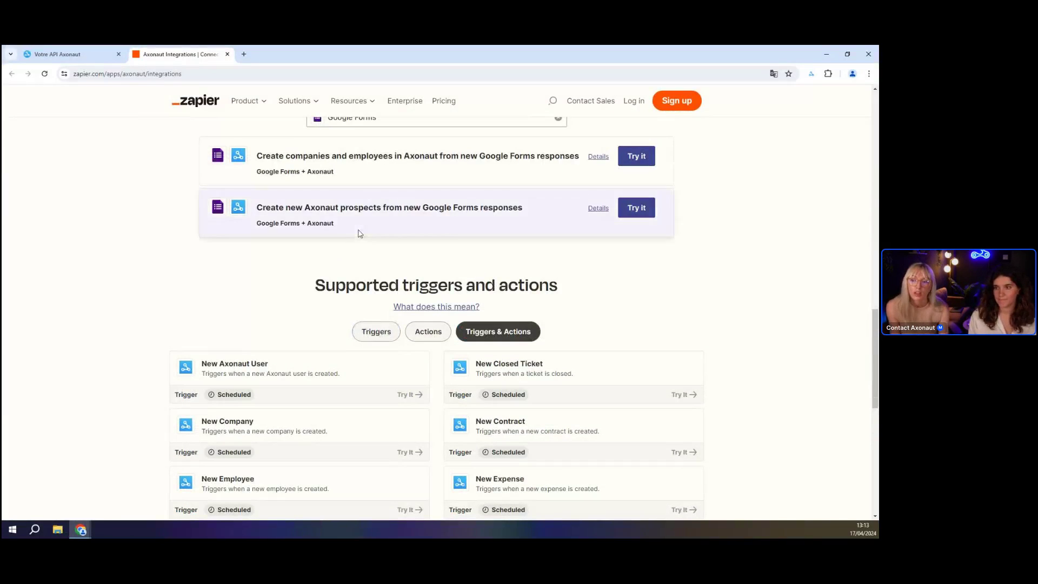
scroll(295, 343, "down", 2)
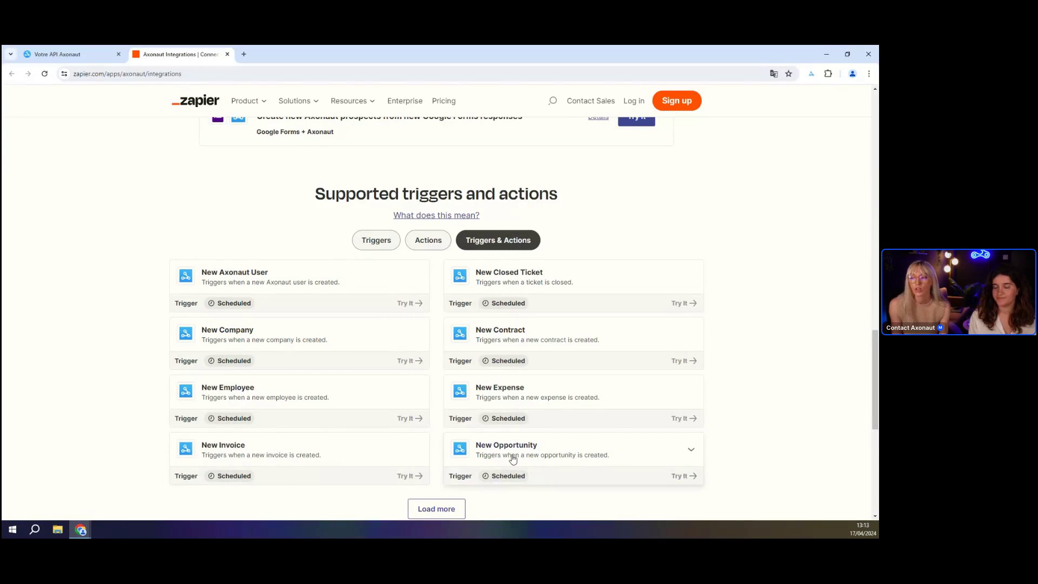
left_click(59, 55)
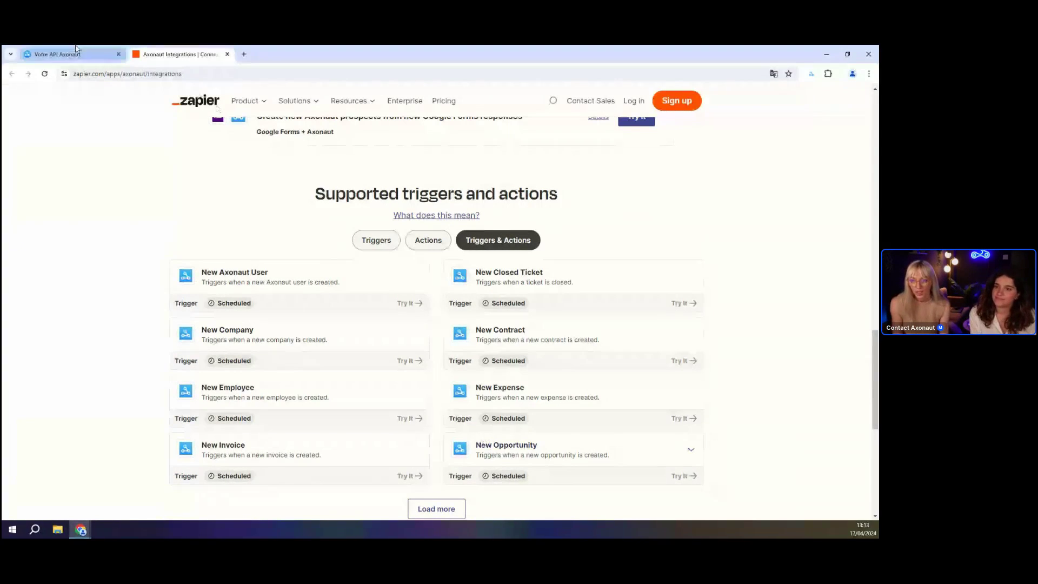
key("ctrl+Tab")
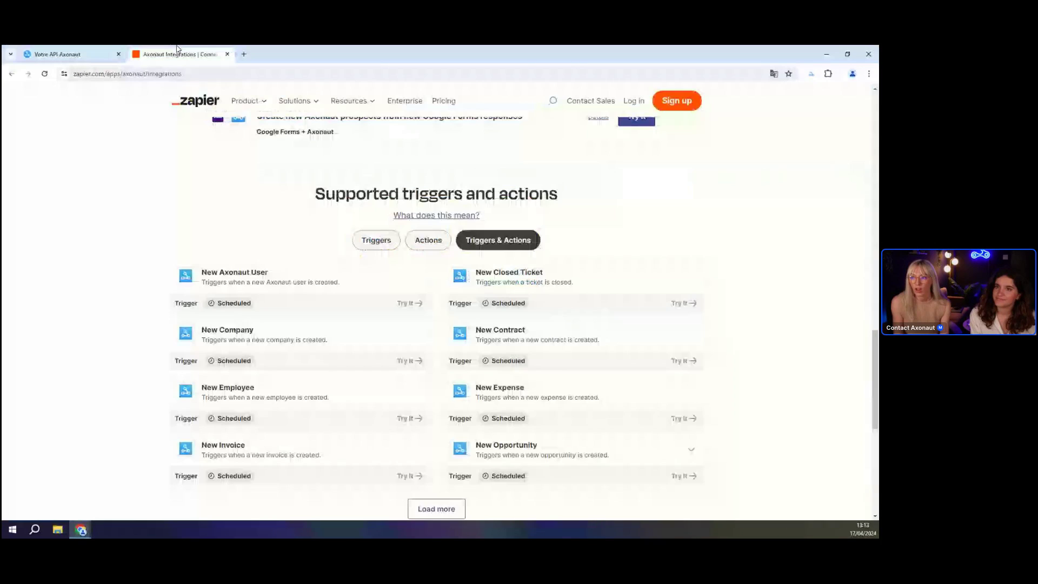
Clear the Google Forms filter and load more Axonaut integration templates.
scroll(265, 255, "down", 10)
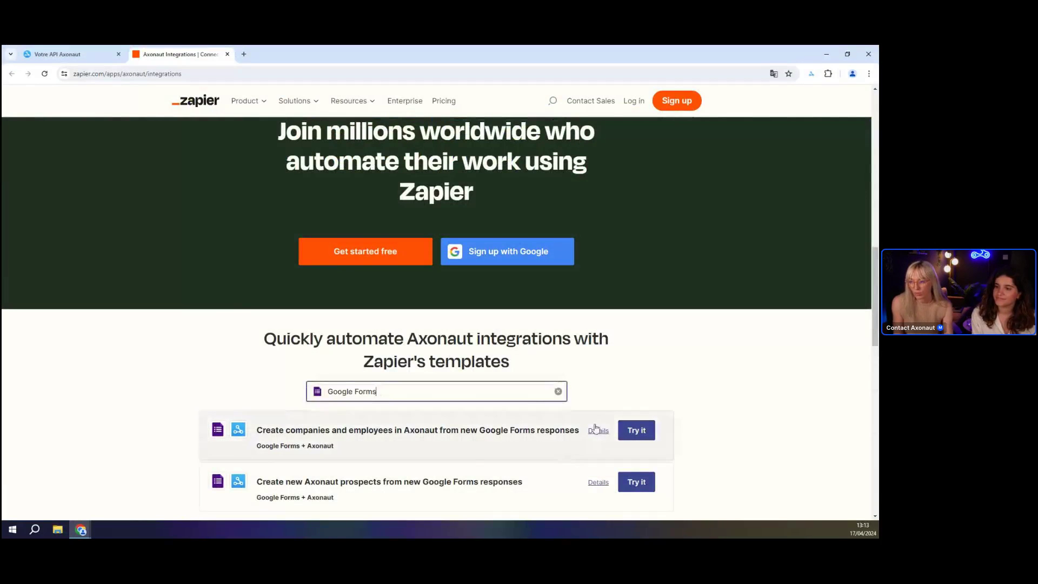
left_click(558, 391)
scroll(698, 450, "down", 12)
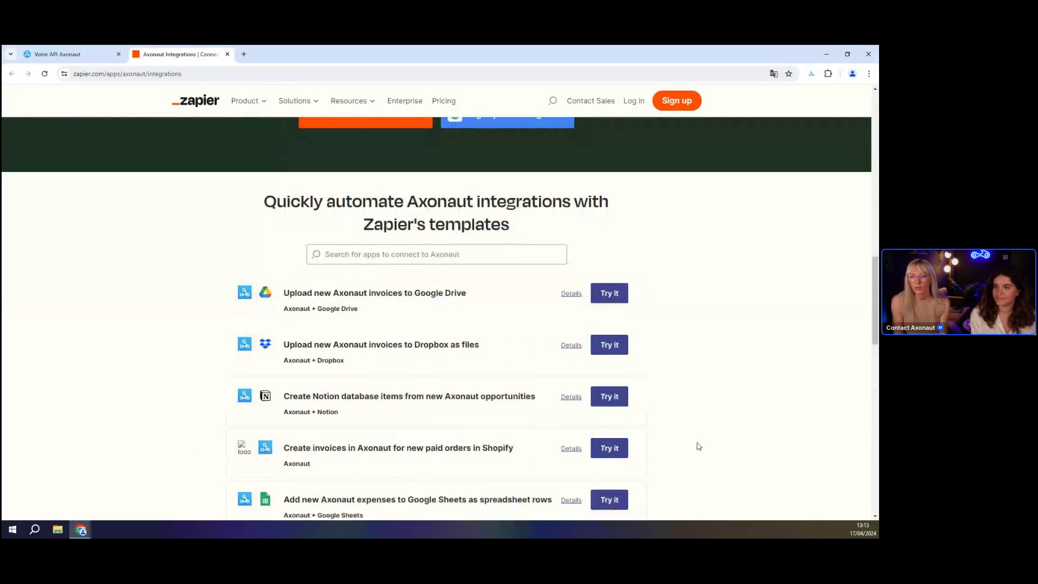
scroll(690, 436, "down", 7)
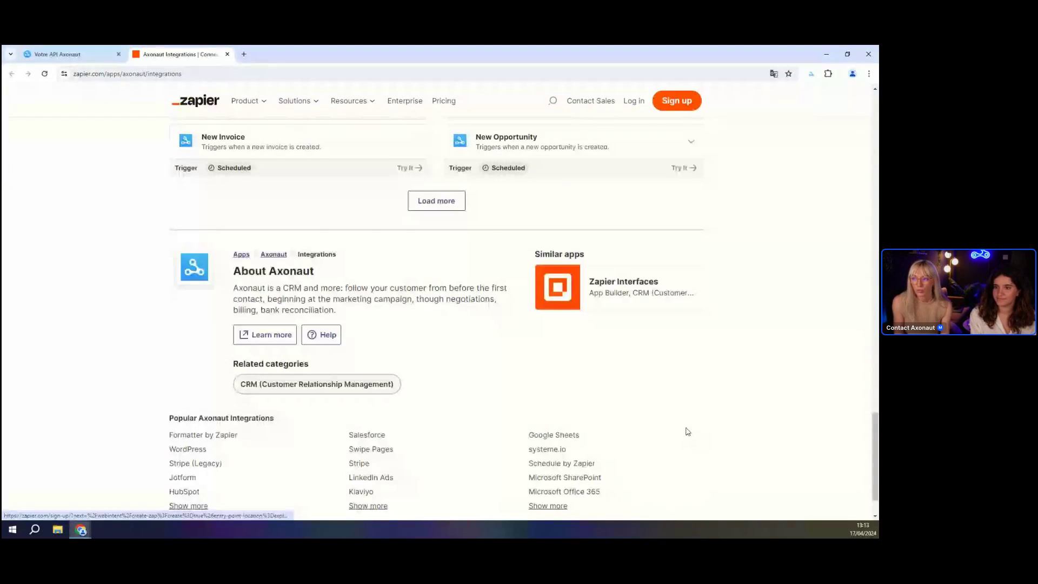
scroll(366, 255, "up", 7)
scroll(366, 254, "up", 5)
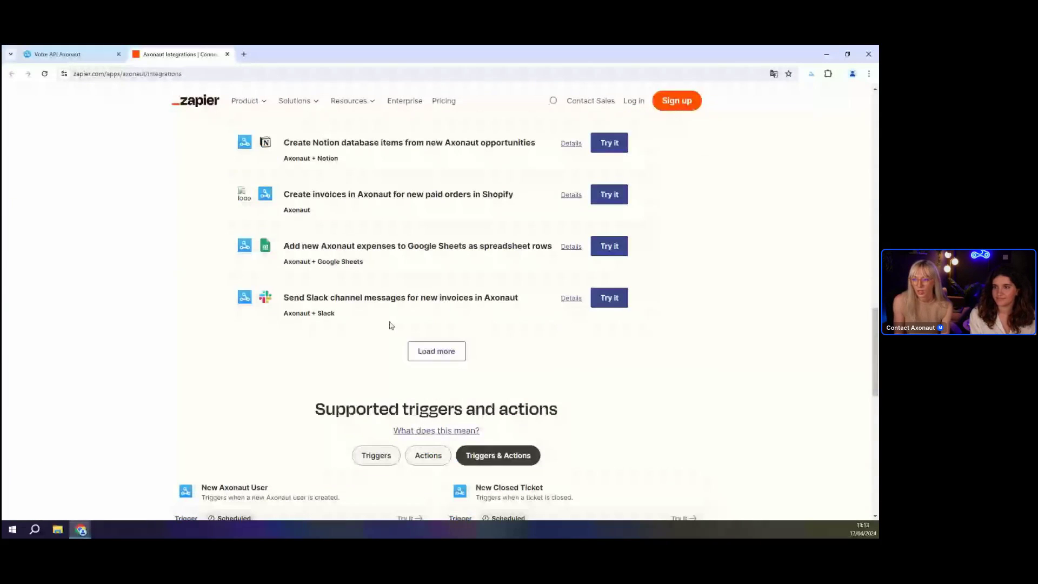
left_click(447, 417)
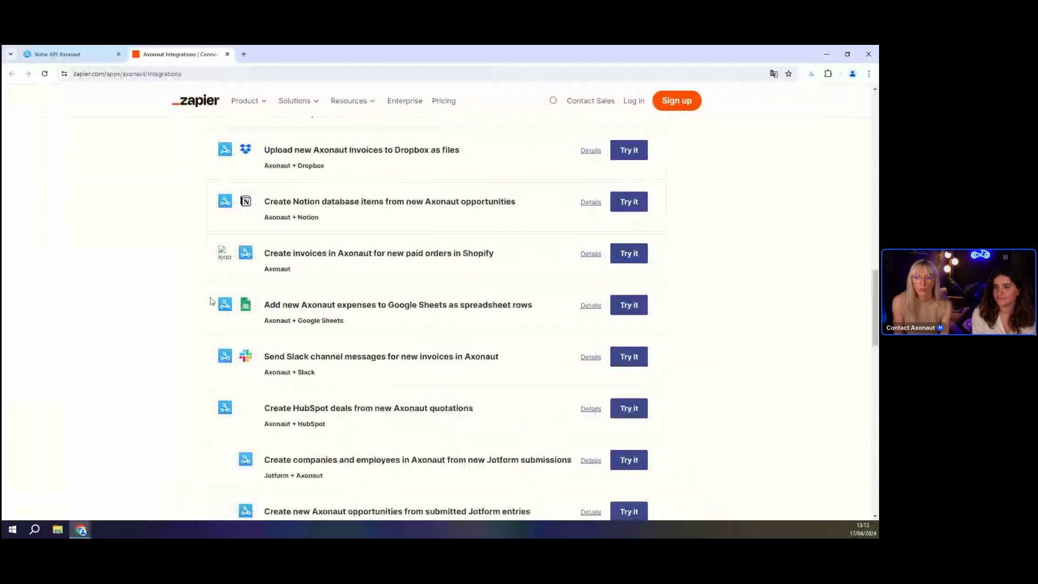
Look through the extended list of Axonaut integration templates and return to the template search.
scroll(211, 302, "down", 3)
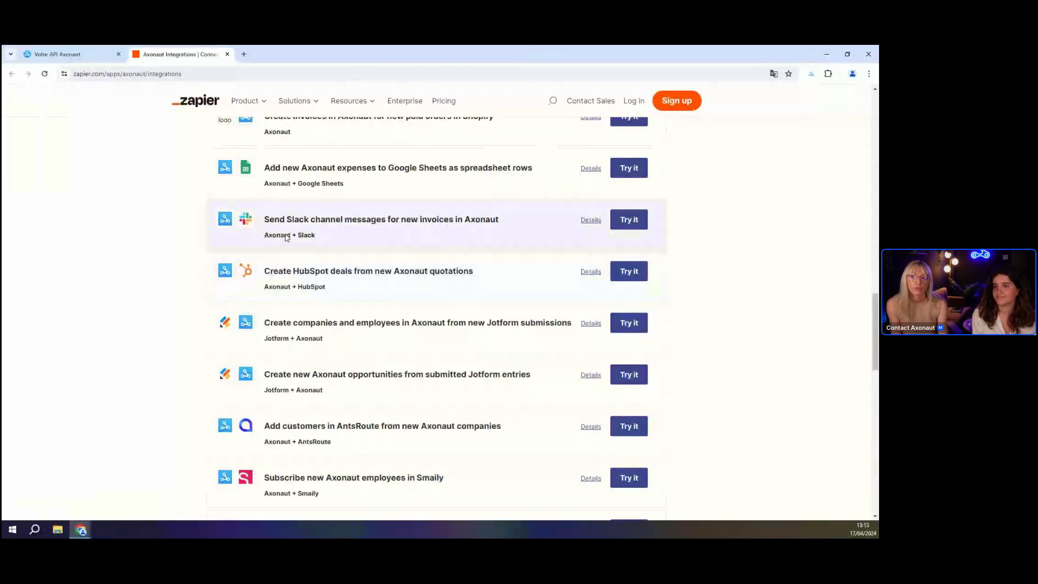
scroll(287, 237, "down", 3)
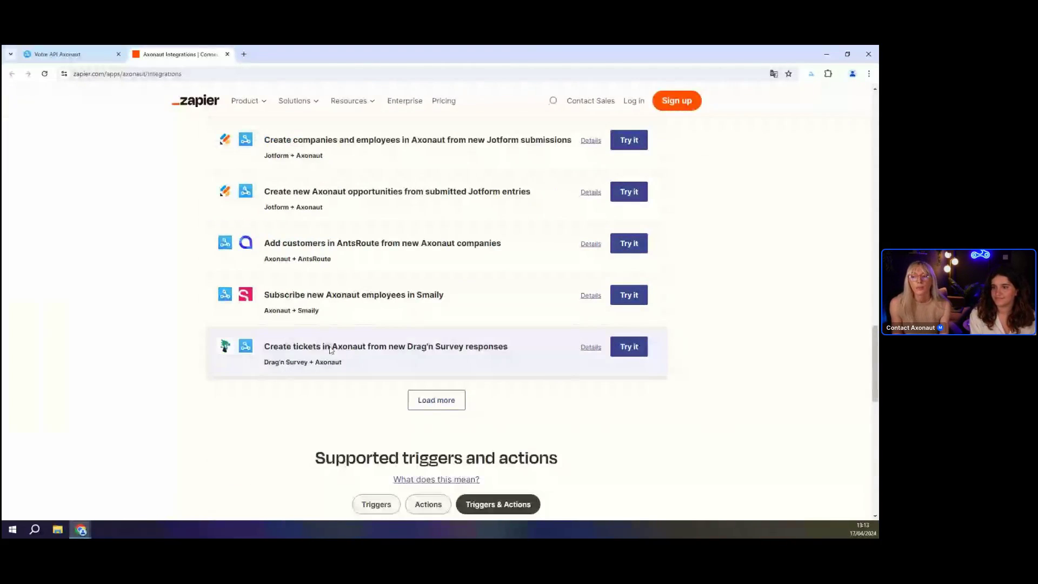
scroll(347, 362, "down", 1)
scroll(395, 389, "up", 15)
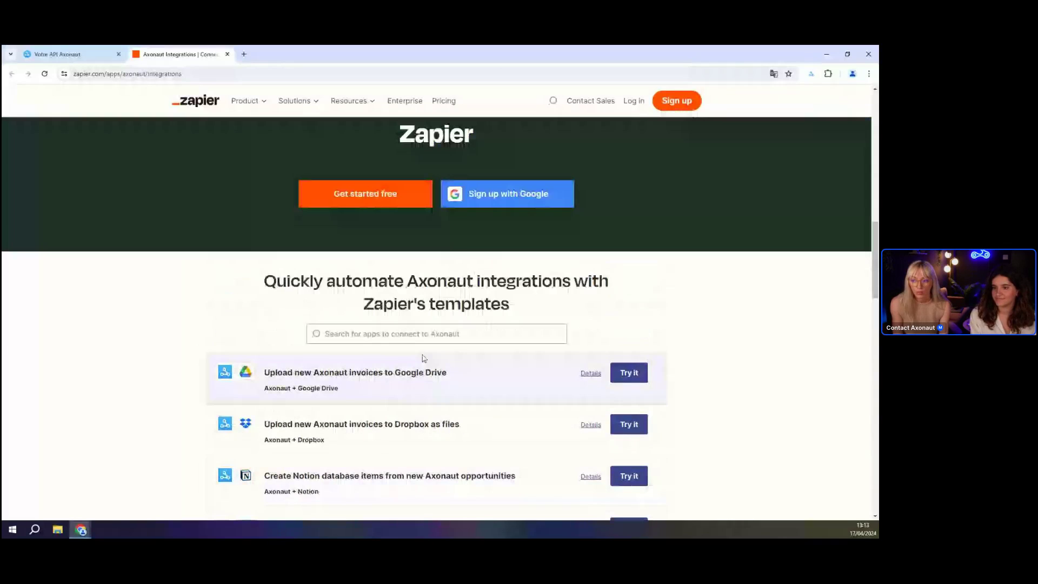
left_click(417, 334)
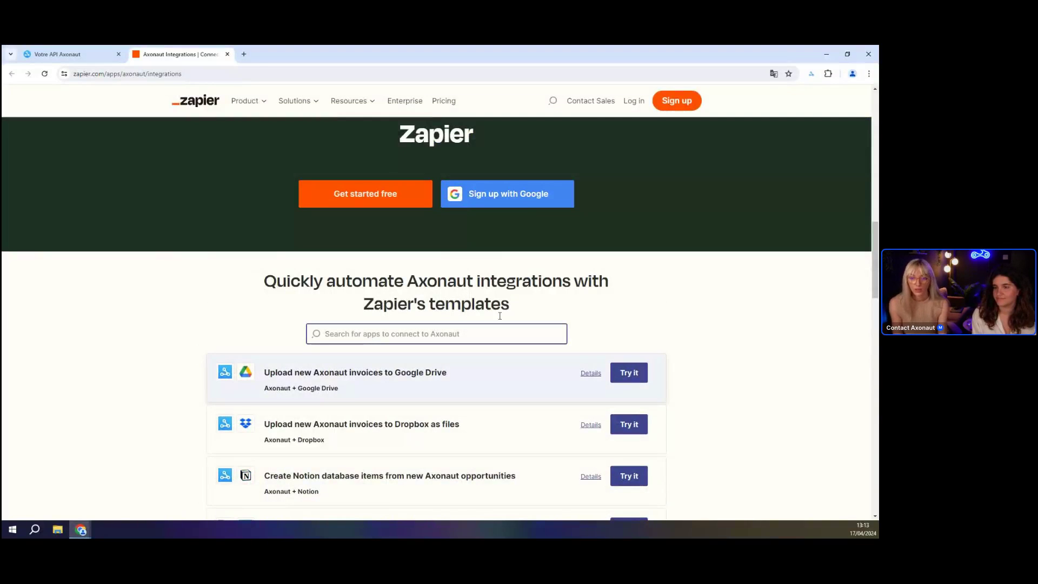
Return to Axonaut and search its academy help for "GOOGLE FORMS".
left_click(98, 53)
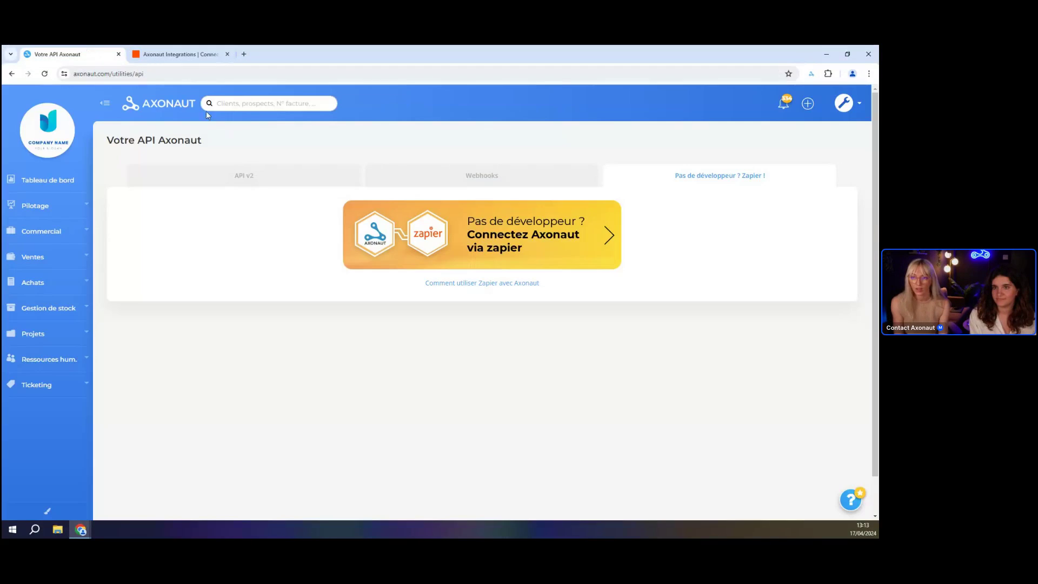
left_click(847, 506)
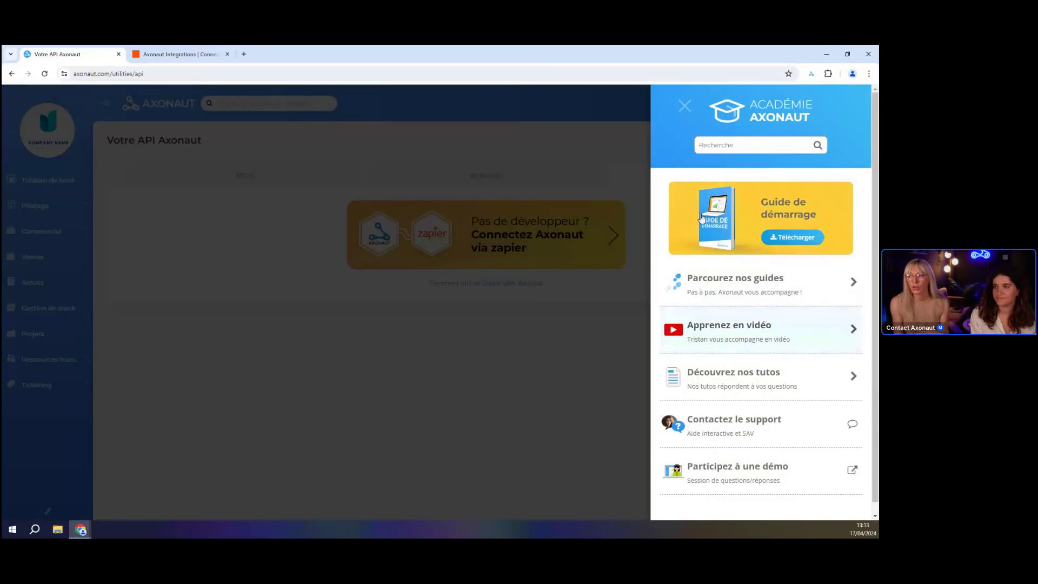
left_click(747, 142)
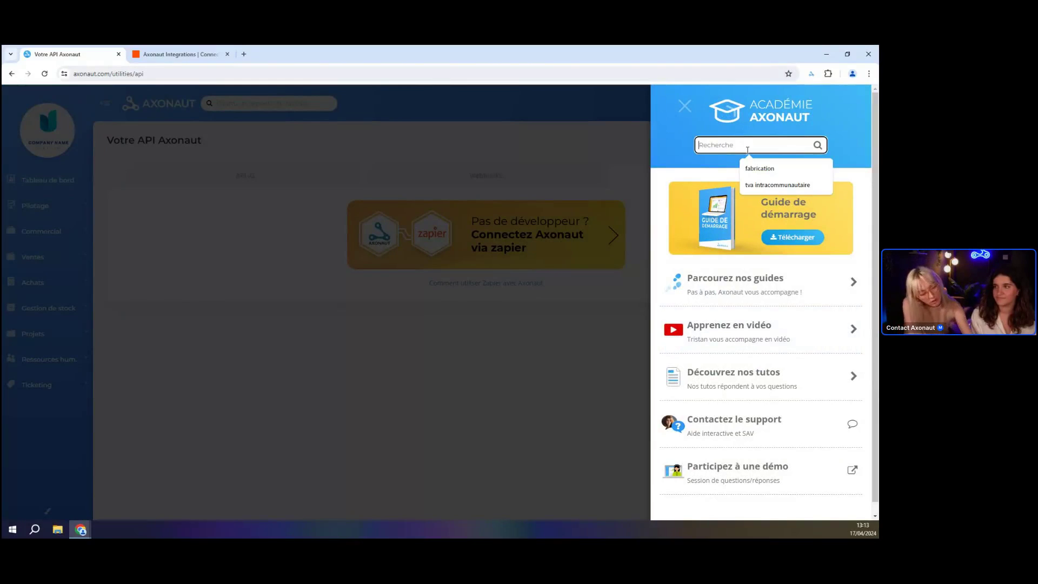
type("coogle")
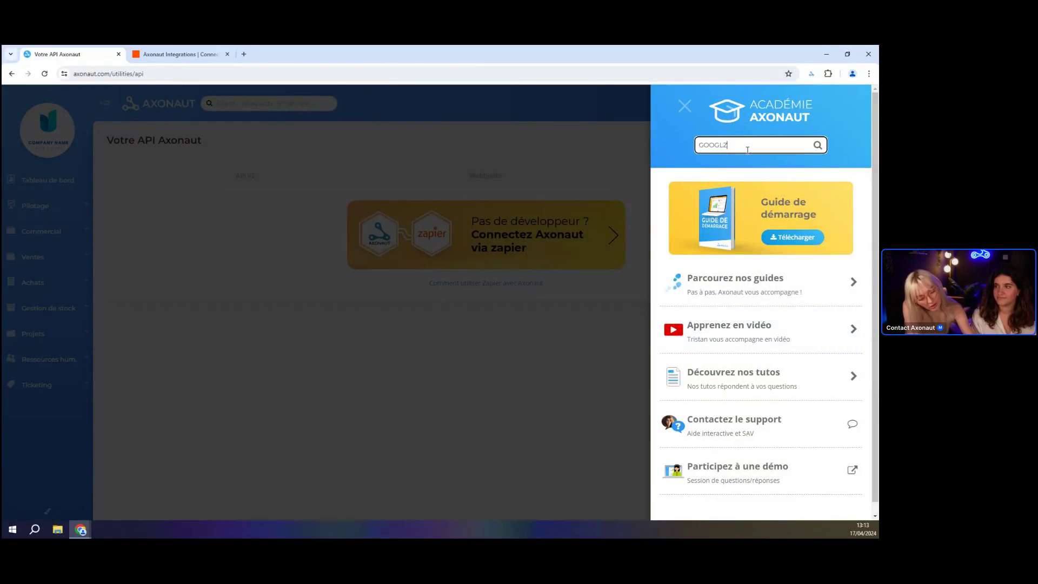
type(" f")
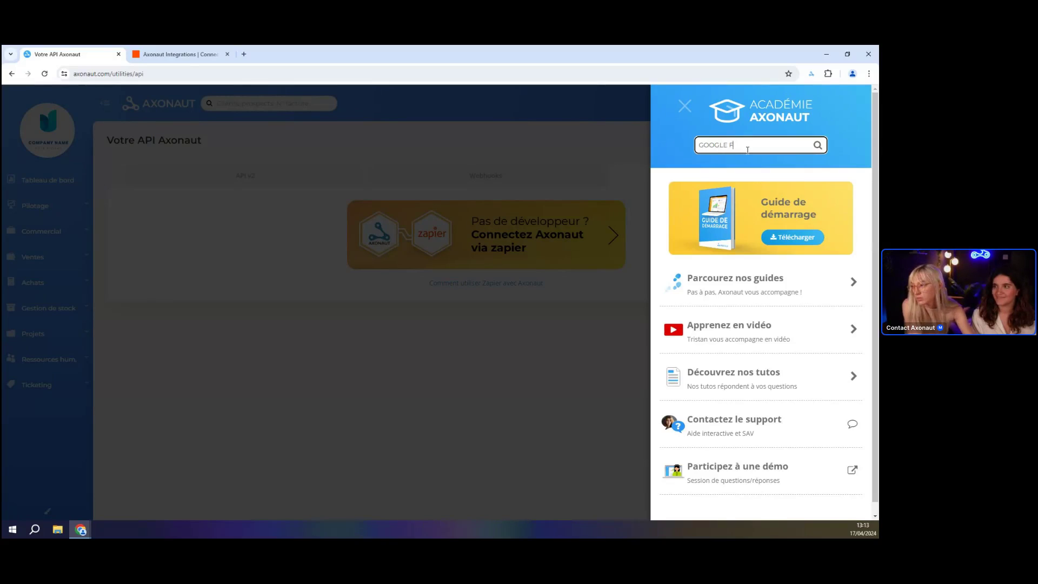
type("p")
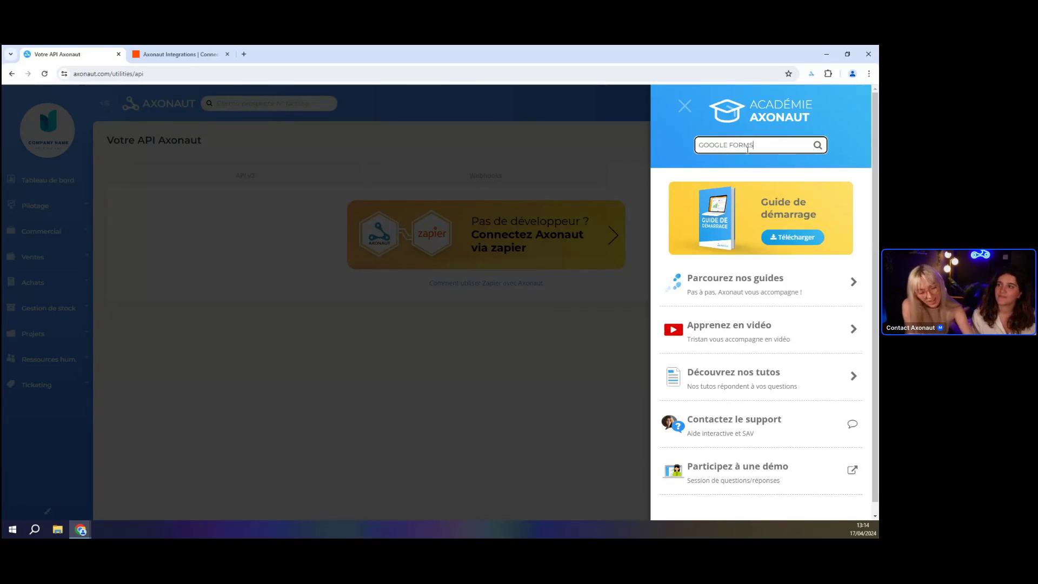
key("Return")
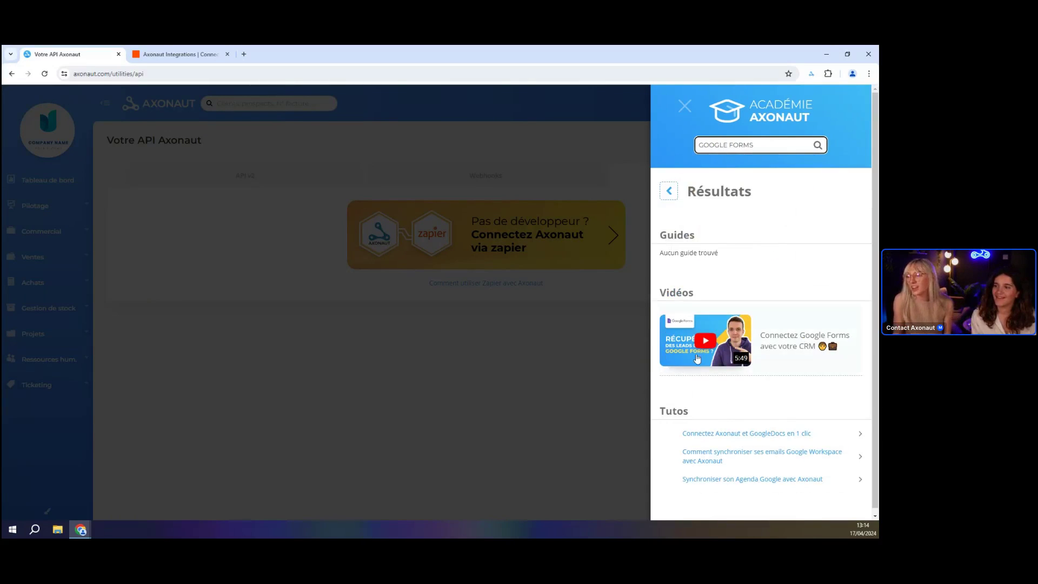
Play the tutorial video on connecting Google Forms with the CRM, skip ahead to the Axonaut field selection and pause it there.
left_click(697, 358)
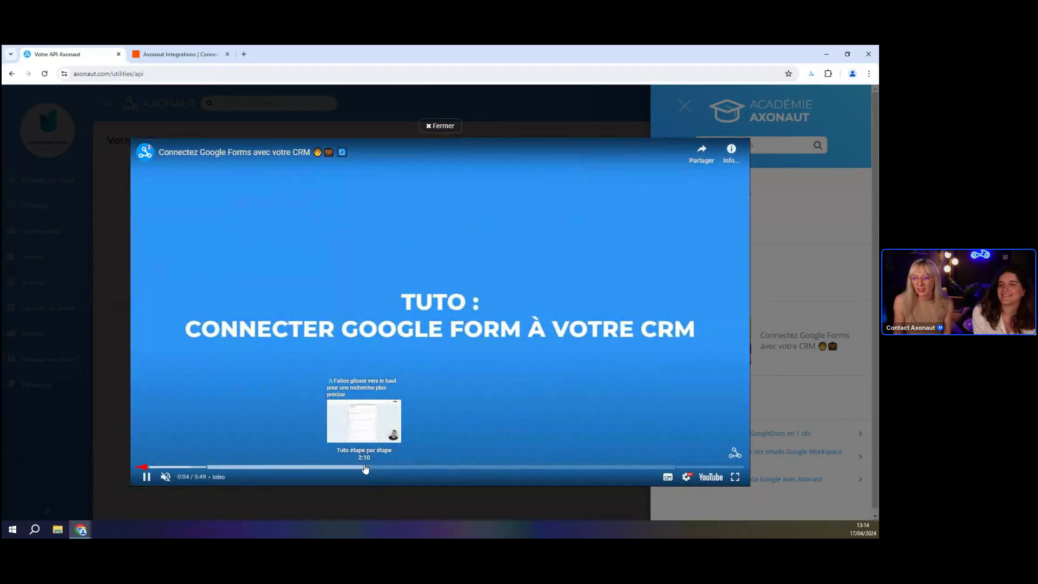
left_click(356, 468)
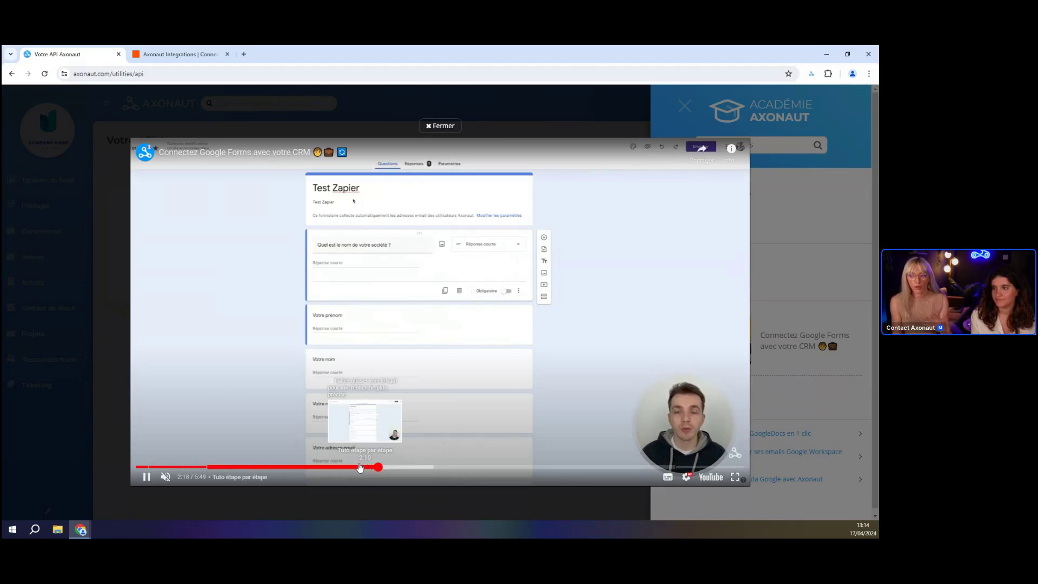
left_click_drag(425, 468, 430, 469)
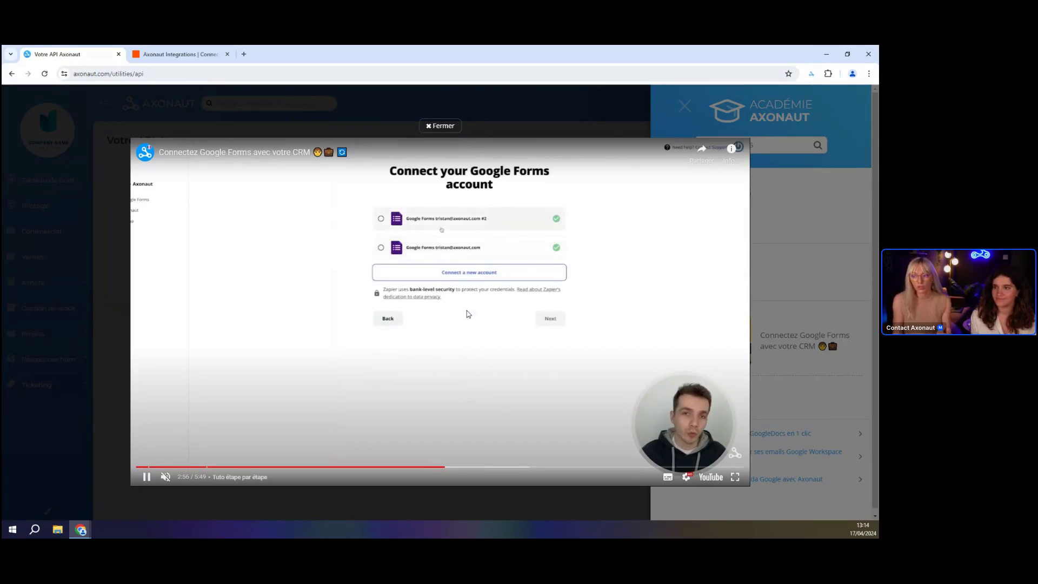
left_click(509, 467)
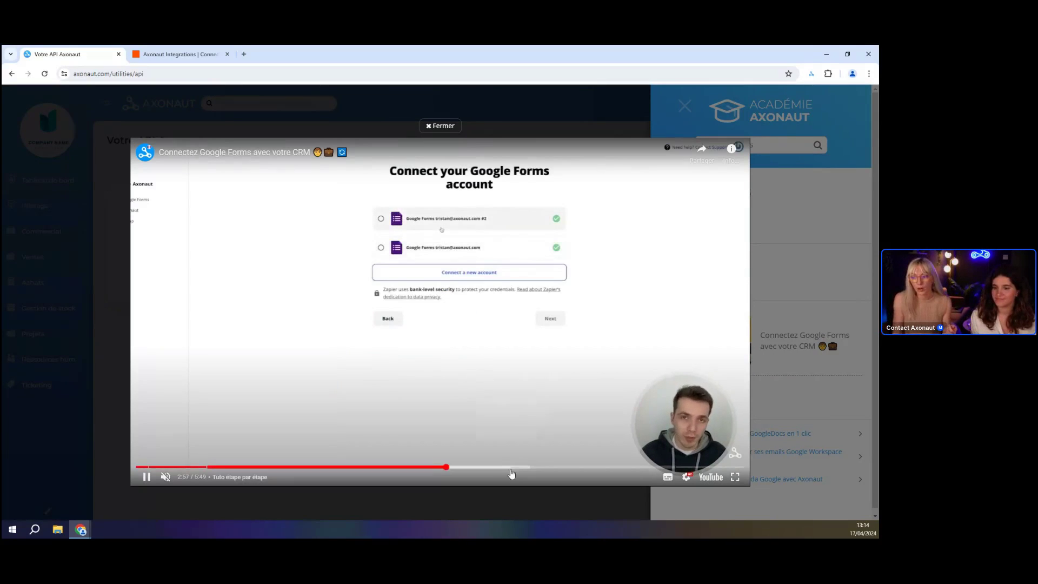
left_click(536, 467)
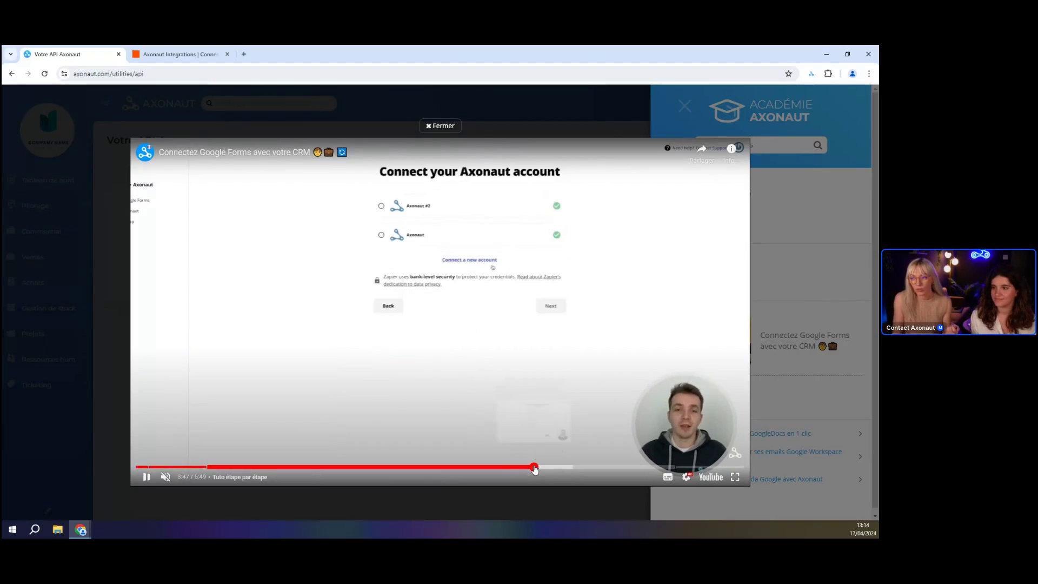
left_click(568, 331)
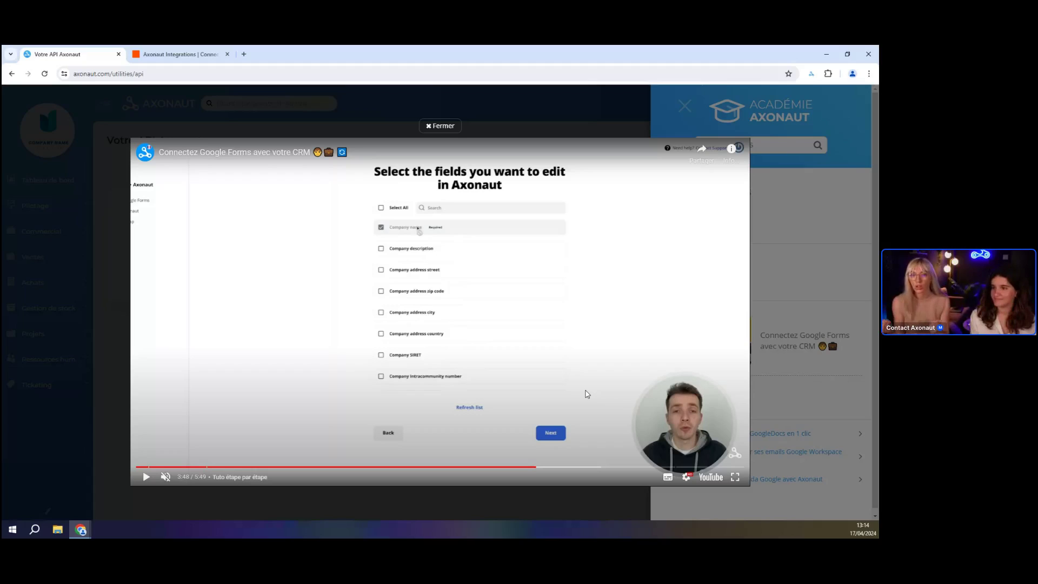
Skim the video's field mapping and Zap test sections, then close the video and the academy help.
left_click(584, 467)
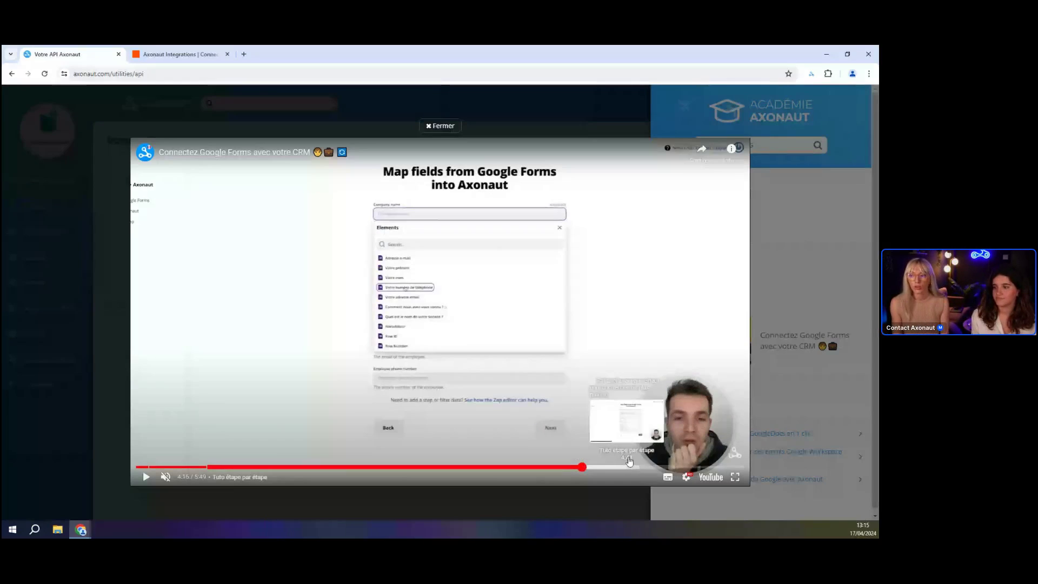
left_click(653, 467)
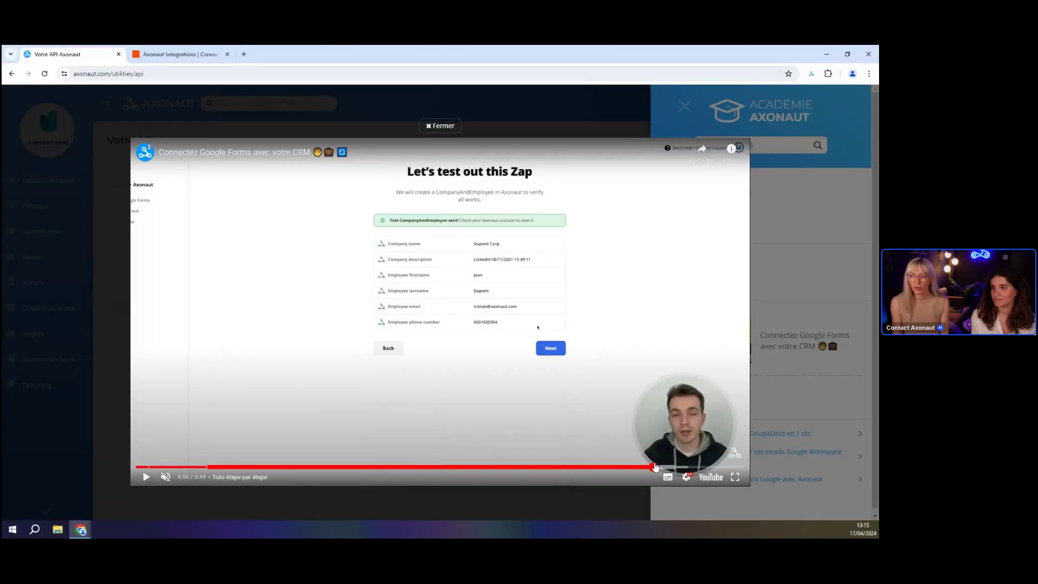
left_click_drag(680, 467, 624, 465)
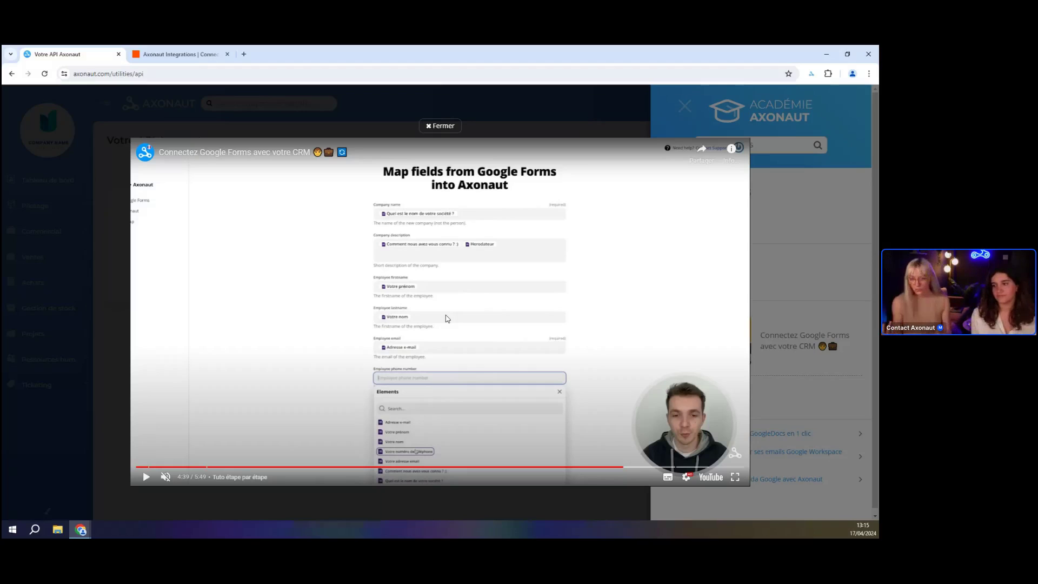
left_click(677, 467)
left_click(794, 406)
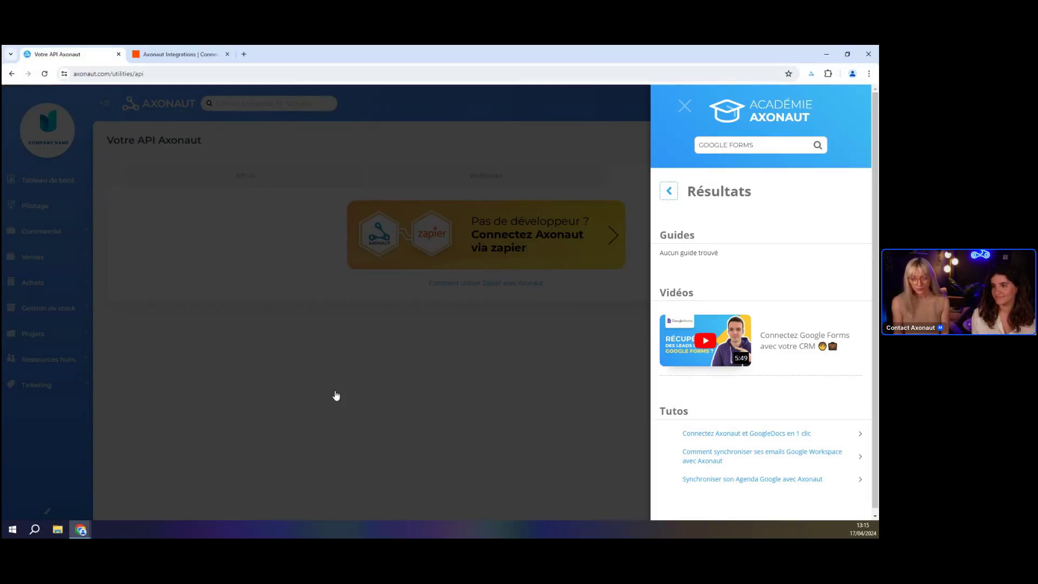
left_click(312, 382)
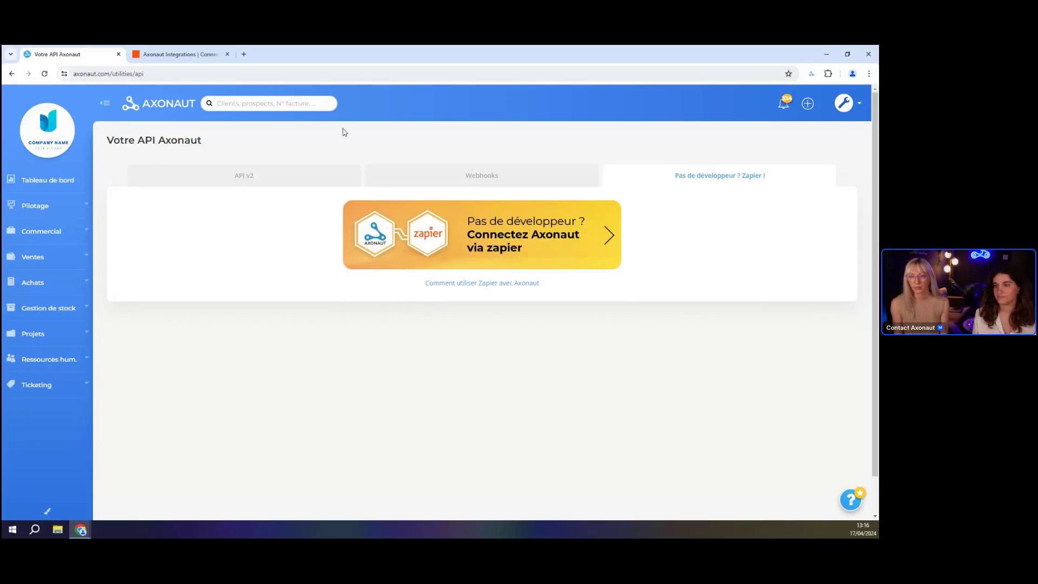
Go to the dashboard and open the customer segmentation in the commercial Marketing section.
left_click(56, 180)
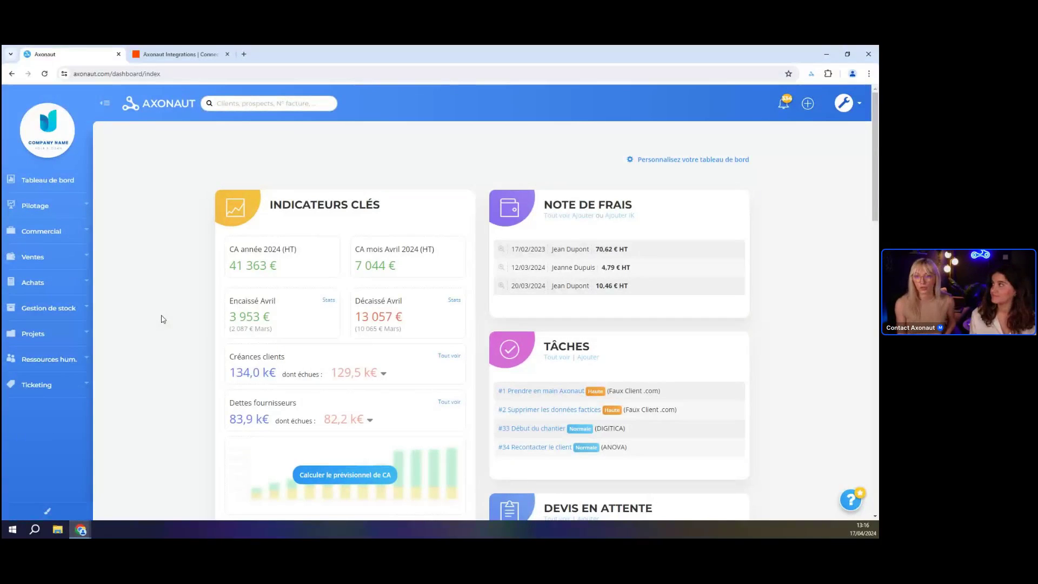
left_click(41, 231)
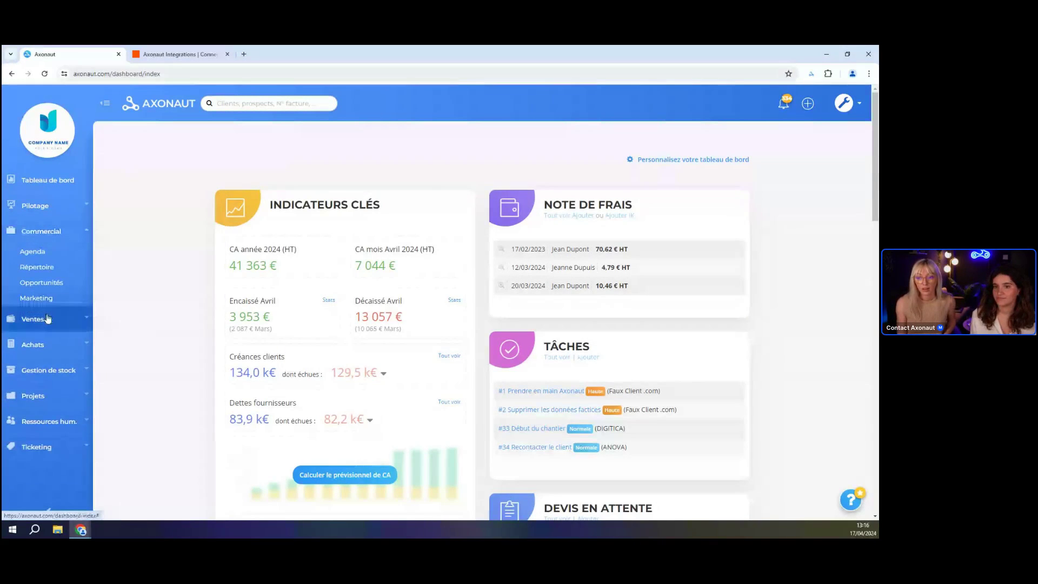
left_click(61, 285)
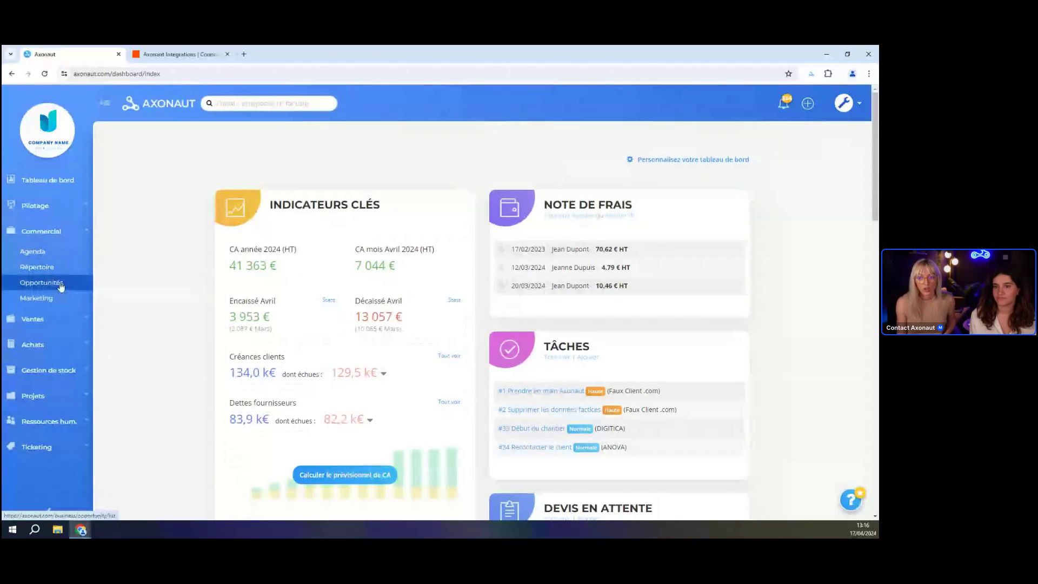
left_click(35, 301)
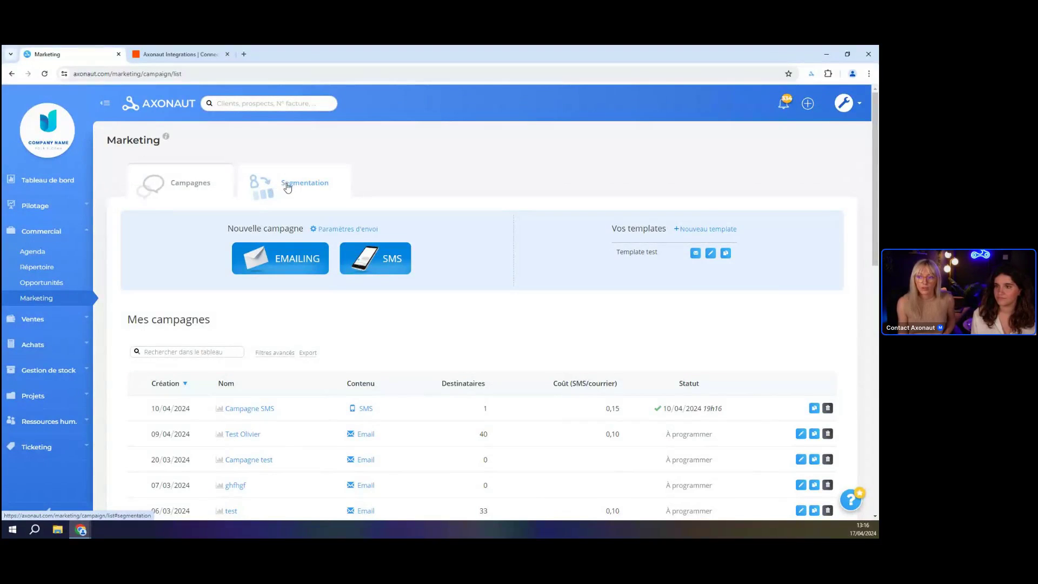
left_click(290, 182)
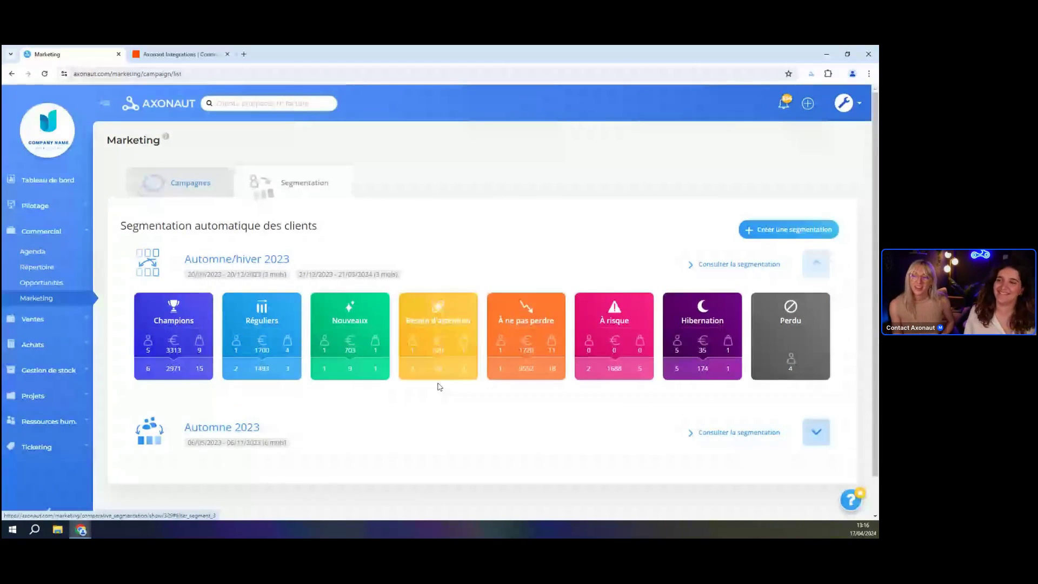
Review the automatic customer segmentations and the types offered for a new one, then dismiss the type choice.
scroll(441, 396, "down", 1)
scroll(441, 396, "down", 1)
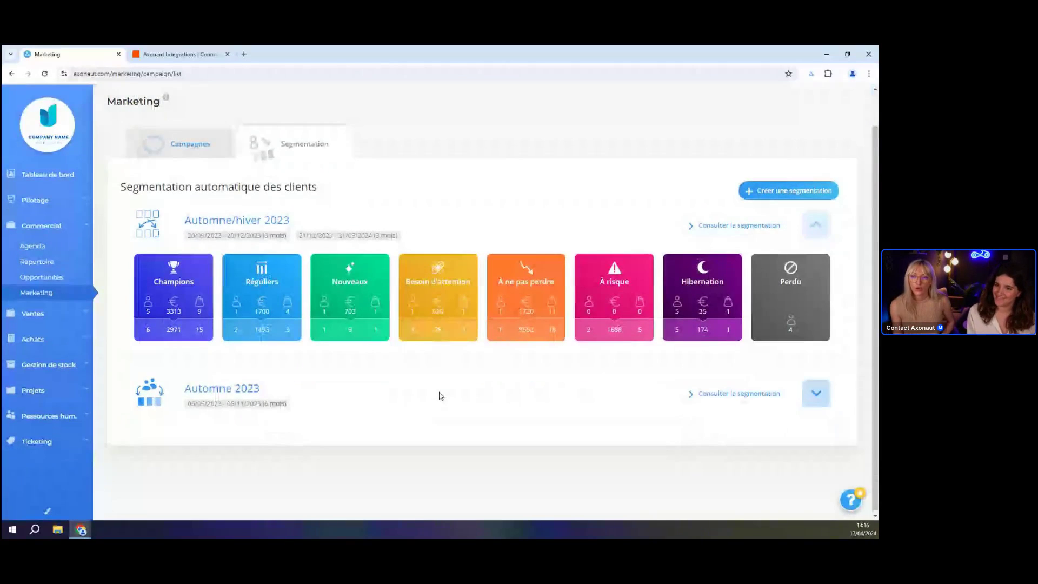
scroll(440, 396, "up", 1)
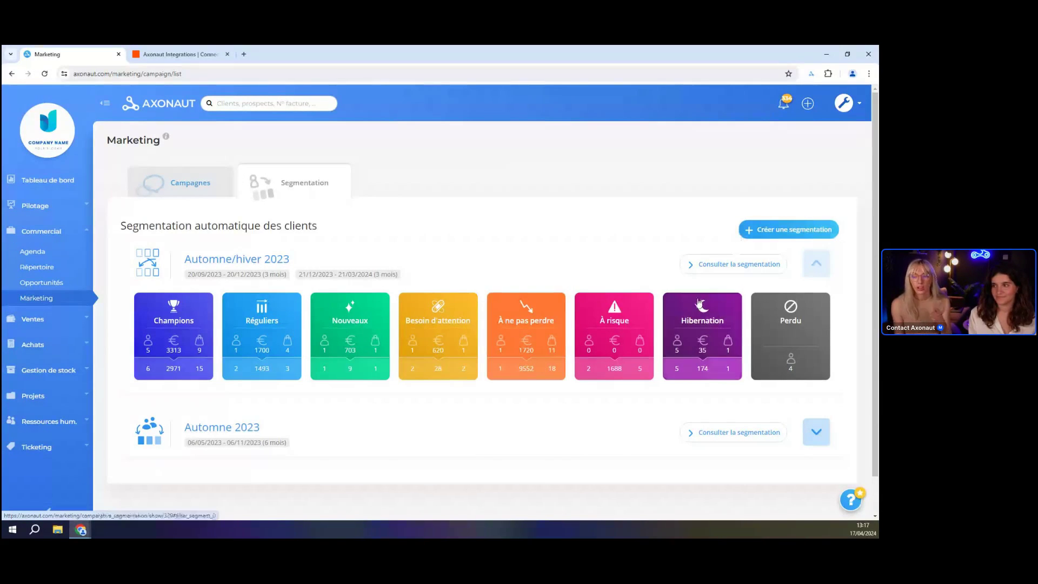
left_click(781, 228)
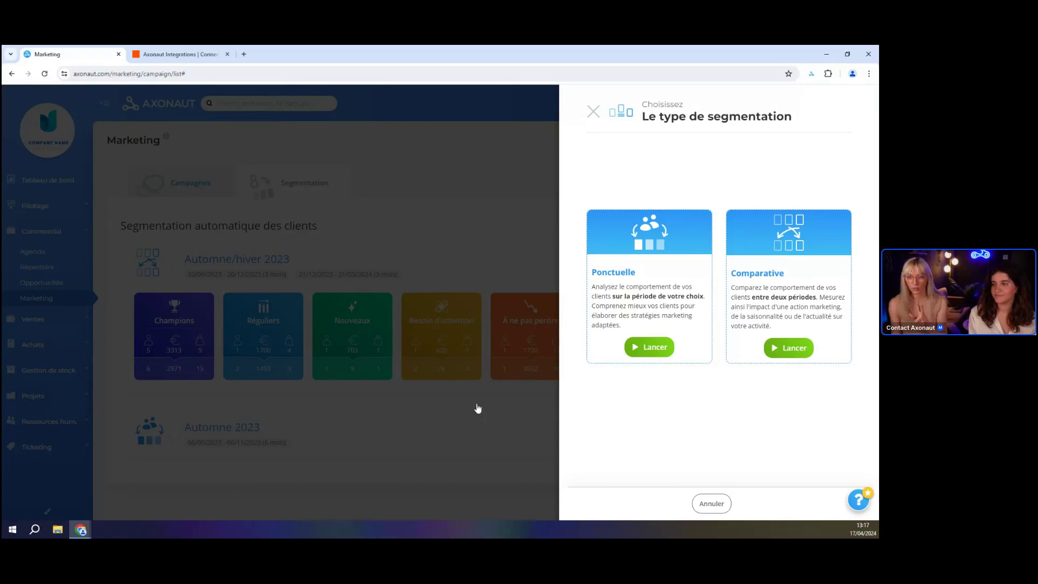
left_click(481, 430)
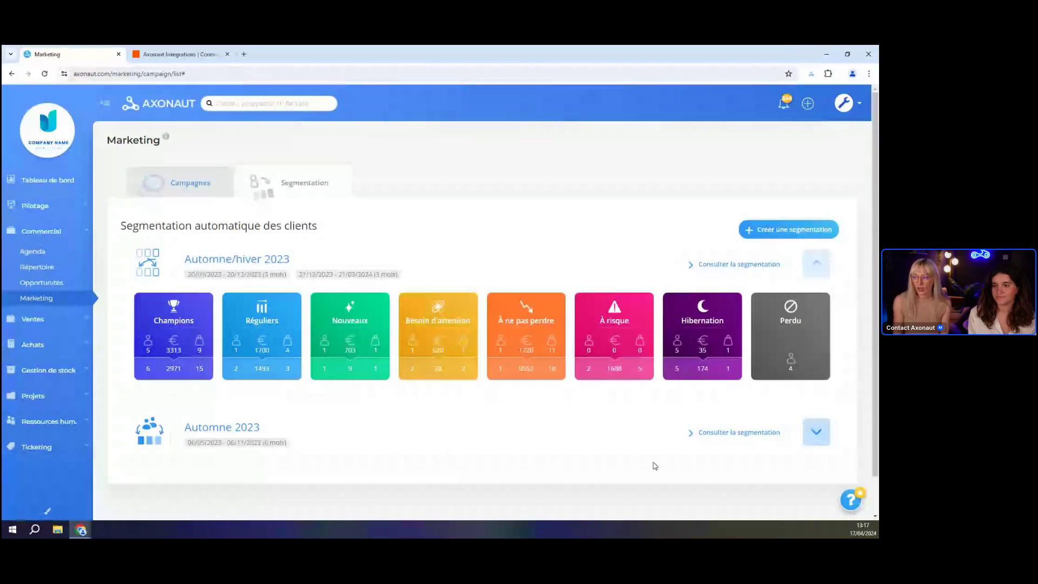
Open the Automne 2023 segmentation and examine its segment chart, segment cards and client table.
left_click(700, 439)
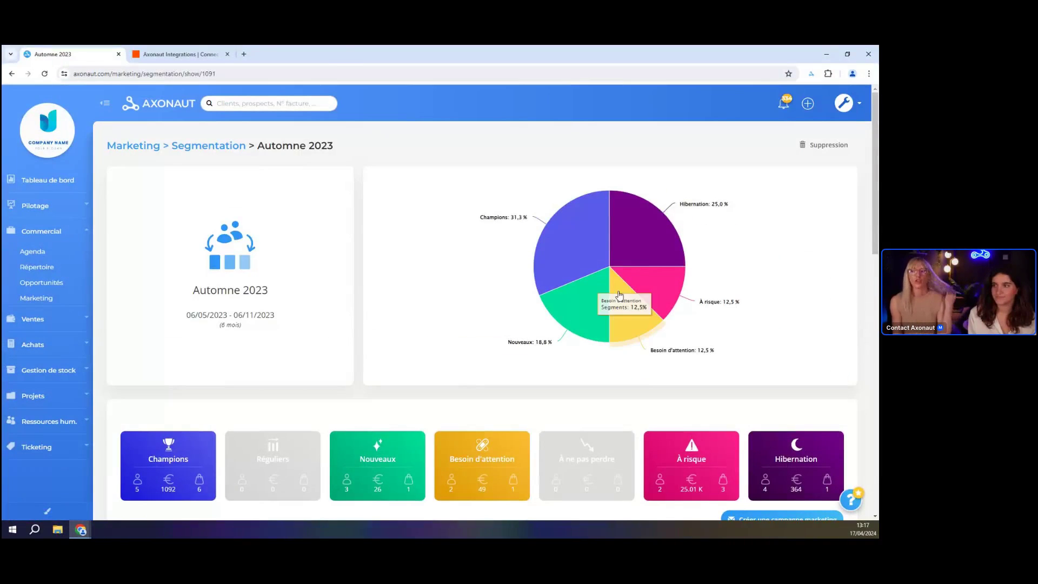
scroll(514, 257, "down", 2)
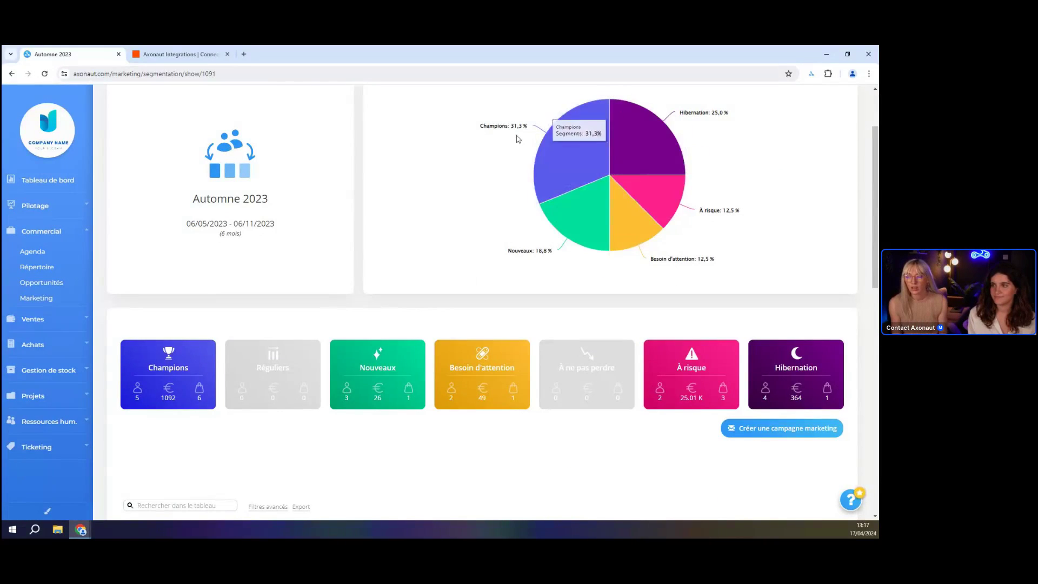
scroll(308, 295, "down", 3)
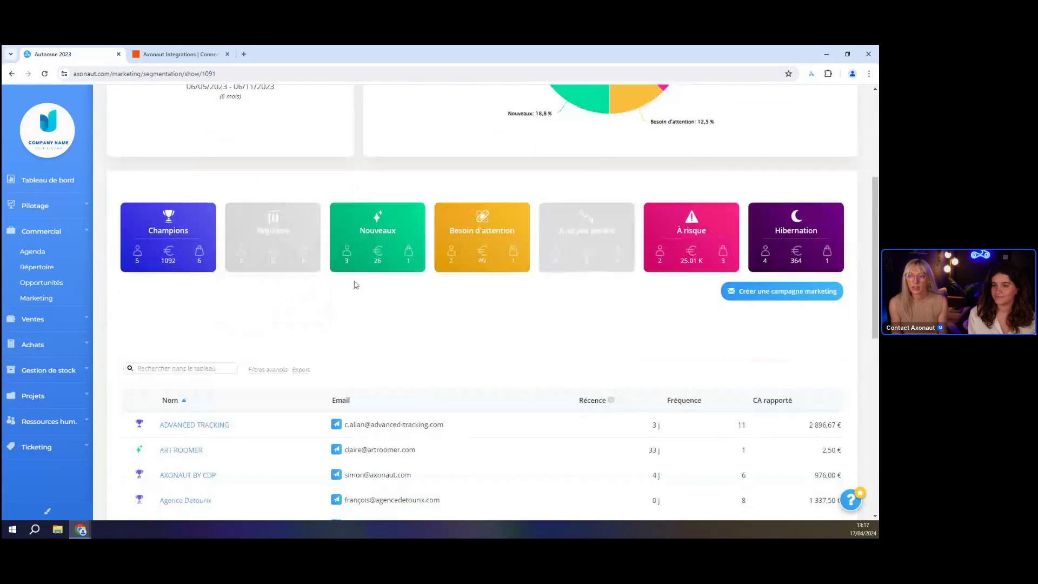
scroll(568, 269, "up", 2)
scroll(570, 270, "up", 2)
mouse_move(213, 400)
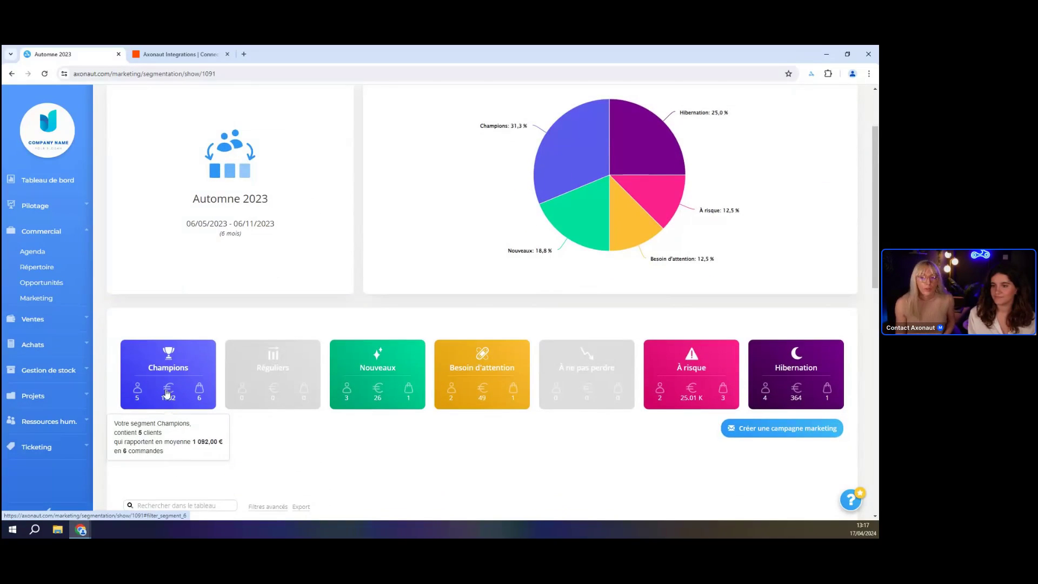
scroll(167, 393, "down", 1)
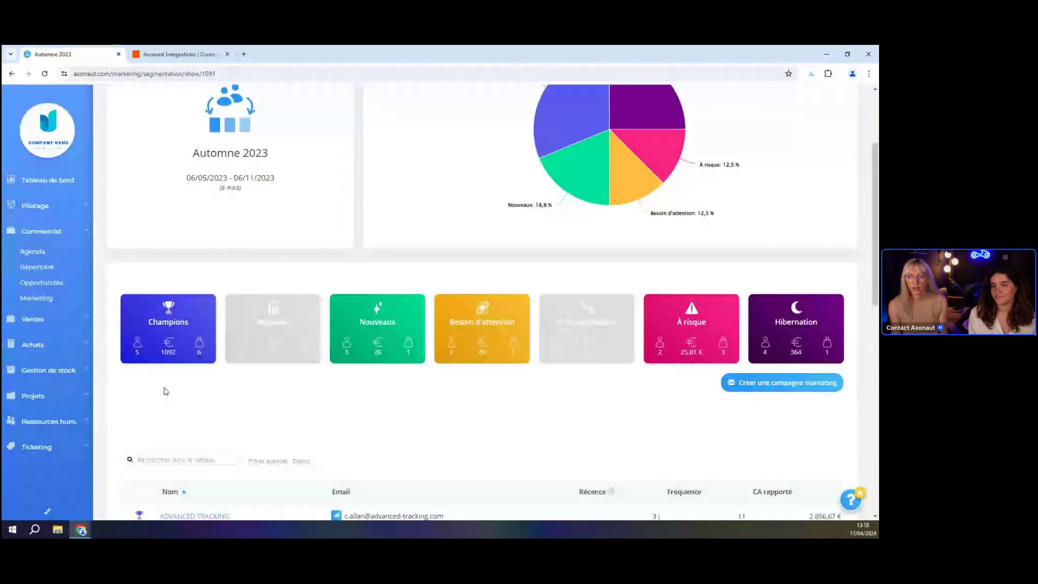
scroll(174, 405, "down", 1)
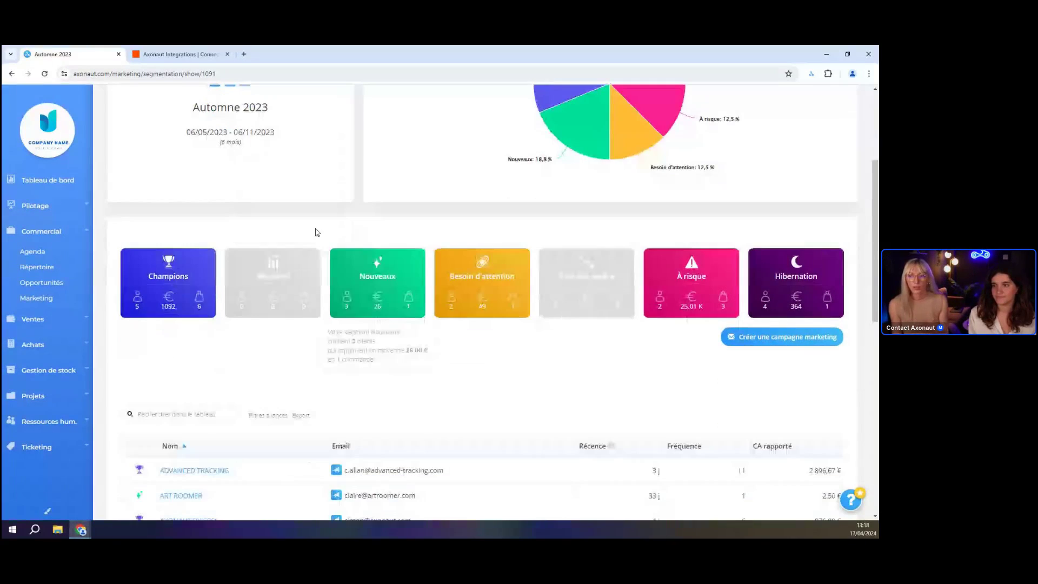
scroll(317, 233, "up", 3)
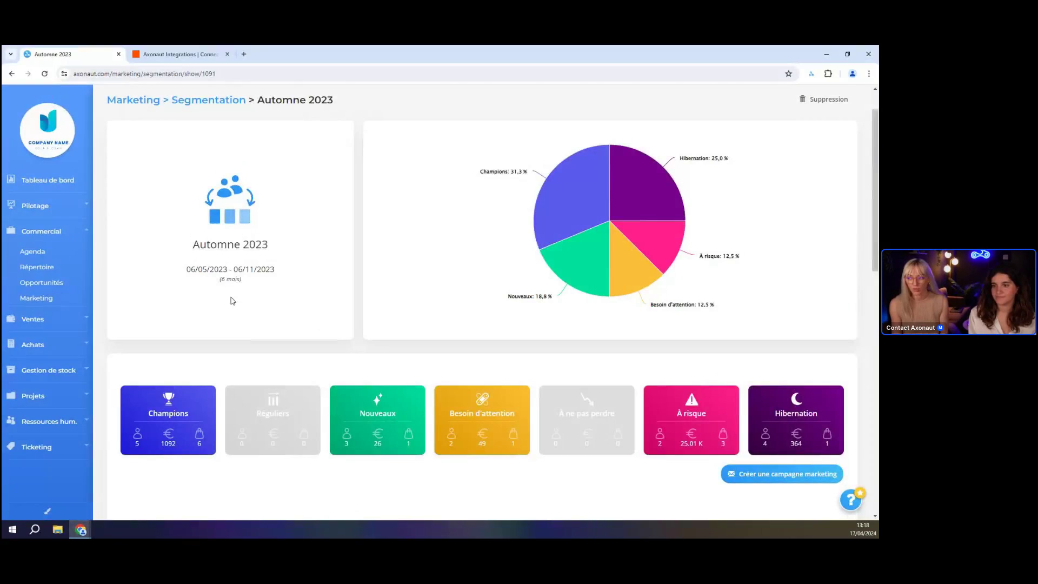
scroll(257, 285, "down", 7)
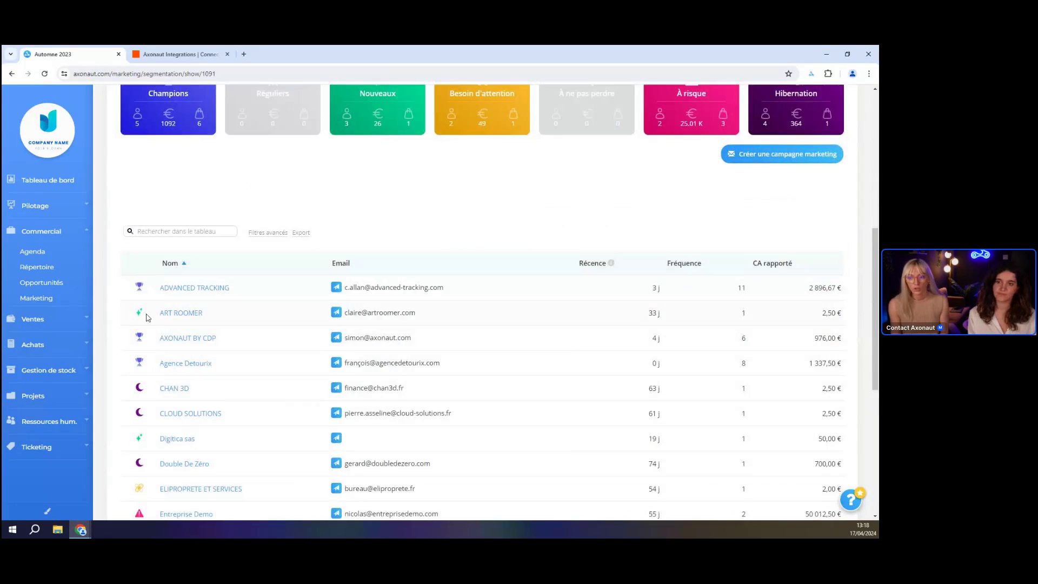
Sort the Automne 2023 client table by segment, enable its advanced filters and filter it to Champions.
left_click(144, 266)
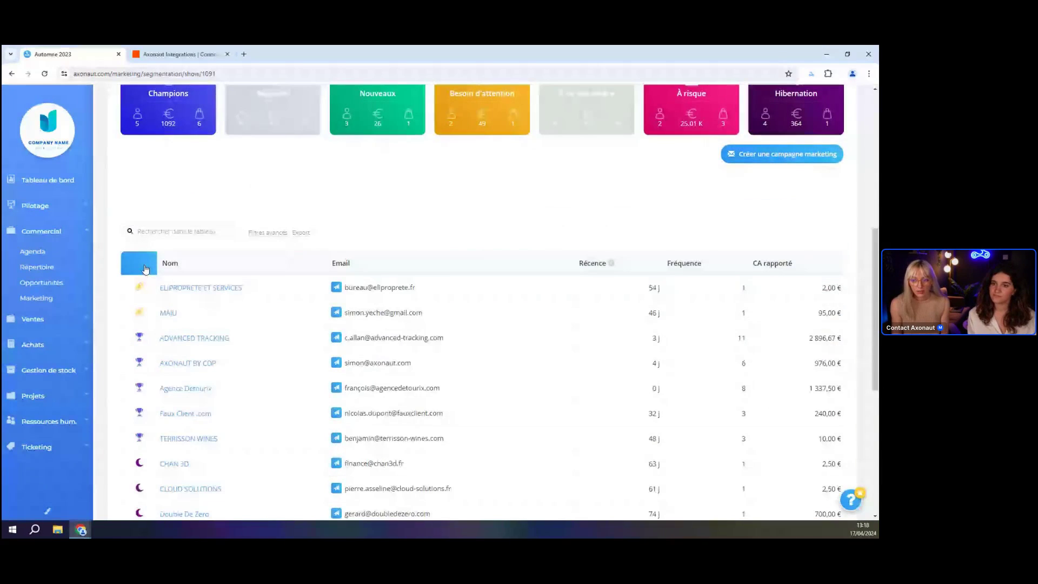
left_click(258, 233)
left_click(145, 273)
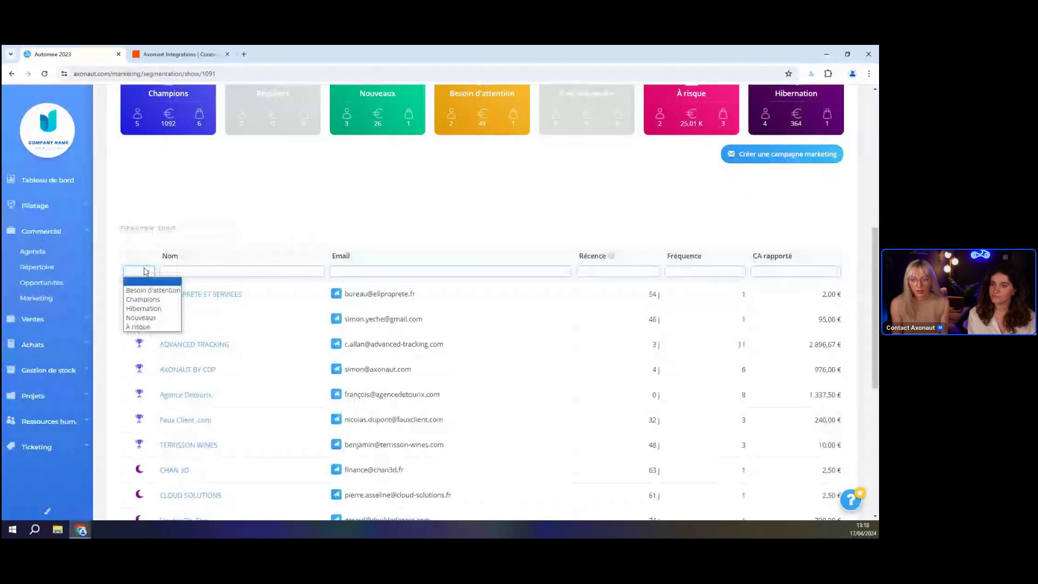
left_click(143, 299)
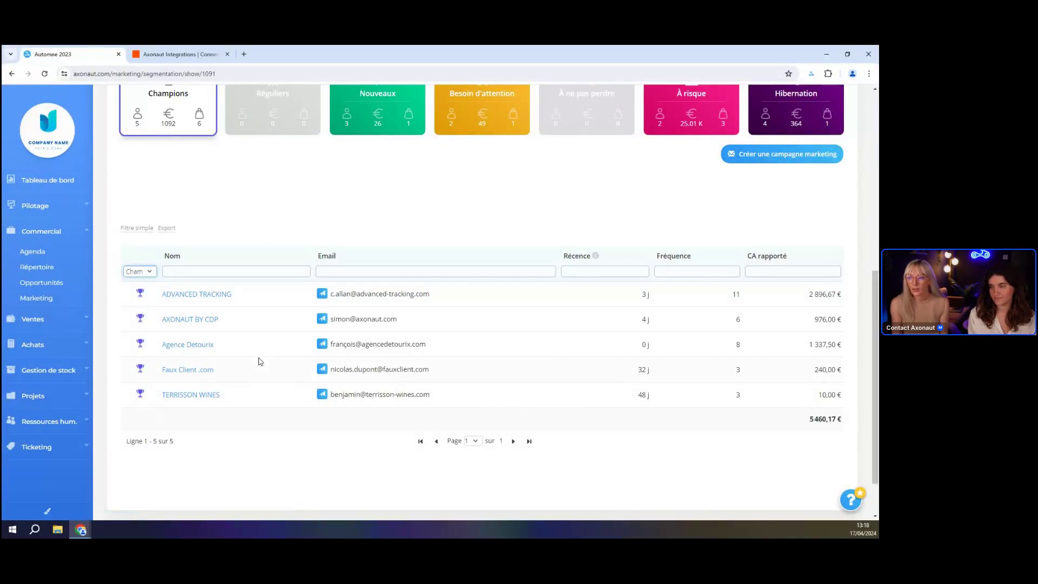
Switch the client table's segment filter to Hibernation and review the segment's card and clients.
scroll(441, 424, "up", 2)
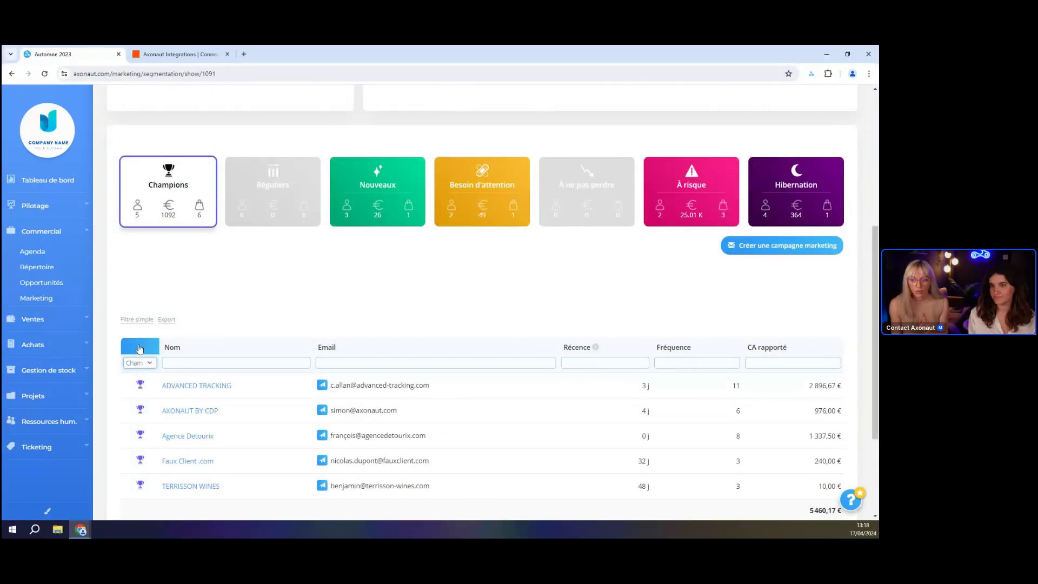
left_click(140, 363)
left_click(144, 400)
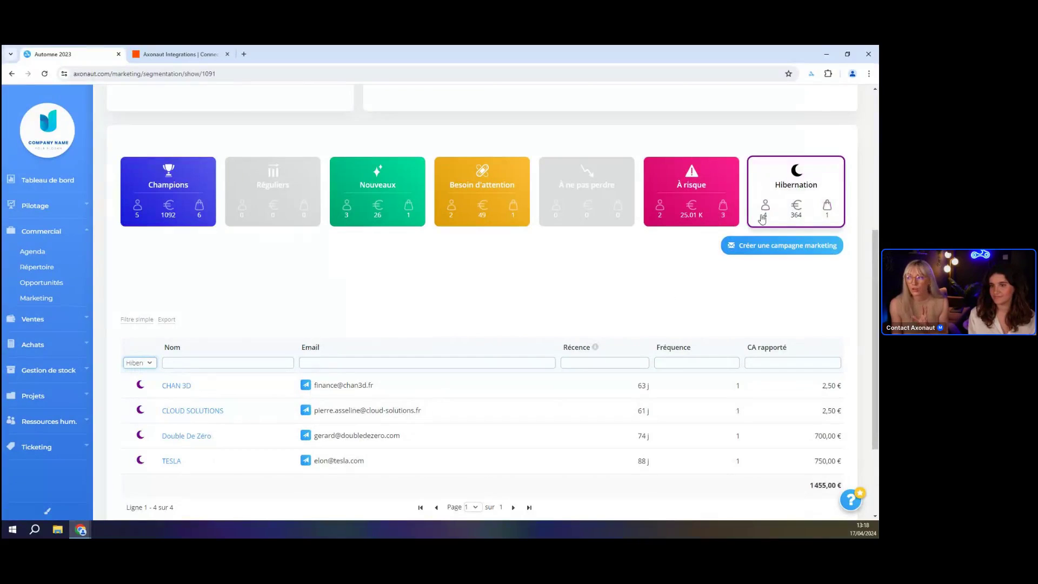
mouse_move(811, 208)
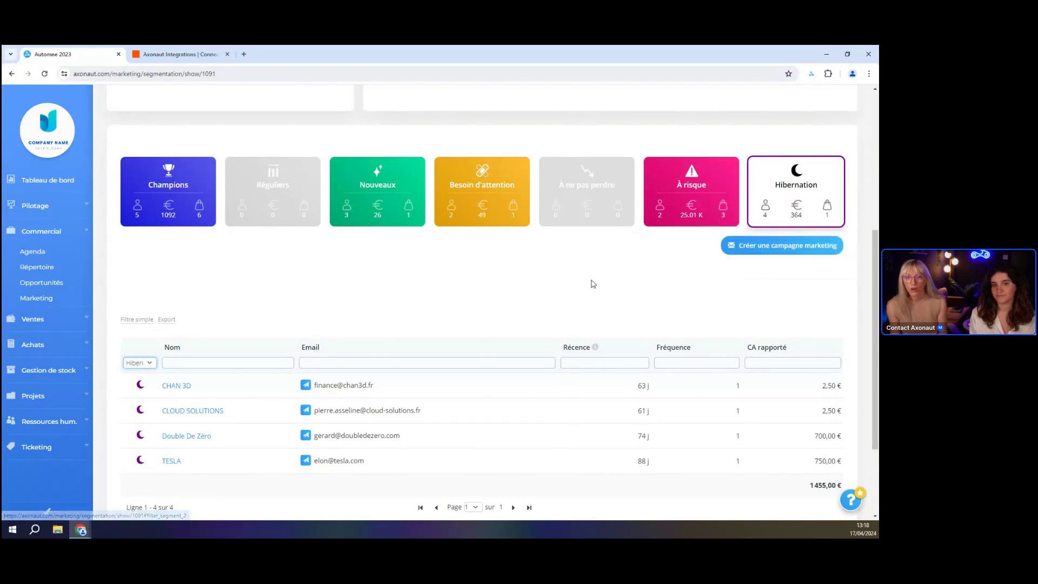
mouse_move(354, 208)
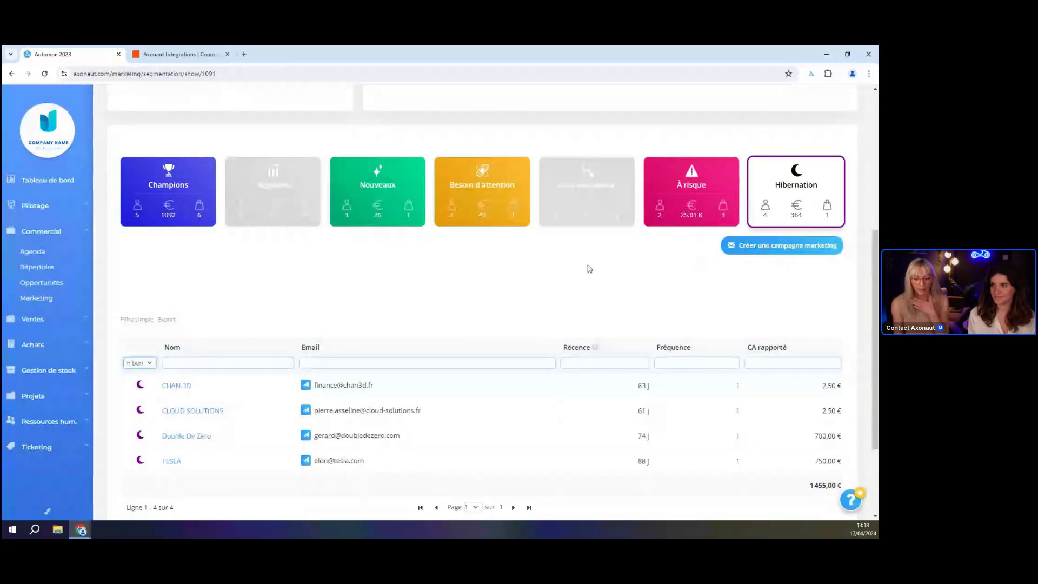
left_click(139, 364)
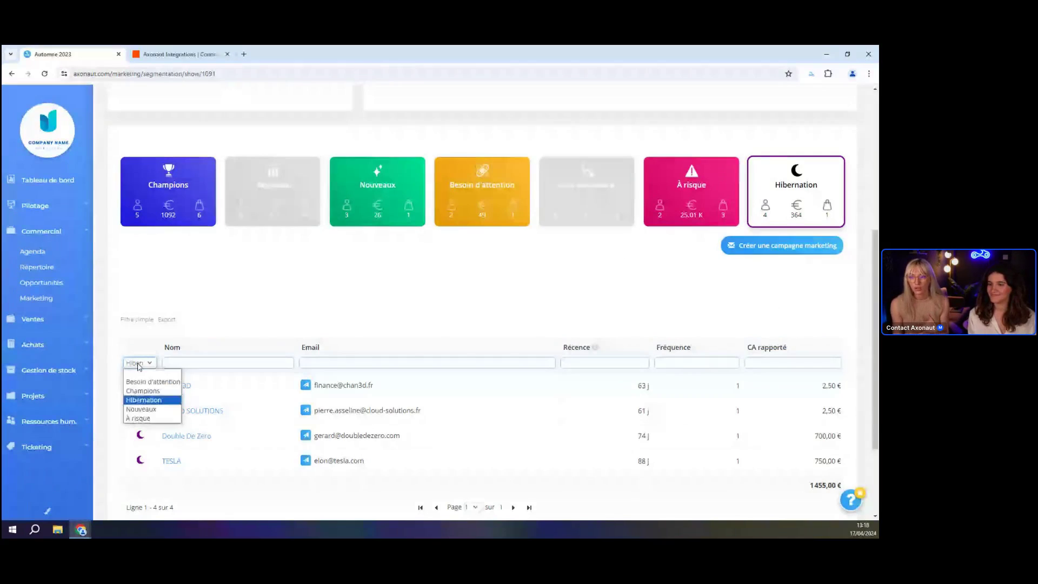
left_click(155, 403)
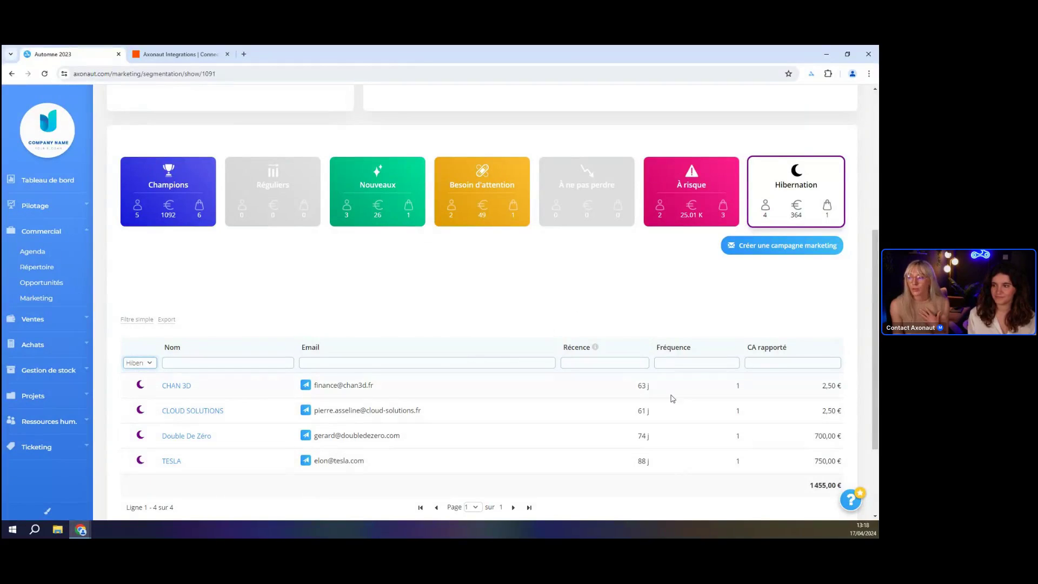
Create a marketing campaign for the Hibernation segment, keeping the proposed name and subject, and continue to the email content step.
scroll(727, 445, "down", 1)
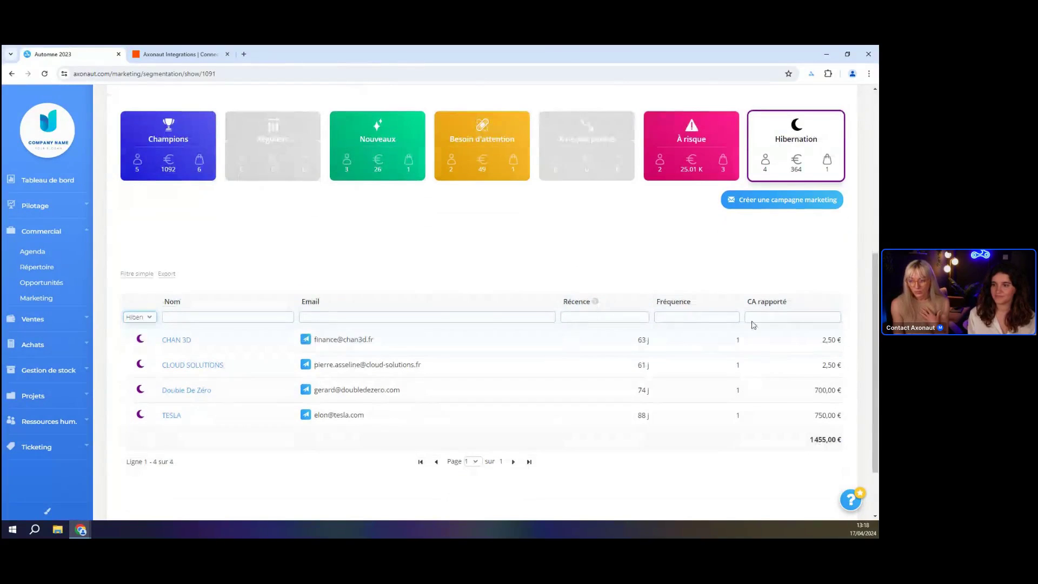
left_click(762, 199)
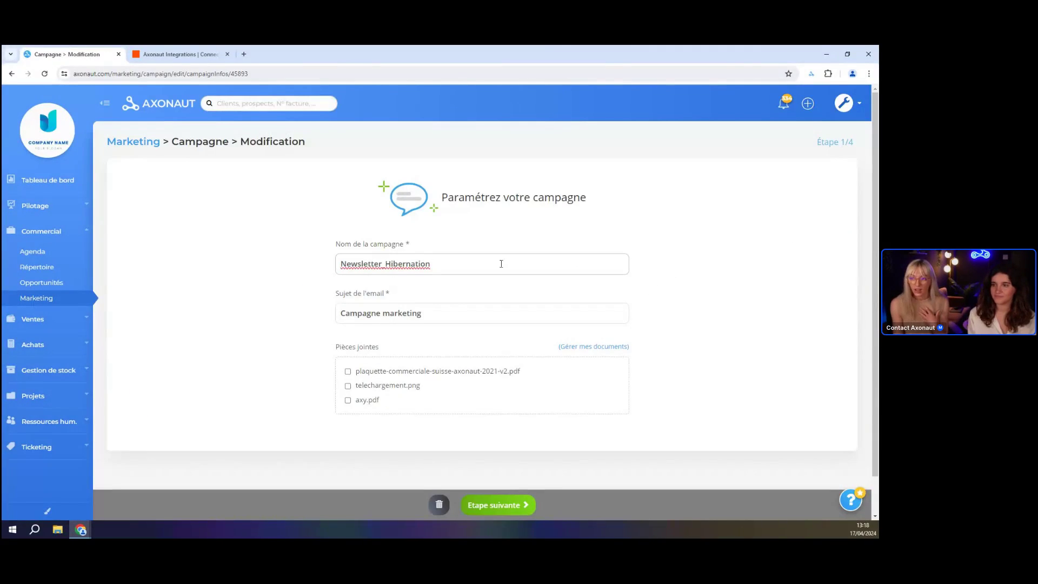
scroll(501, 263, "down", 1)
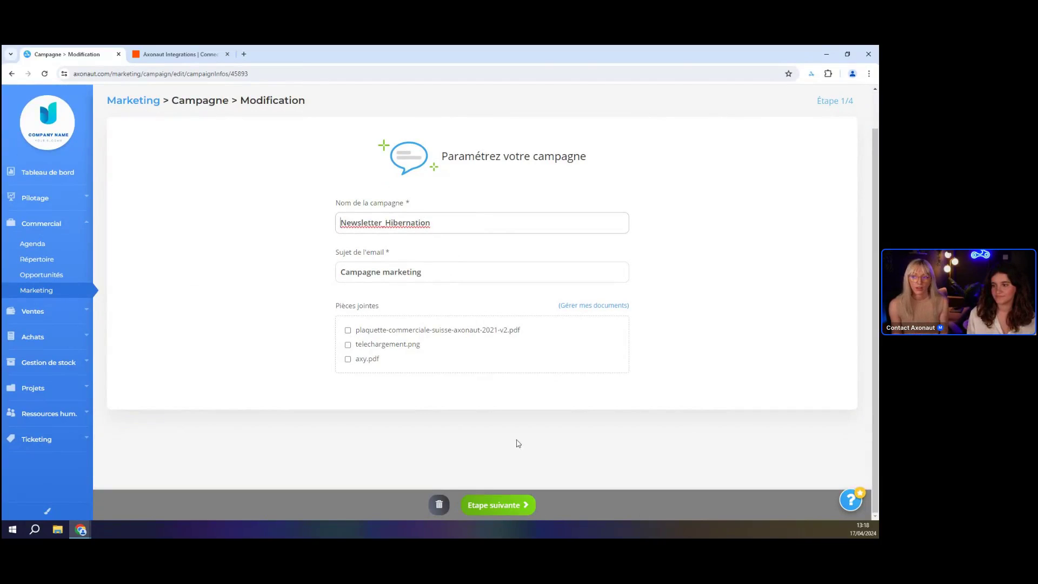
left_click(526, 502)
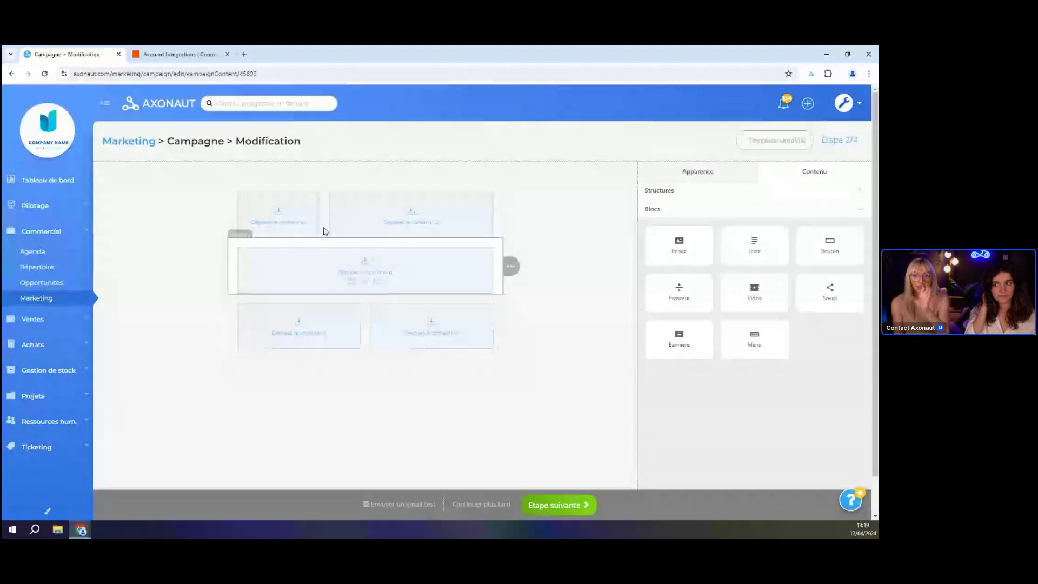
Leave the campaign editor and return to the list of automatic customer segmentations.
left_click(143, 142)
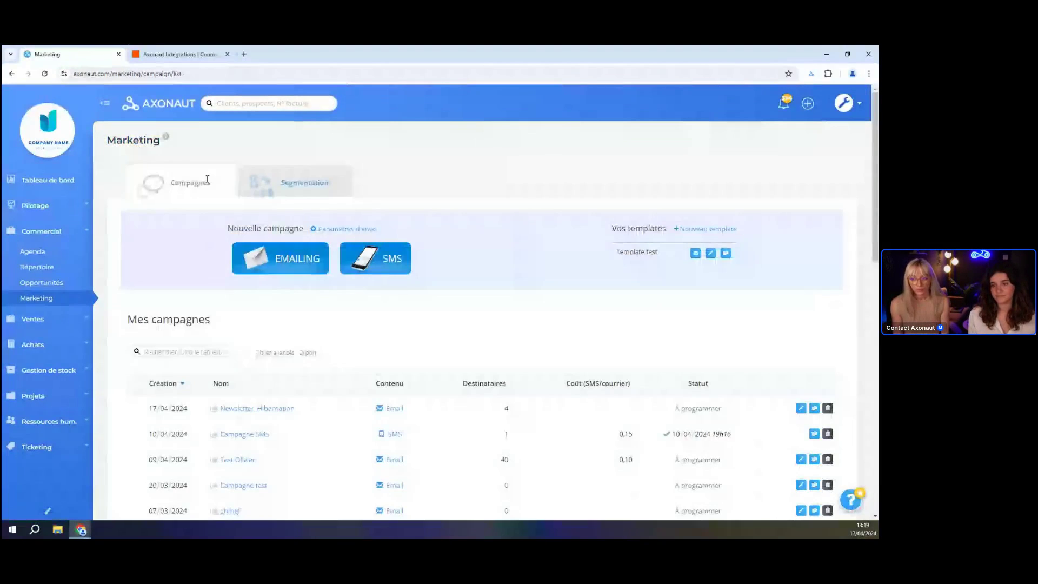
left_click(11, 74)
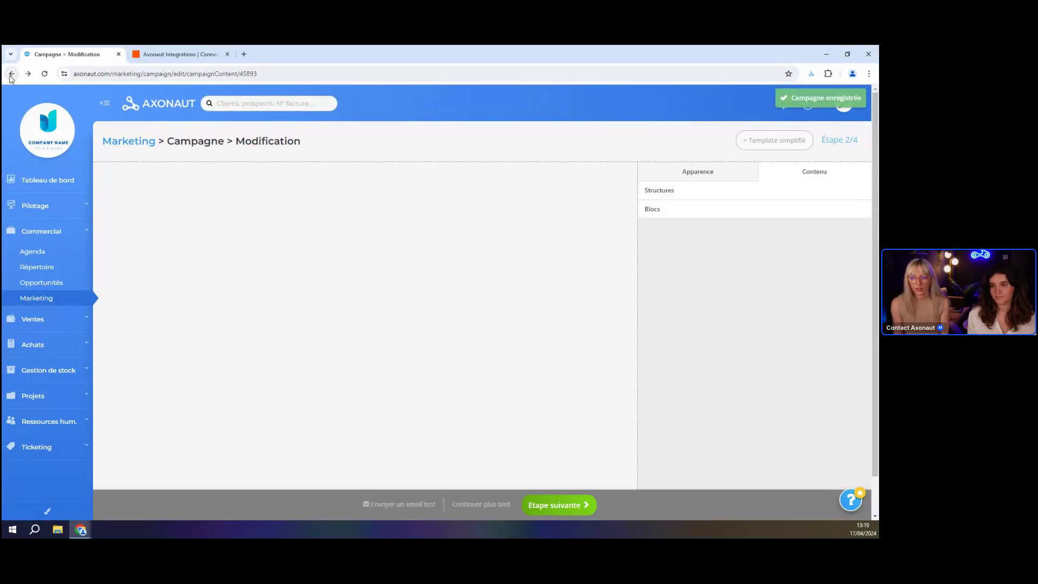
left_click(12, 74)
left_click(11, 74)
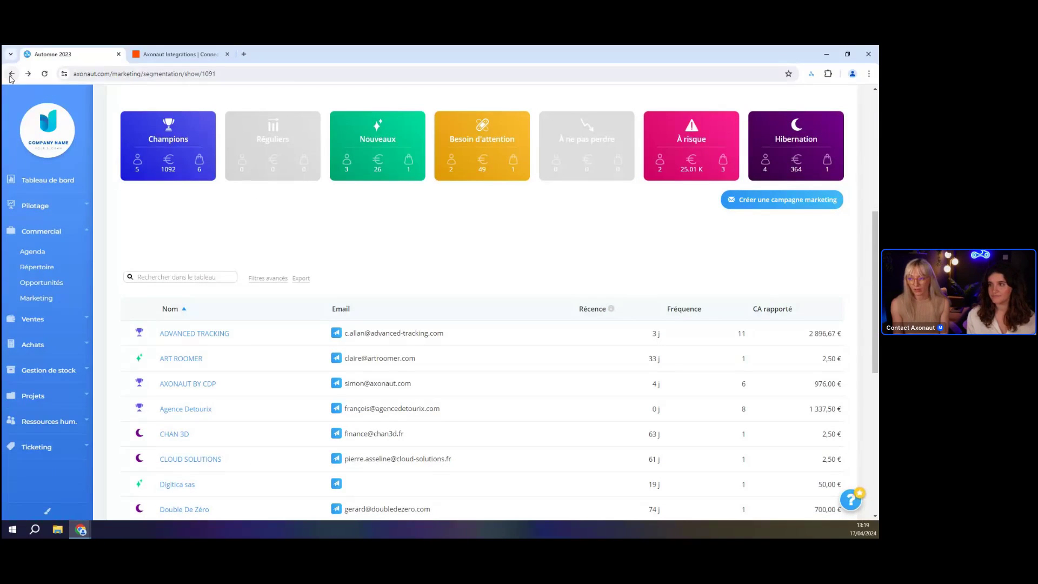
left_click(11, 74)
left_click(292, 184)
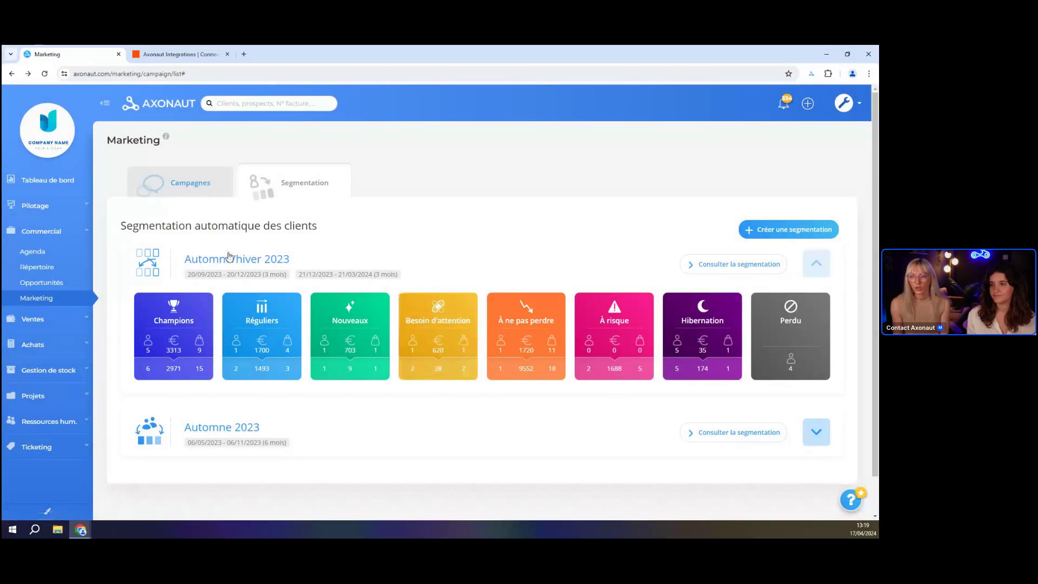
Open the Automne/hiver 2023 segmentation and examine its two-period chart, segment cards and the clients' segment evolution in the table.
left_click(221, 259)
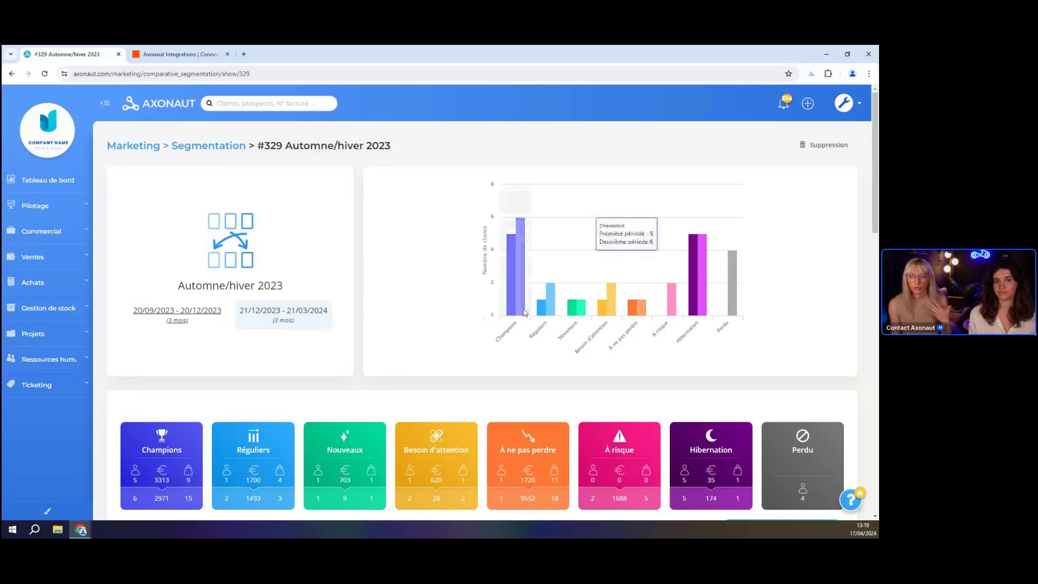
mouse_move(701, 282)
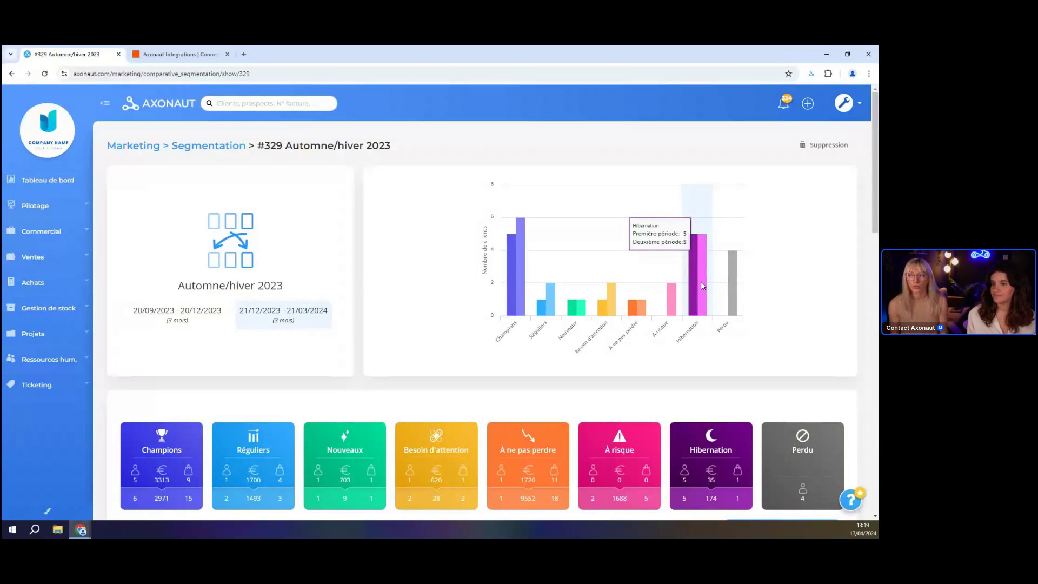
scroll(519, 378, "down", 3)
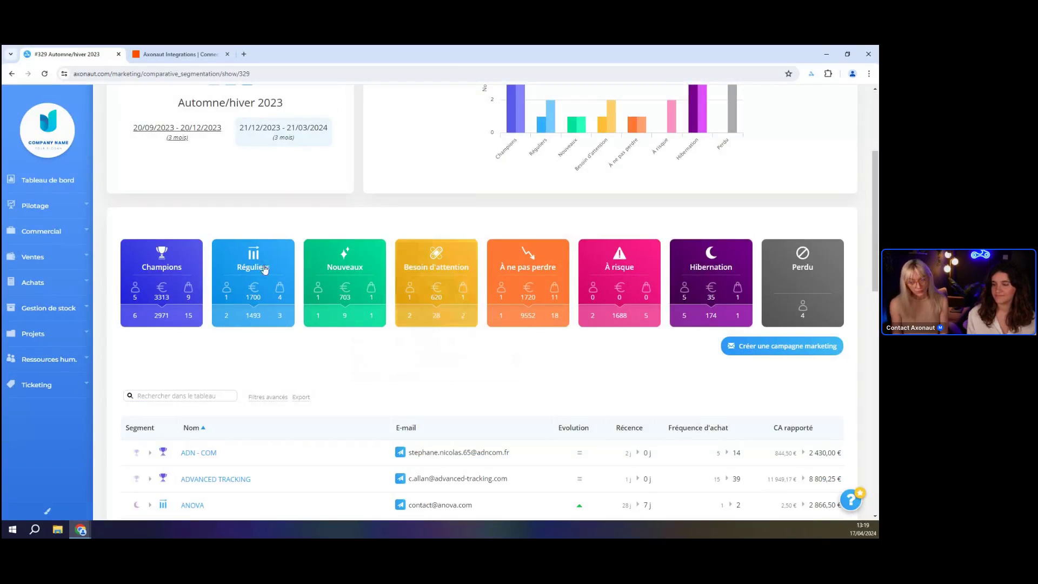
scroll(355, 394, "down", 2)
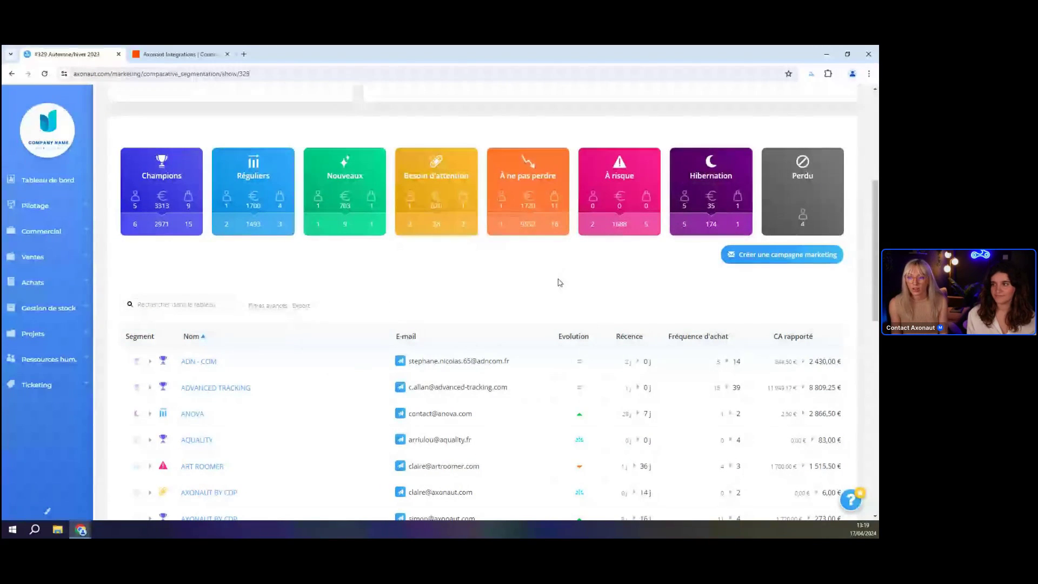
scroll(130, 301, "down", 2)
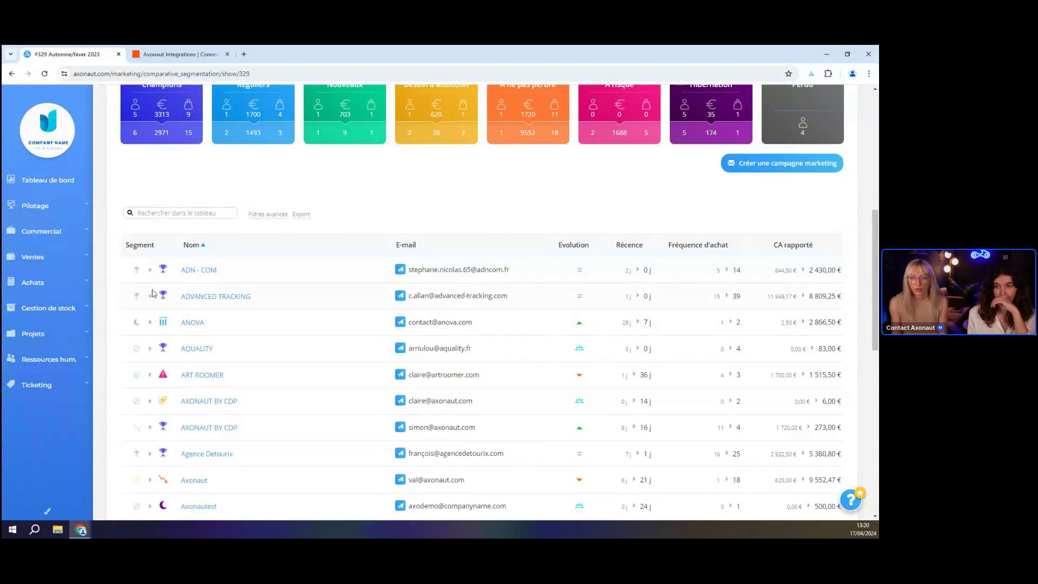
scroll(139, 343, "down", 2)
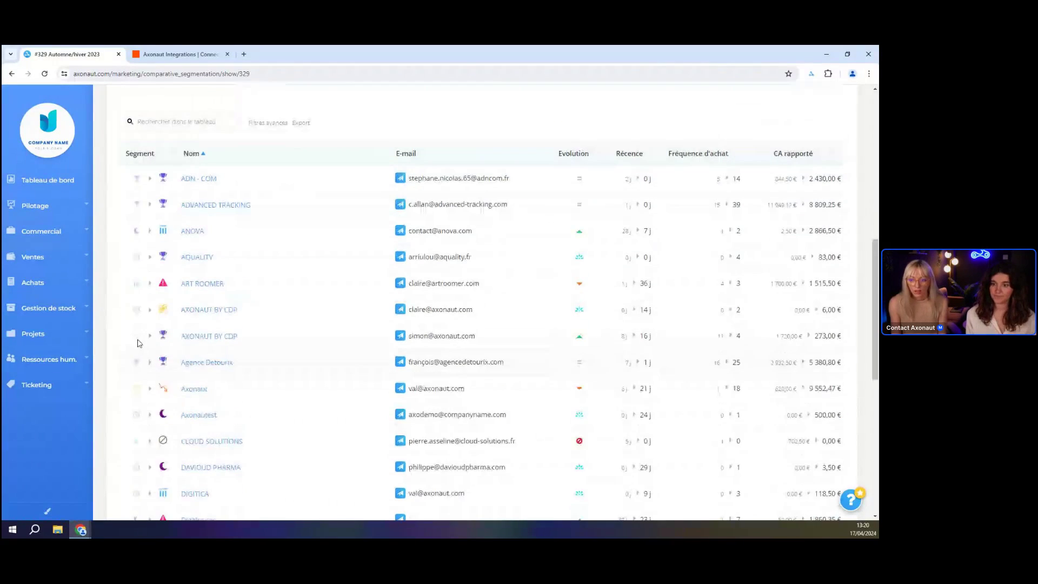
scroll(139, 343, "down", 2)
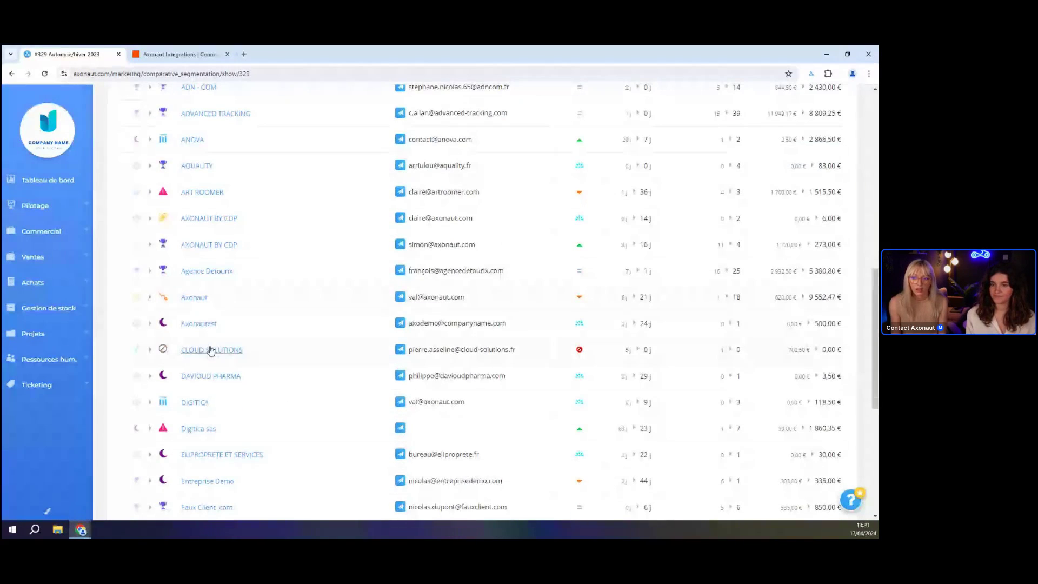
scroll(228, 399, "up", 7)
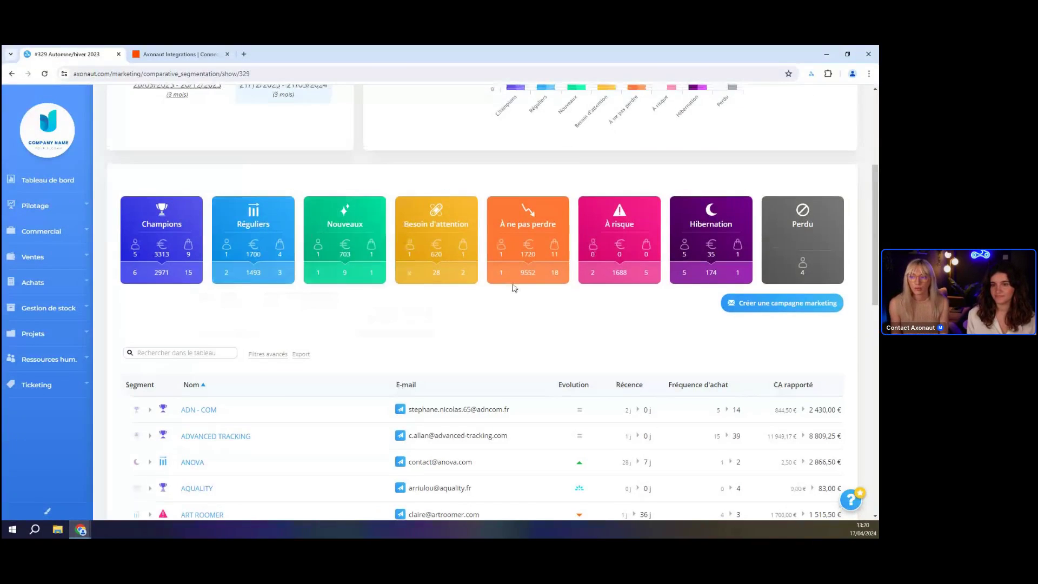
scroll(514, 288, "up", 2)
scroll(263, 303, "up", 2)
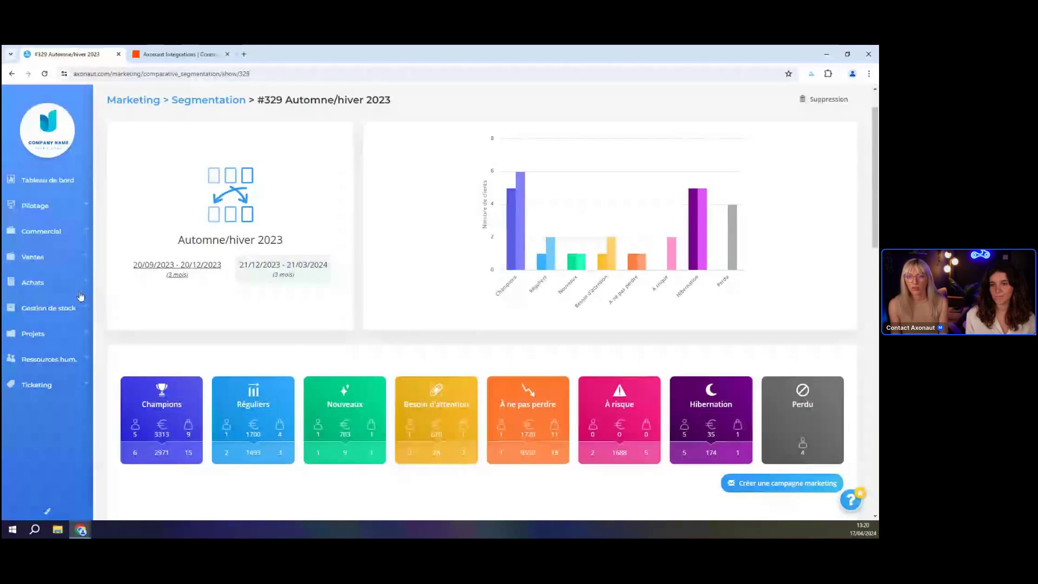
Return to the dashboard and open the invoice texts for sending and reminders in the template settings.
scroll(193, 317, "up", 1)
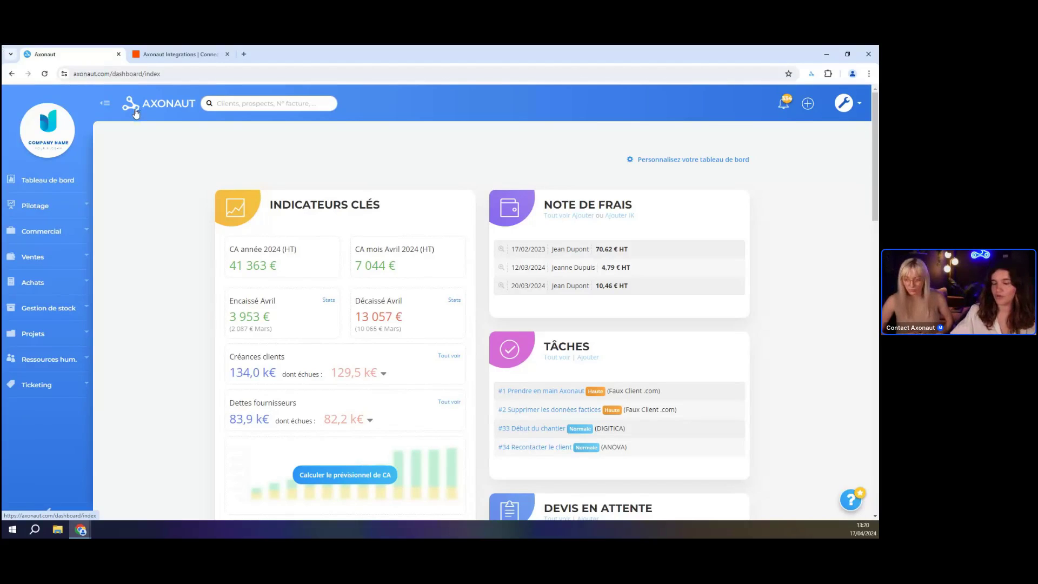
left_click(863, 112)
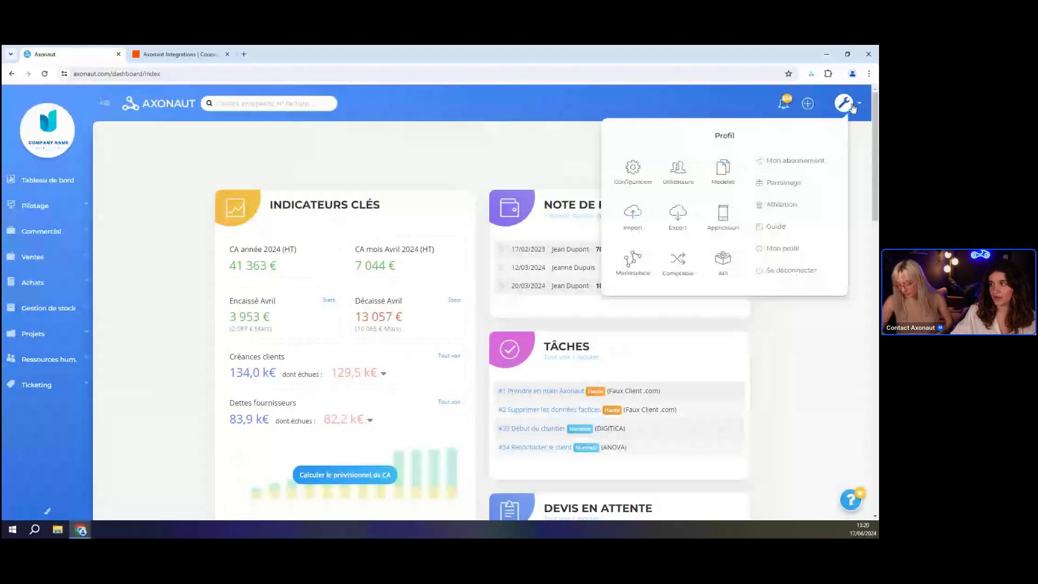
left_click(724, 172)
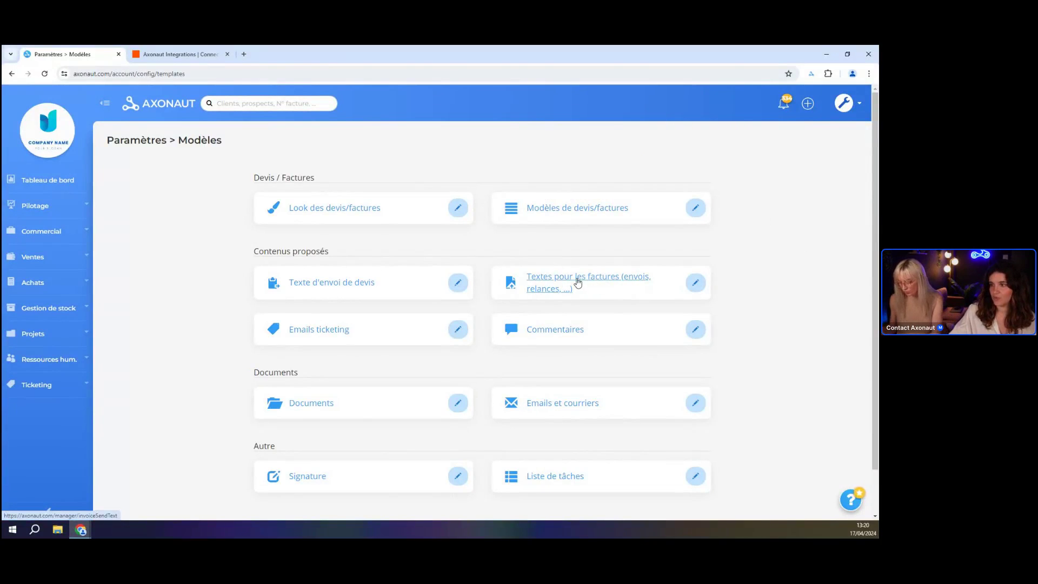
left_click(559, 279)
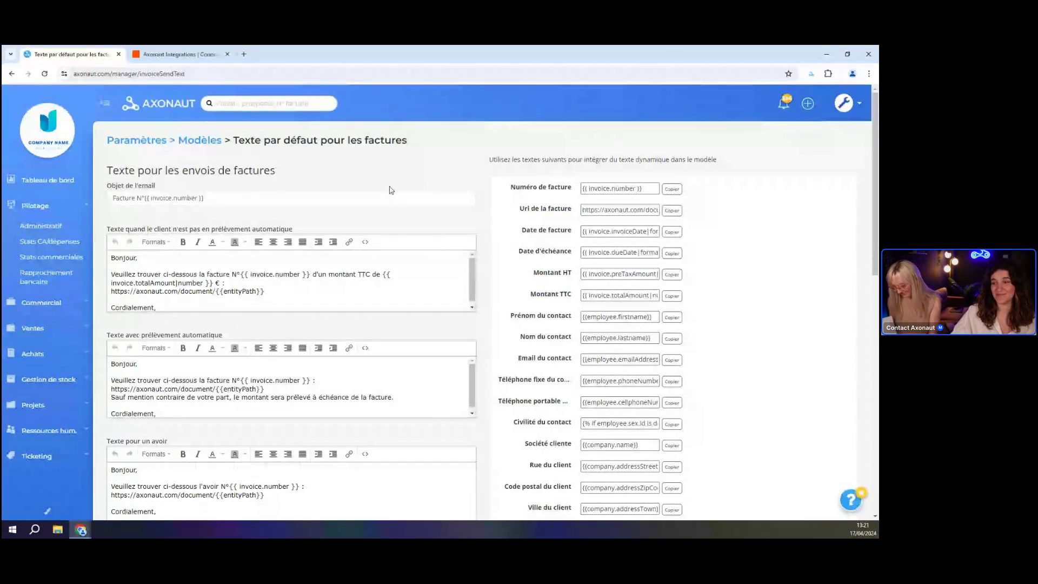
Review the dynamic text variables, copy the invoice number variable and place the cursor in the sending text for clients without automatic debit.
left_click(672, 231)
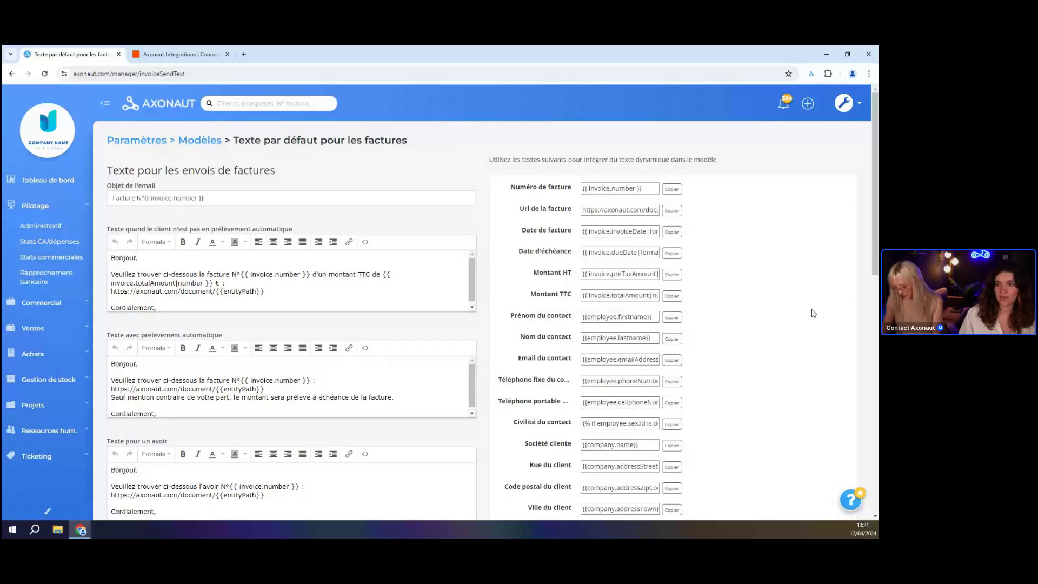
left_click_drag(876, 133, 879, 169)
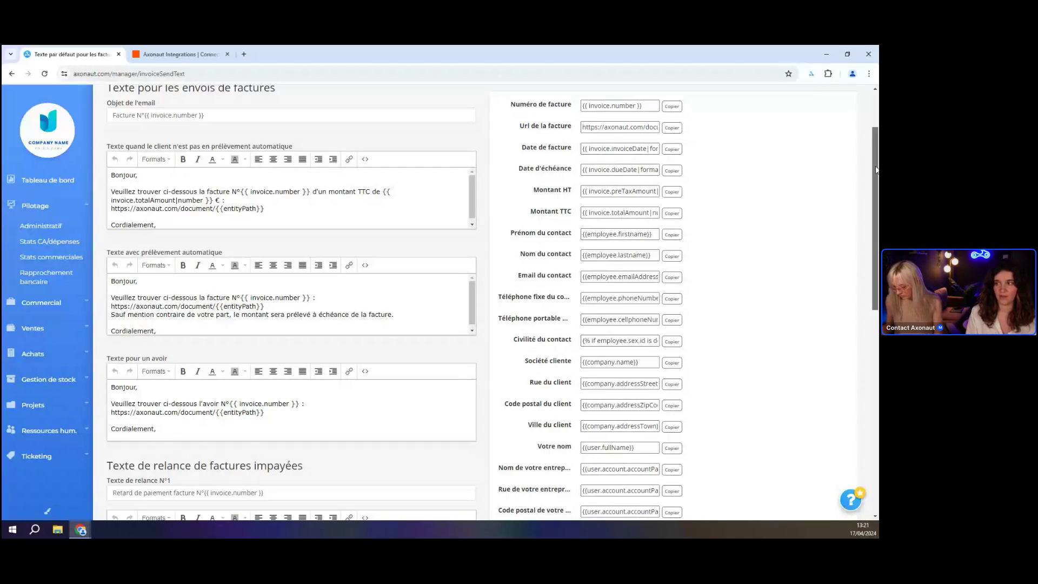
left_click_drag(878, 169, 868, 148)
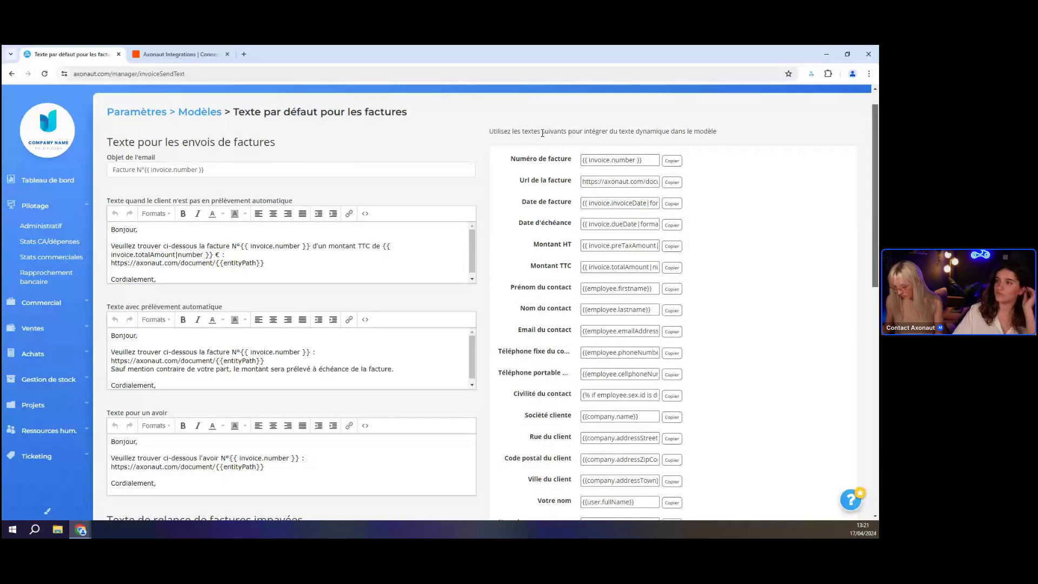
left_click(676, 162)
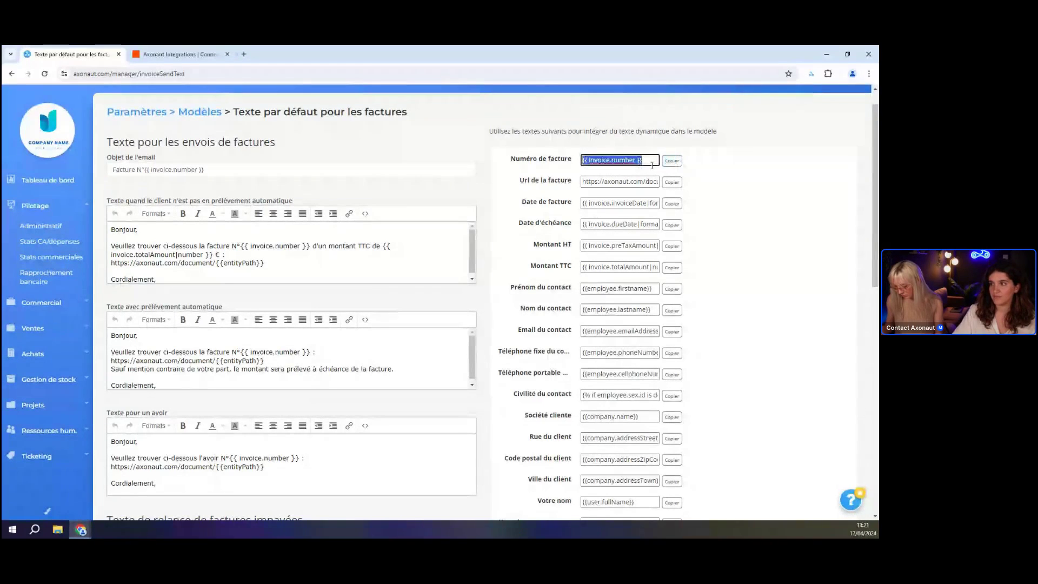
left_click(225, 259)
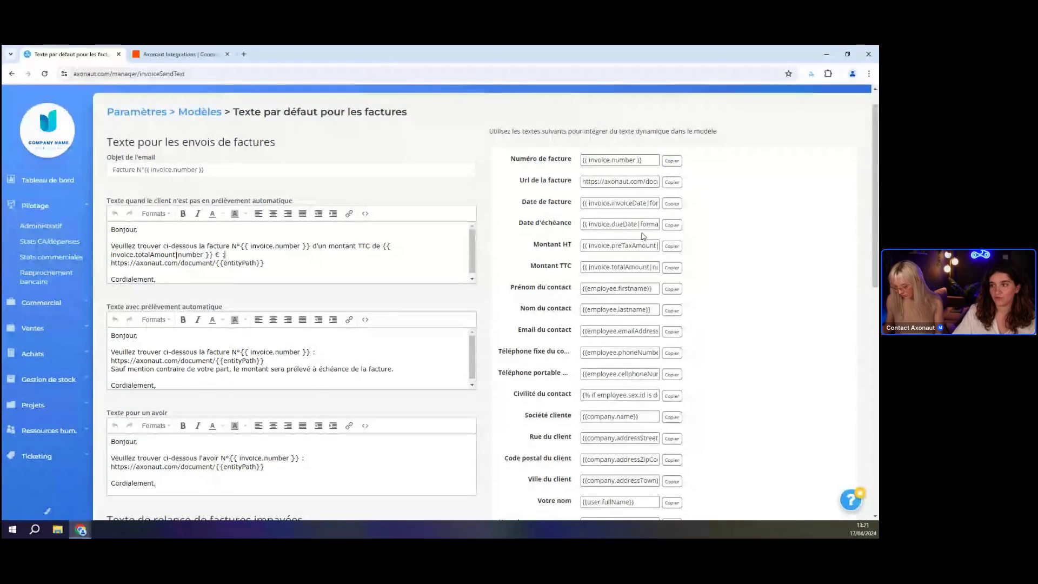
Examine the default invoice sending texts, the credit note text and the first unpaid-invoice reminder with its dynamic variables.
left_click_drag(876, 170, 878, 200)
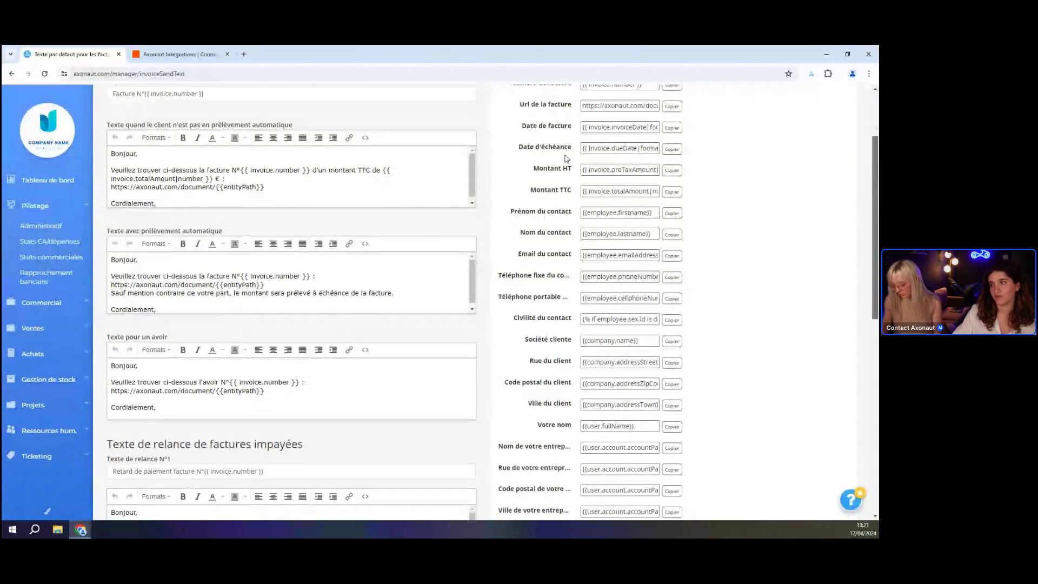
left_click_drag(875, 201, 869, 245)
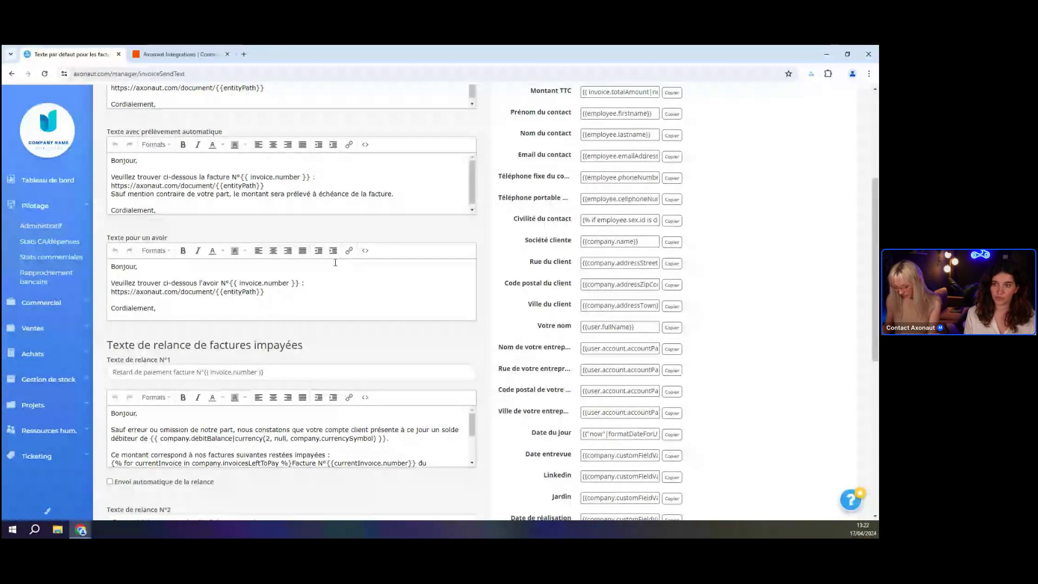
scroll(305, 261, "up", 4)
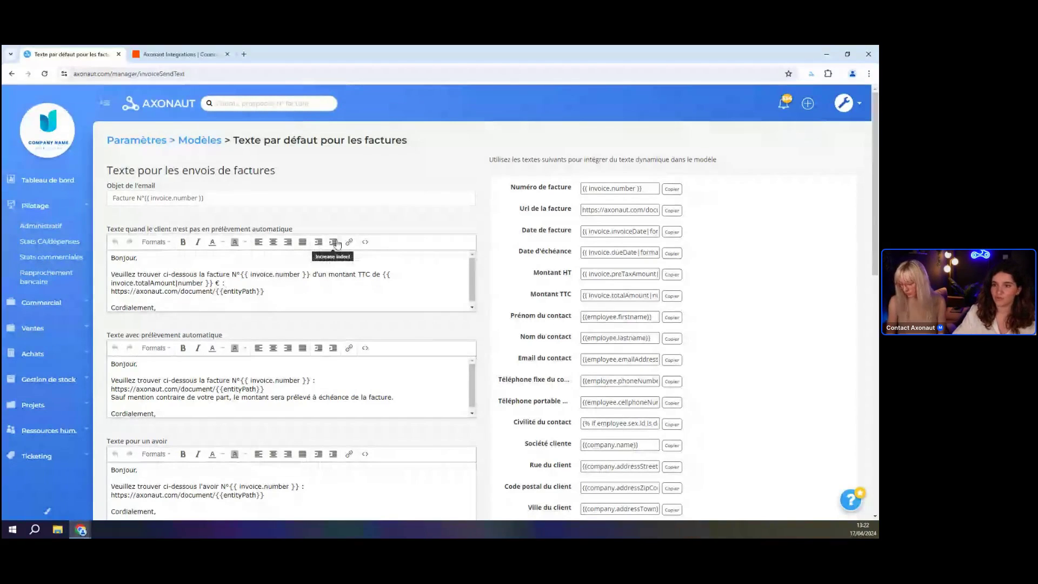
left_click_drag(875, 132, 877, 258)
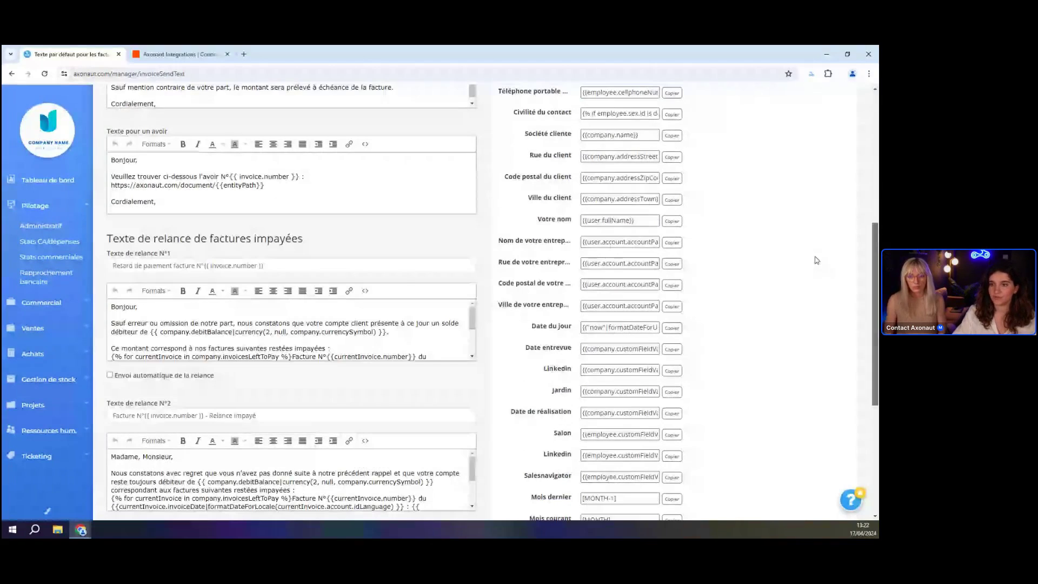
triple_click(175, 238)
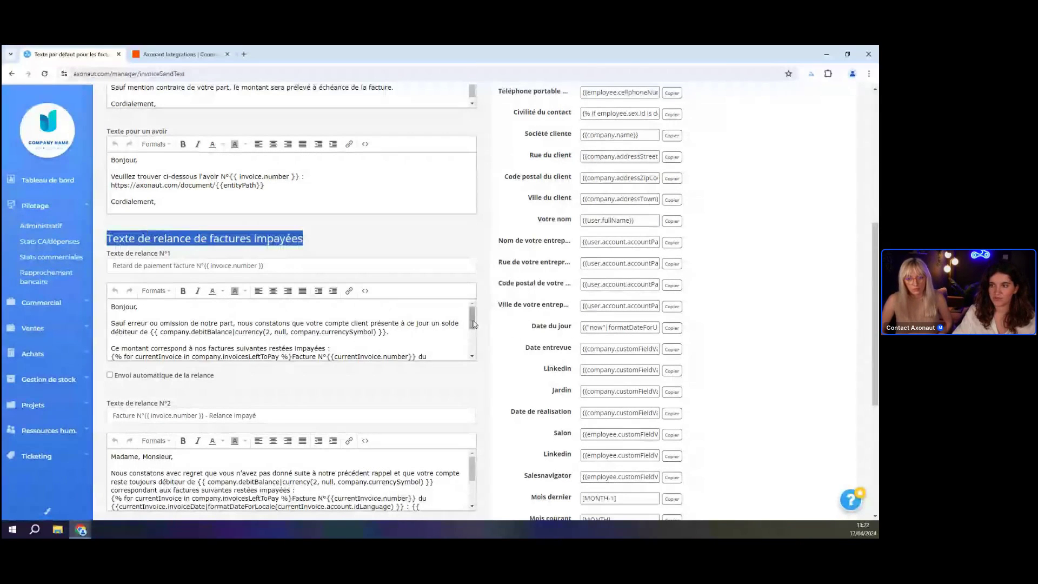
mouse_move(472, 318)
left_mouse_down()
mouse_move(473, 332)
mouse_move(476, 320)
left_mouse_up()
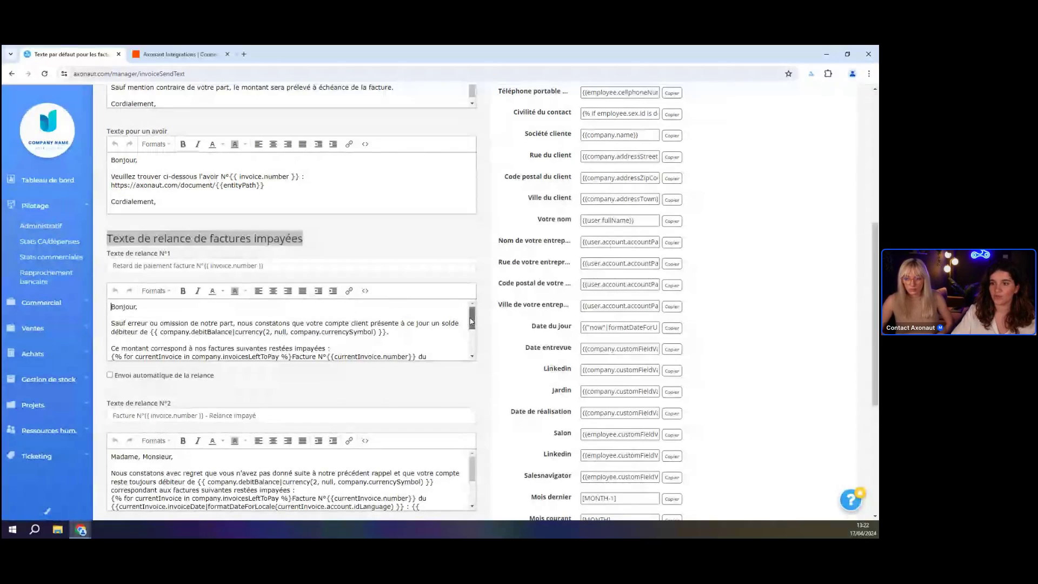
left_click_drag(471, 321, 471, 326)
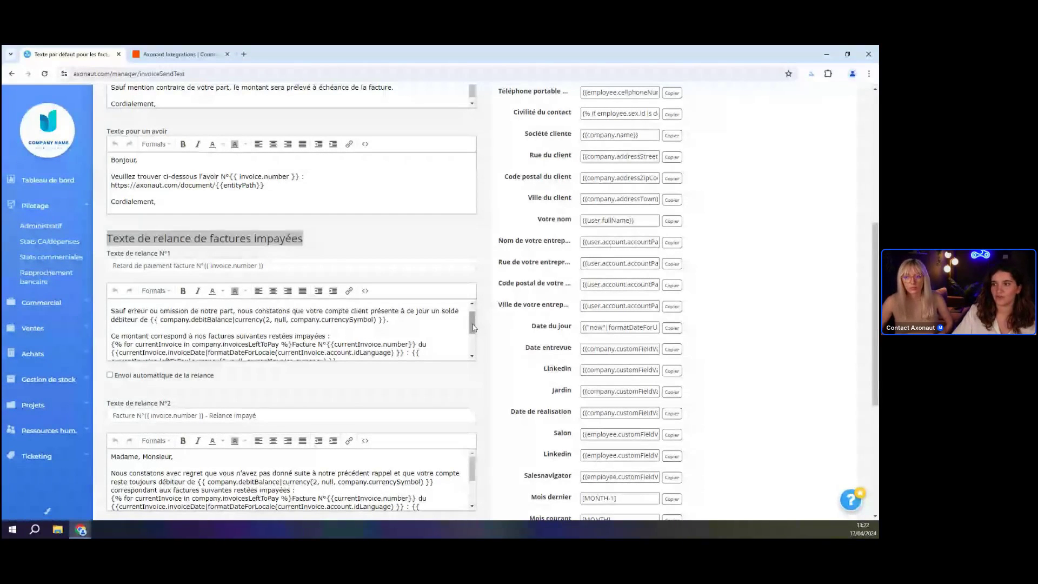
left_click_drag(473, 327, 474, 332)
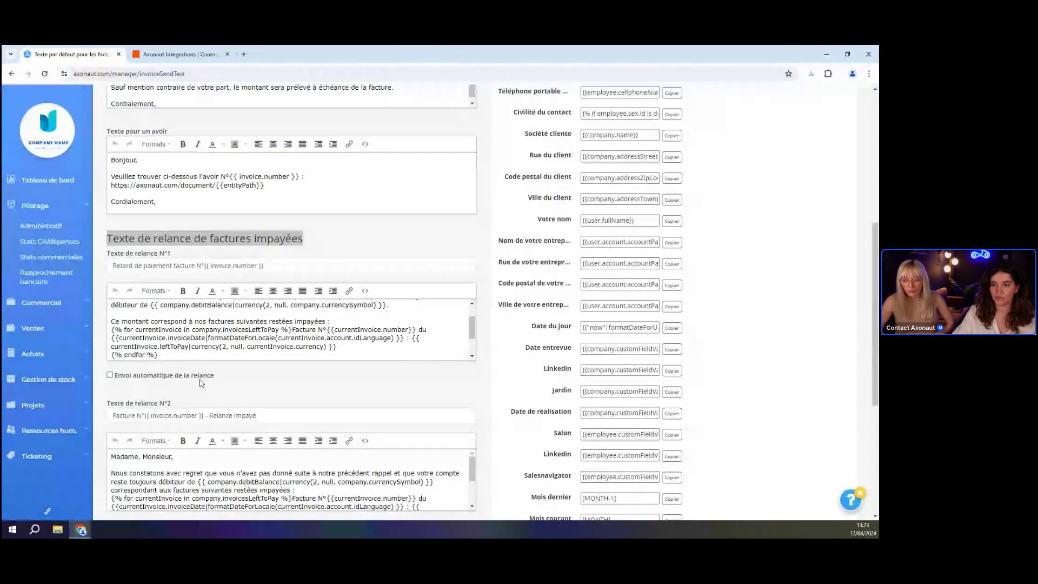
Try automatic sending for the first reminder text, open its delay after the due date for editing, and disable automatic sending again.
left_click(110, 375)
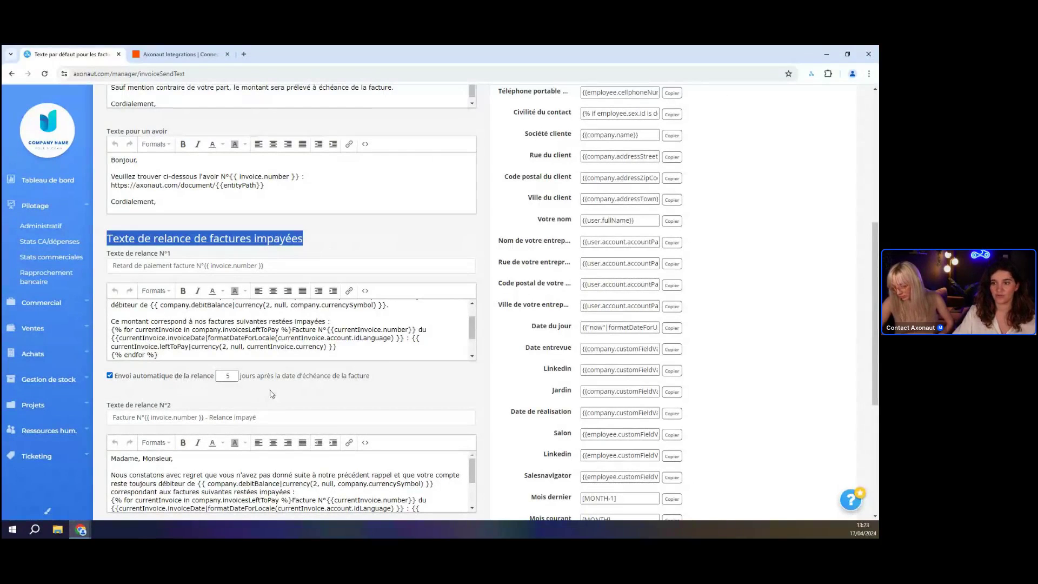
left_click(233, 376)
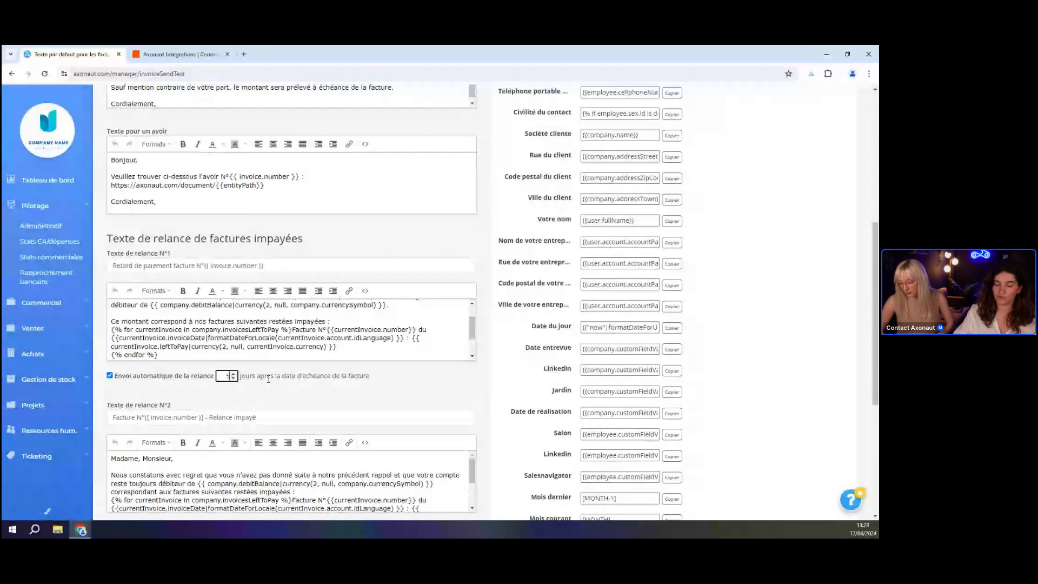
left_click(110, 377)
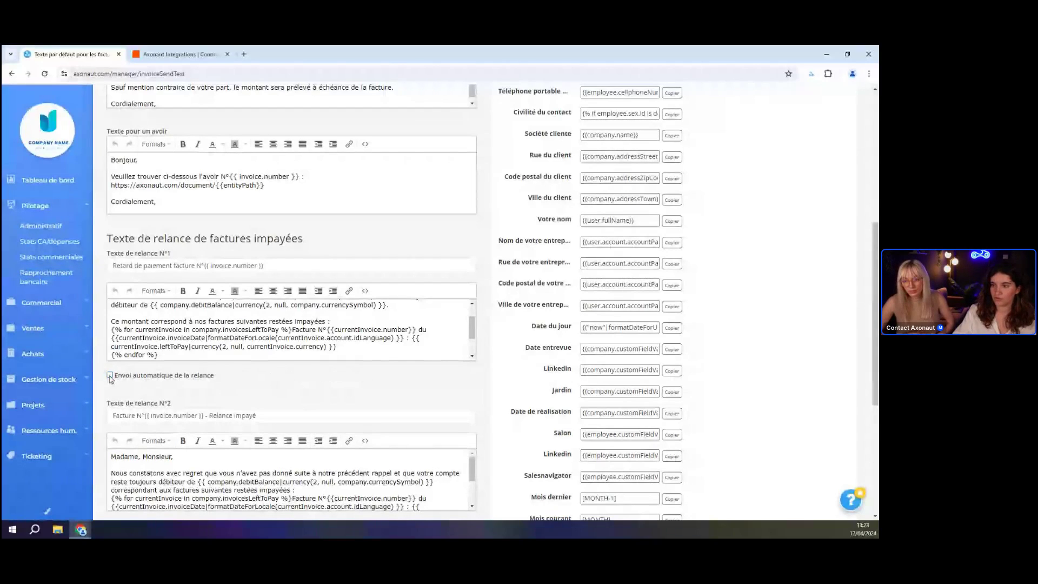
Leave the invoice text templates and open the unpaid invoices list under sales.
mouse_move(875, 266)
left_mouse_down()
mouse_move(876, 330)
mouse_move(869, 283)
left_mouse_up()
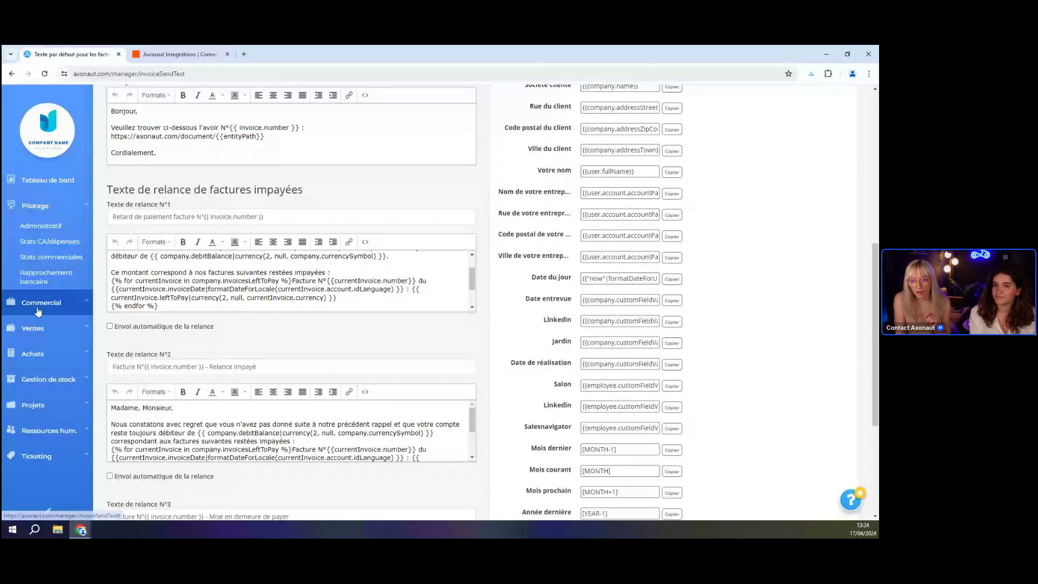
left_click(46, 329)
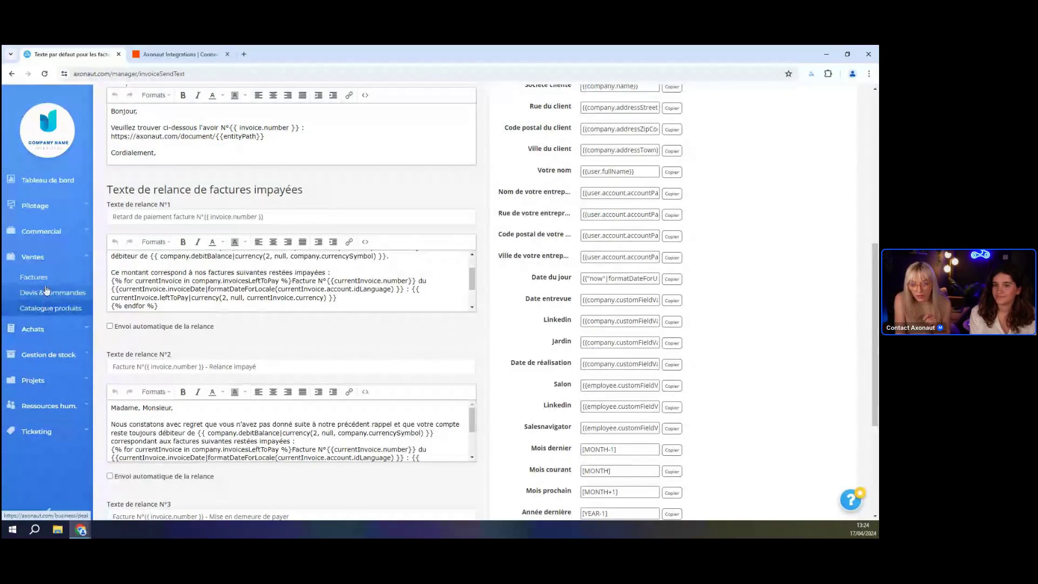
left_click(45, 278)
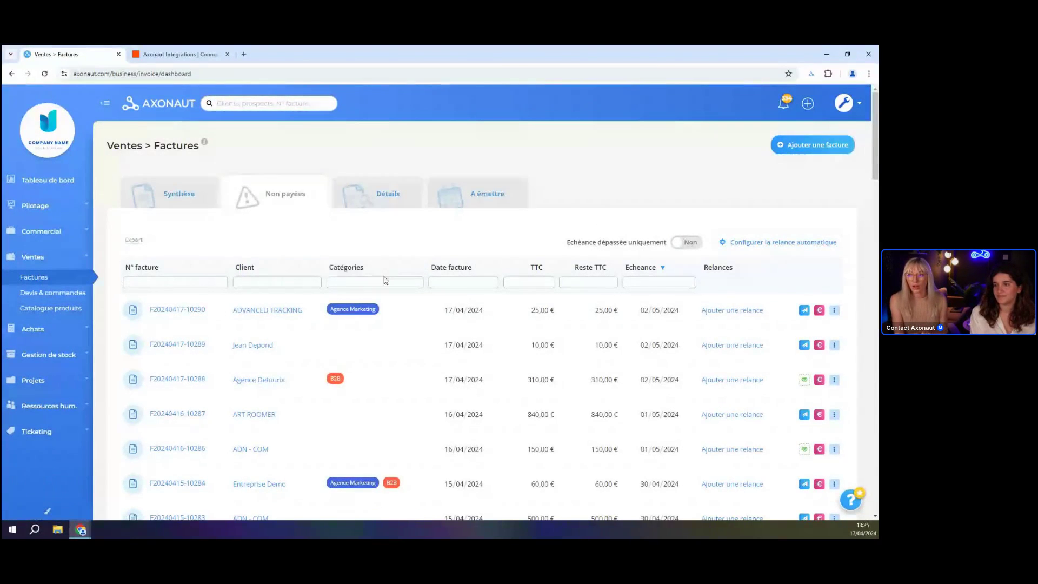
Open a reminder email for the 25,00 € ADVANCED TRACKING invoice, examine its unpaid invoice list and attachments, and close it without sending.
left_click(730, 314)
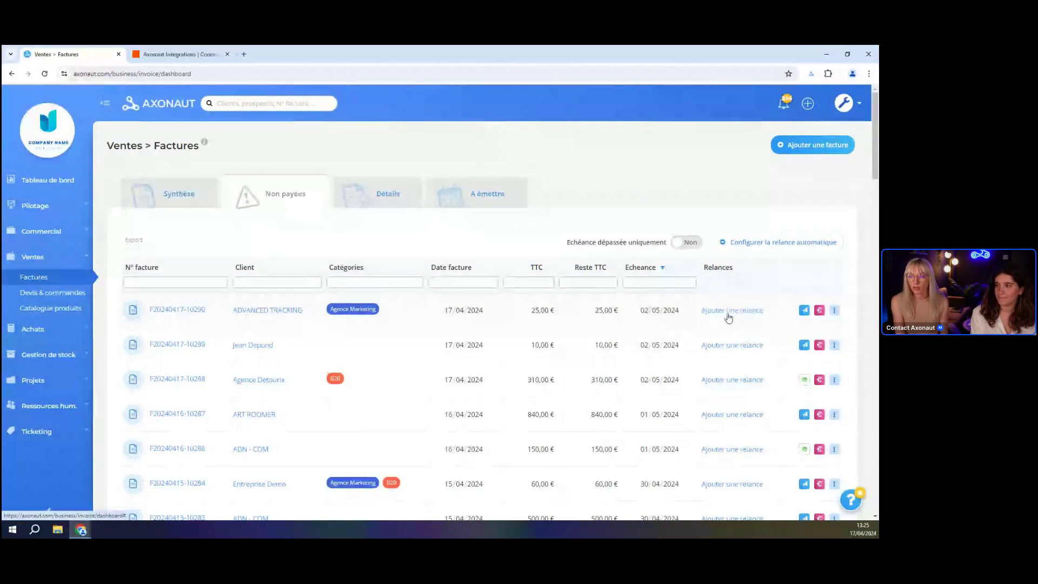
left_click(720, 310)
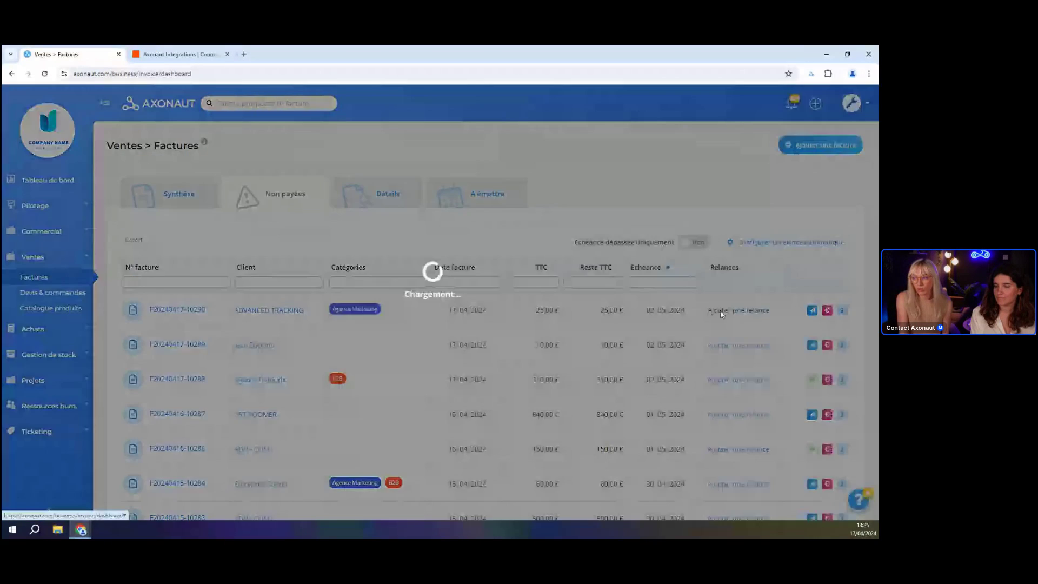
scroll(665, 292, "down", 5)
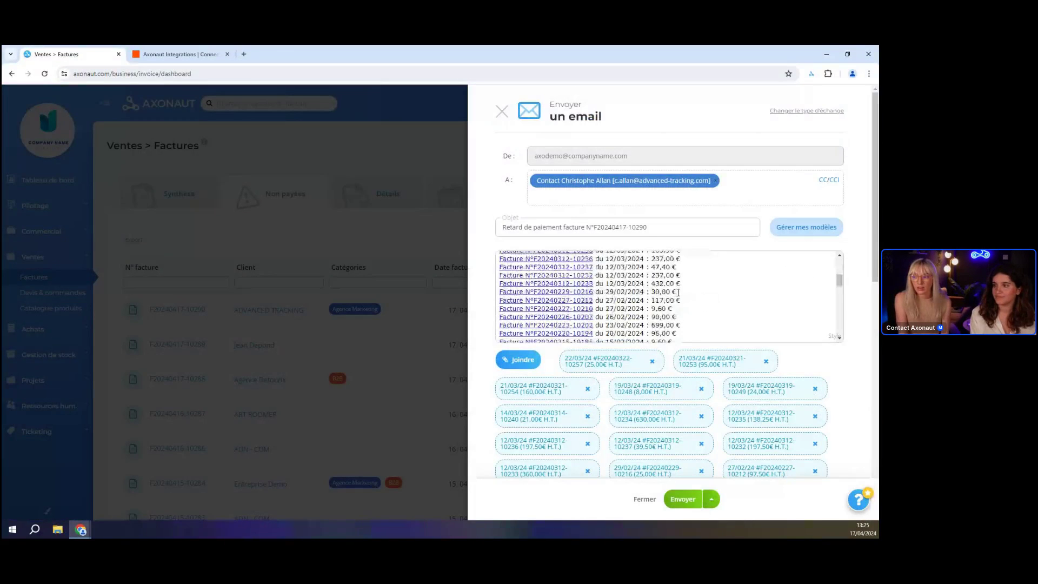
scroll(665, 292, "up", 5)
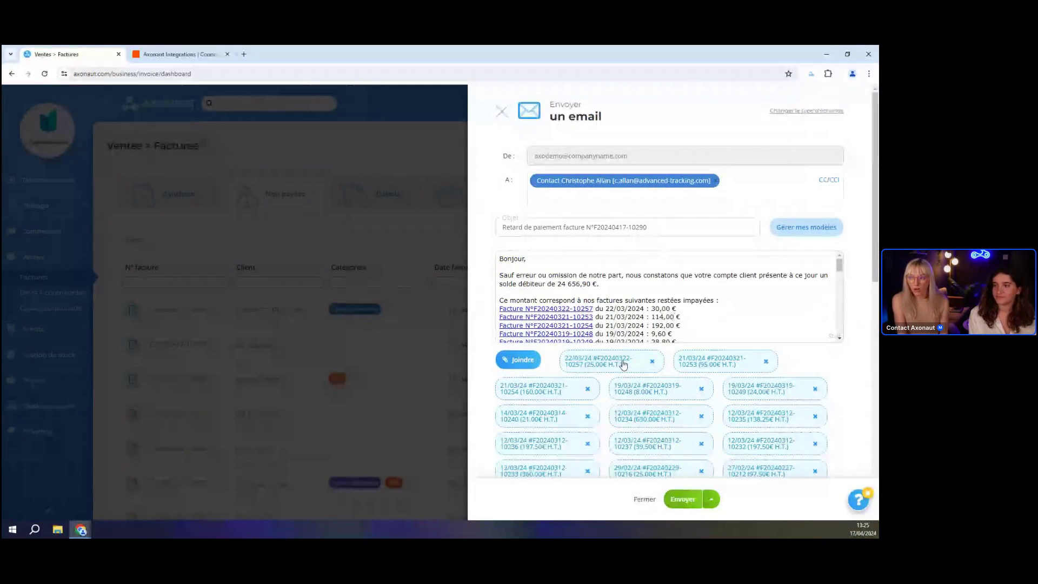
scroll(621, 388, "down", 1)
scroll(622, 388, "down", 4)
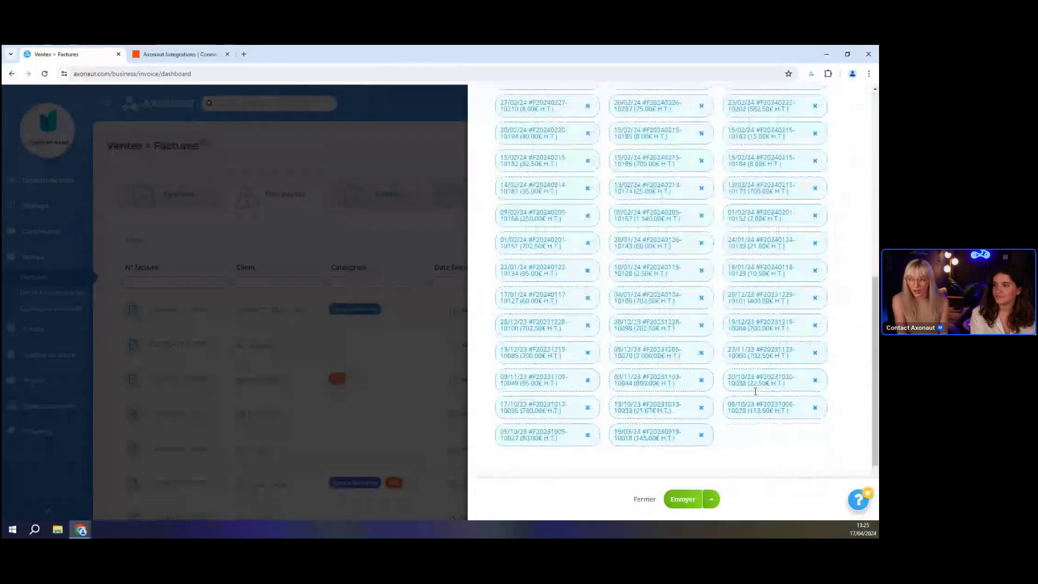
scroll(702, 420, "up", 1)
scroll(705, 425, "up", 3)
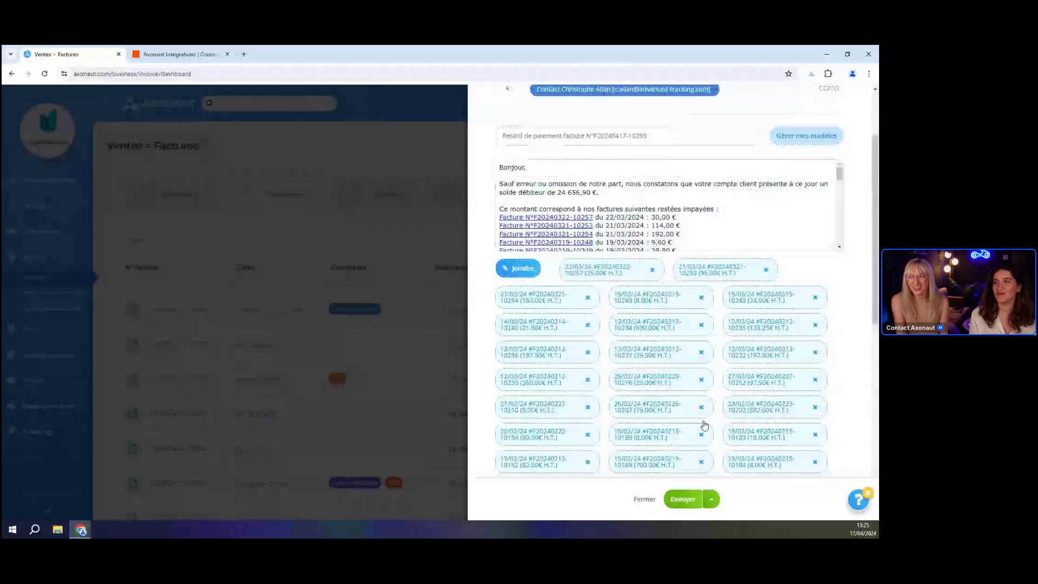
scroll(704, 425, "up", 2)
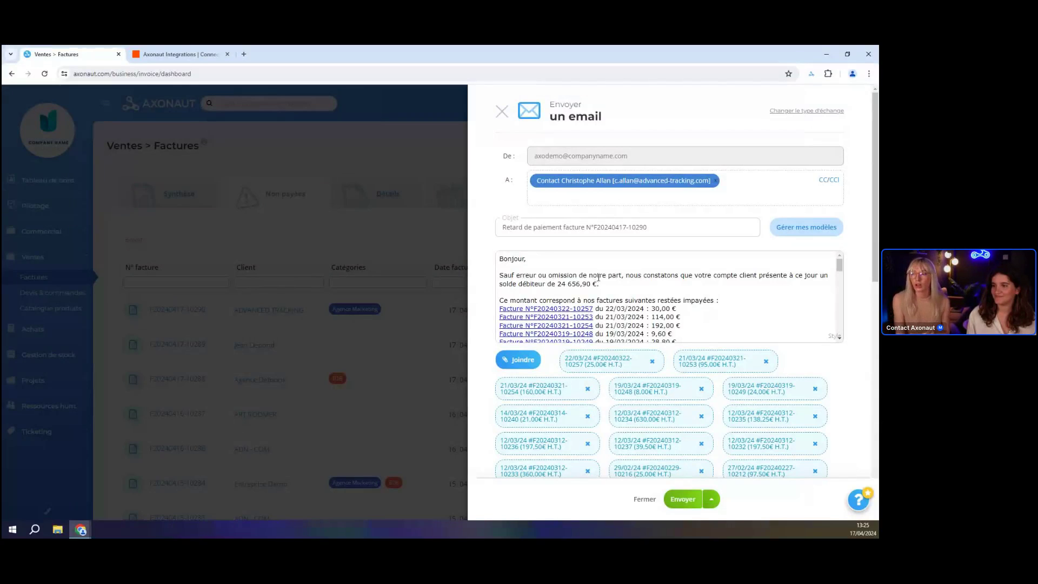
left_click(502, 111)
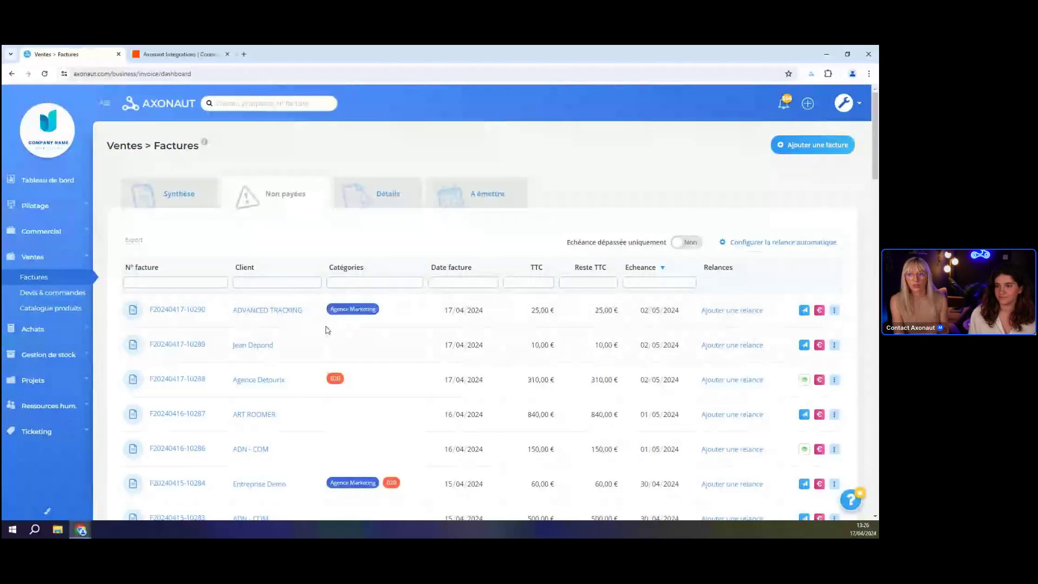
Filter the unpaid invoices by the Agence Marketing category and look through the matching invoices.
left_click(350, 313)
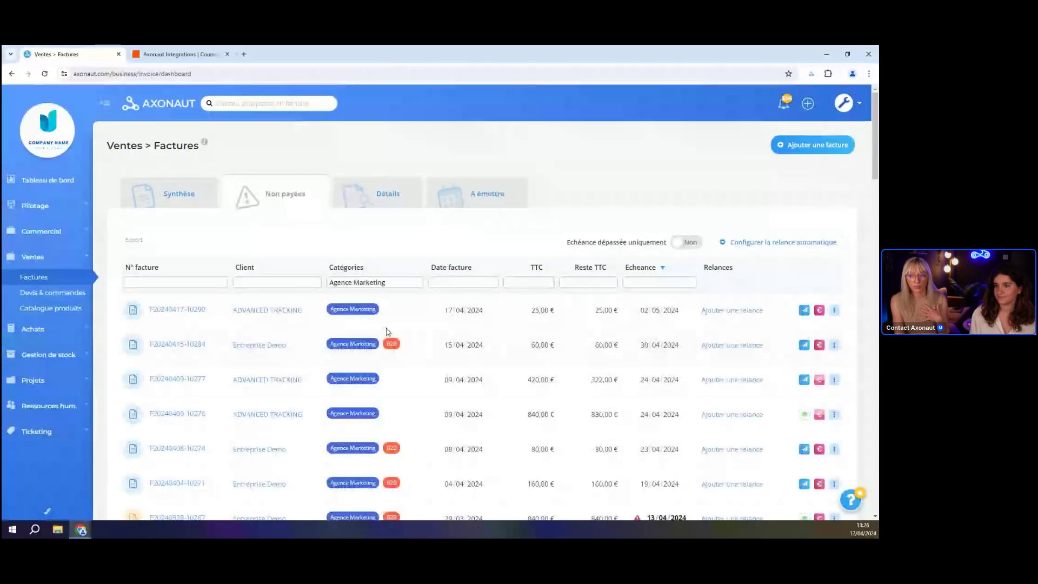
scroll(387, 331, "down", 7)
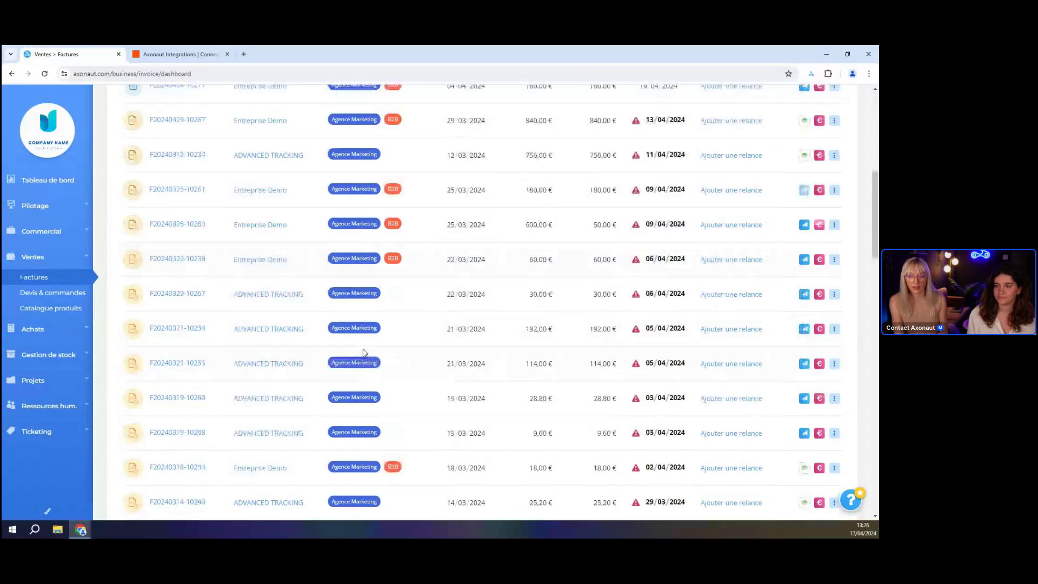
scroll(363, 353, "down", 3)
scroll(364, 351, "up", 10)
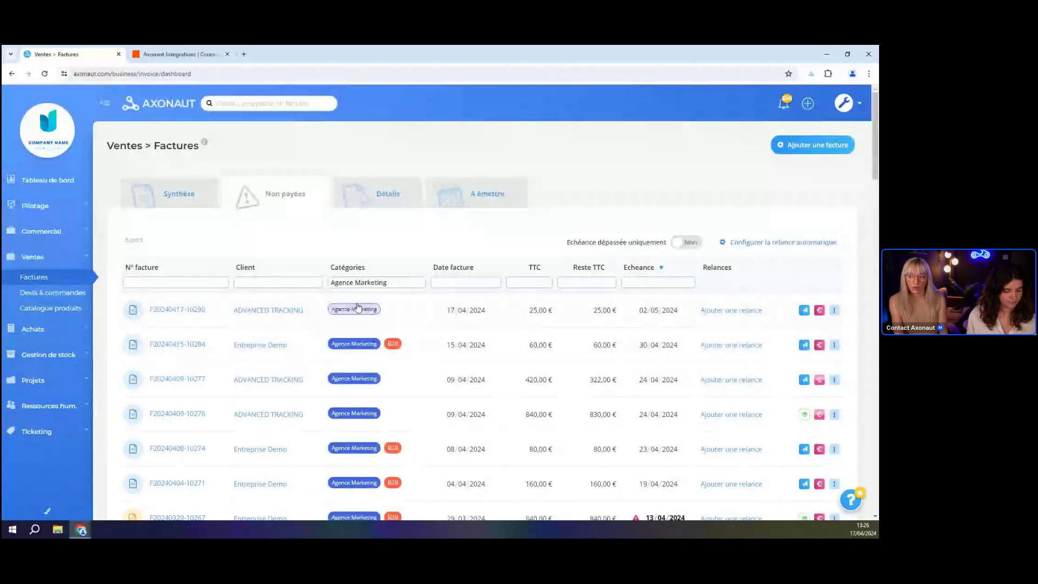
Switch the unpaid invoices' category filter to B2B, and from there to Restaurateur.
left_click(393, 344)
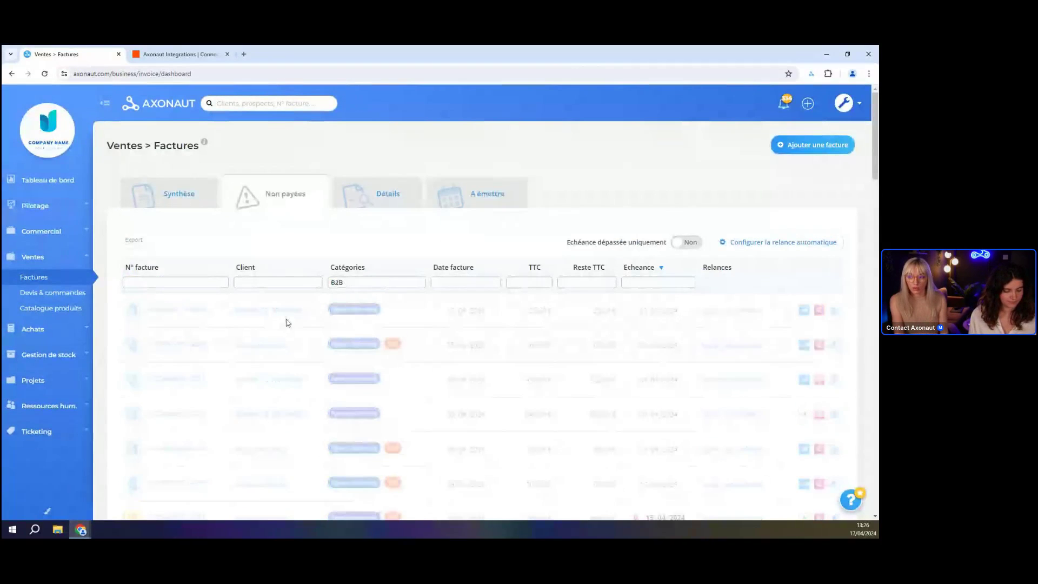
scroll(362, 276, "down", 3)
left_click(353, 242)
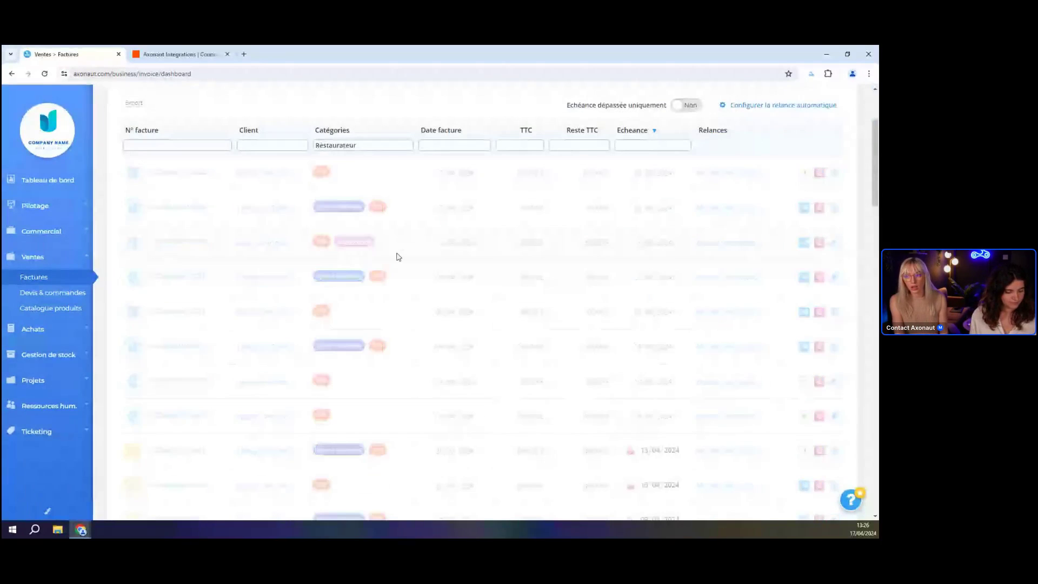
scroll(373, 261, "up", 3)
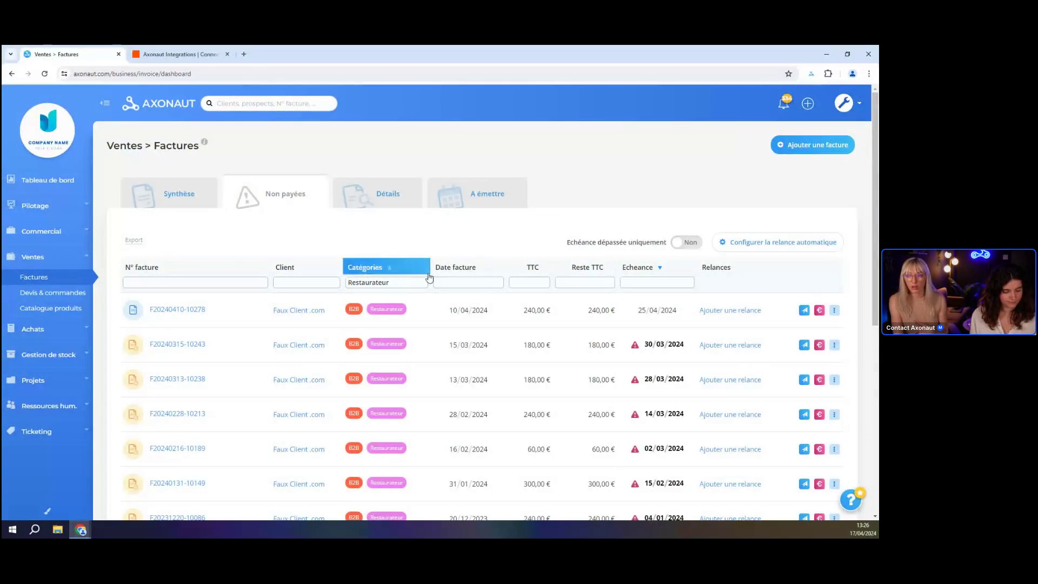
Clear the Restaurateur filter by reloading the invoices page and open the Synthèse view.
double_click(372, 283)
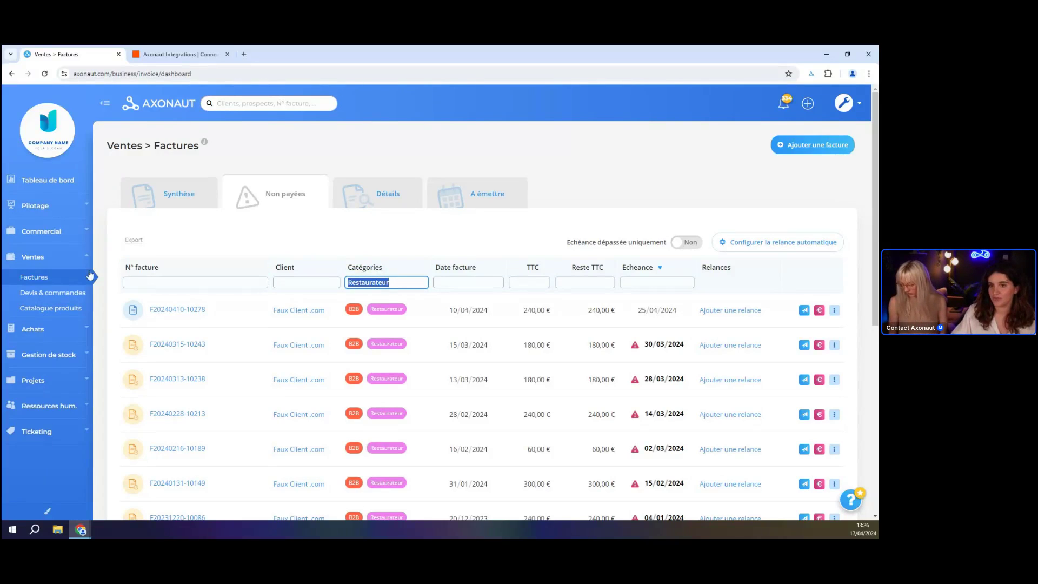
left_click(54, 279)
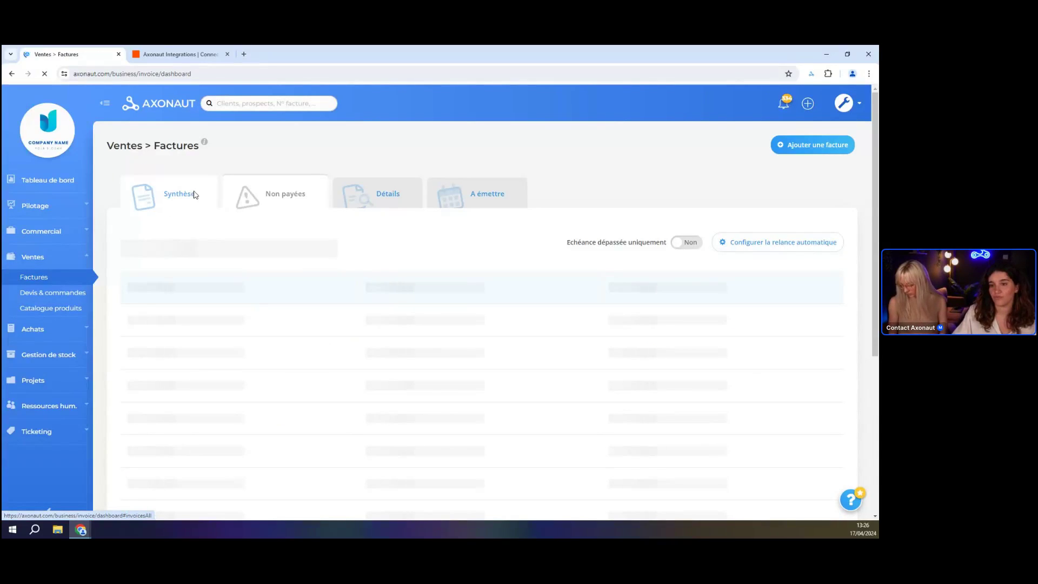
left_click(157, 193)
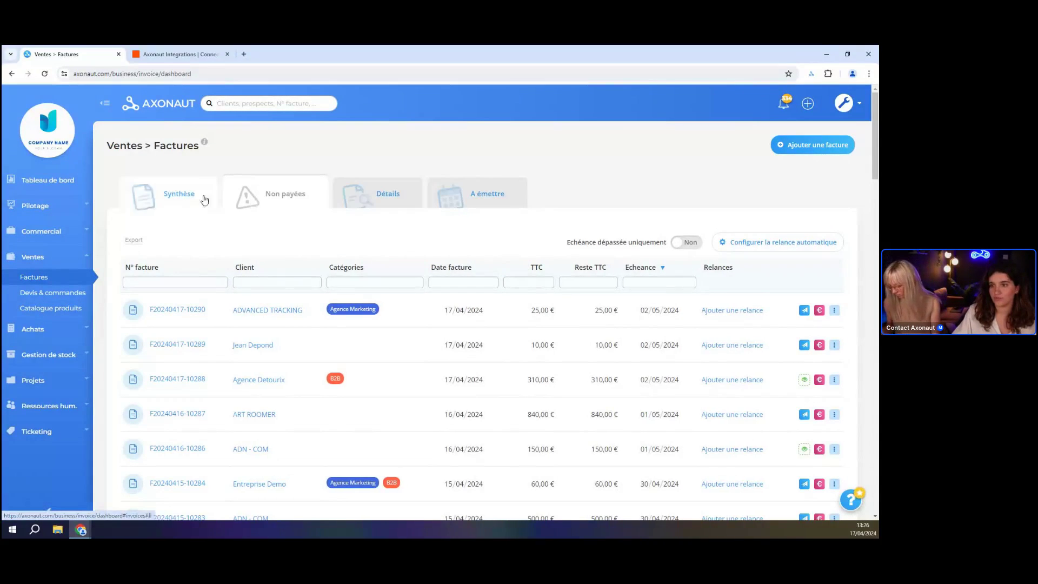
Open the 17/04/2024 ADVANCED TRACKING invoice, follow its cash advance option and examine the Defacto marketplace description.
left_click(184, 306)
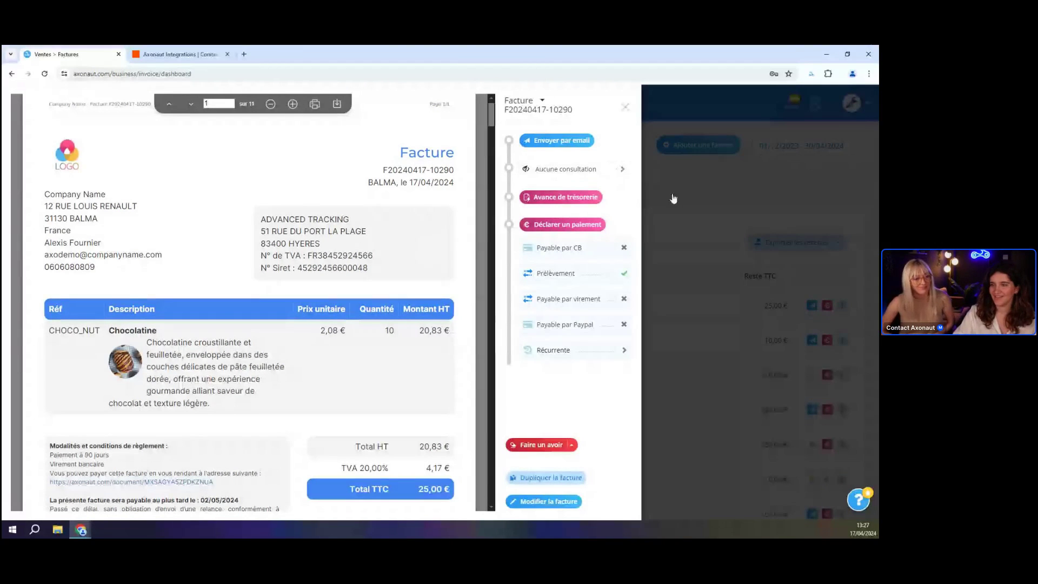
left_click(549, 201)
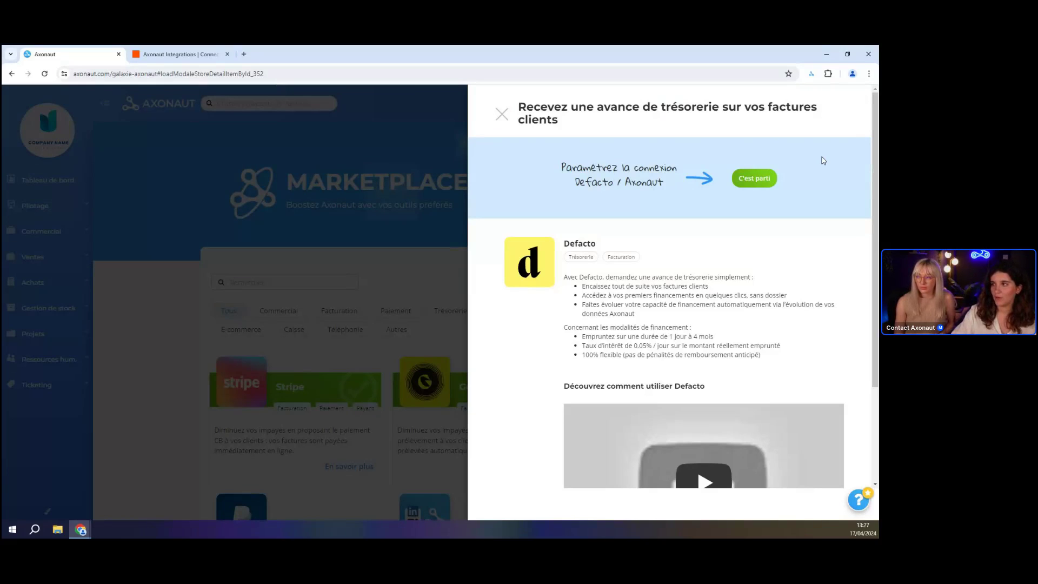
left_click_drag(874, 133, 866, 158)
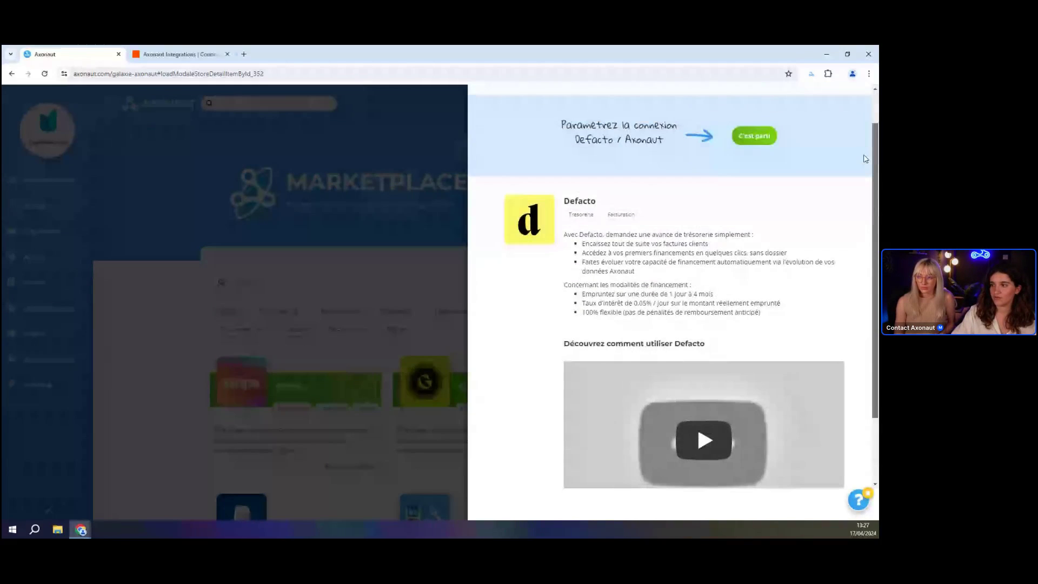
scroll(753, 362, "down", 1)
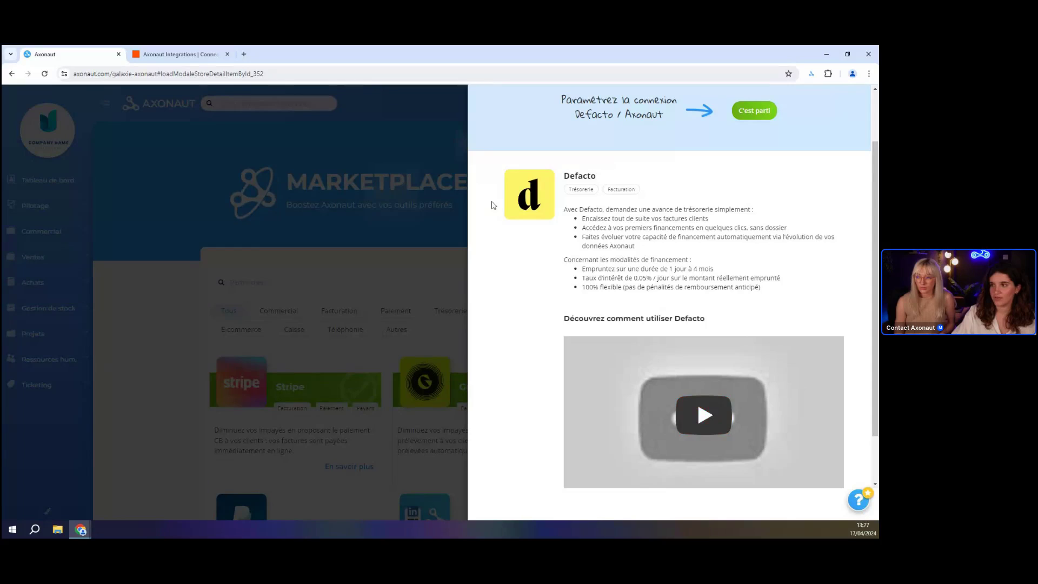
Return from the marketplace to the unpaid invoices, reopen the ADVANCED TRACKING invoice of 17/04/2024 and follow its cash advance option again.
scroll(493, 205, "up", 2)
left_click(500, 119)
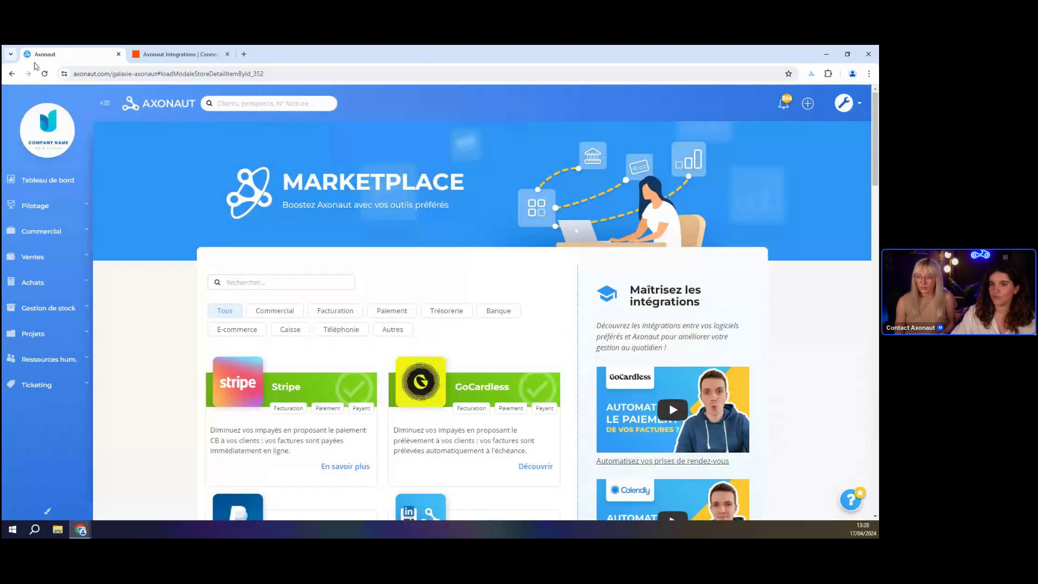
left_click(11, 74)
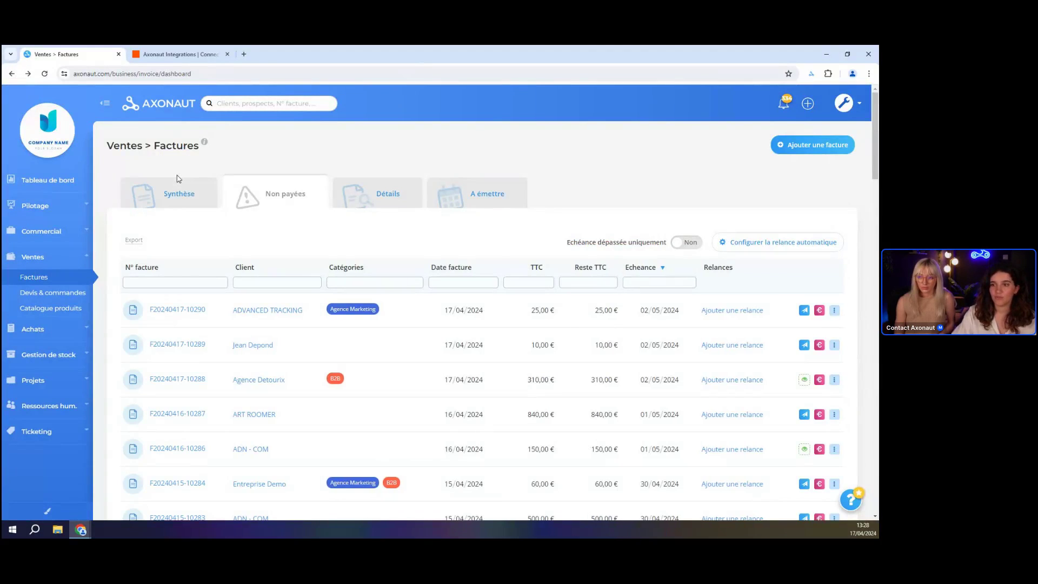
left_click(173, 311)
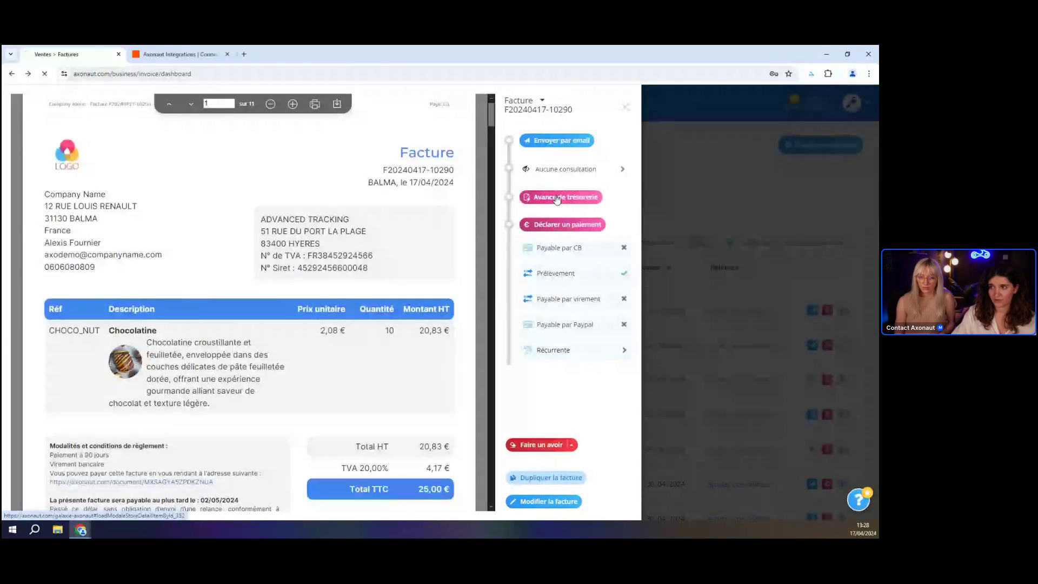
left_click(557, 198)
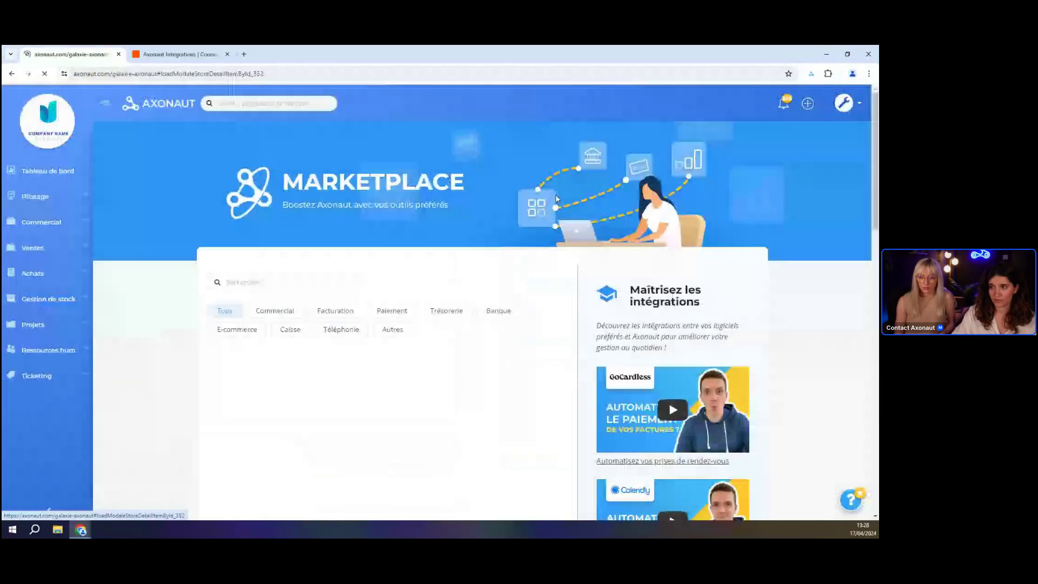
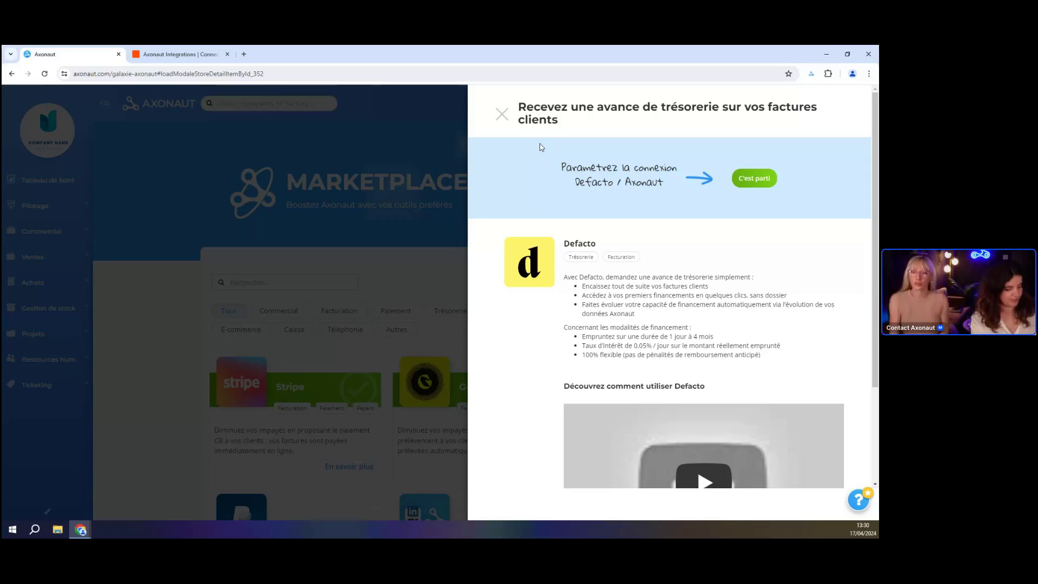
Close the Defacto description and open the advanced (Avancée) section of the account configuration.
left_click(426, 219)
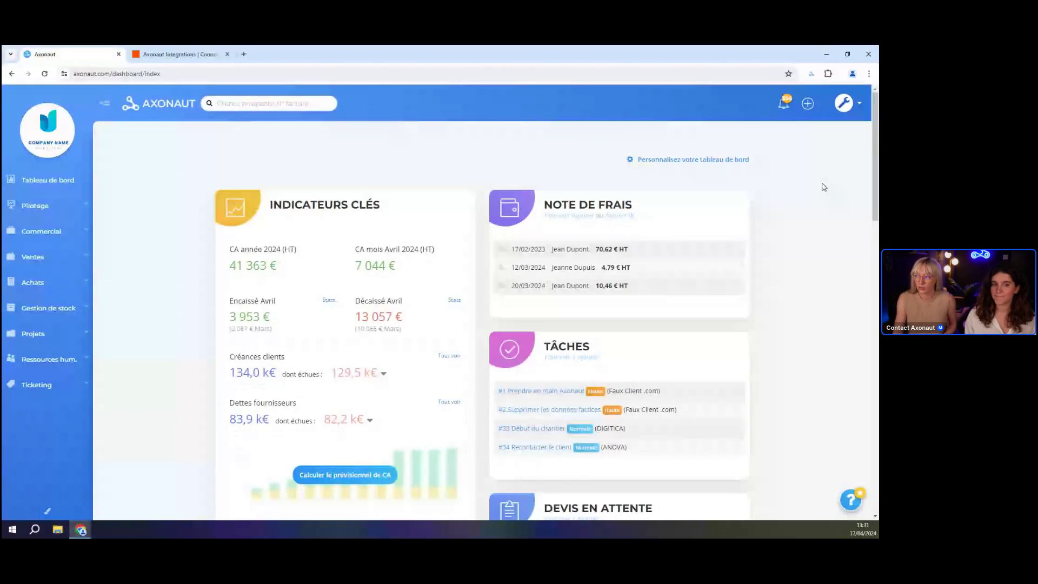
left_click(853, 106)
left_click(632, 168)
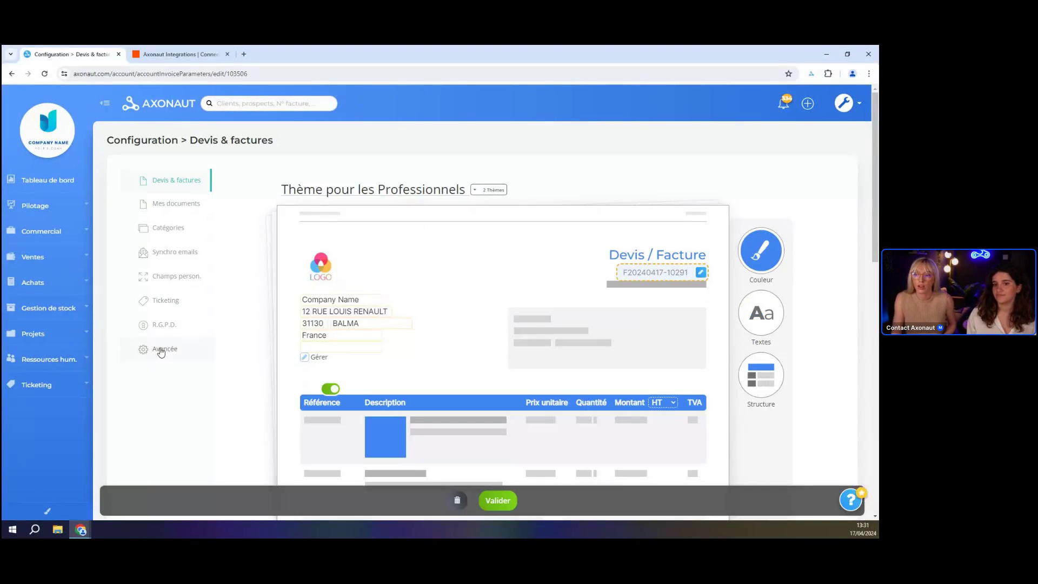
left_click(193, 354)
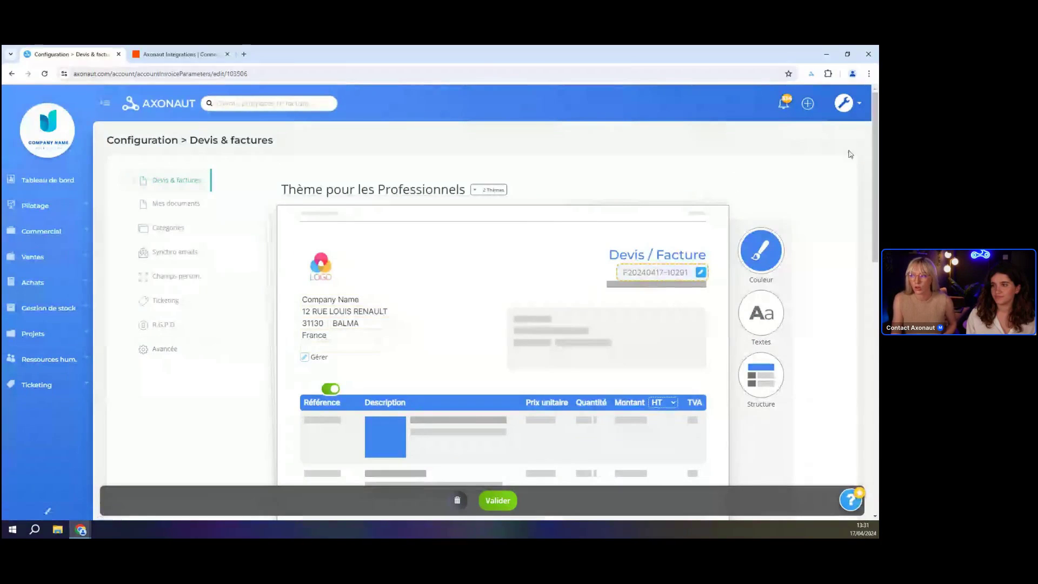
left_click(862, 124)
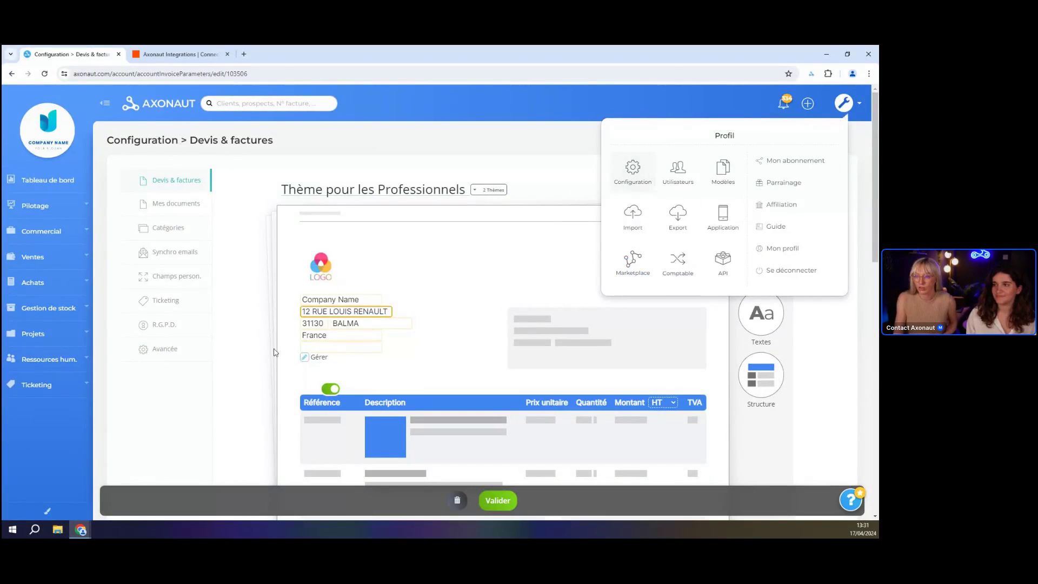
left_click(162, 352)
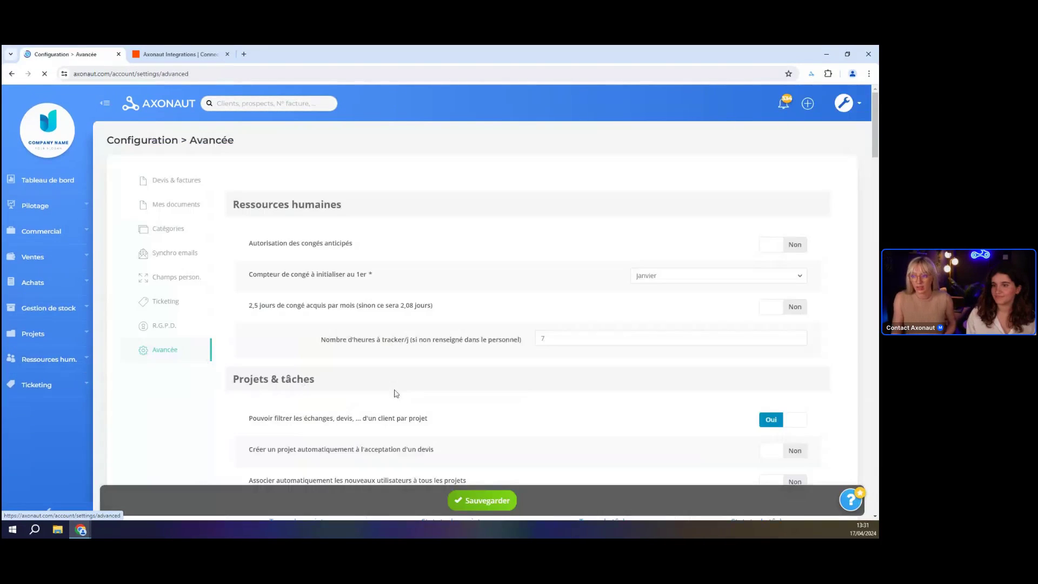
Search the advanced settings for "DEVIS" and look through the options down to the Factures section.
scroll(211, 325, "down", 3)
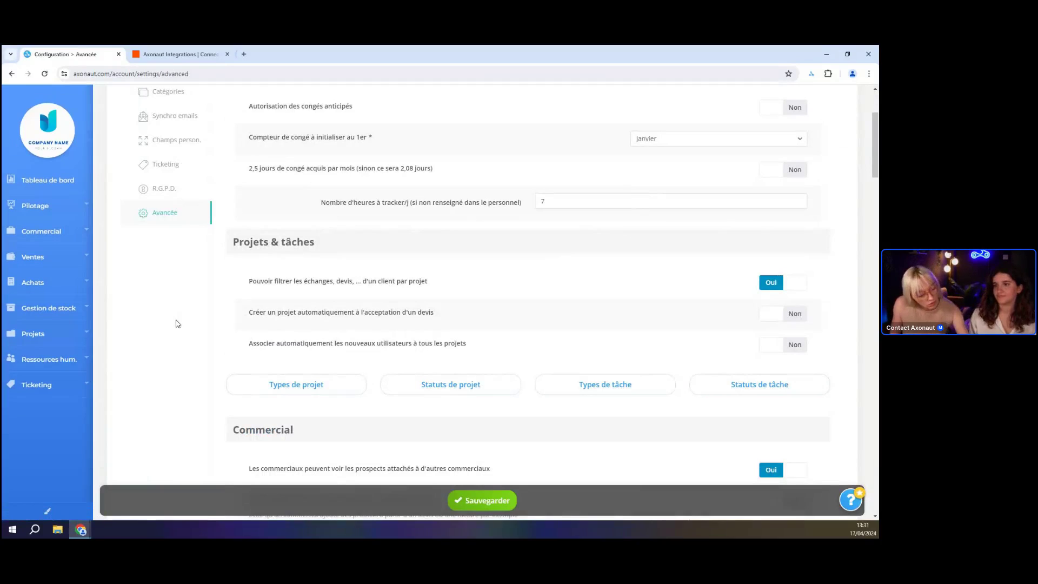
key("ctrl+f")
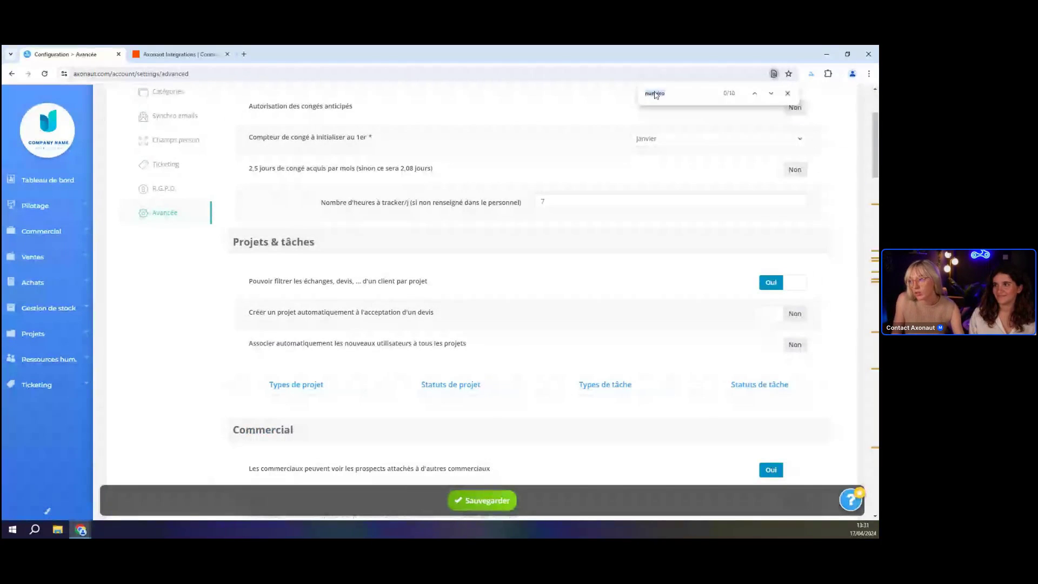
type("DE")
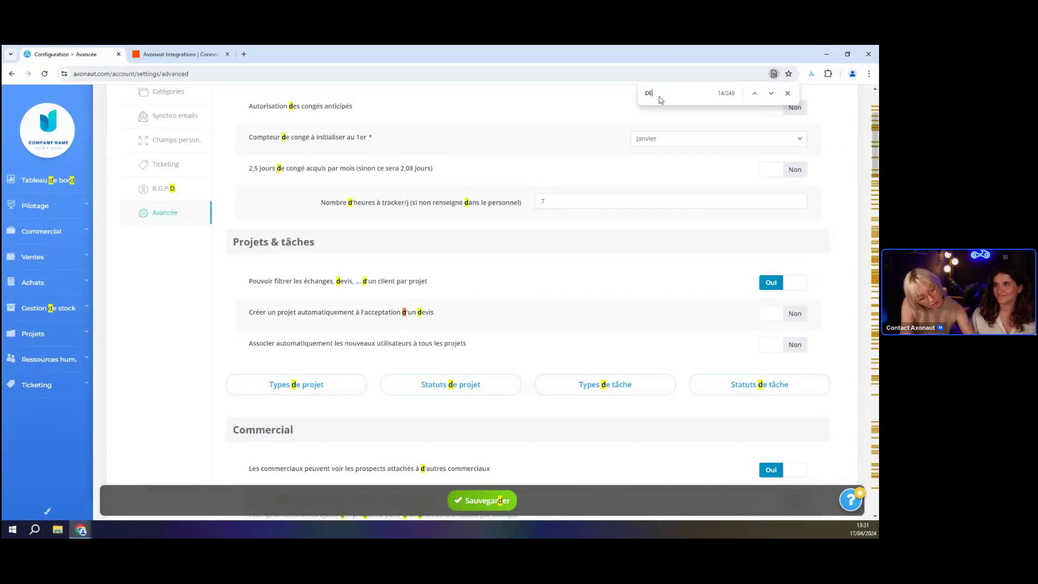
type("VIS")
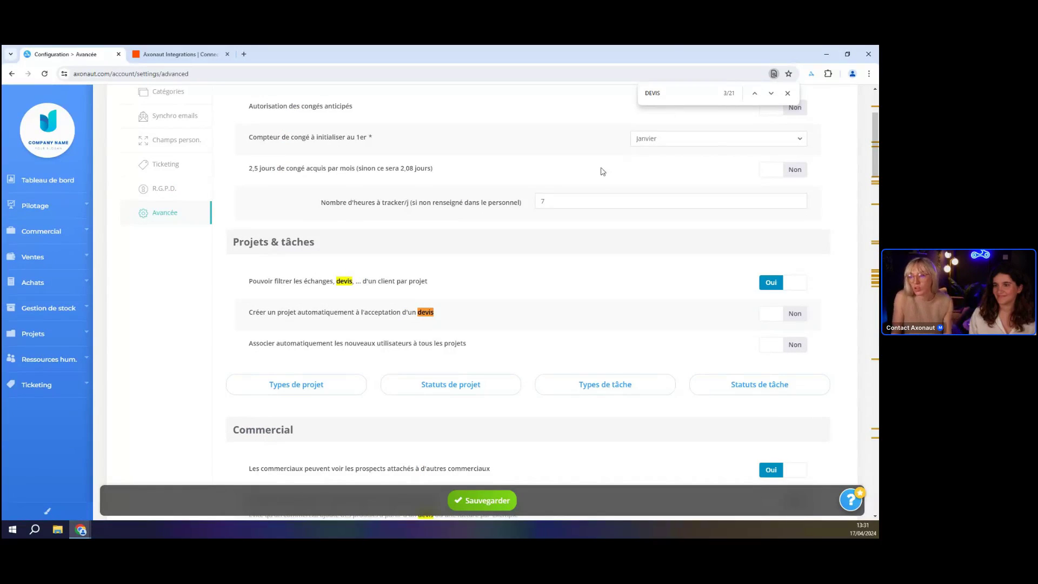
scroll(406, 271, "down", 10)
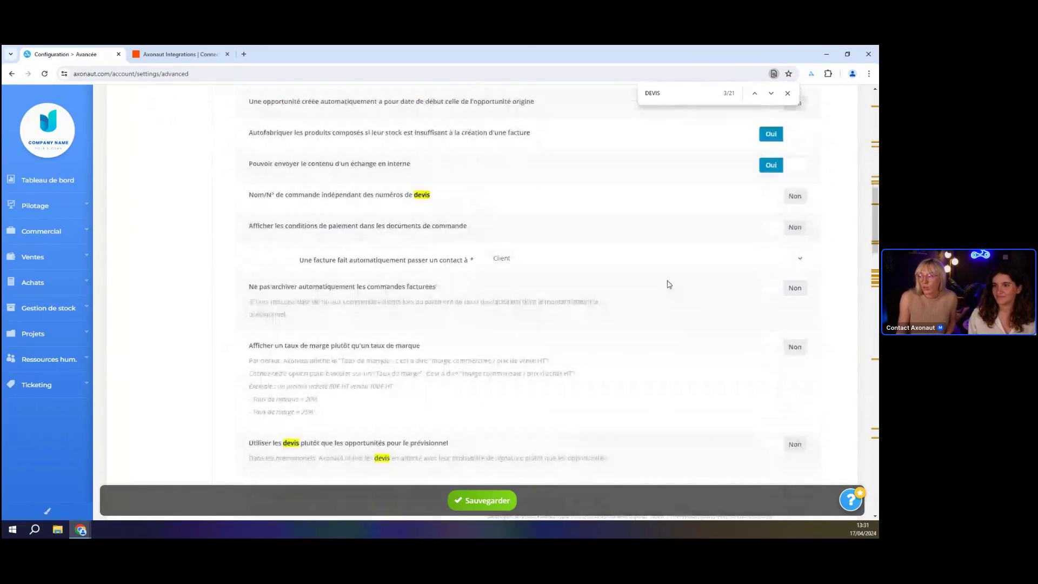
scroll(669, 284, "down", 4)
scroll(668, 277, "down", 15)
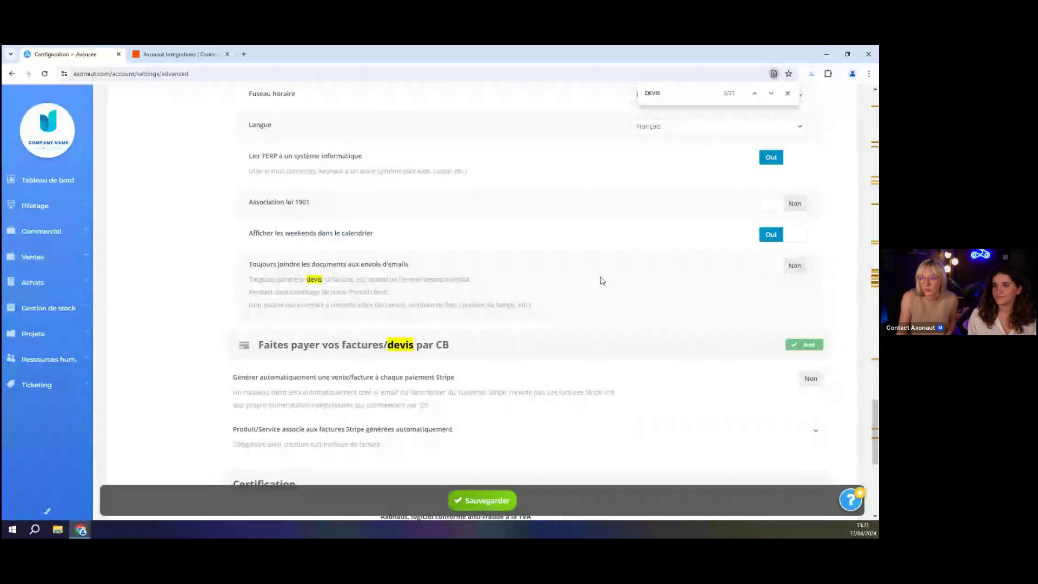
scroll(602, 280, "down", 2)
scroll(602, 280, "down", 4)
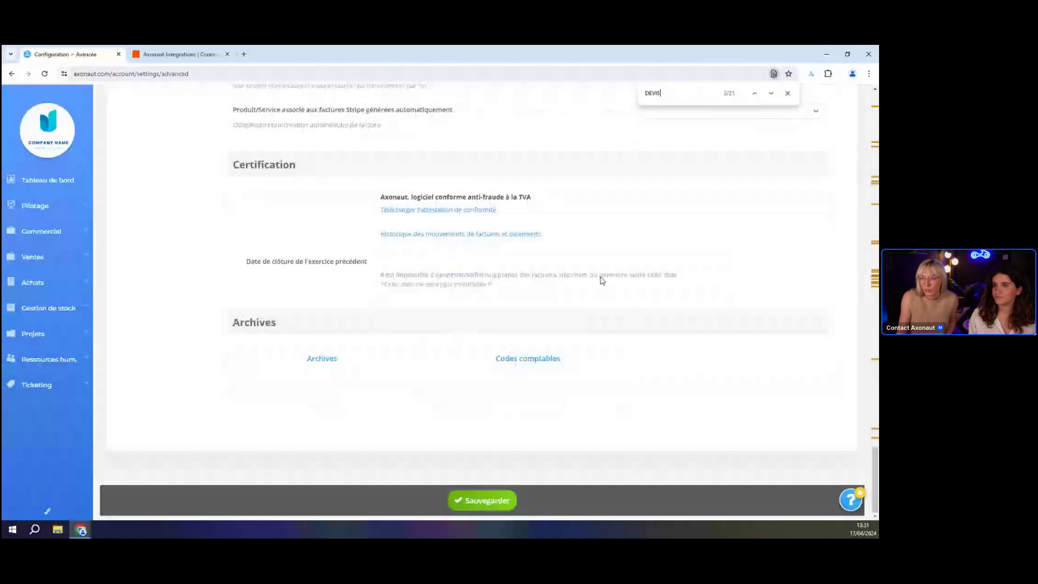
scroll(602, 280, "up", 9)
scroll(602, 280, "up", 4)
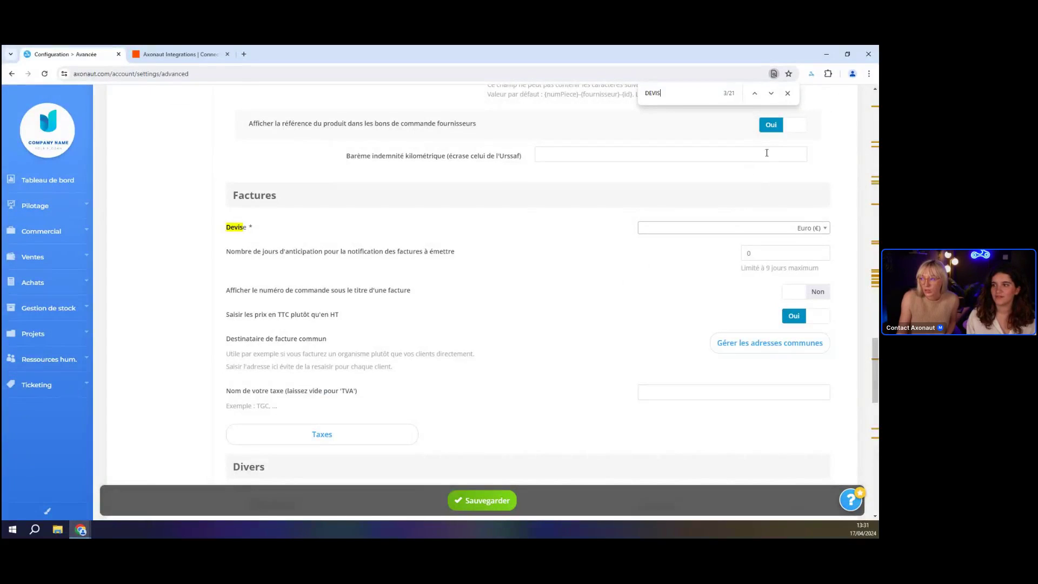
left_click(788, 93)
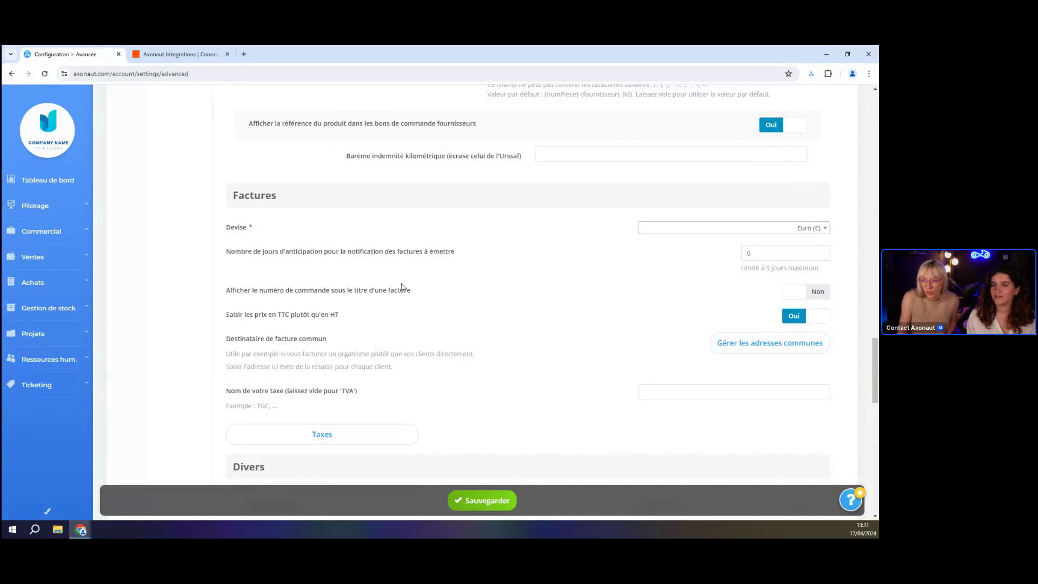
Enable "Afficher le numéro de commande sous le titre d'une facture" in the Factures settings and save the configuration.
left_click_drag(422, 292, 217, 290)
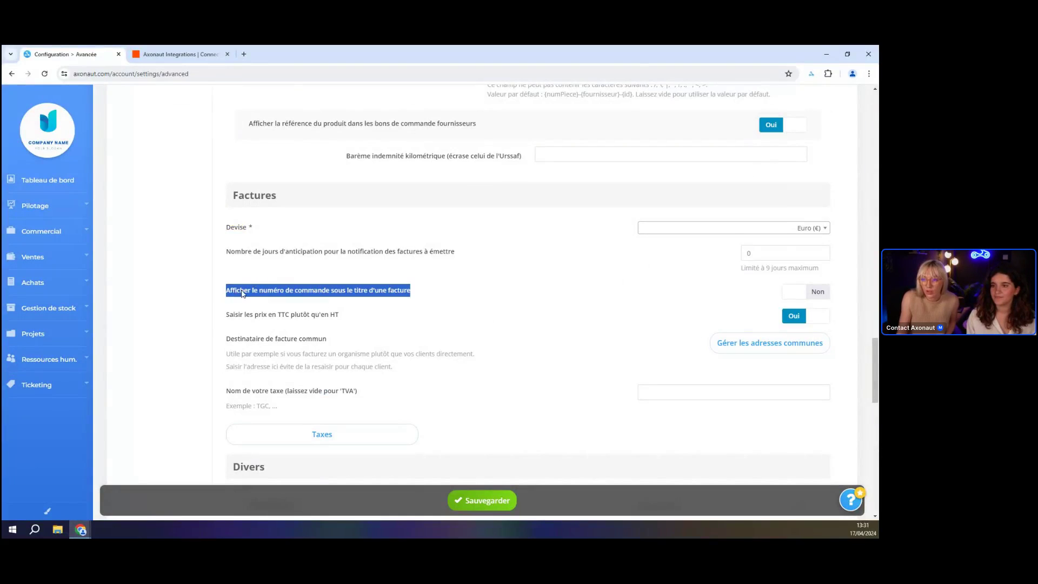
left_click(271, 292)
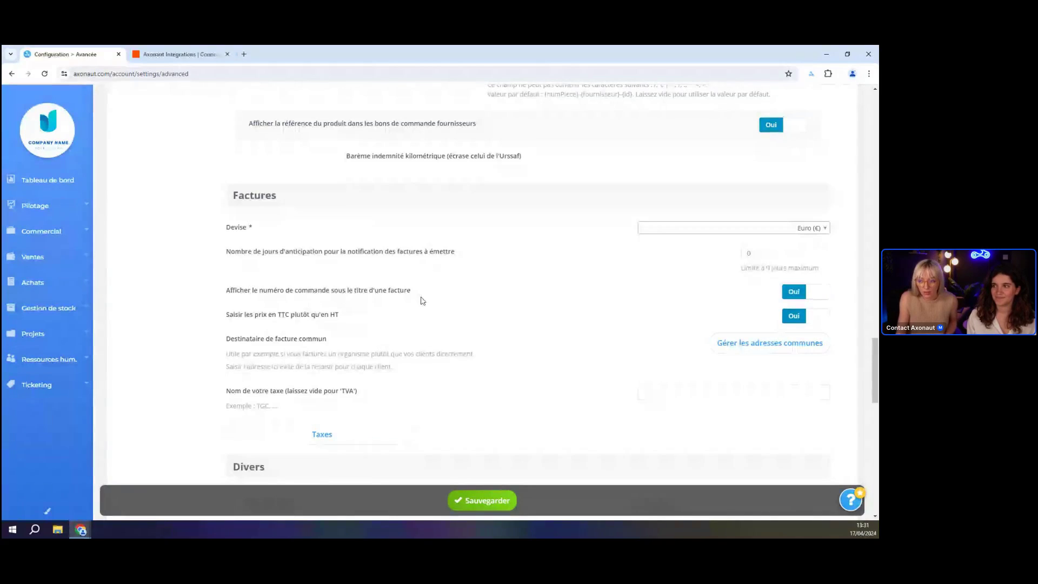
left_click(795, 295)
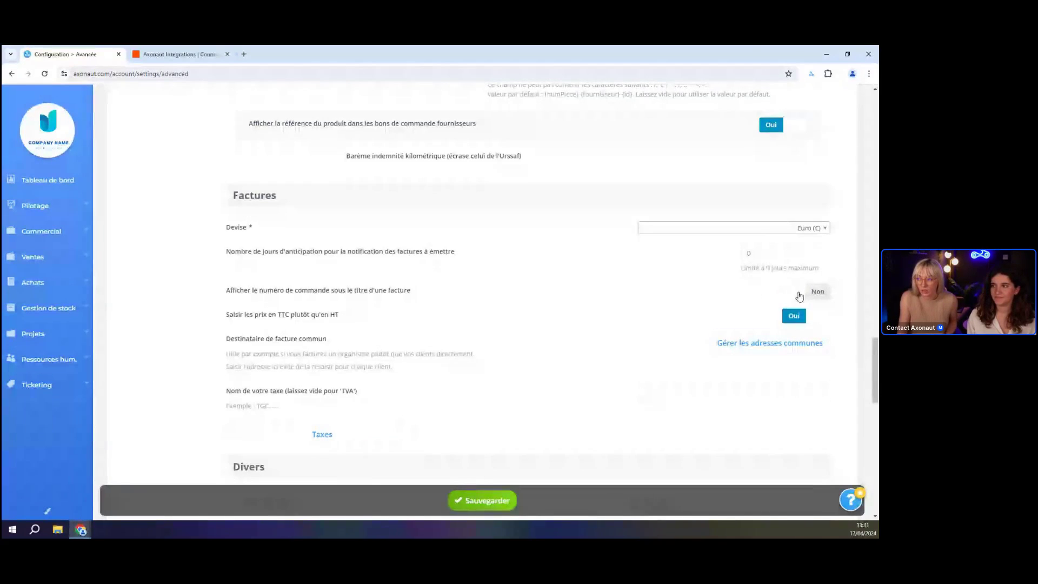
left_click(800, 295)
left_click(478, 500)
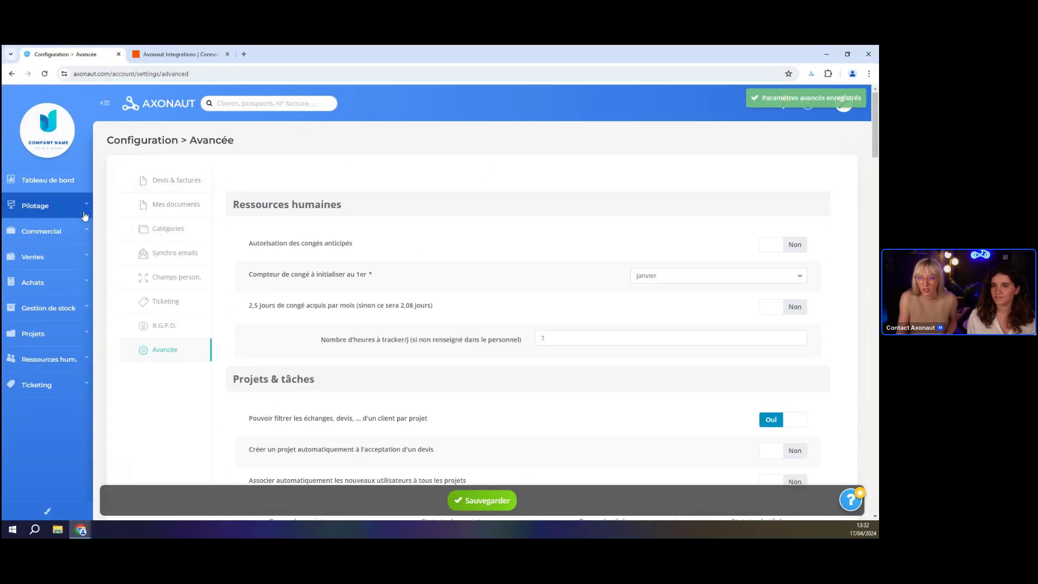
Open the ADN - COM client record from the Répertoire and start a new quote for it.
left_click(68, 224)
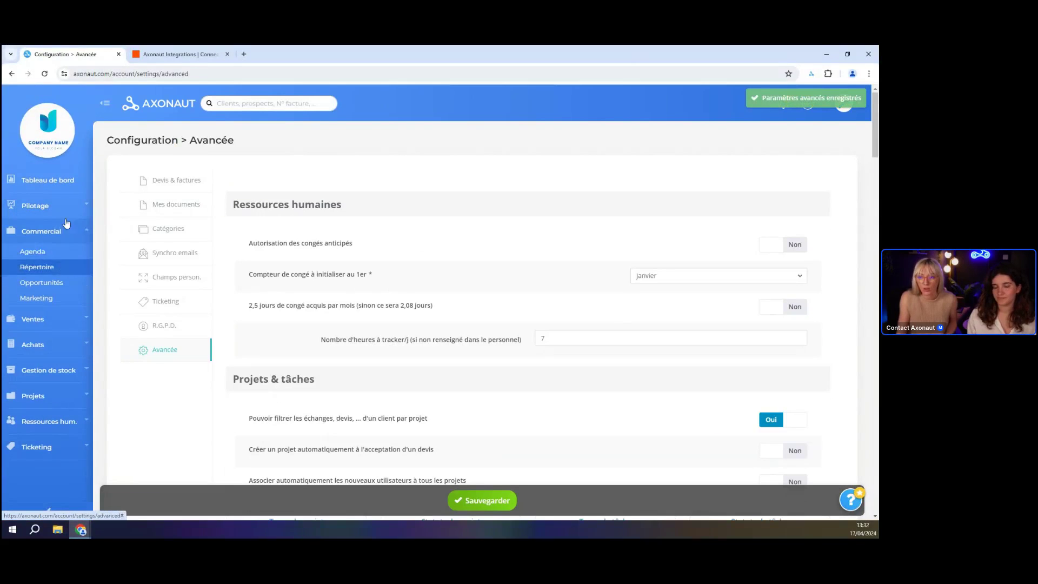
left_click(66, 265)
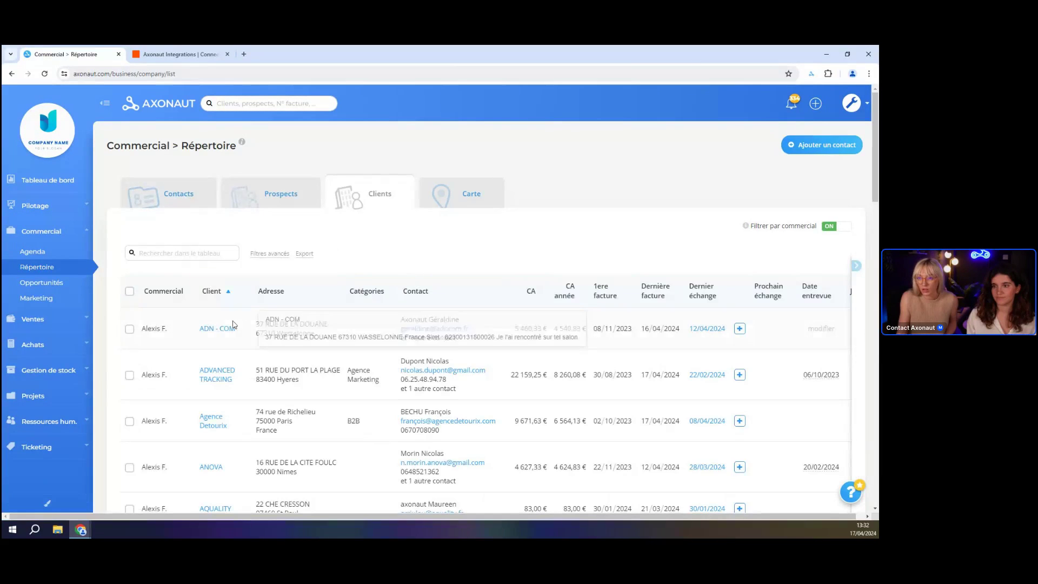
left_click(228, 328)
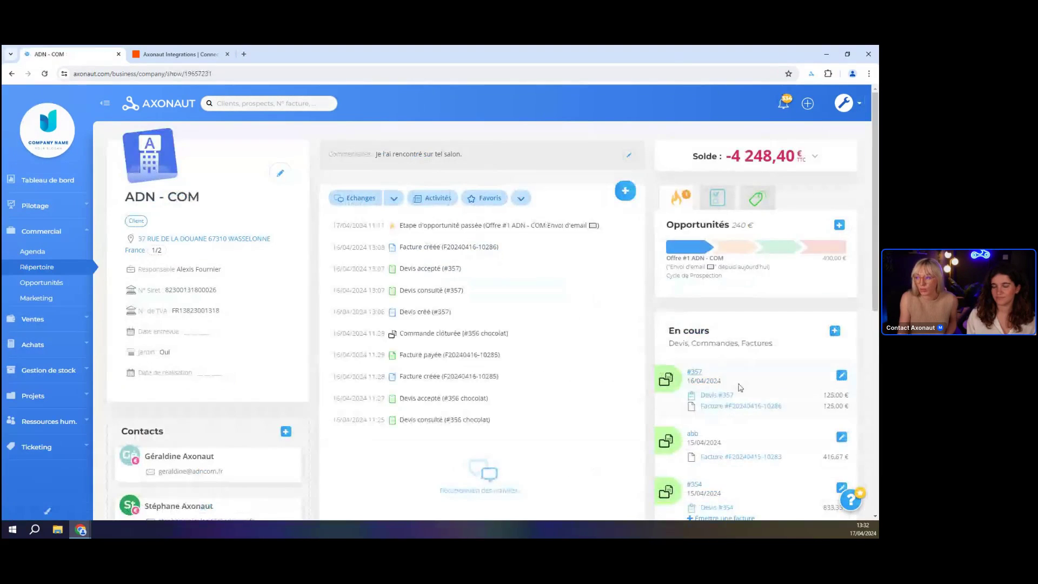
left_click(835, 330)
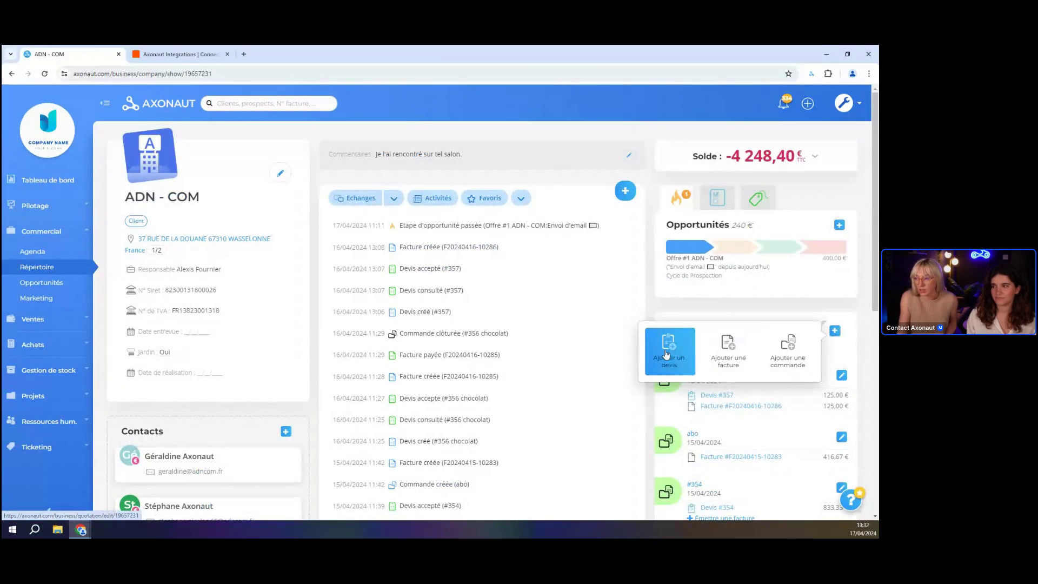
left_click(666, 355)
Add the CH_BL / Chocolat blanc product as the quote line, then validate and generate the quote.
scroll(487, 378, "down", 4)
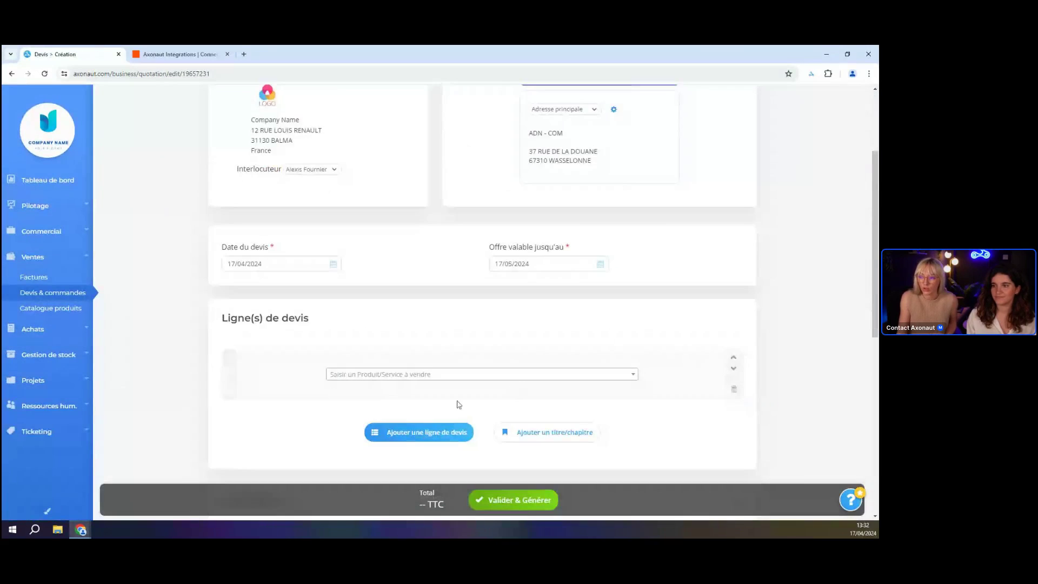
scroll(459, 404, "down", 2)
left_click(464, 281)
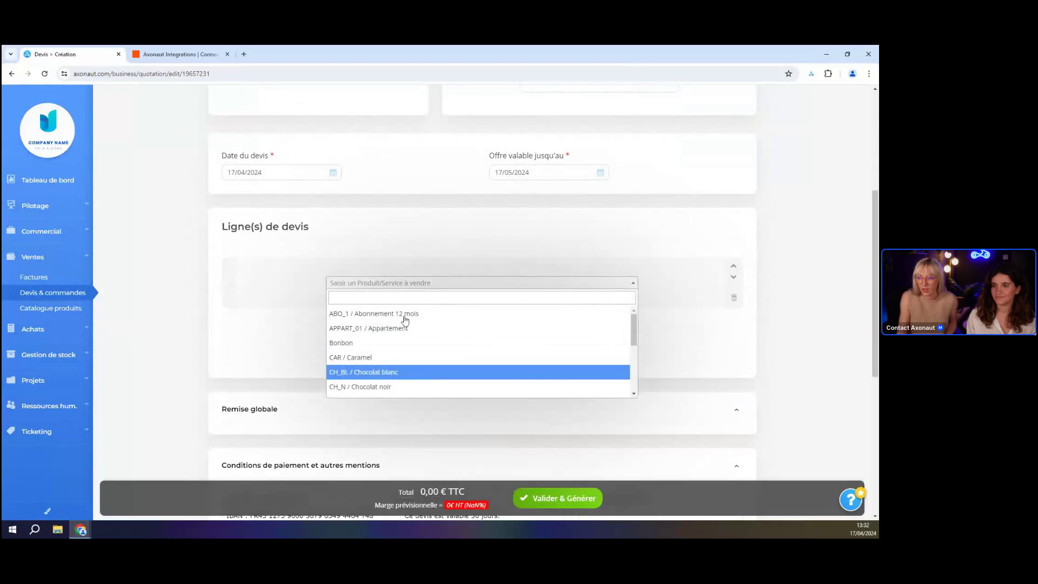
left_click(432, 372)
left_click(544, 505)
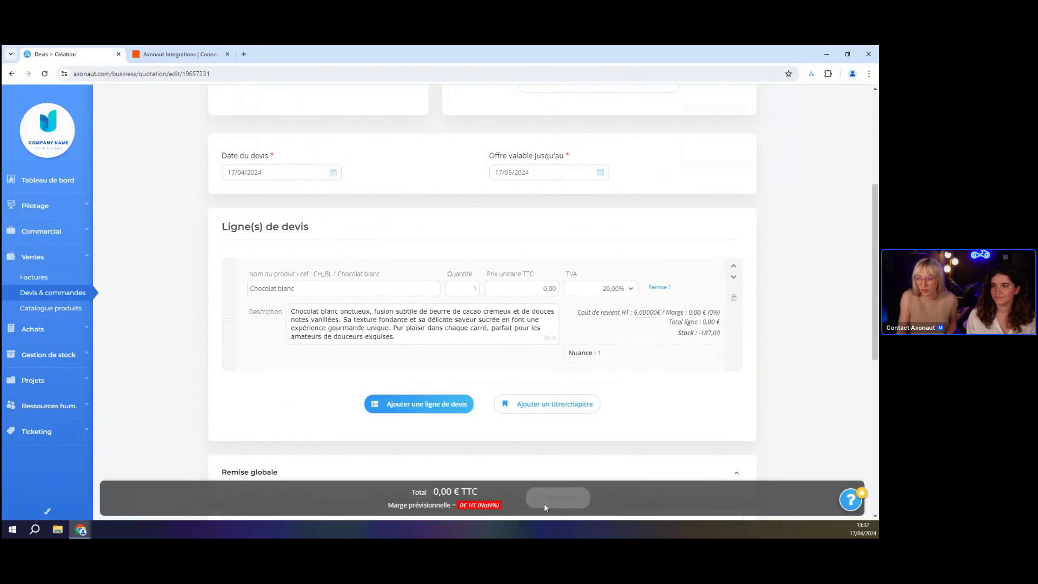
left_click(544, 289)
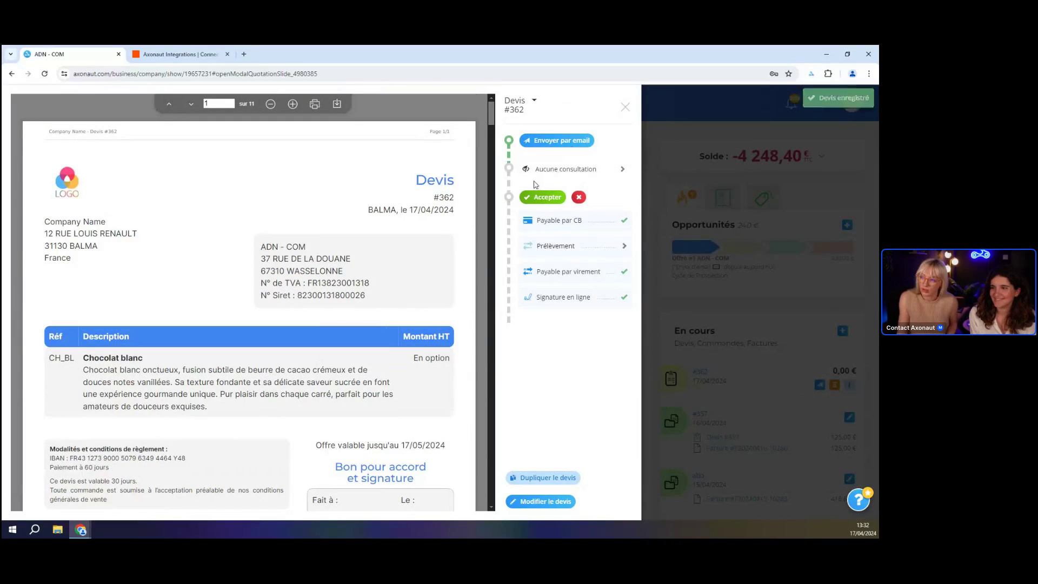
Accept the new ADN - COM quote and highlight the order number in the heading of the resulting order.
left_click(542, 196)
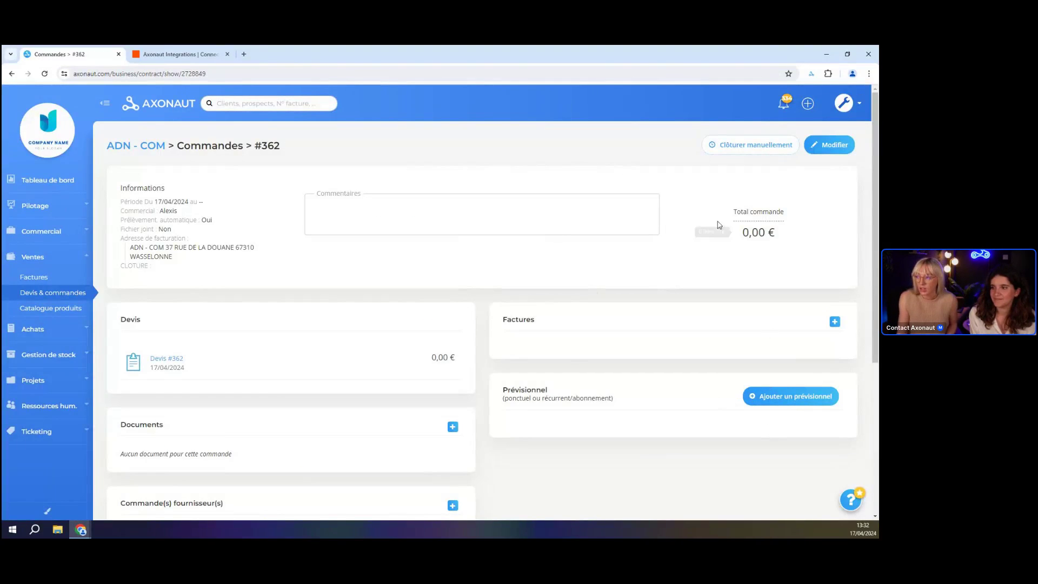
mouse_move(301, 149)
left_mouse_down()
mouse_move(254, 147)
mouse_move(295, 149)
left_mouse_up()
left_click(294, 148)
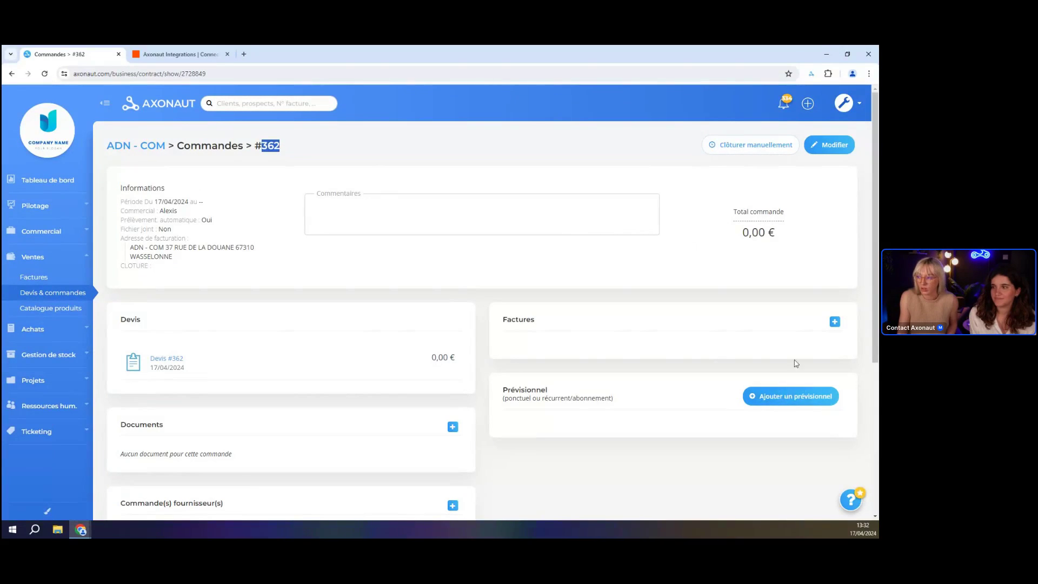
Create an invoice from the ADN - COM order, set the Chocolat blanc unit price TTC to 10,00, then validate and generate it.
left_click(835, 322)
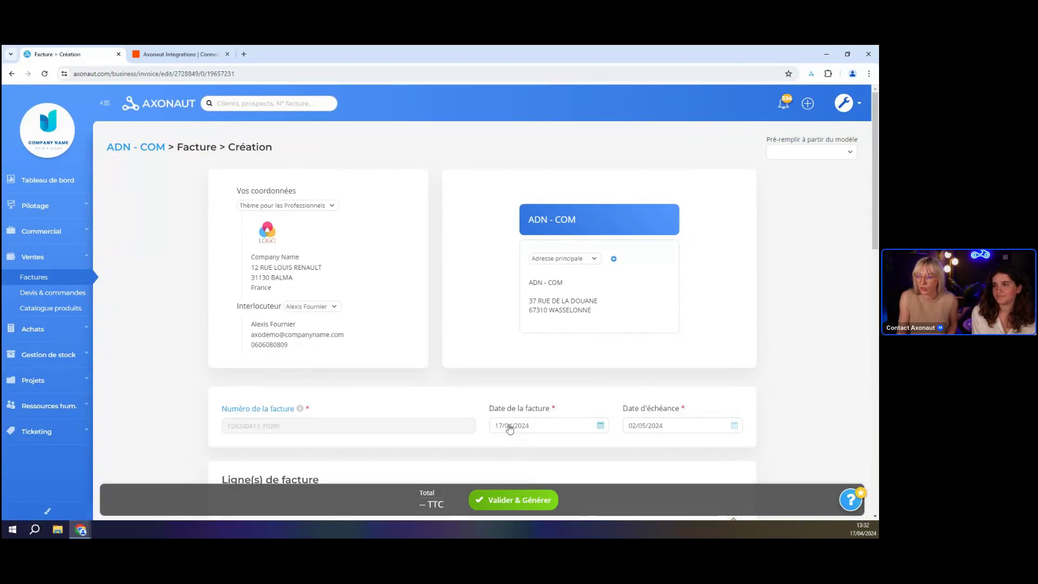
scroll(507, 427, "down", 5)
scroll(472, 415, "down", 1)
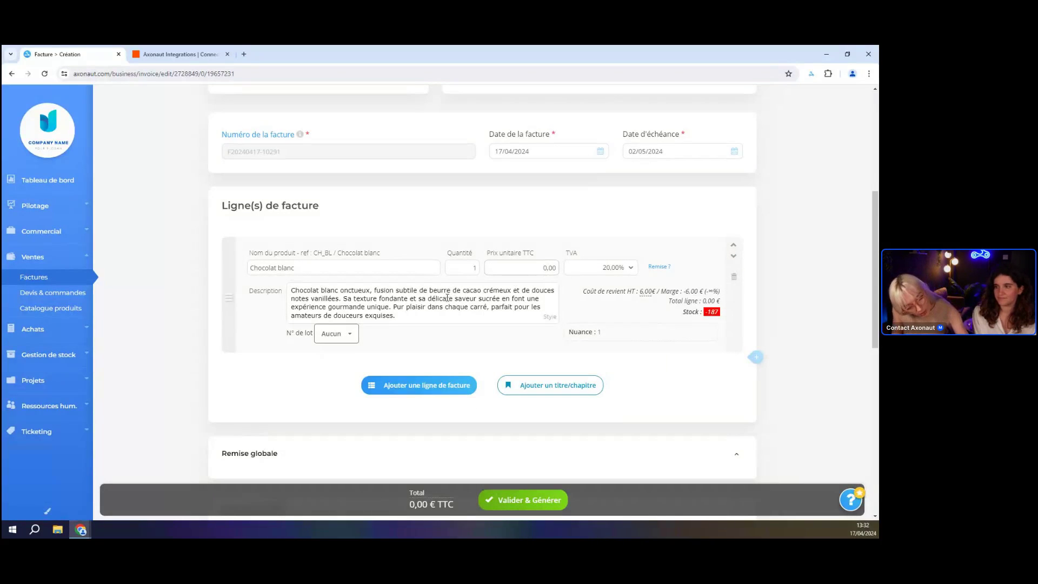
type("8")
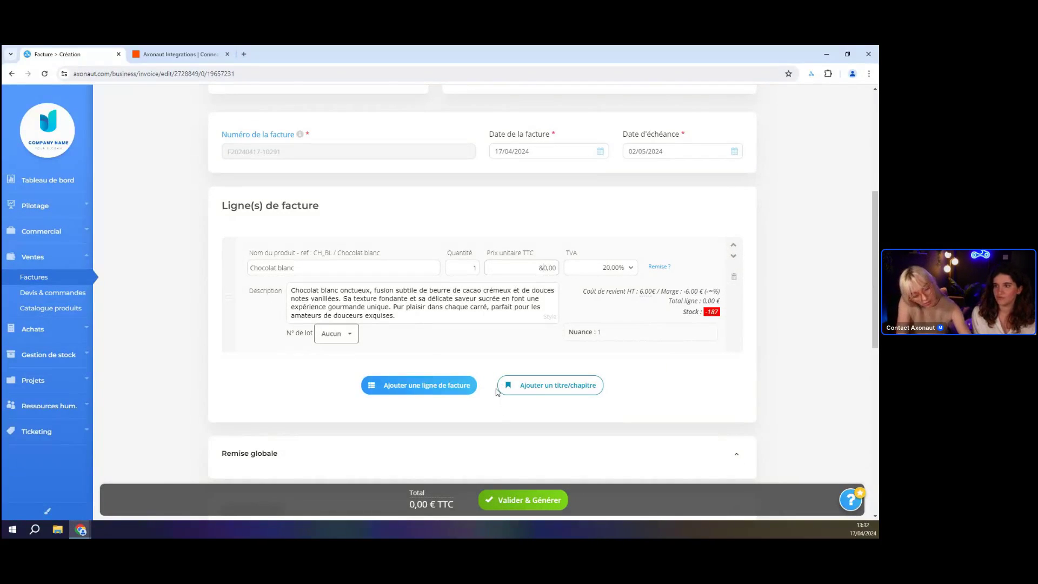
type("1")
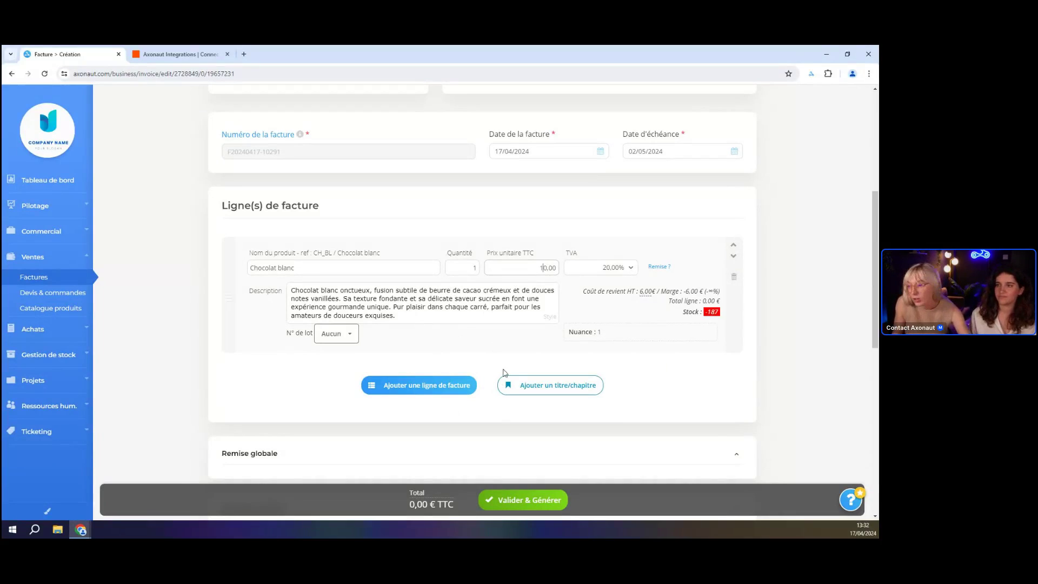
left_click(527, 499)
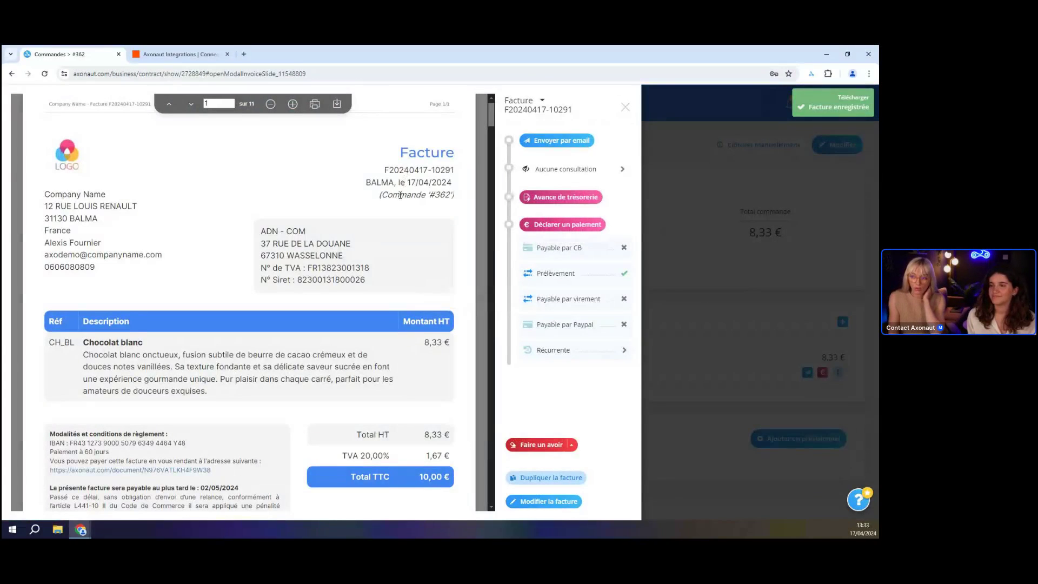
Highlight the order number under the title of the generated ADN - COM invoice, then close the invoice preview.
left_click_drag(400, 195, 431, 194)
left_click(452, 205)
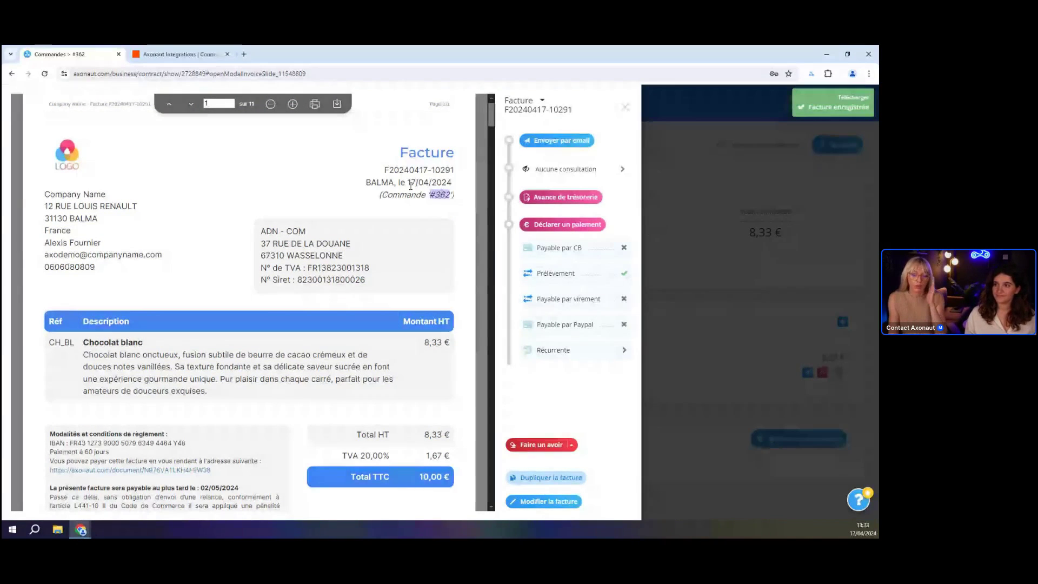
left_click(798, 356)
Disable "Afficher le numéro de commande sous le titre d'une facture" in the advanced Factures configuration and save it.
left_click(844, 103)
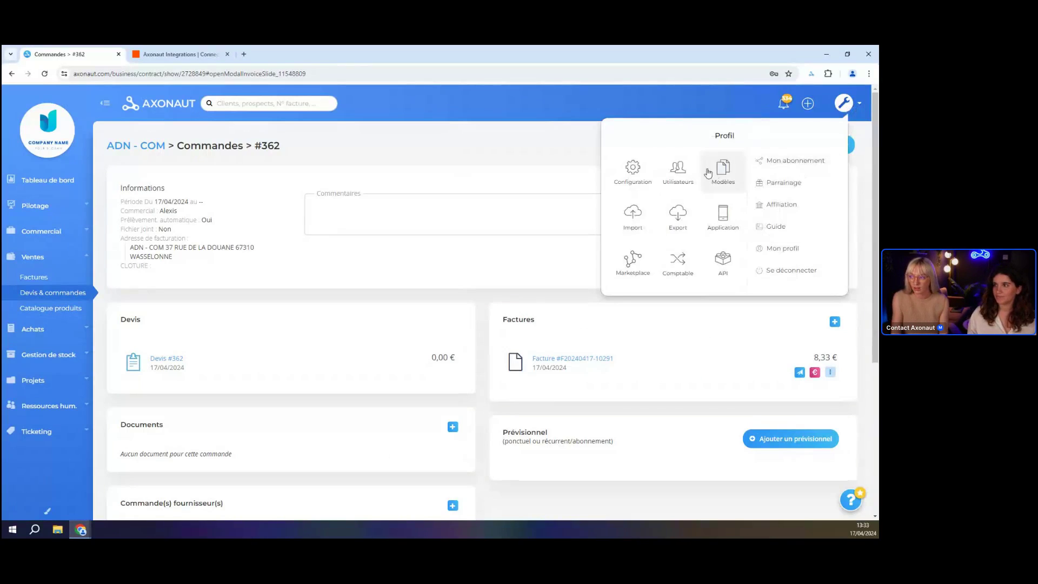
left_click(629, 167)
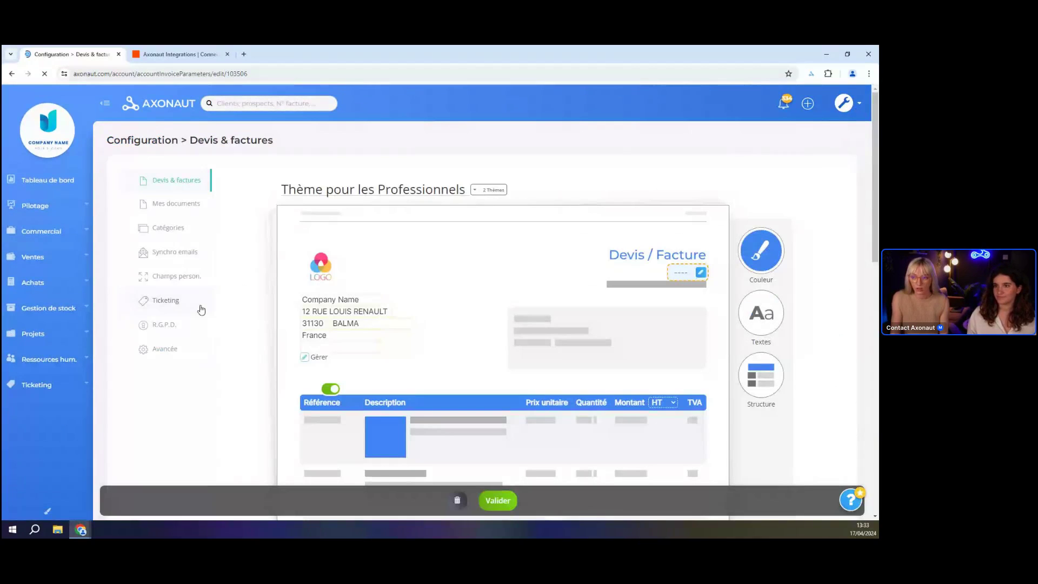
left_click(189, 353)
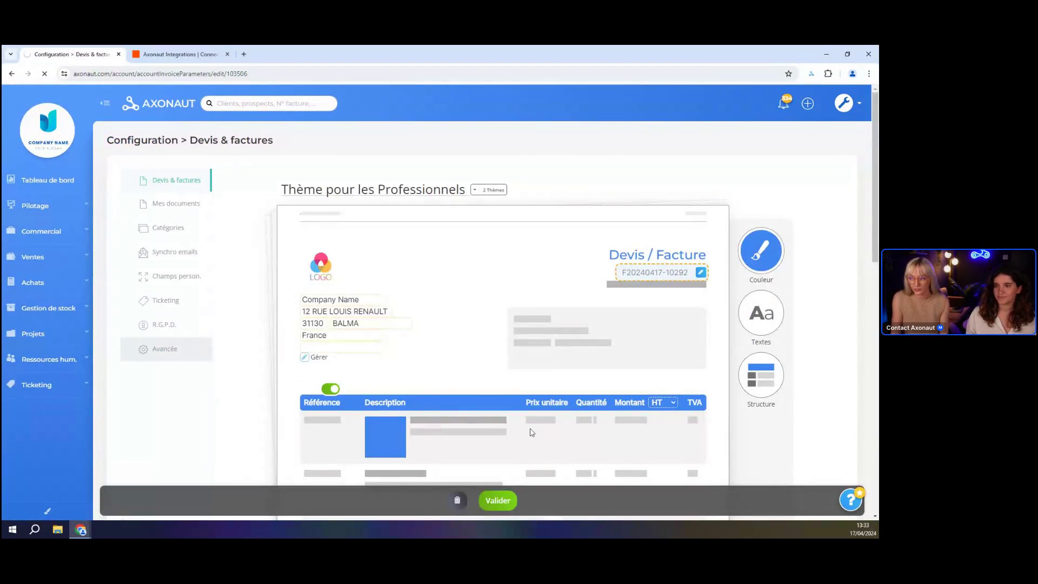
scroll(616, 400, "down", 4)
scroll(621, 392, "down", 15)
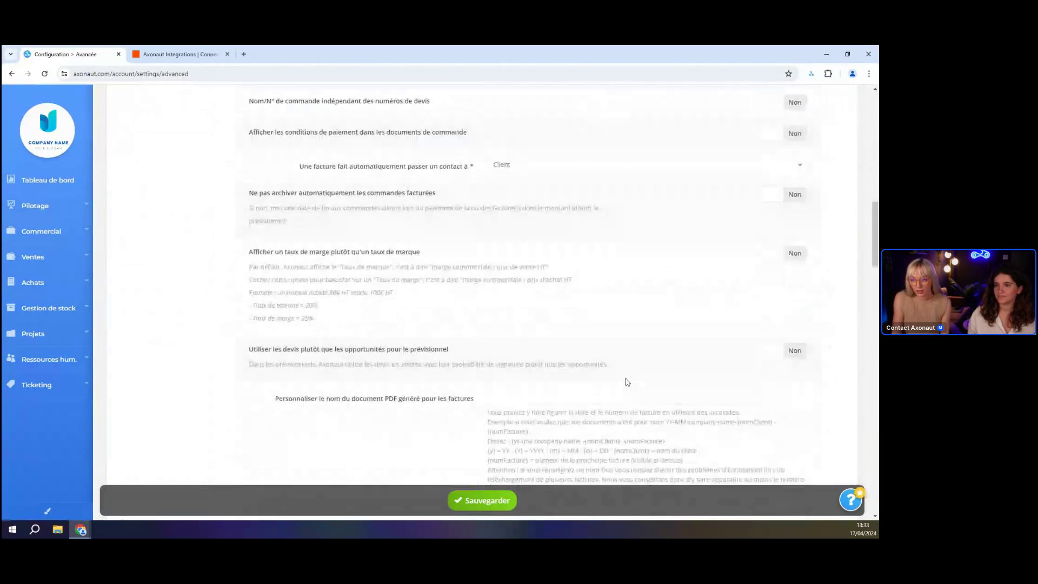
scroll(627, 382, "down", 5)
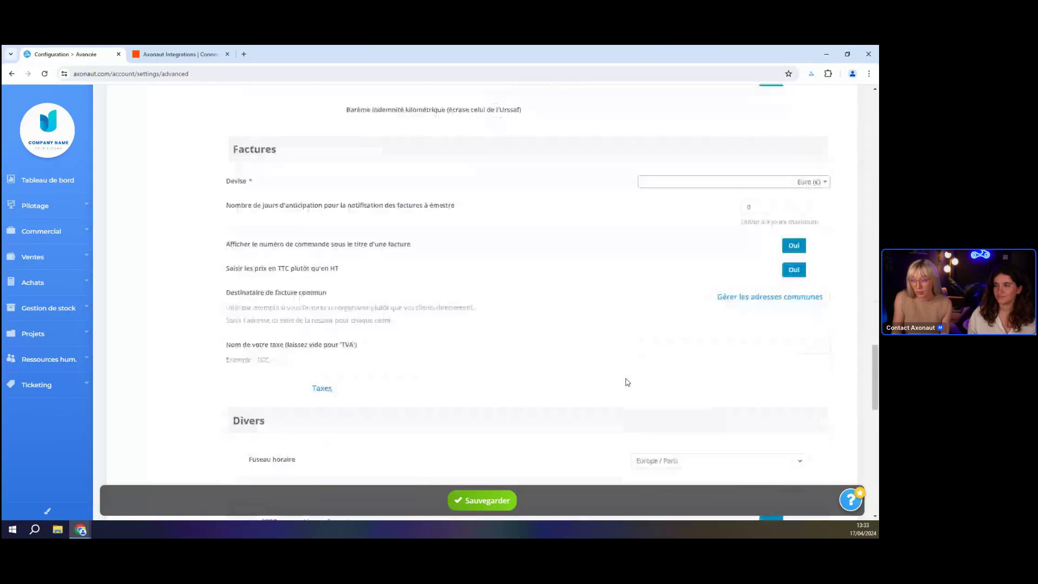
left_click(823, 249)
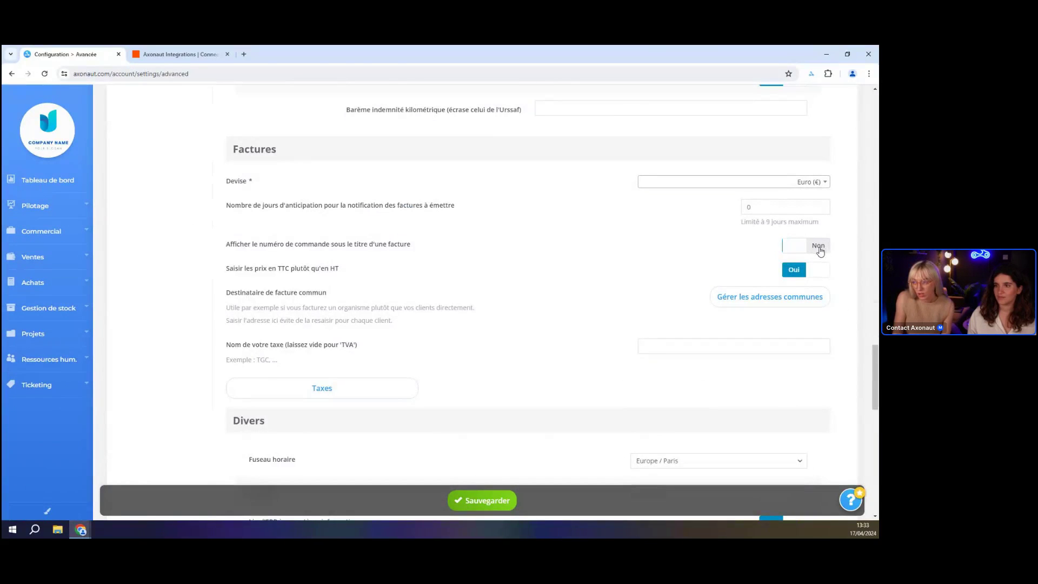
left_click(468, 501)
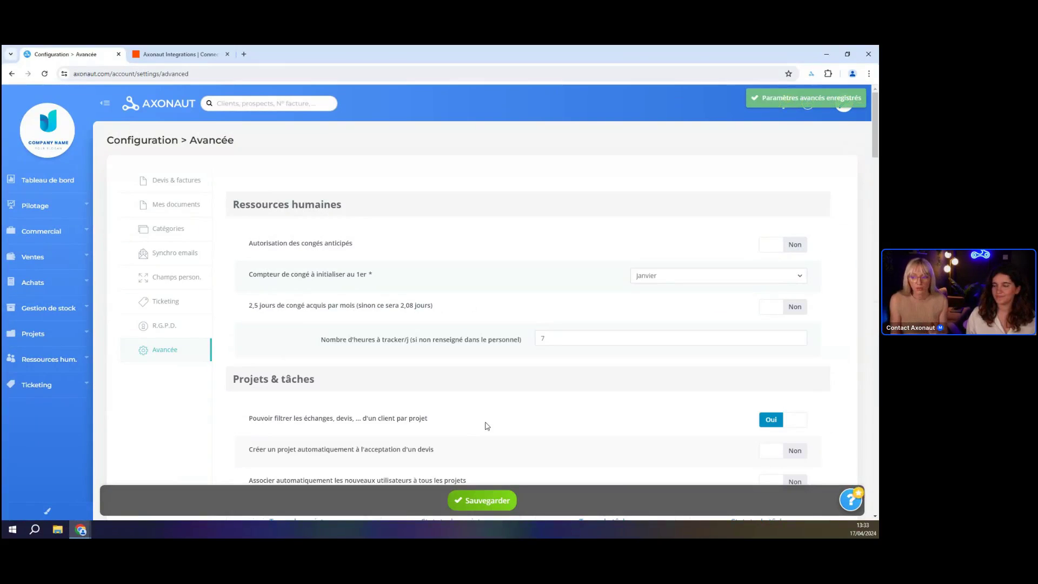
Review the order number option and the other Factures settings in the advanced configuration.
scroll(486, 426, "down", 5)
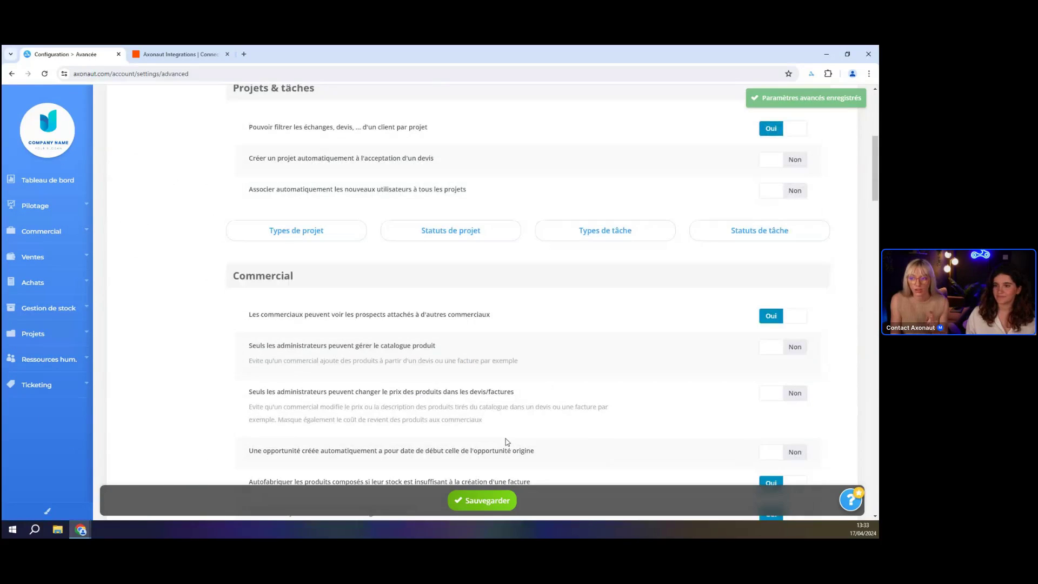
scroll(517, 411, "down", 9)
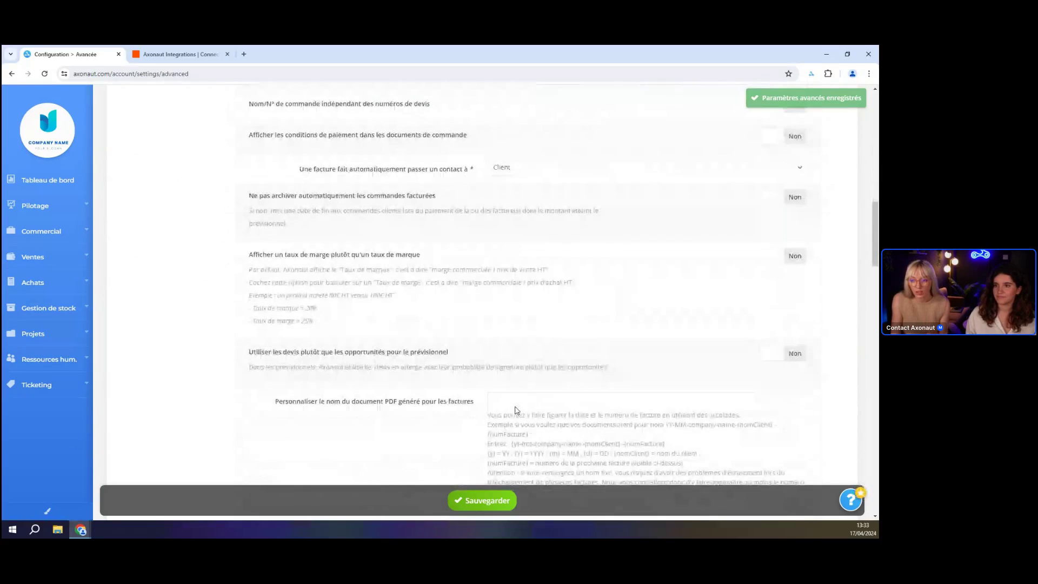
scroll(516, 411, "down", 8)
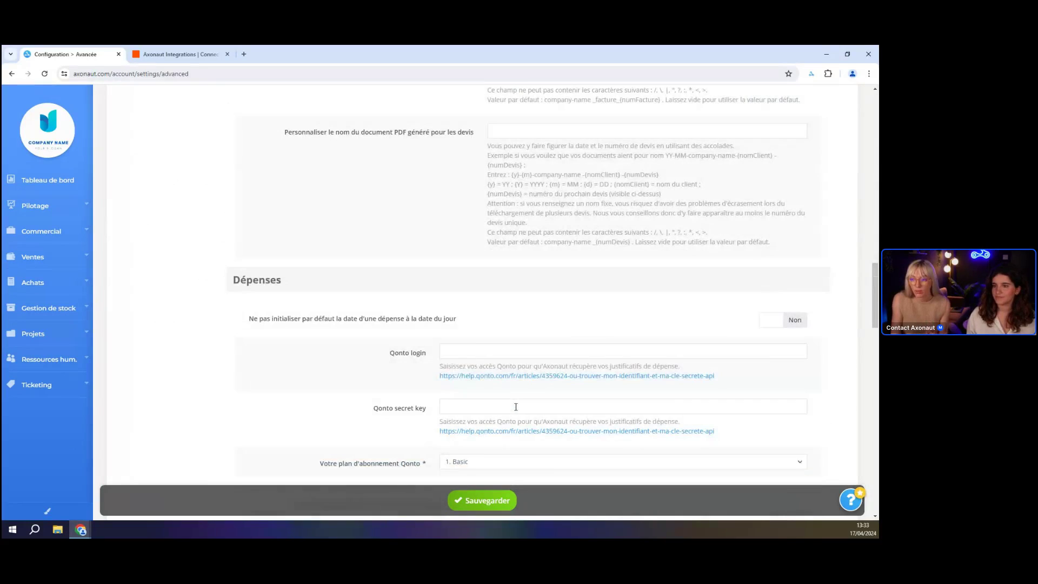
scroll(516, 406, "down", 6)
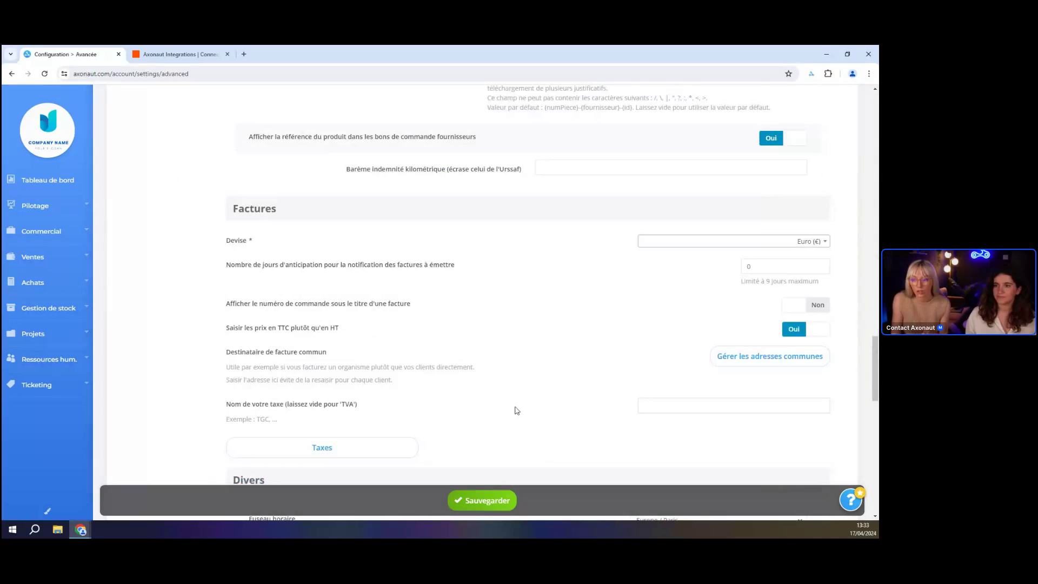
scroll(515, 411, "down", 1)
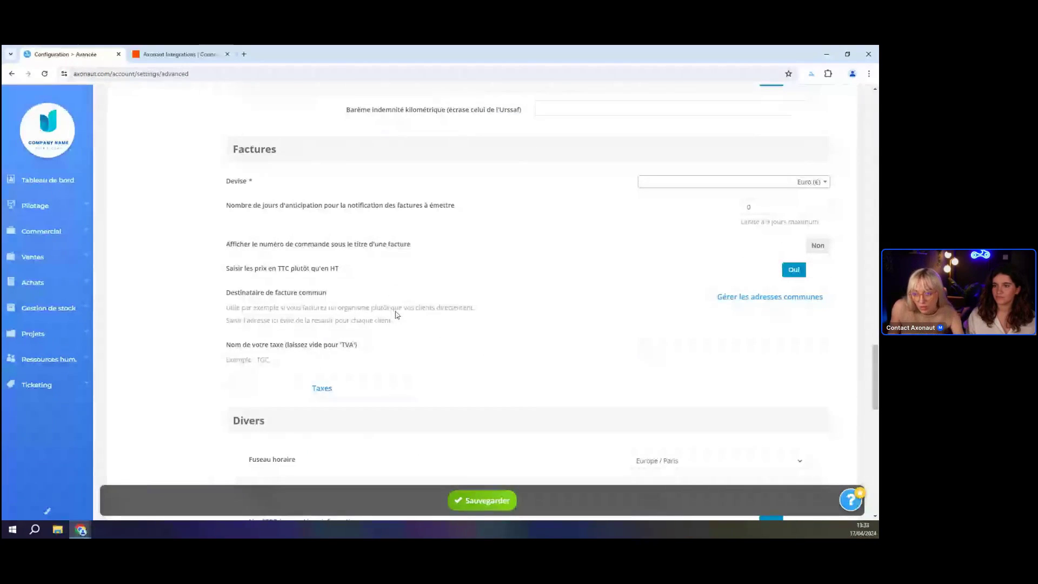
scroll(480, 283, "down", 1)
scroll(479, 283, "down", 1)
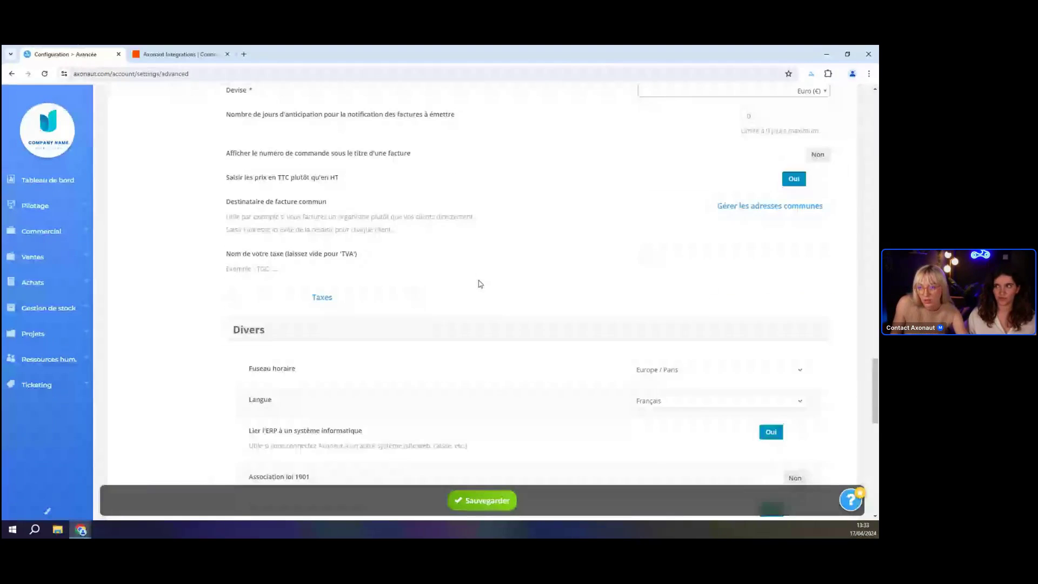
Locate and highlight the "Nom/N° de commande indépendant des numéros de devis" option in the Commercial advanced settings.
scroll(480, 284, "up", 6)
scroll(484, 285, "up", 12)
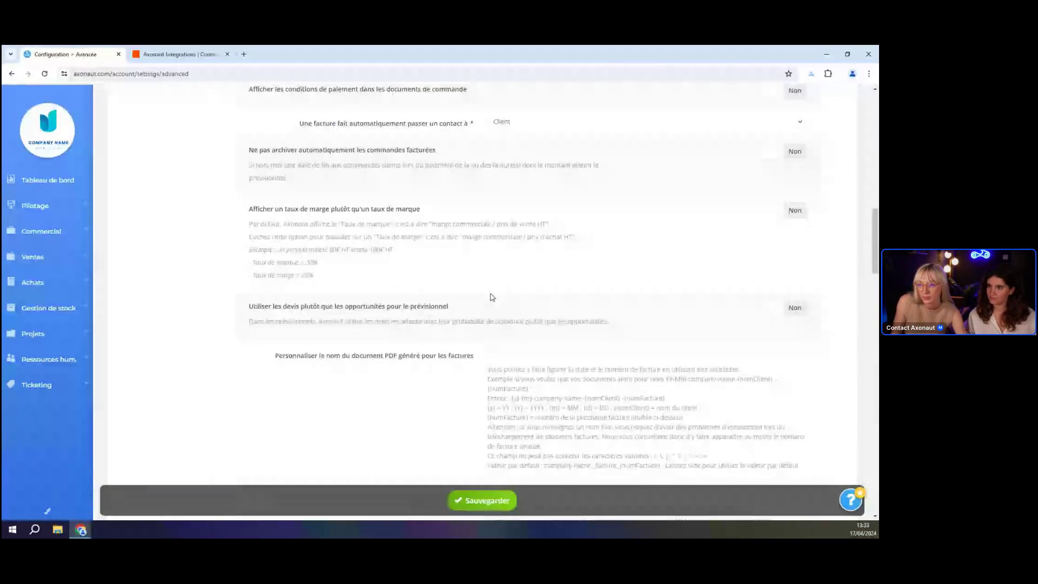
scroll(493, 303, "up", 10)
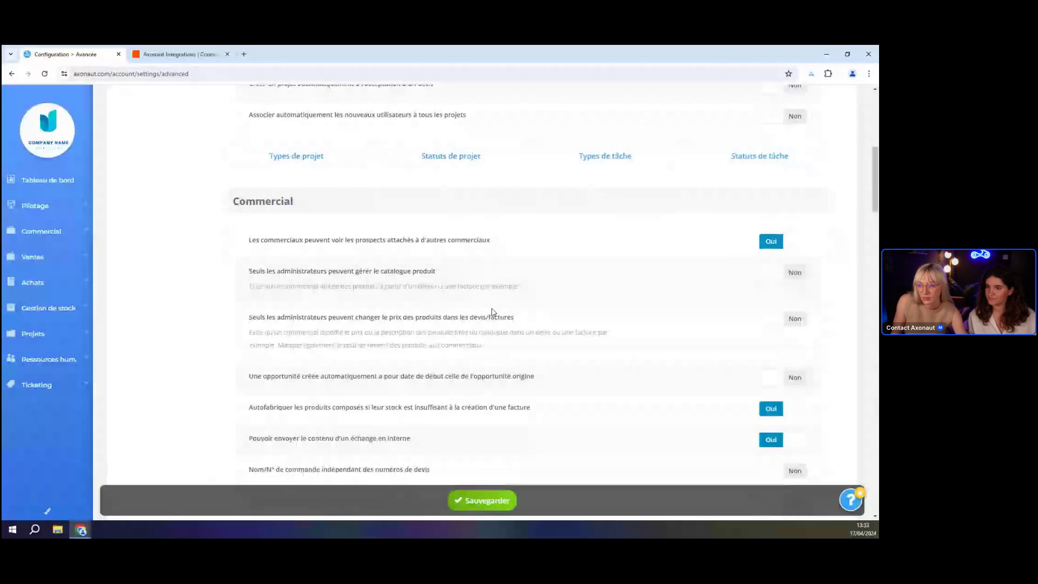
scroll(494, 311, "down", 3)
scroll(490, 308, "down", 2)
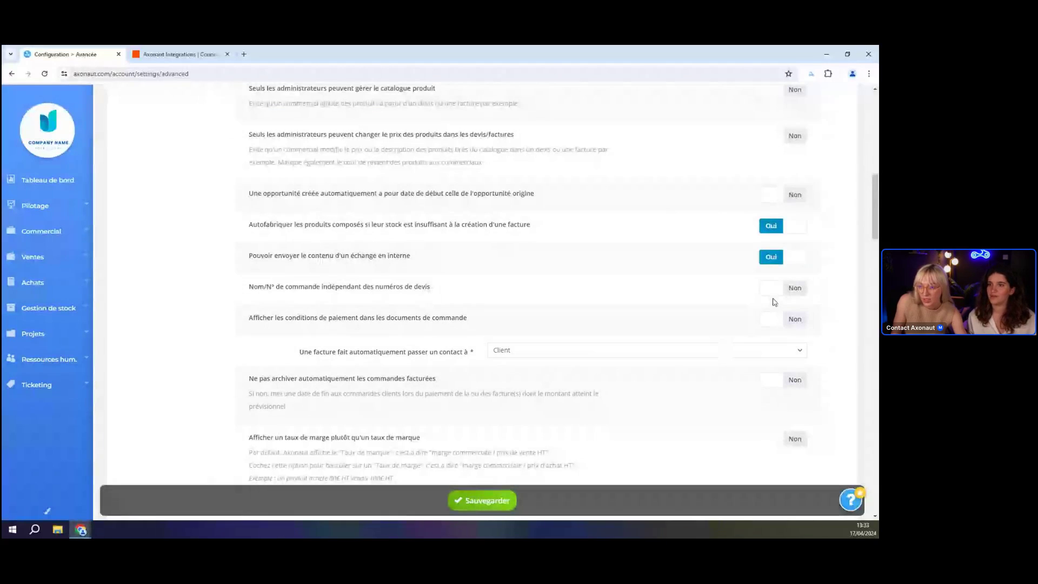
left_click_drag(274, 287, 424, 302)
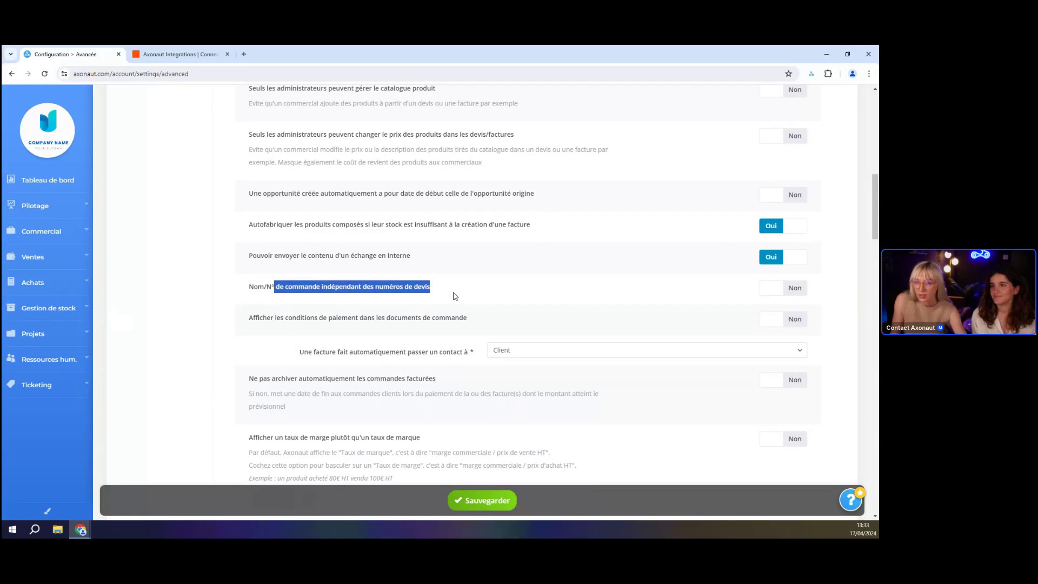
left_click(455, 298)
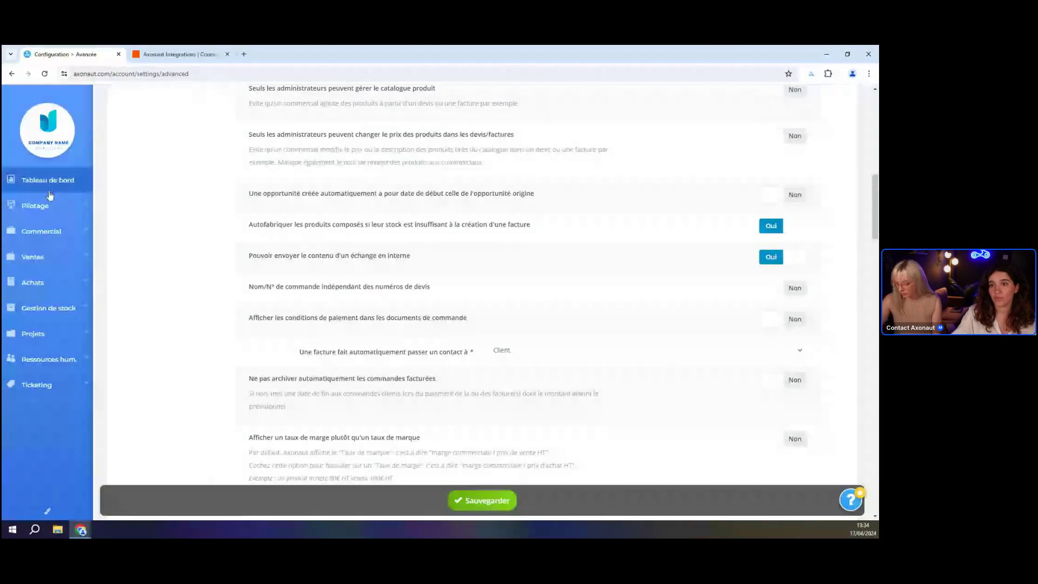
Open Rapprochement bancaire and reconcile the 26,00 € Revolut FR Business payment of 14/03/2024 with the suggested ADVANCED TRACKING invoice.
left_click(63, 208)
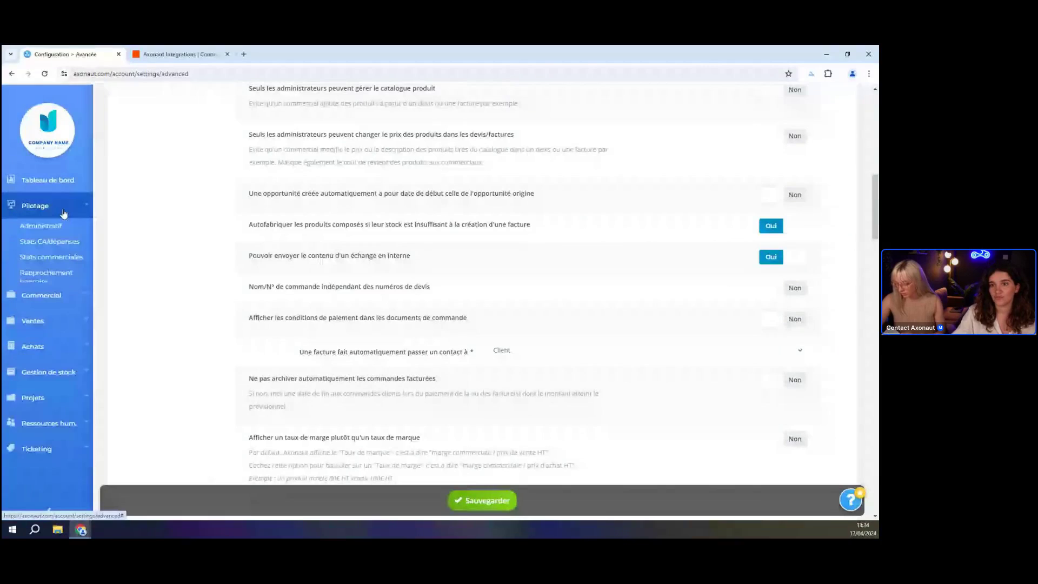
left_click(77, 274)
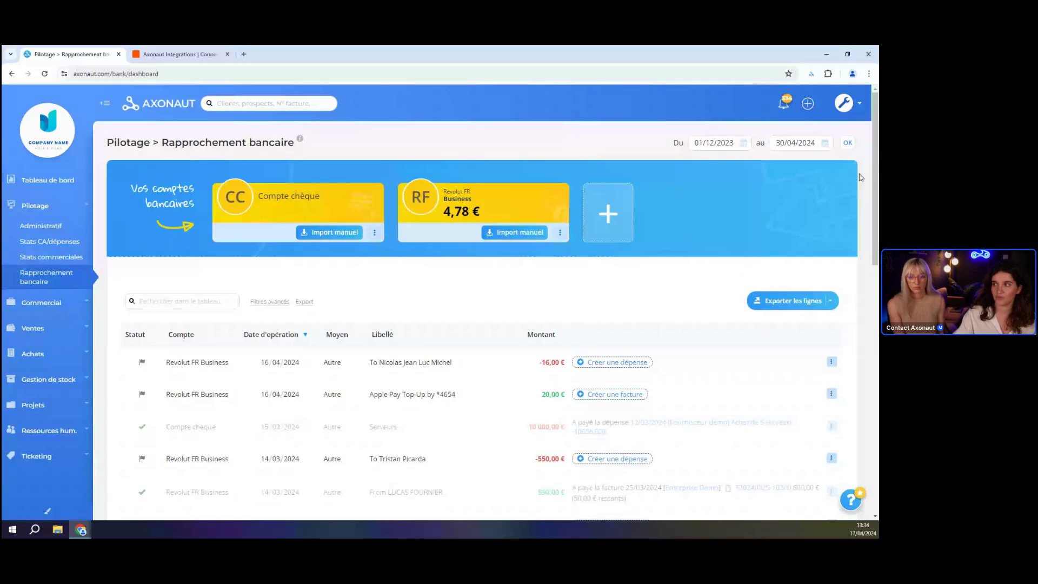
left_click_drag(878, 168, 879, 242)
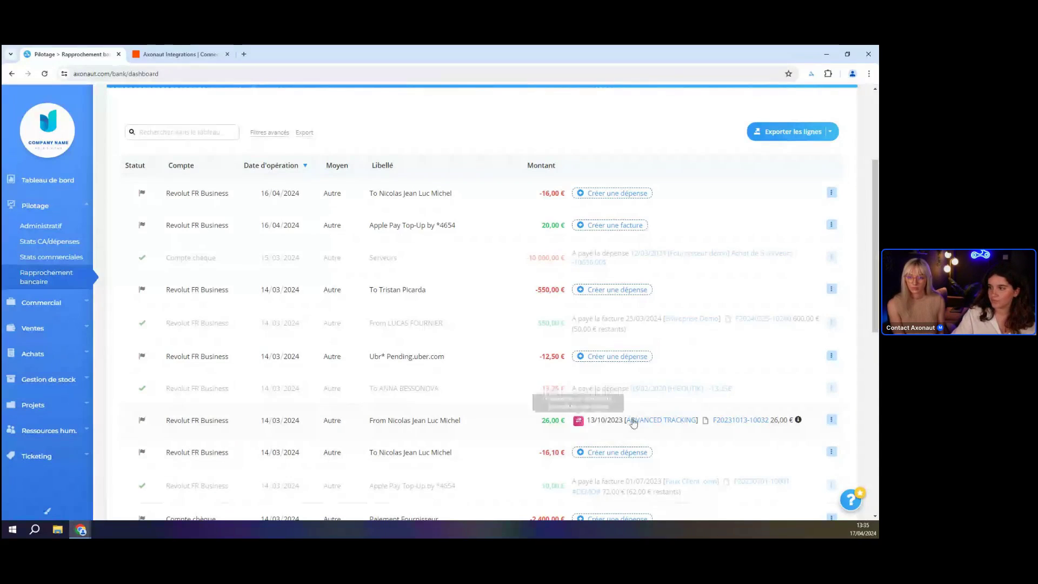
scroll(878, 285, "down", 2)
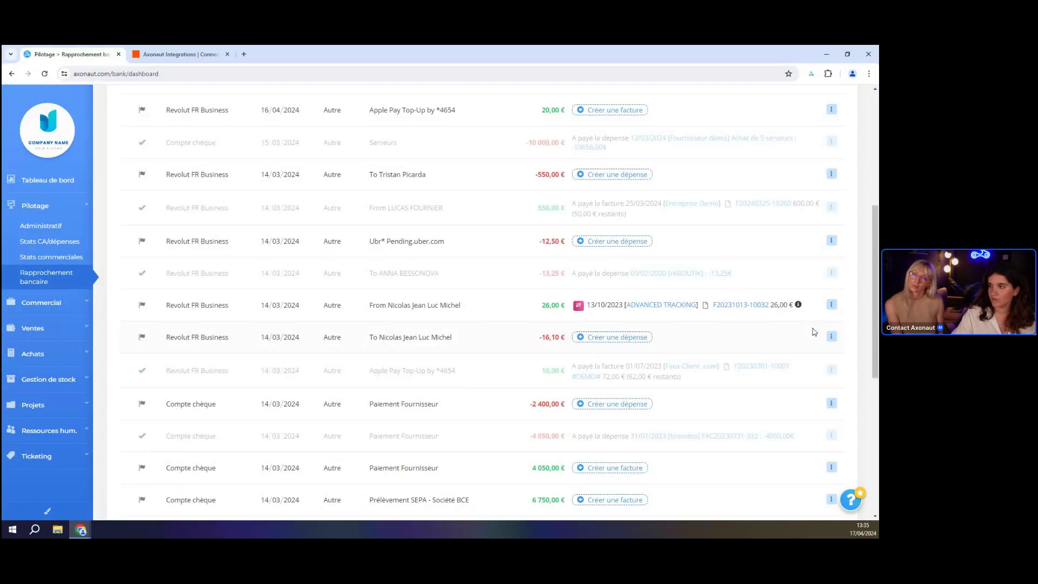
left_click(579, 306)
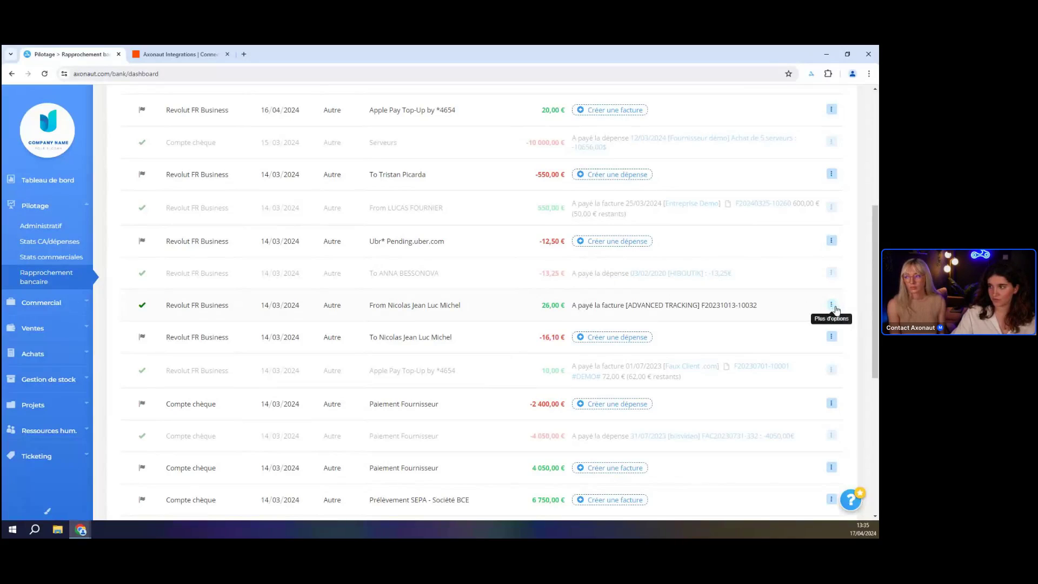
Look through the bank transactions and view the extra reconciliation options for the -16,00 € line of 16/04/2024.
left_click_drag(878, 228, 878, 358)
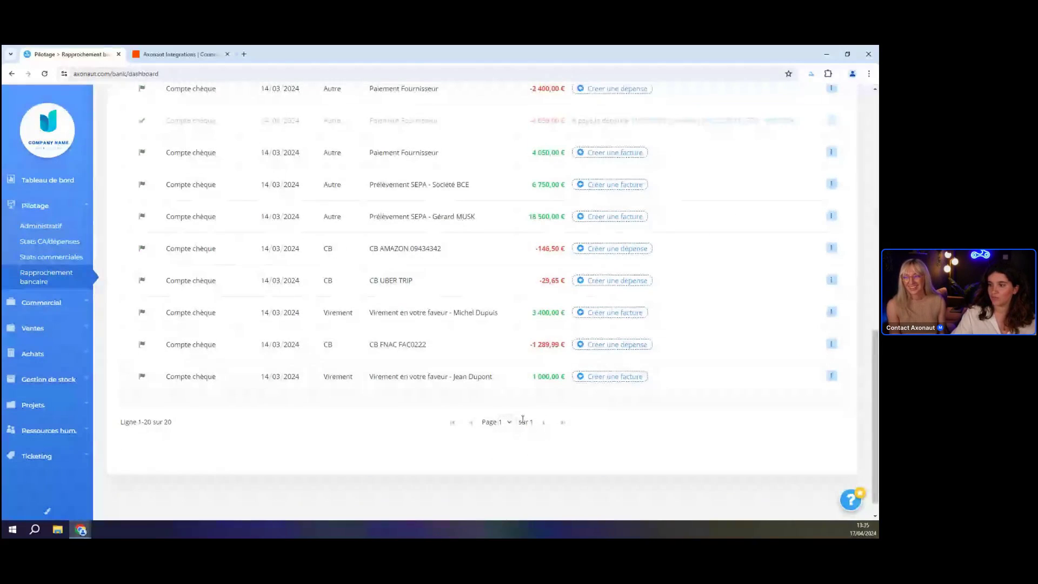
scroll(791, 272, "up", 10)
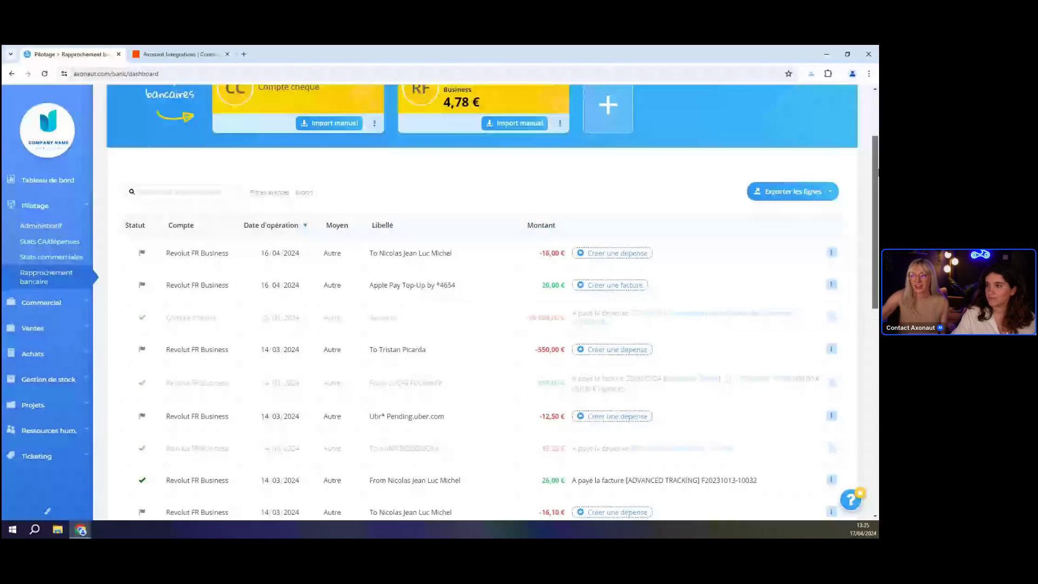
left_click(831, 271)
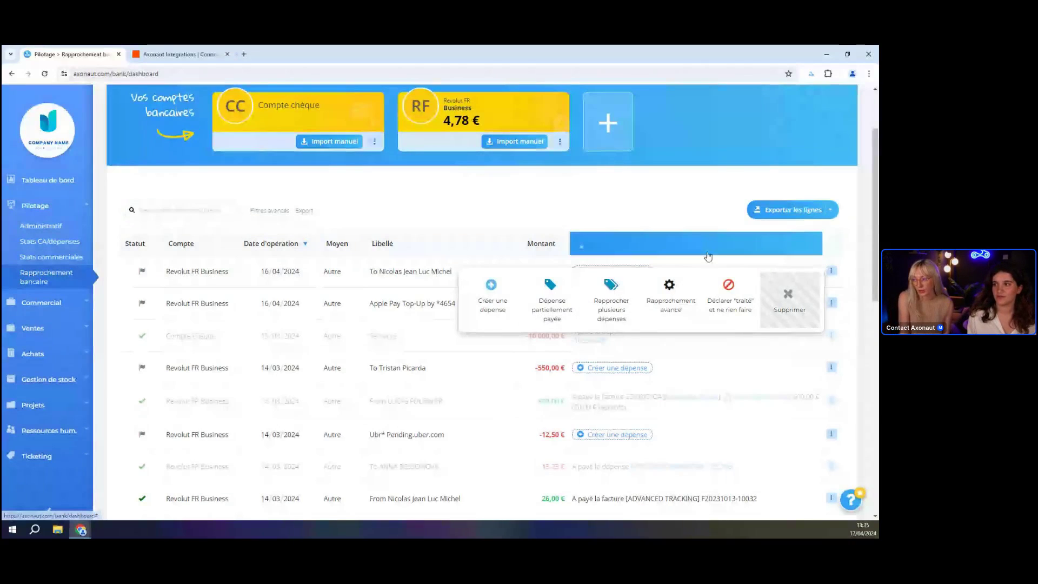
left_click(847, 275)
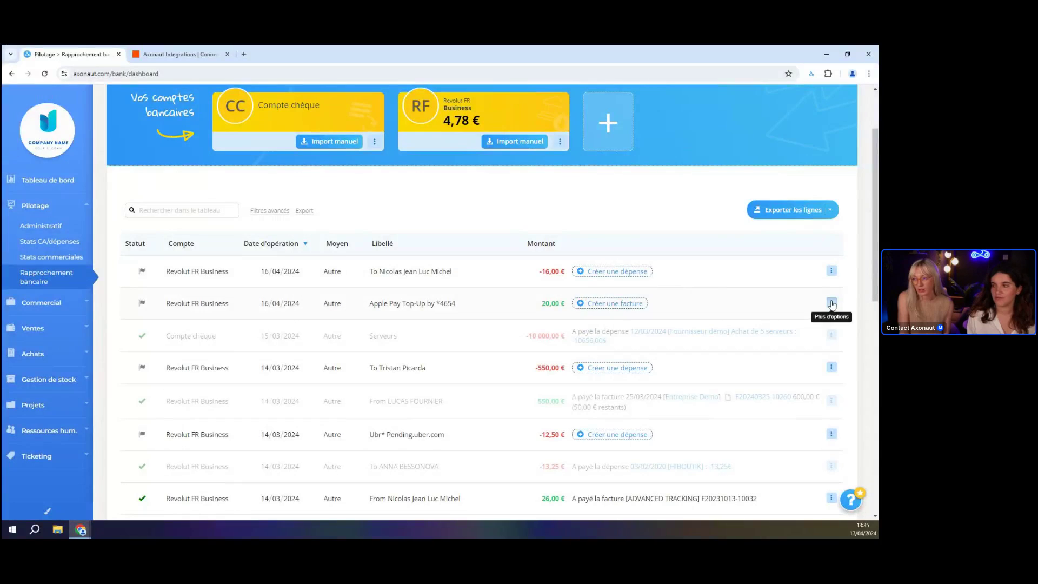
View the advanced reconciliation operations available for the 20,00 € Apple Pay Top-Up line of 16/04/2024 and close the list unchanged.
left_click(832, 302)
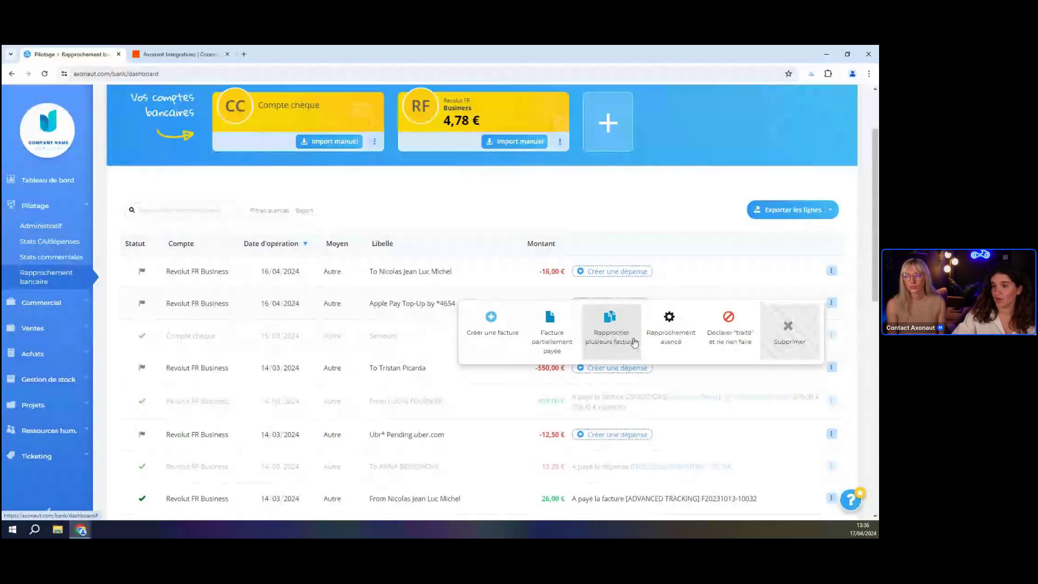
left_click(671, 326)
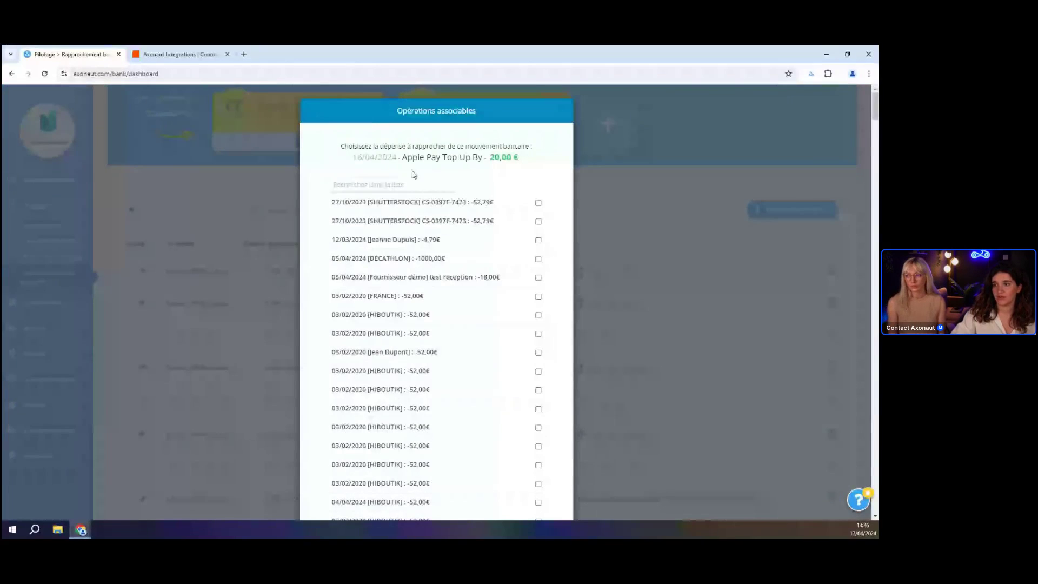
scroll(458, 251, "down", 3)
scroll(454, 250, "up", 3)
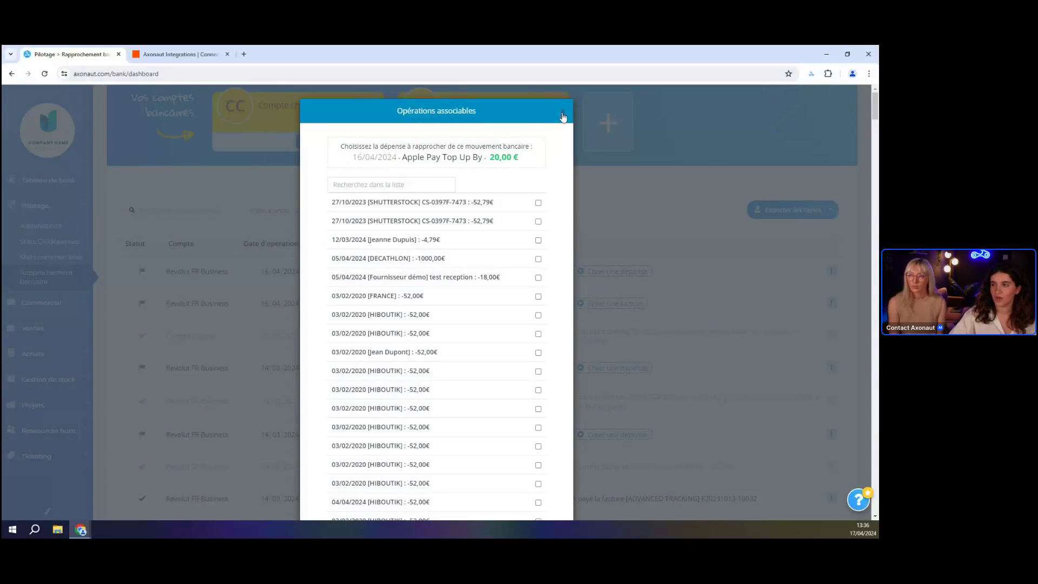
left_click(563, 115)
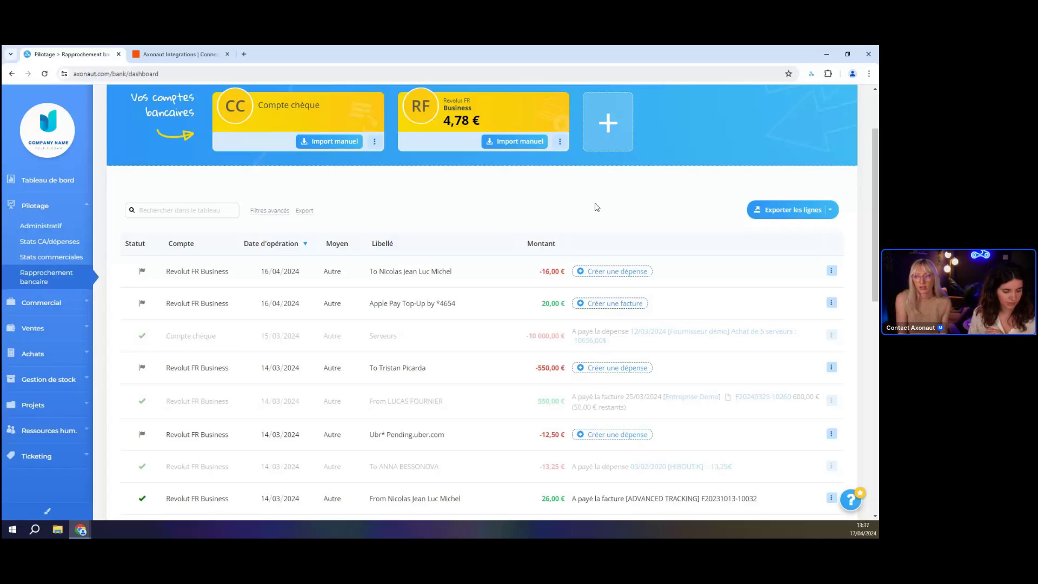
left_click(832, 302)
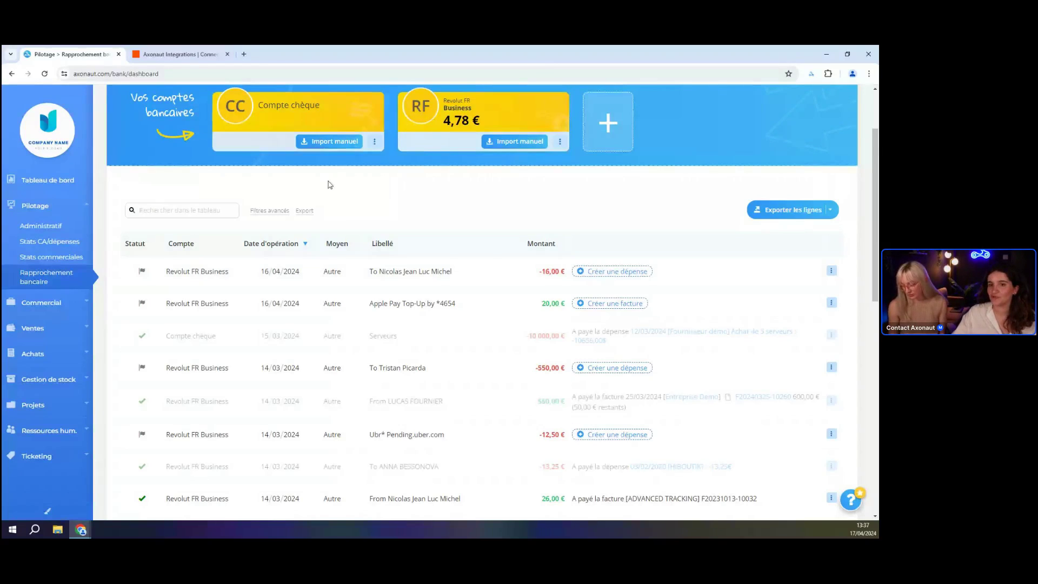
Show the advanced filters of the bank transactions and filter the Montant column by >1000.
left_click(278, 212)
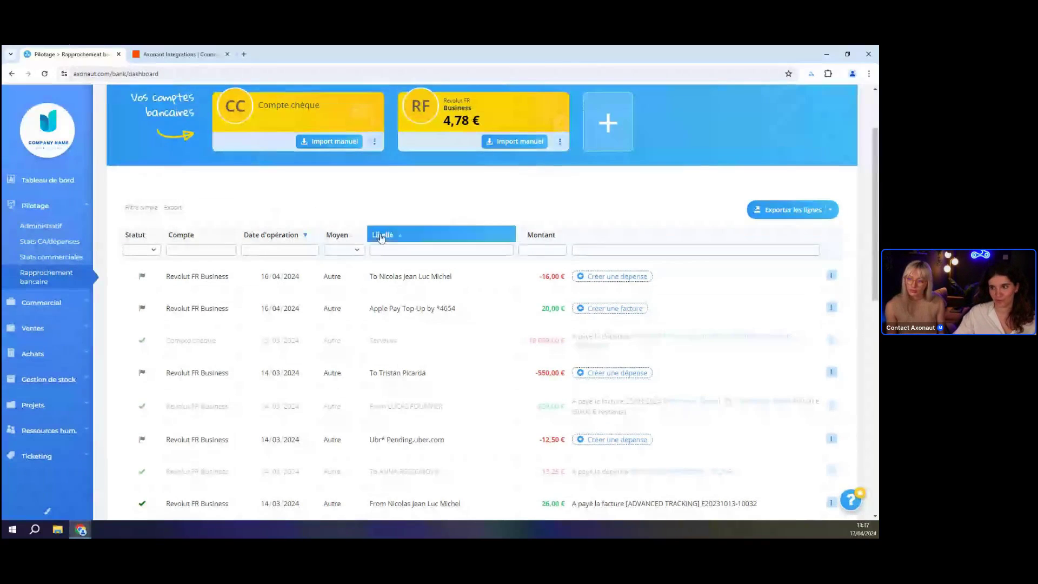
left_click(521, 250)
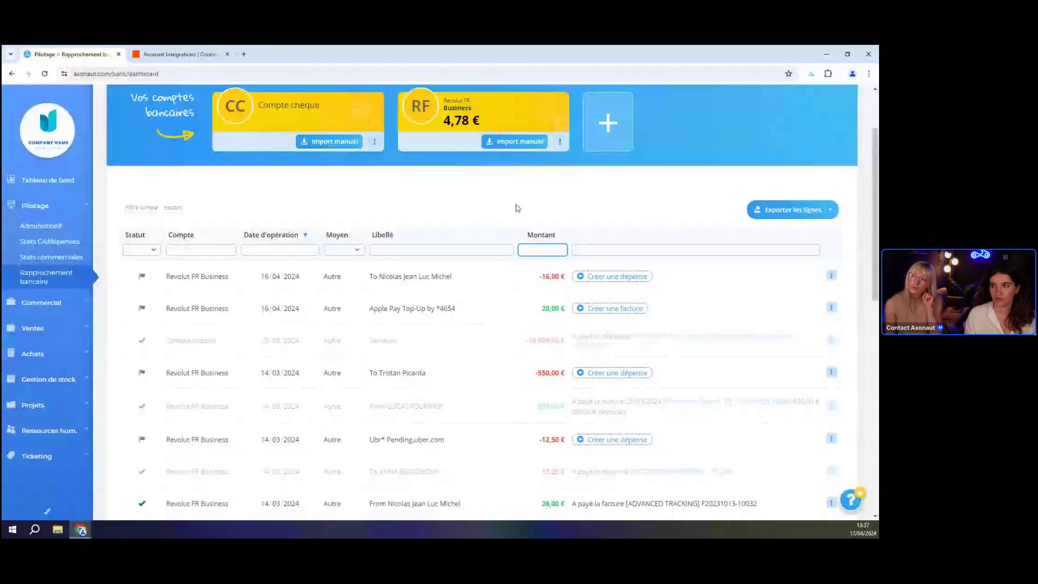
type(">1000")
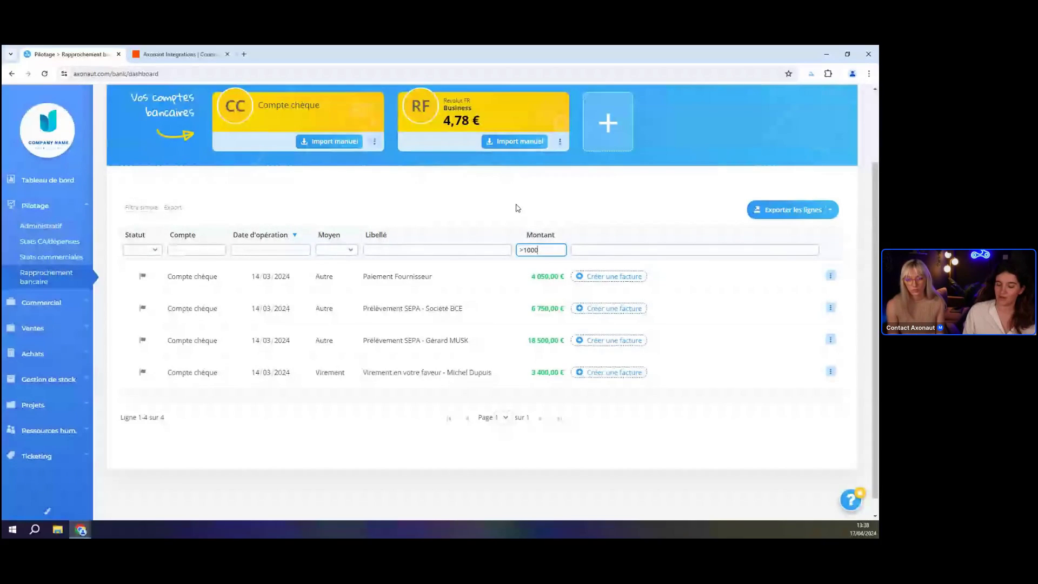
Change the Montant filter to >=1000 to include the exact amount, and clear the filter.
key("BackSpace")
key("BackSpace")
key("BackSpace")
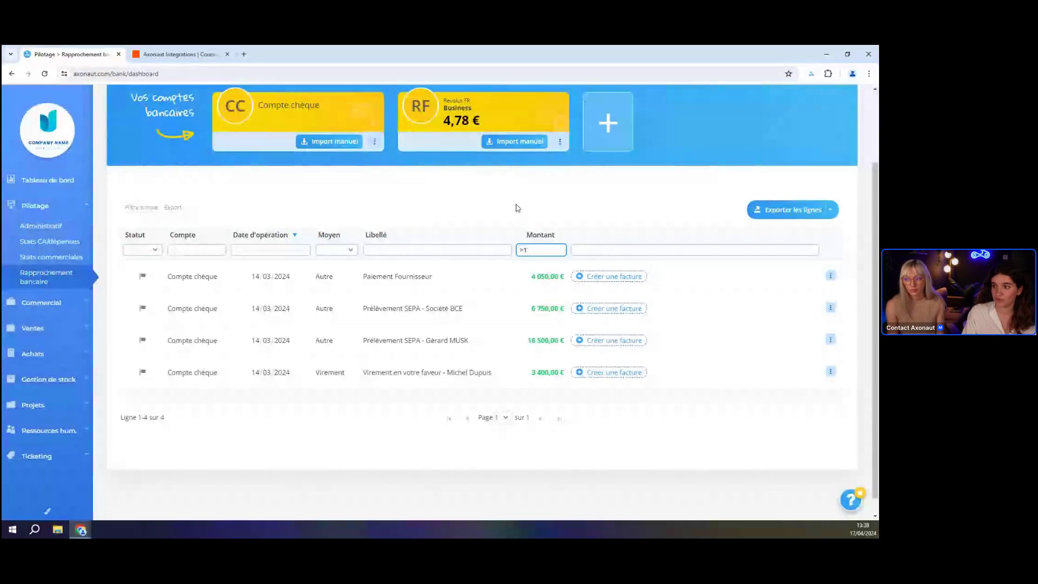
key("BackSpace")
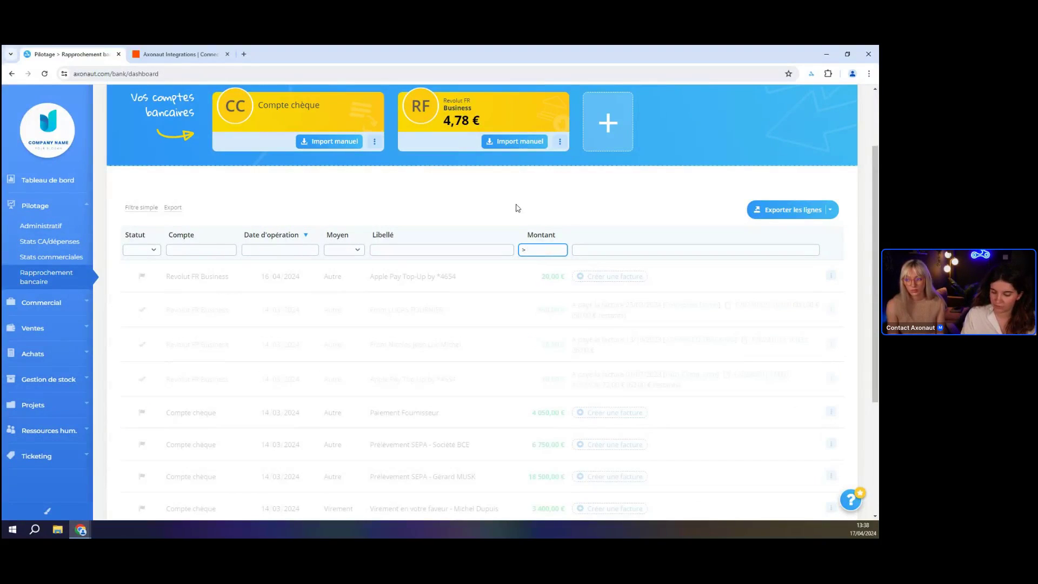
type("=1000")
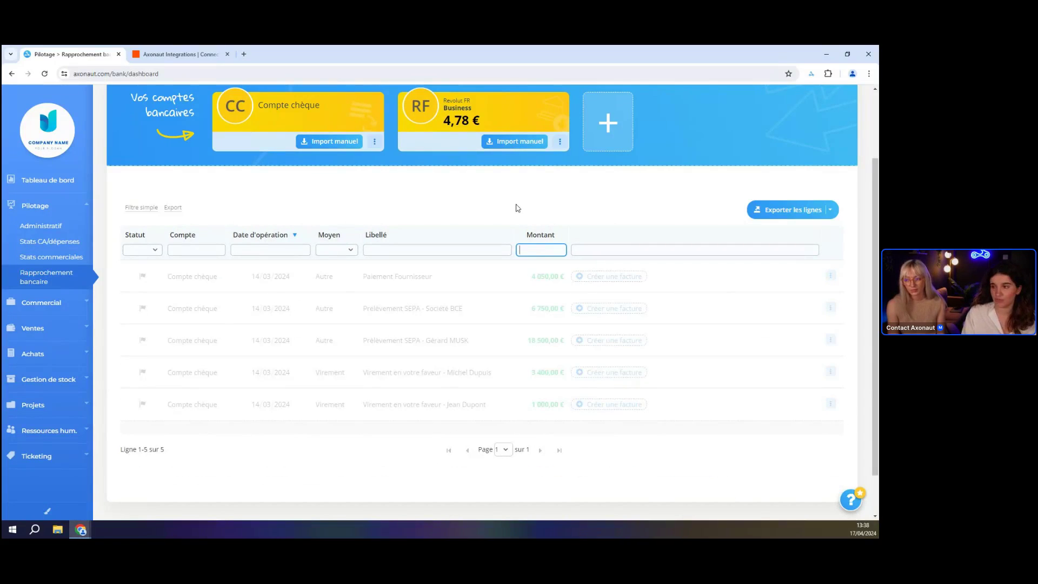
type("<")
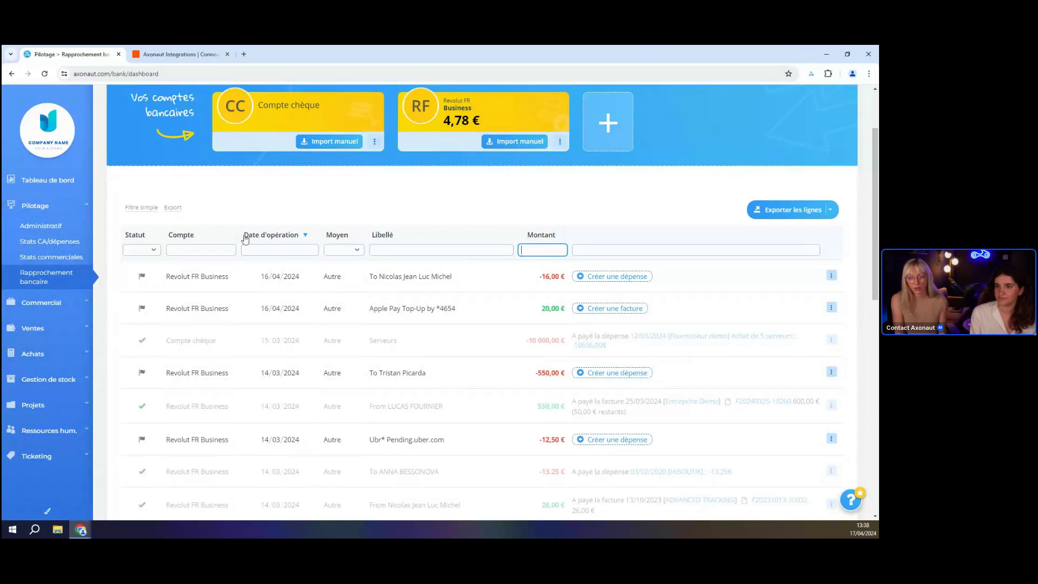
Open the Notes de frais list under Achats and view its payment status filter options.
left_click(44, 193)
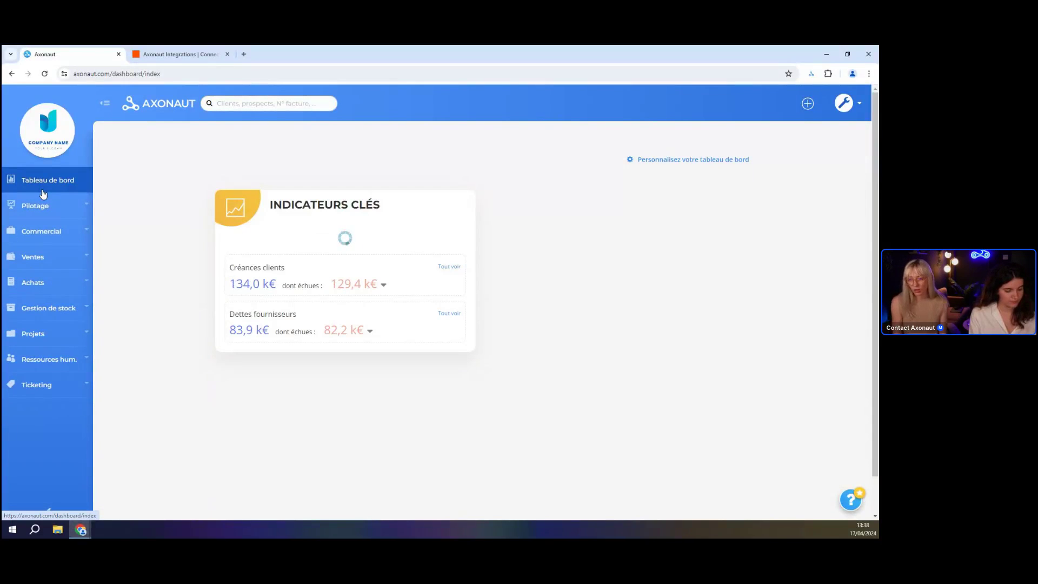
left_click(69, 284)
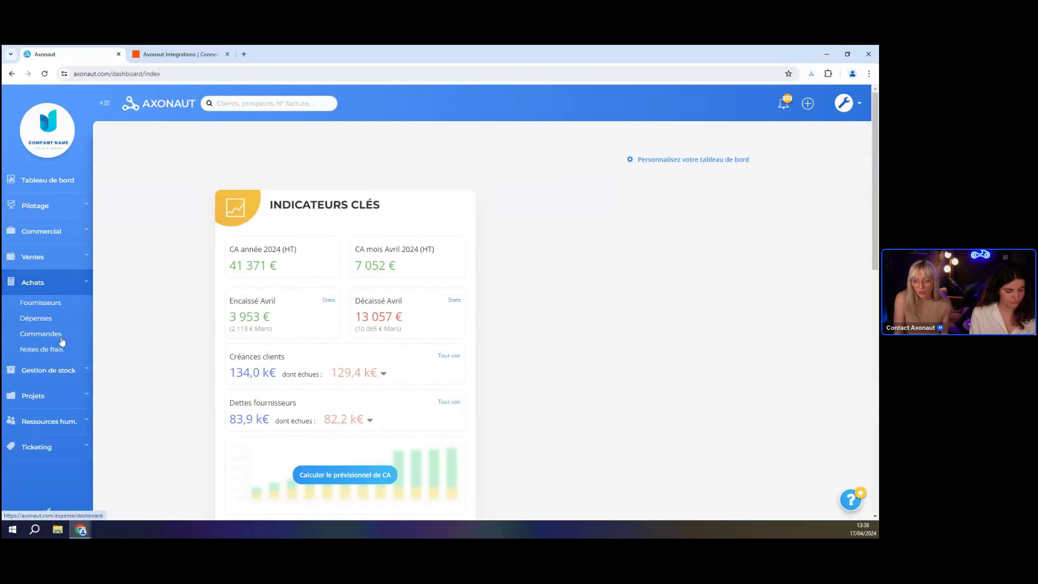
left_click(43, 349)
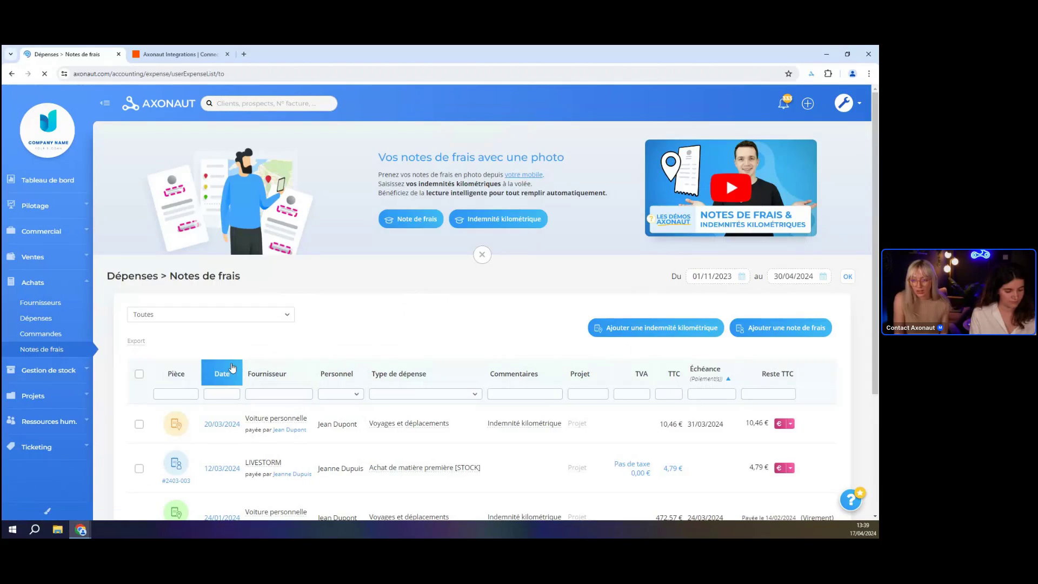
scroll(219, 386, "down", 2)
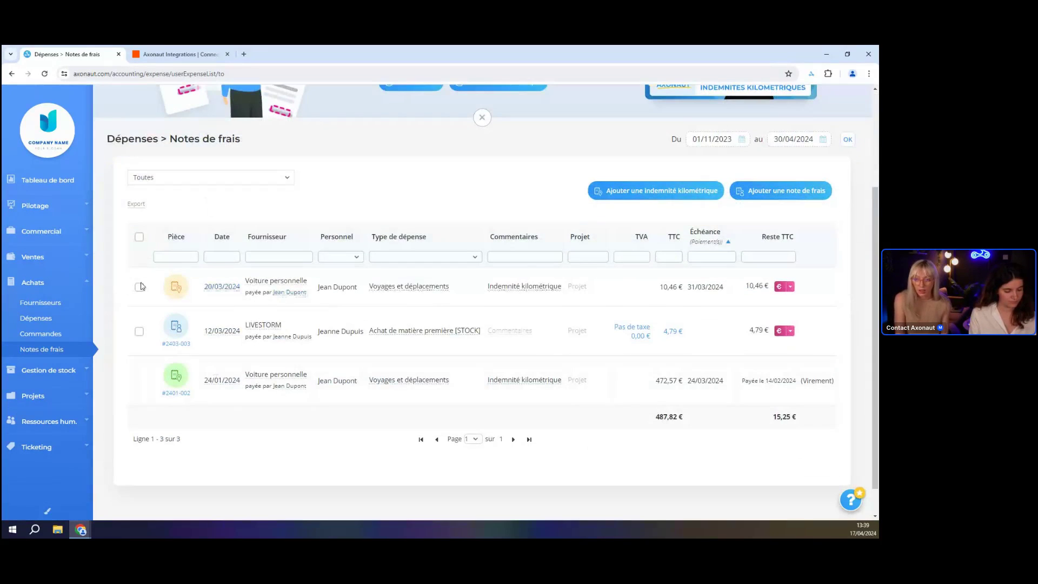
left_click(178, 179)
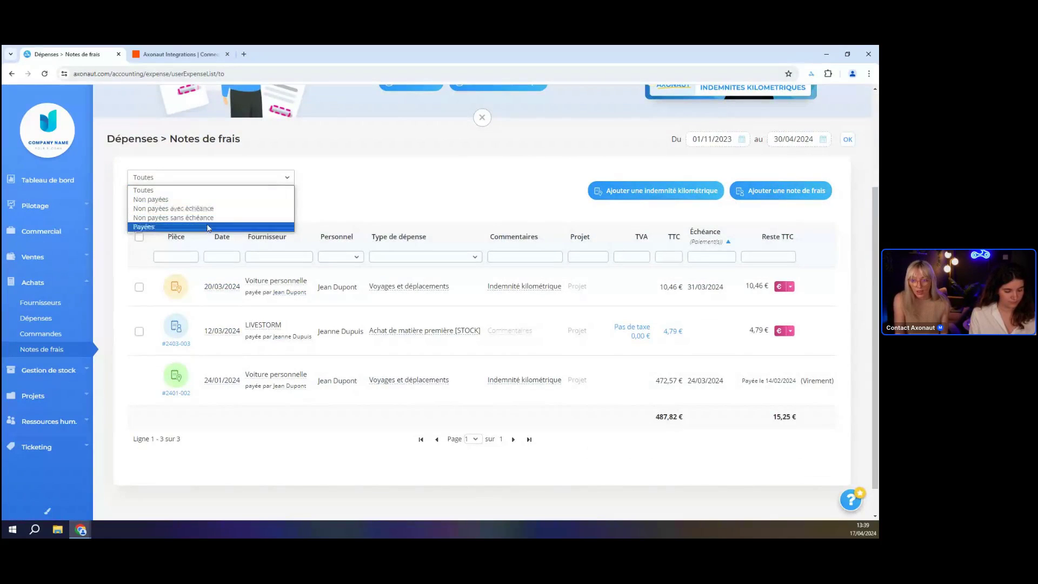
left_click(341, 204)
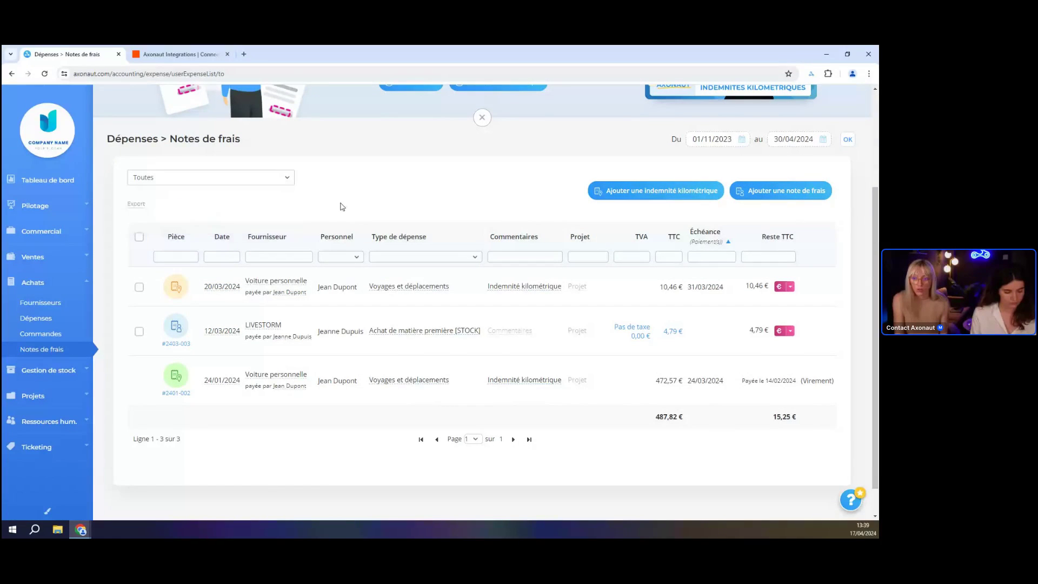
Select the expense notes of 20/03/2024 and 12/03/2024 to view the bulk payment actions, and deselect both.
left_click(139, 287)
left_click(139, 332)
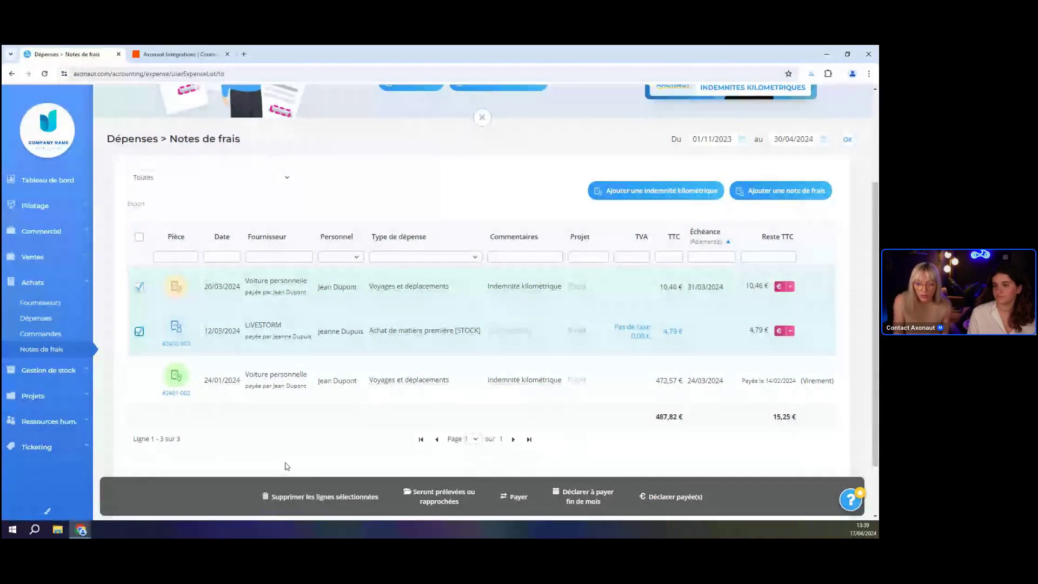
scroll(285, 464, "down", 1)
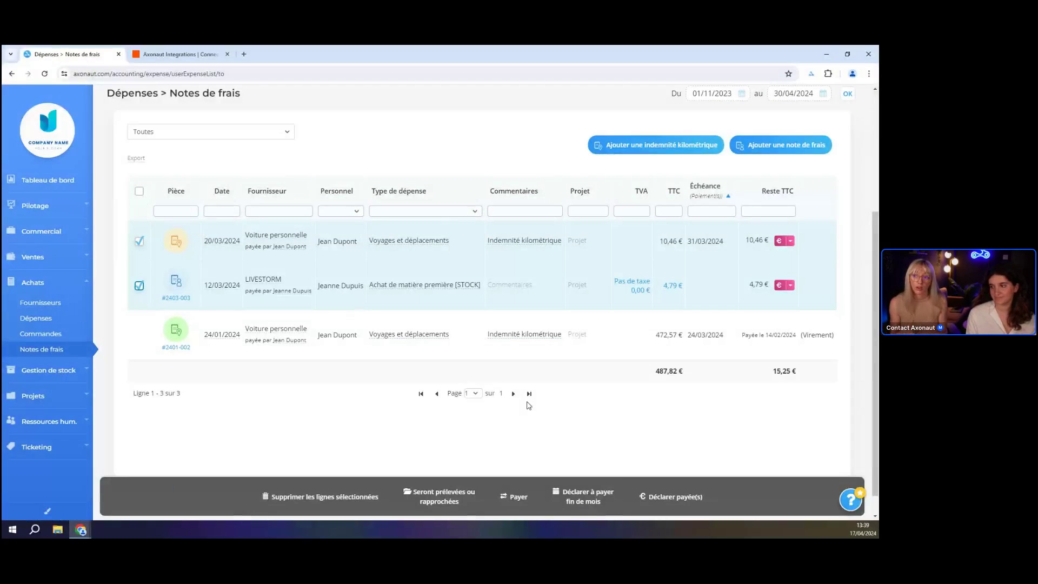
left_click(140, 242)
left_click(139, 285)
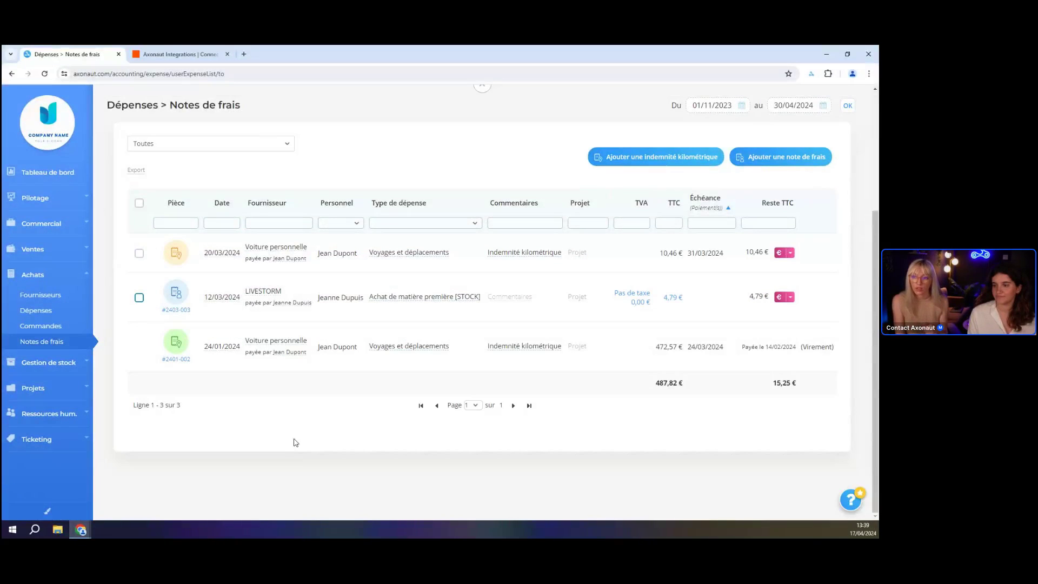
Open the Liste de tâches templates in the Modèles settings.
scroll(292, 452, "up", 1)
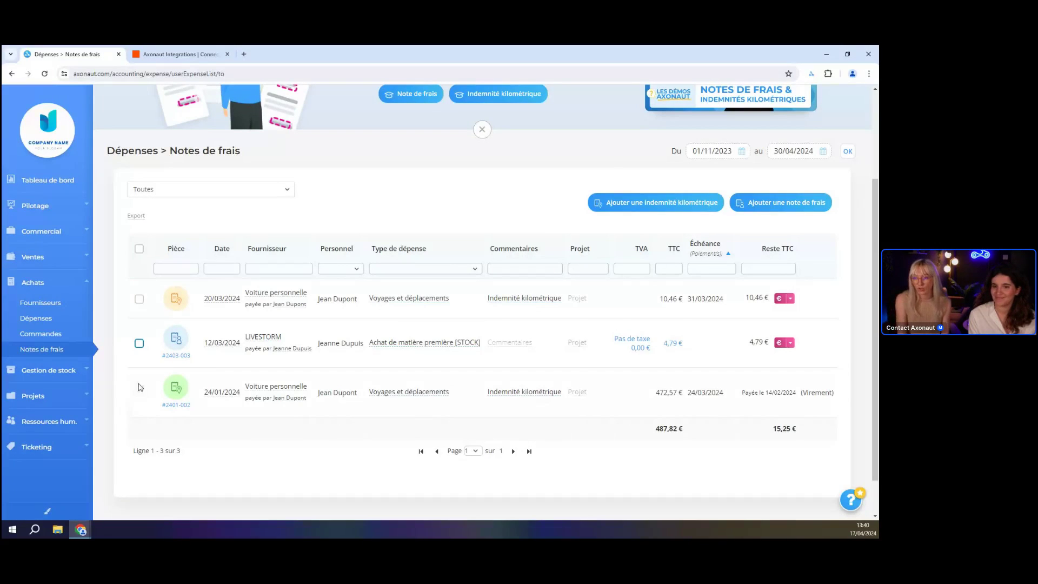
scroll(600, 165, "up", 2)
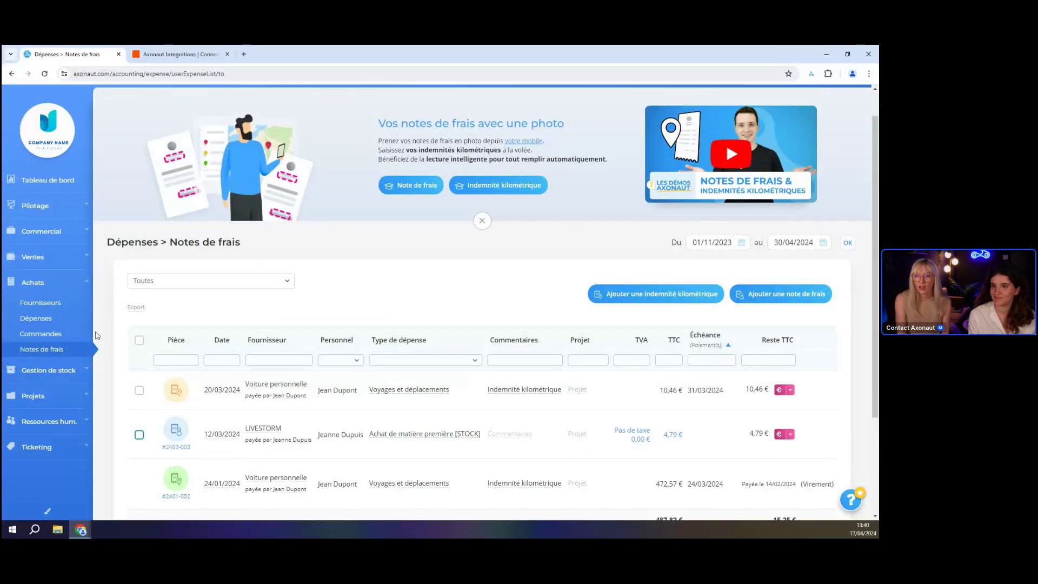
scroll(785, 194, "up", 1)
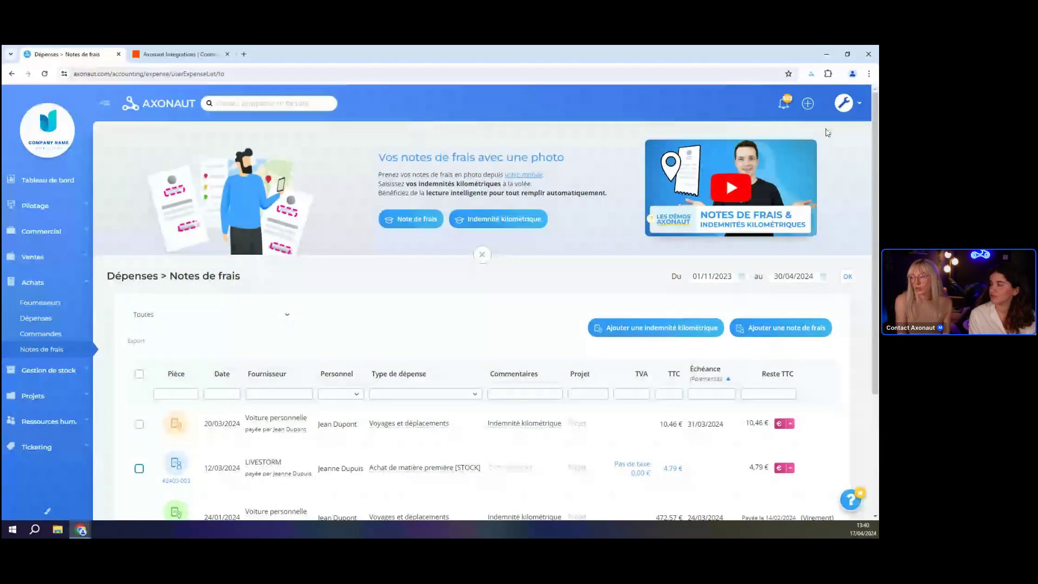
left_click(844, 103)
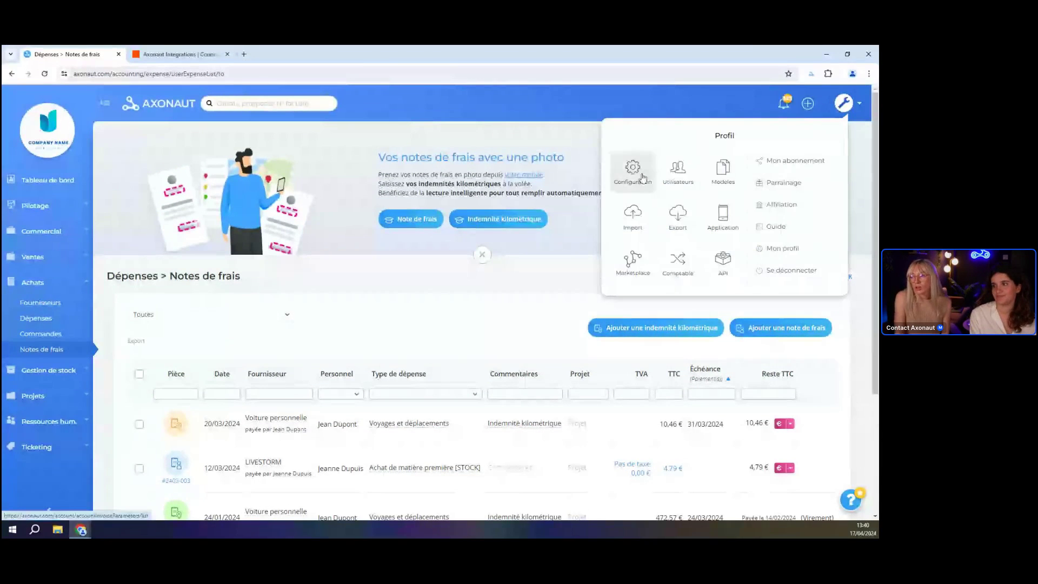
left_click(723, 169)
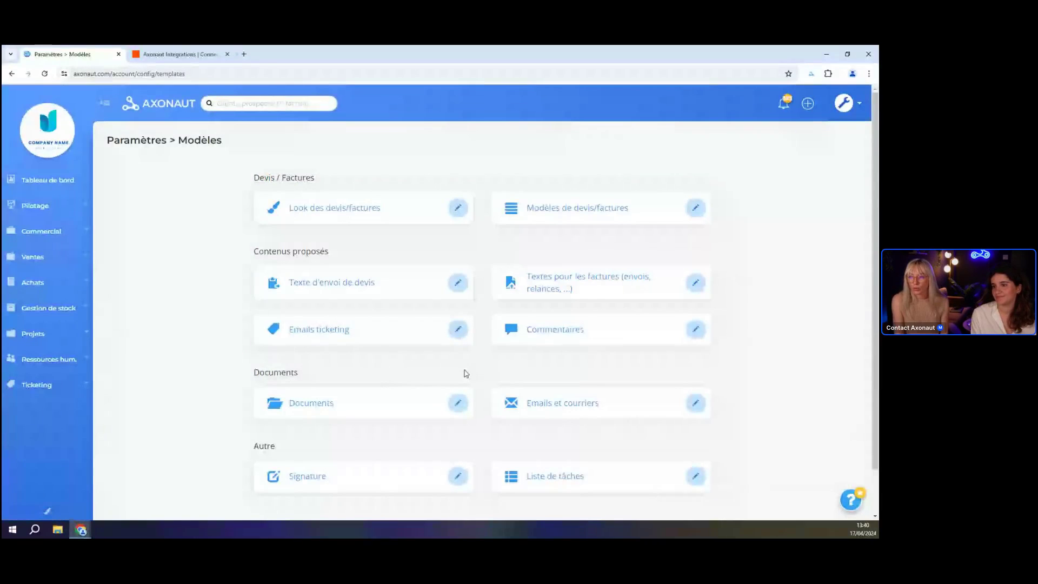
scroll(591, 318, "down", 2)
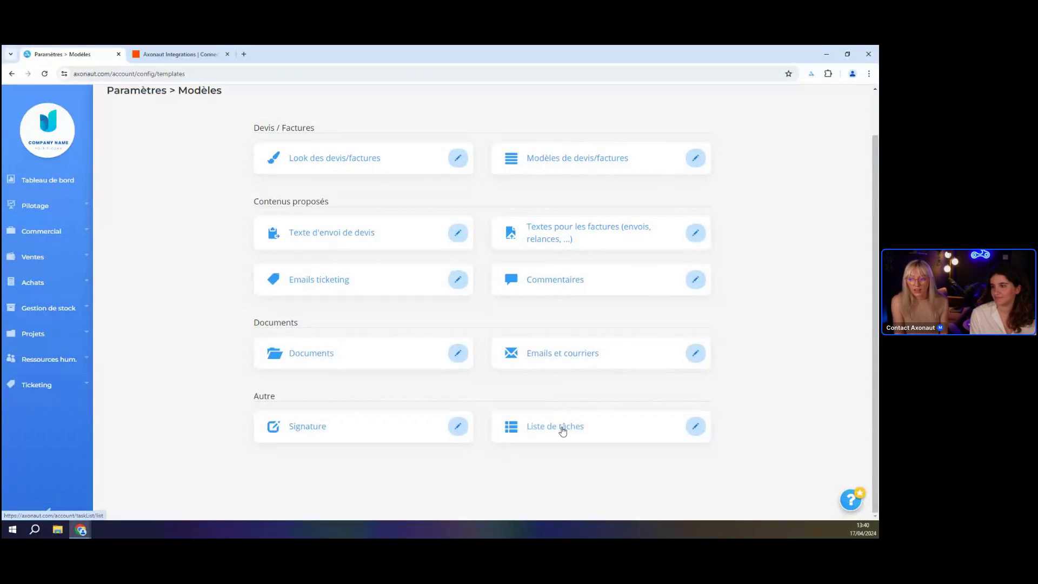
left_click(562, 427)
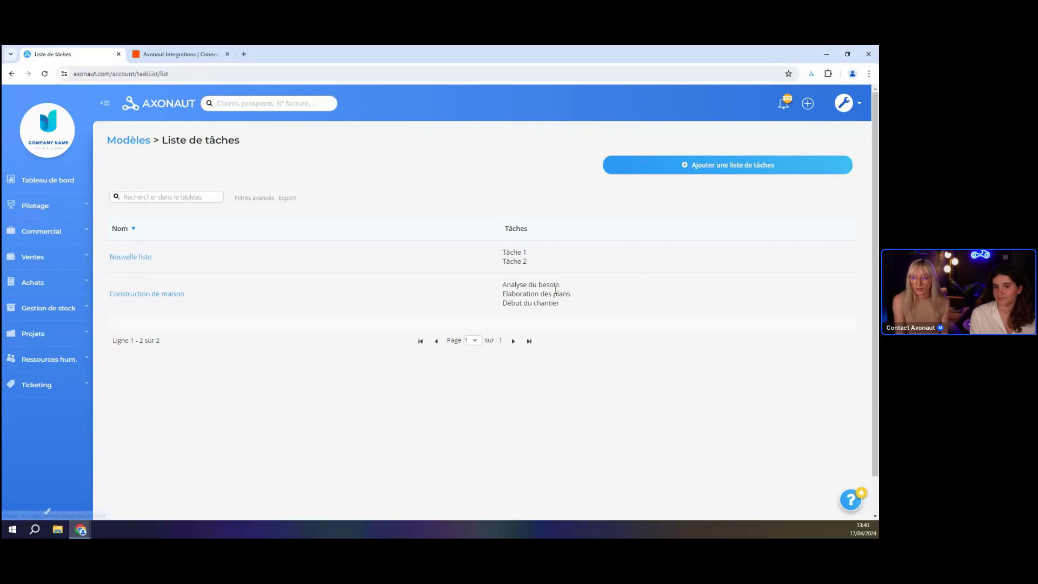
Review the tasks of the Construction de maison task list template and validate it.
left_click(162, 299)
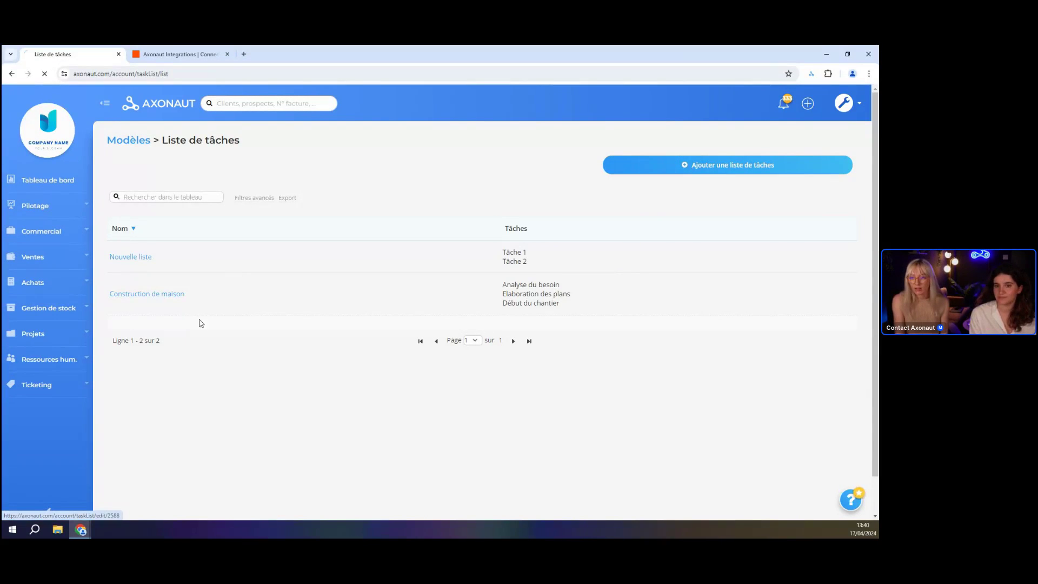
scroll(196, 136, "down", 2)
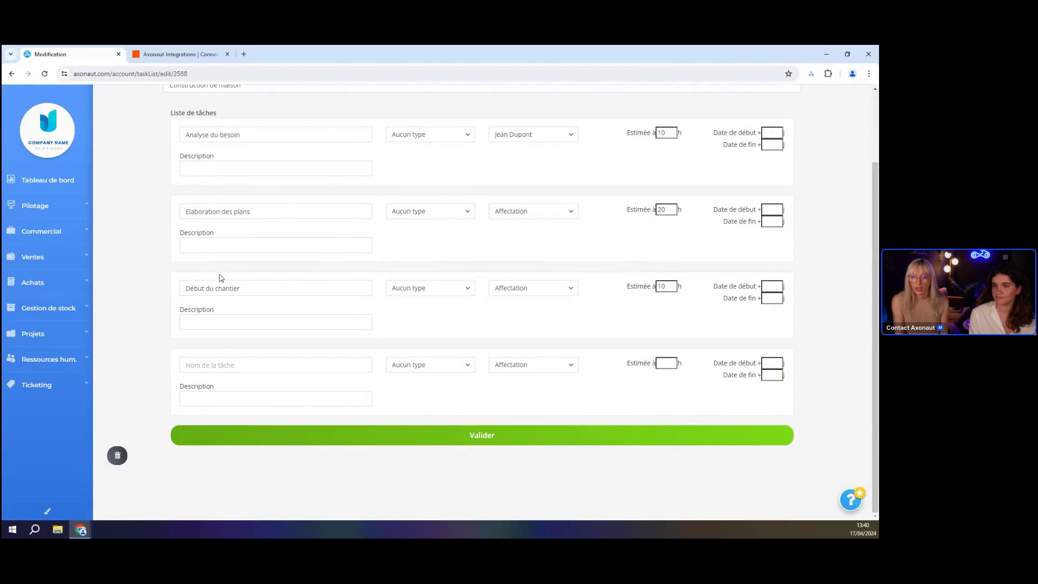
left_click(265, 439)
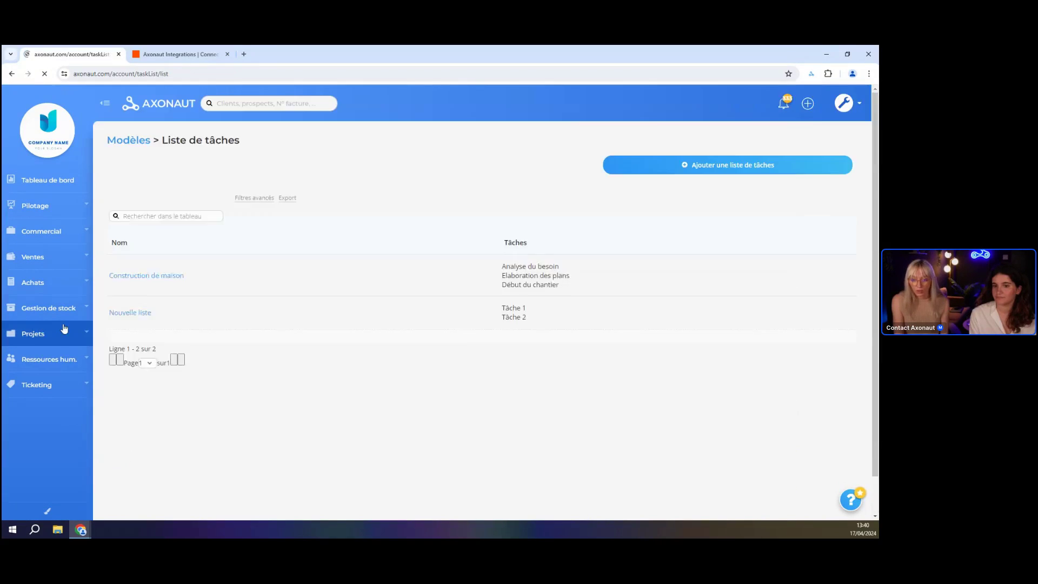
Open project D##243 from the project list and add the Construction de maison task list to its tasks.
left_click(68, 334)
left_click(65, 370)
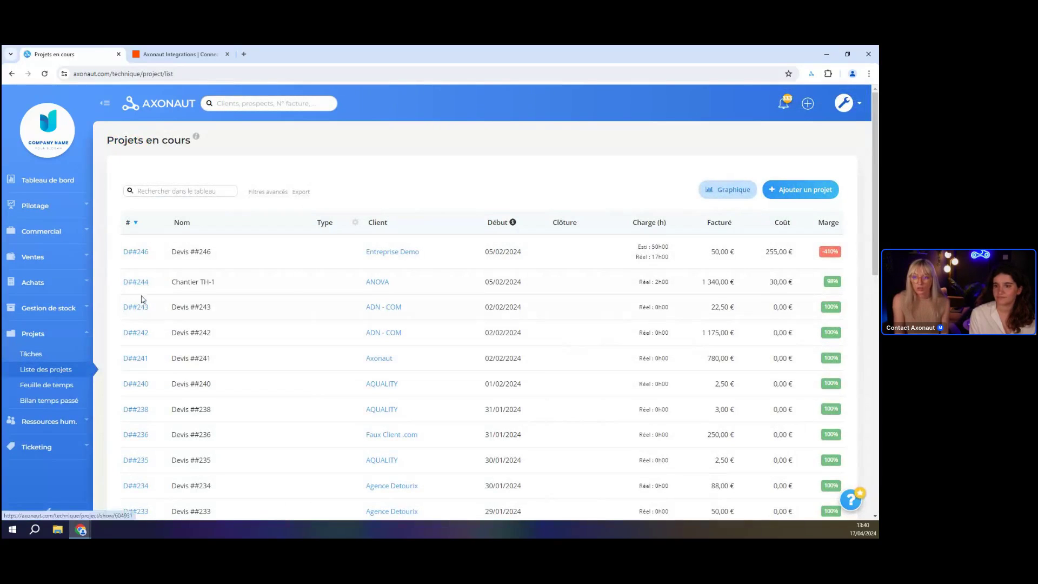
left_click(140, 308)
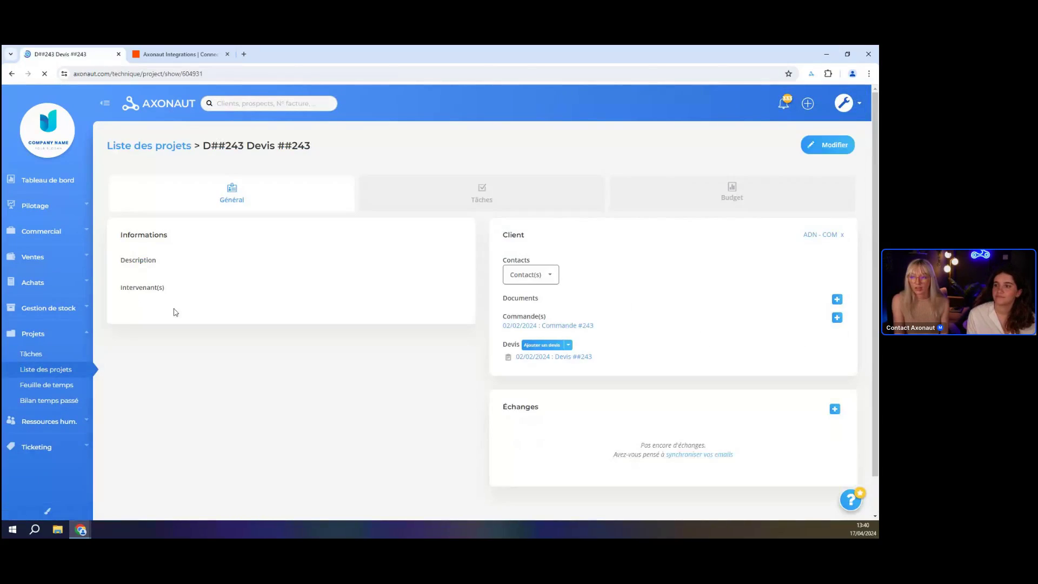
left_click(422, 190)
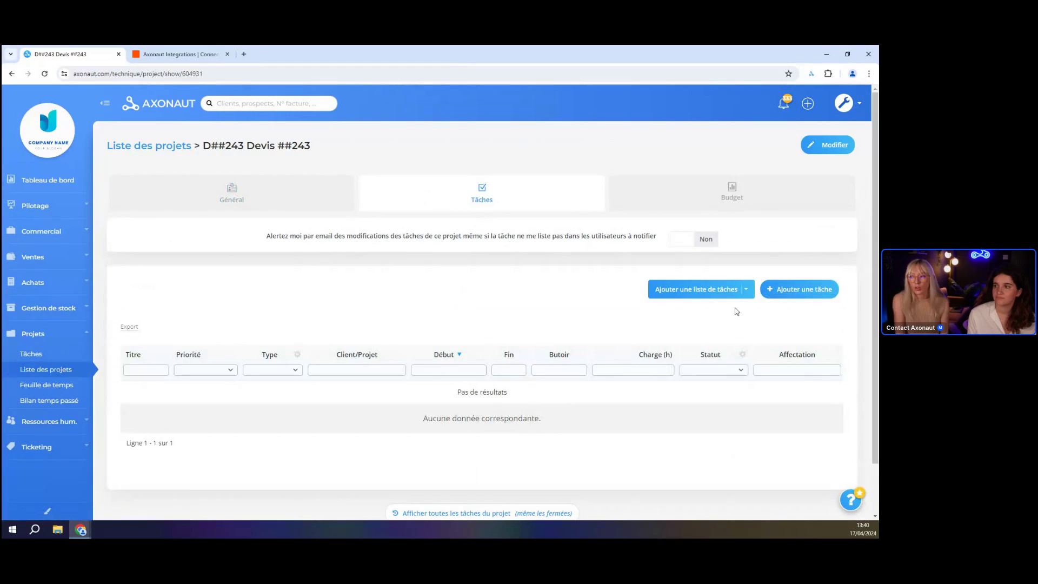
left_click(751, 292)
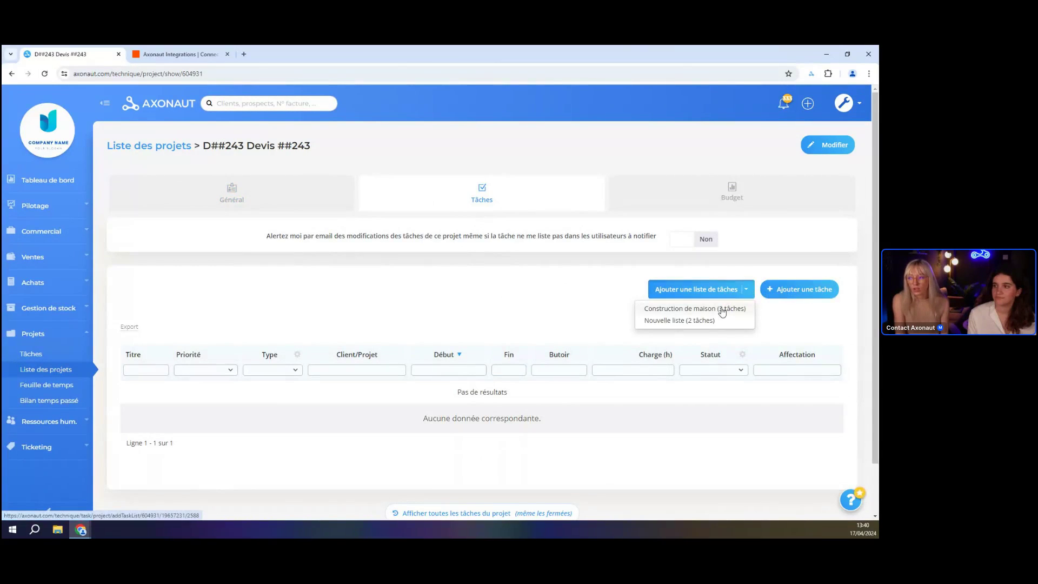
left_click(723, 307)
scroll(422, 368, "down", 2)
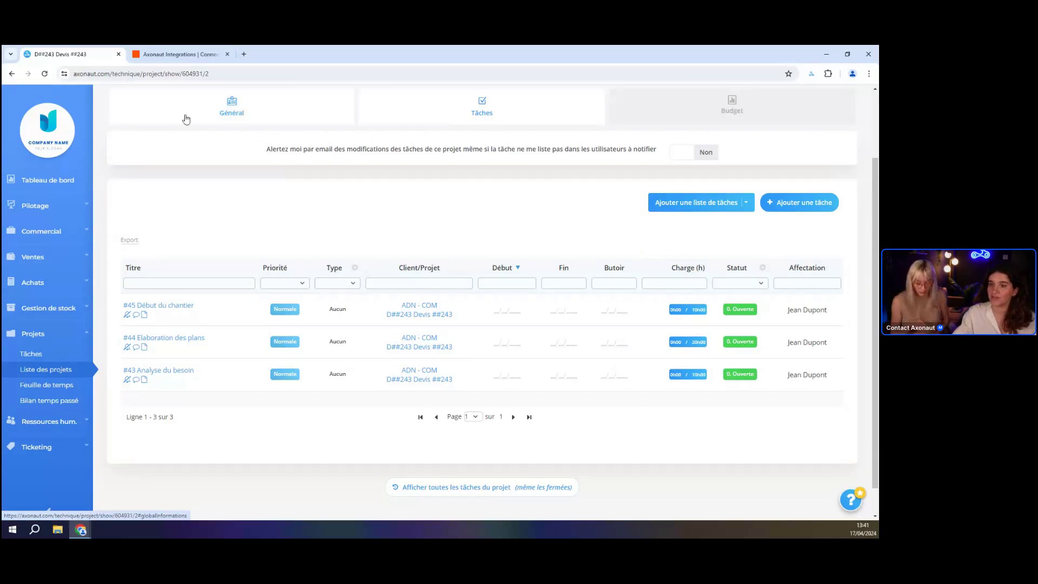
Open the Problème avec produit XY ticket of Faux Client .com from the open tickets in Ticketing.
left_click(56, 441)
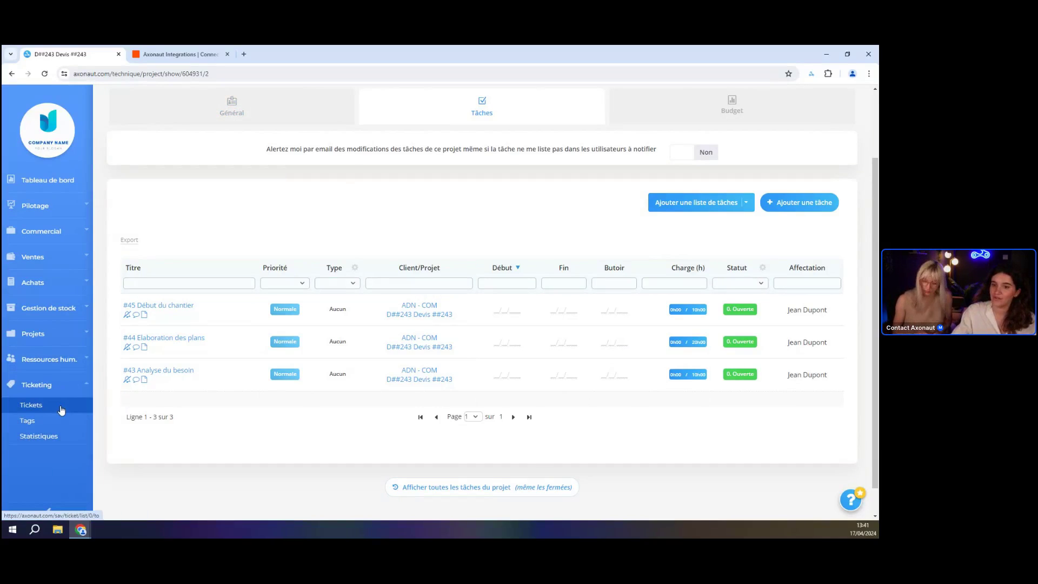
left_click(54, 408)
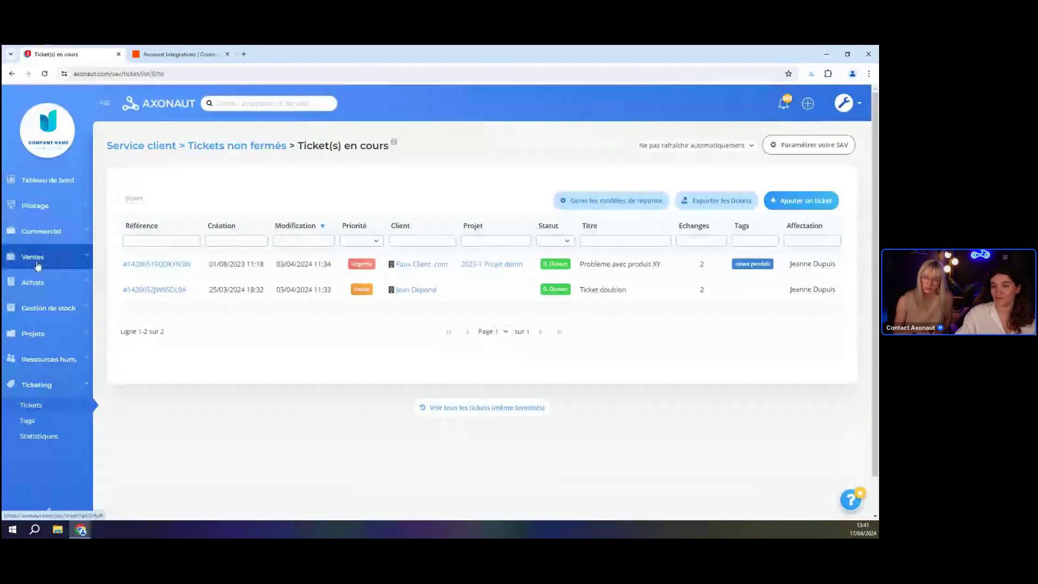
left_click(184, 267)
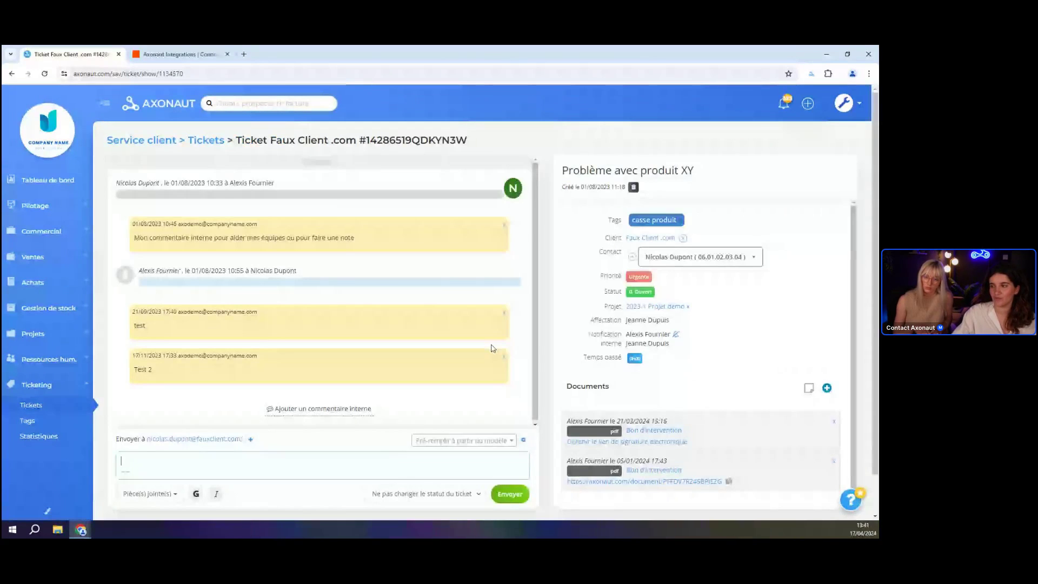
scroll(807, 313, "down", 1)
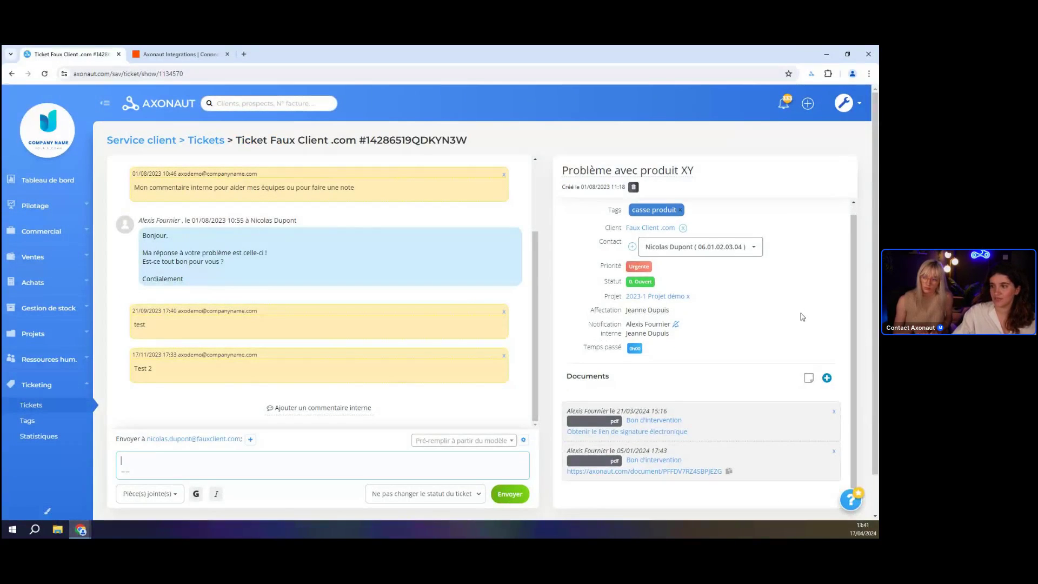
Generate an intervention slip for the Problème avec produit XY ticket without the internal comments.
left_click(809, 379)
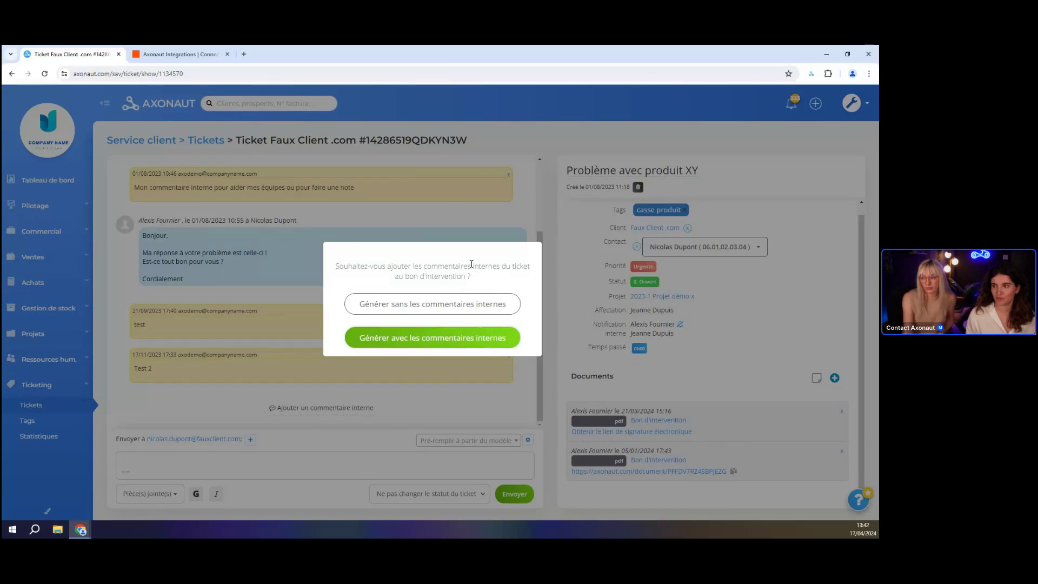
left_click(461, 304)
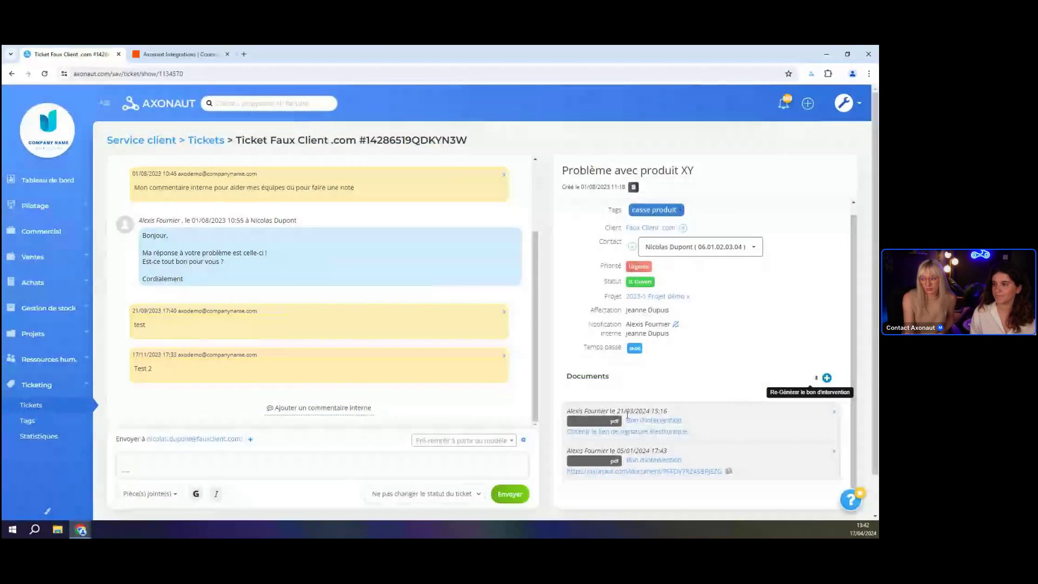
scroll(698, 422, "down", 1)
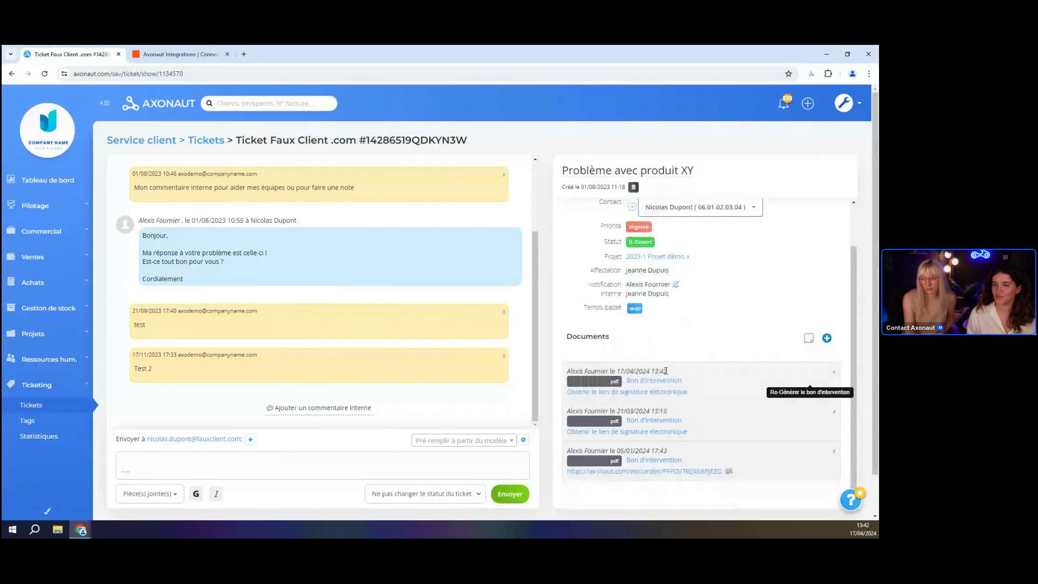
Review the electronic signature page of the ticket's 05/01/2024 intervention slip, return to the ticket, and close that page.
left_click(662, 470)
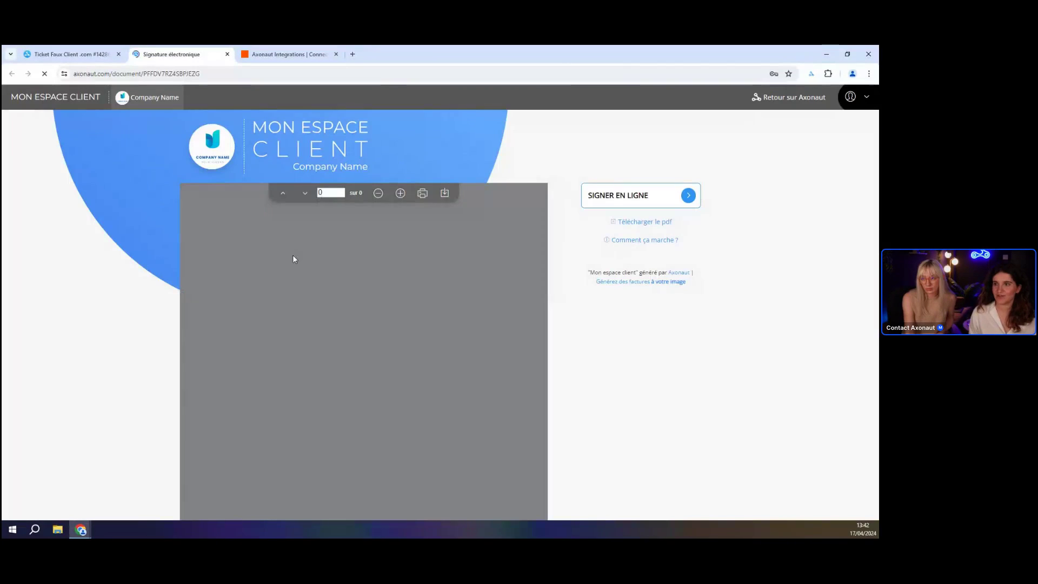
scroll(339, 260, "down", 5)
scroll(338, 262, "up", 3)
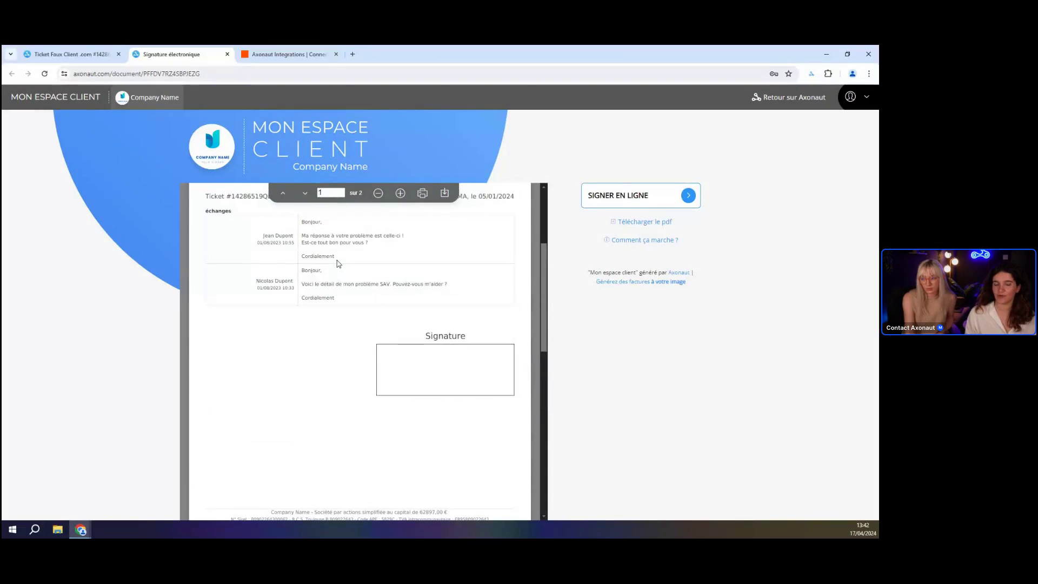
scroll(340, 265, "up", 3)
scroll(398, 309, "down", 7)
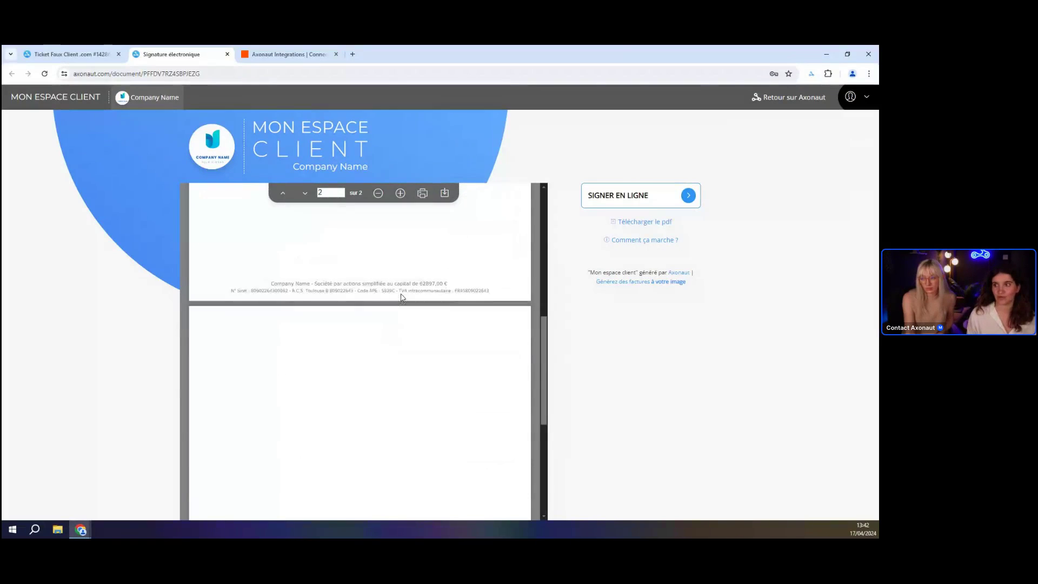
scroll(402, 296, "up", 1)
scroll(230, 248, "up", 2)
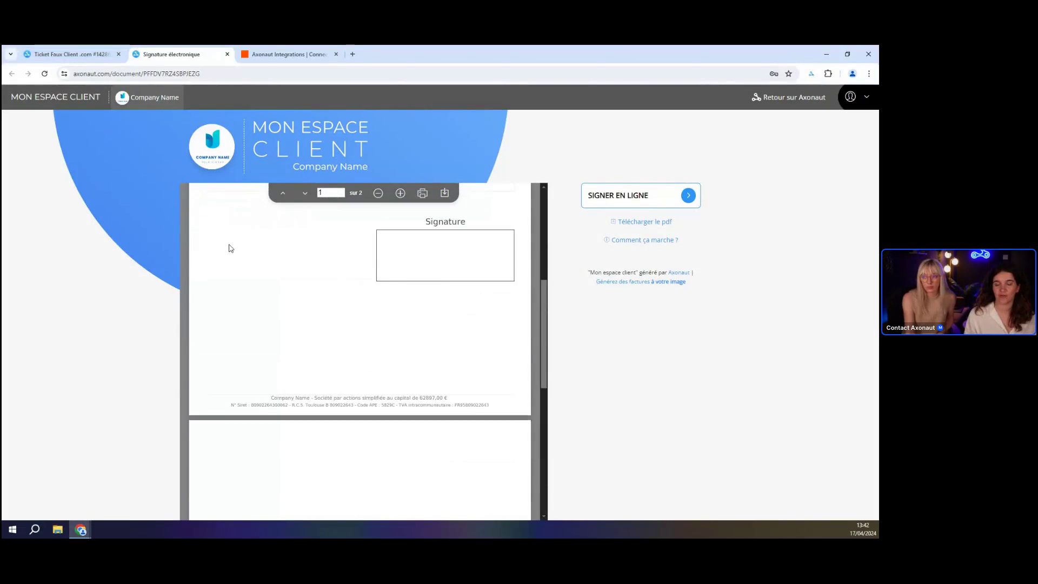
scroll(230, 248, "up", 5)
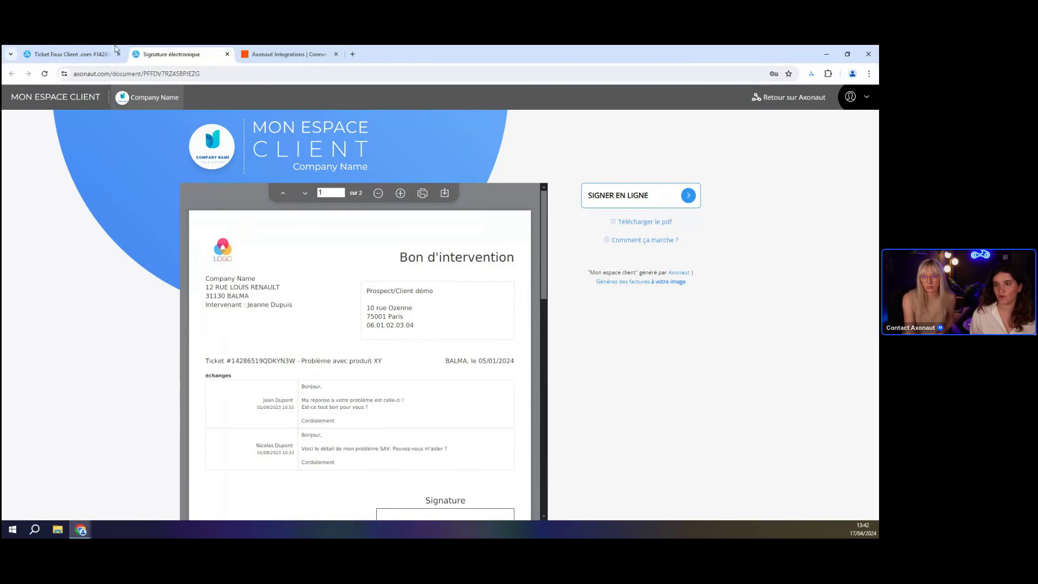
left_click(115, 49)
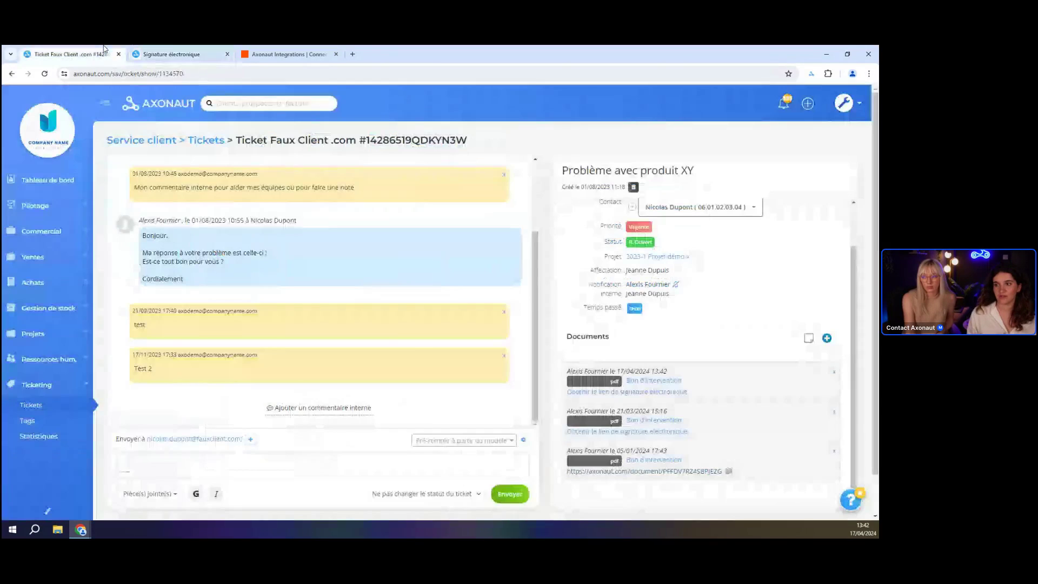
left_click(227, 54)
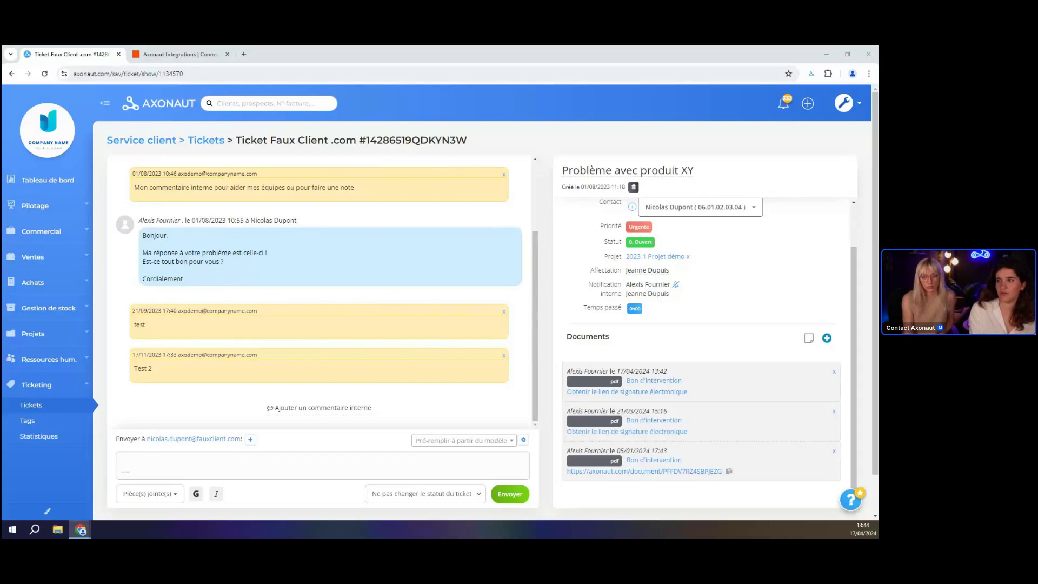
Open the account's users list and the edit form of the user with the Commercial, Service client and Gestion de projet roles.
left_click(847, 112)
left_click(676, 170)
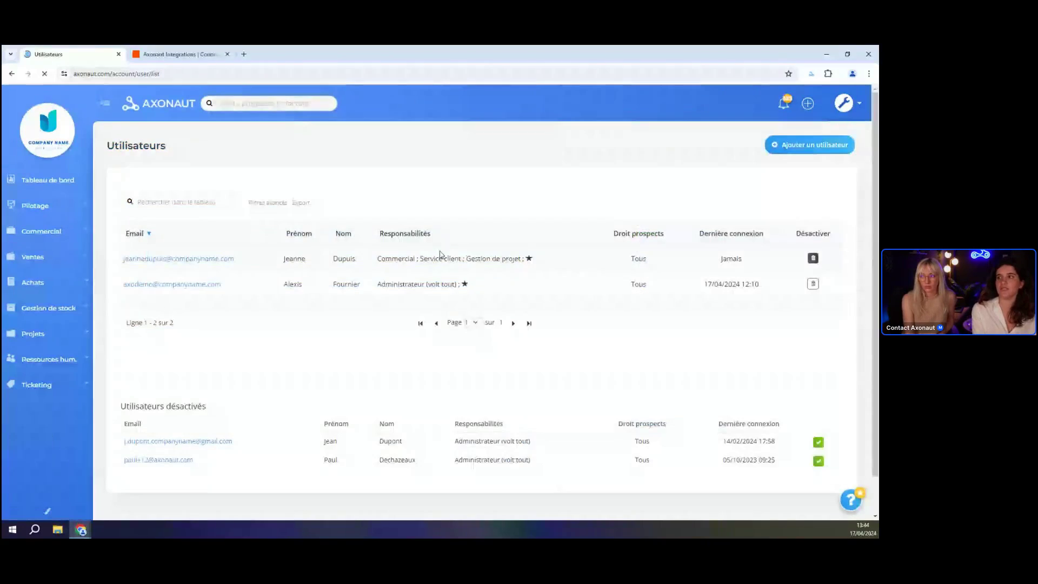
left_click(165, 261)
Examine the Responsabilités options available for this user, without changing the selected roles.
left_click(535, 268)
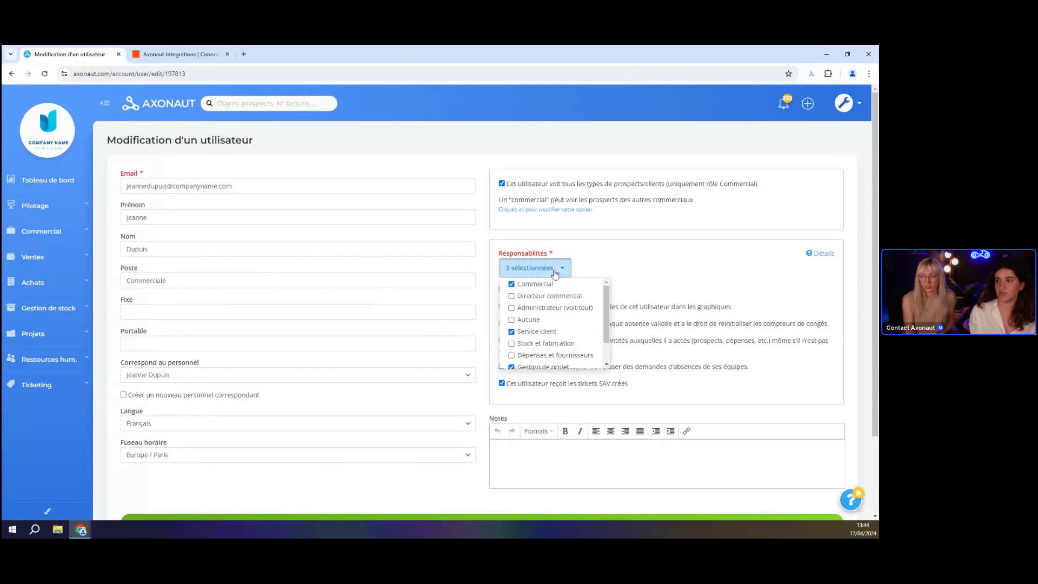
scroll(532, 319, "down", 1)
scroll(563, 314, "up", 1)
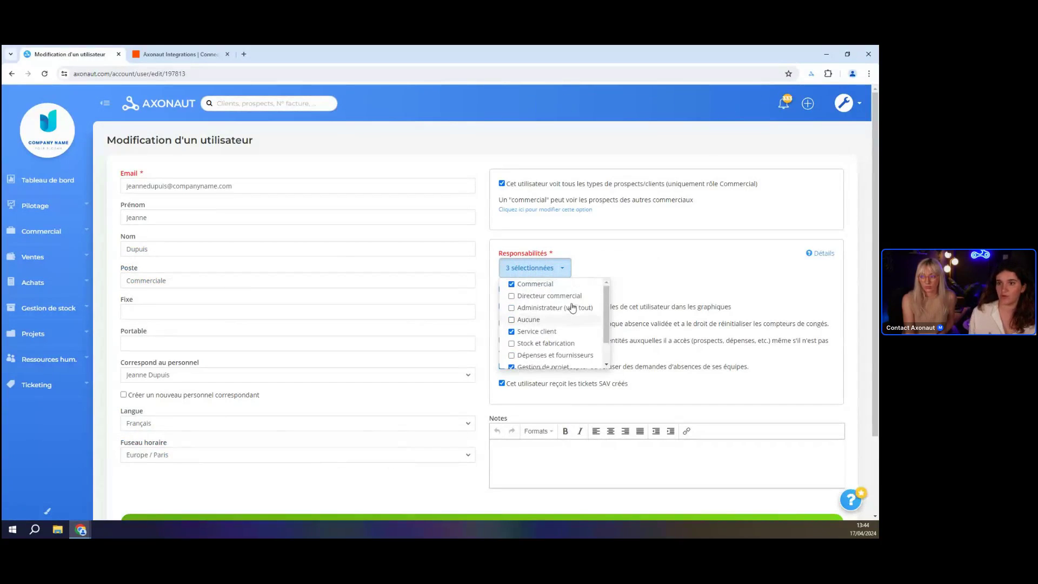
scroll(573, 308, "down", 1)
scroll(573, 308, "up", 1)
scroll(573, 307, "down", 1)
scroll(573, 308, "up", 1)
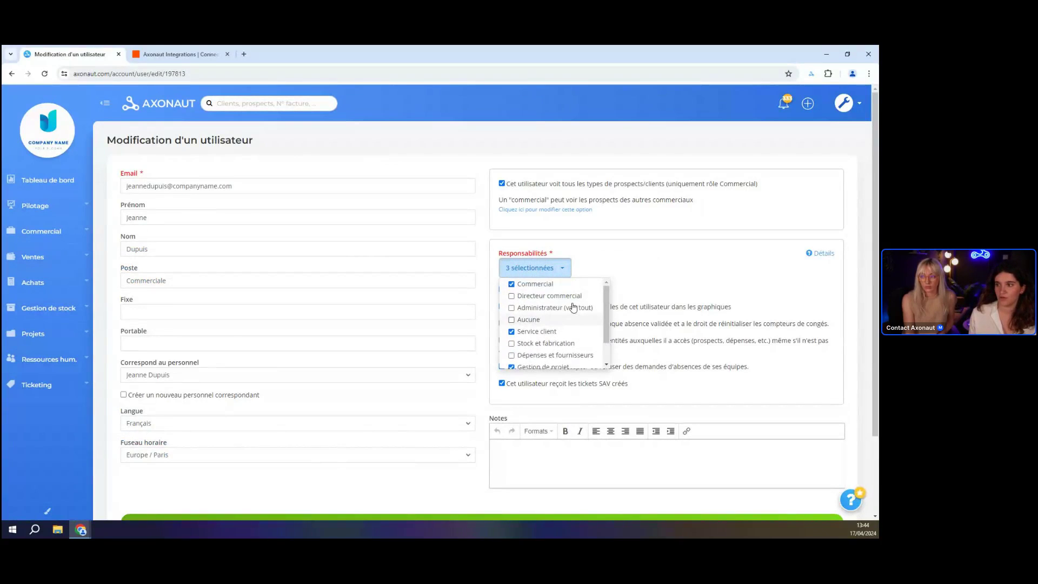
scroll(572, 307, "down", 1)
scroll(573, 307, "up", 2)
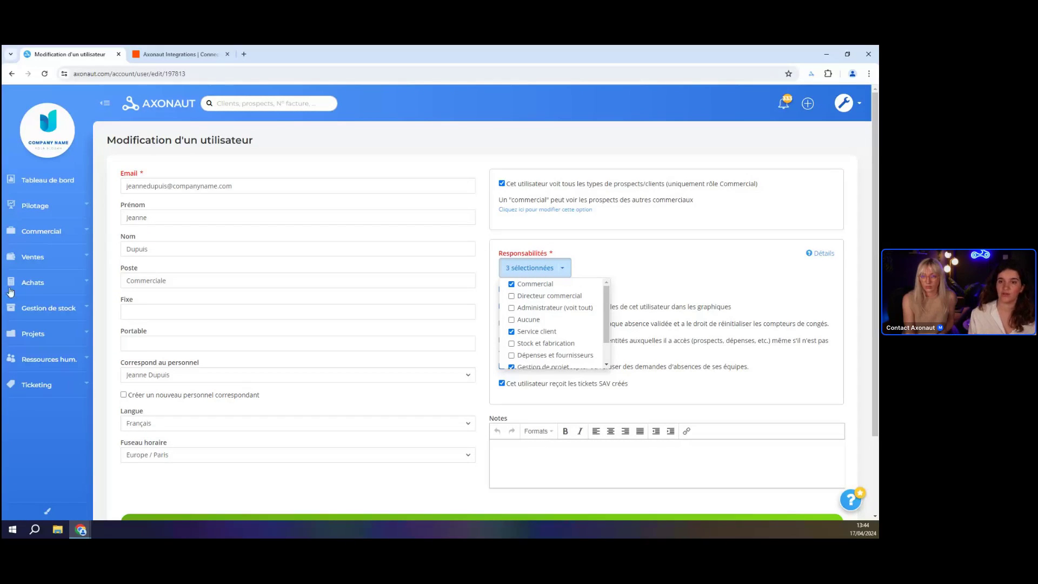
scroll(49, 306, "down", 1)
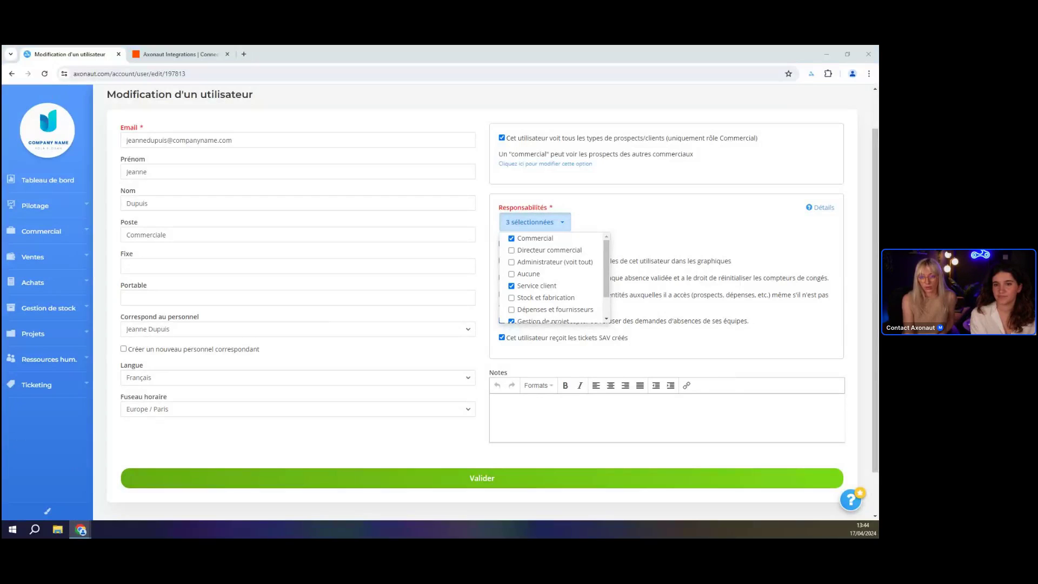
left_click(191, 49)
left_click(70, 54)
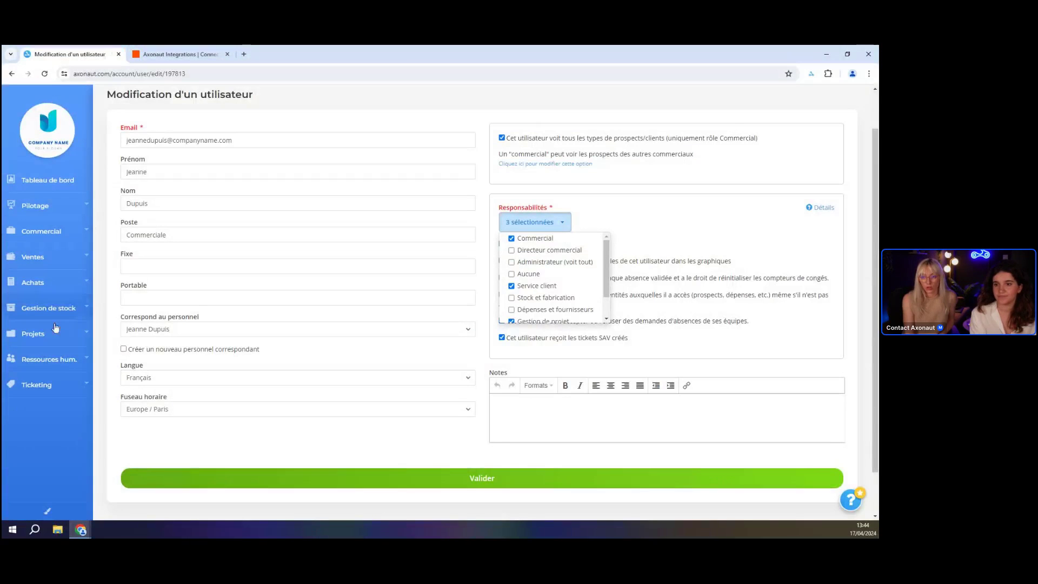
Return to the open tickets in Ticketing and reopen the Problème avec produit XY ticket.
left_click(61, 385)
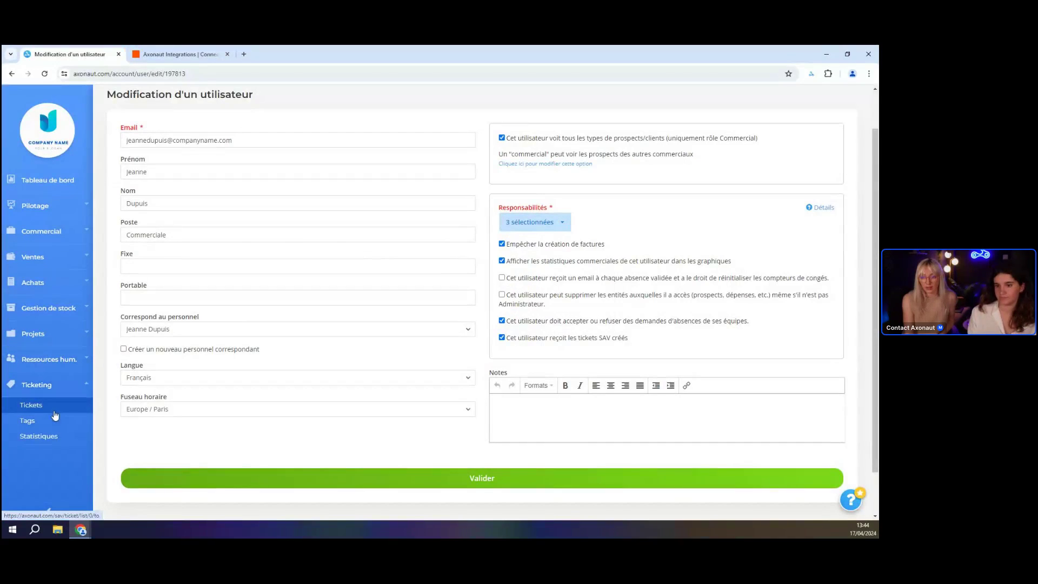
left_click(57, 413)
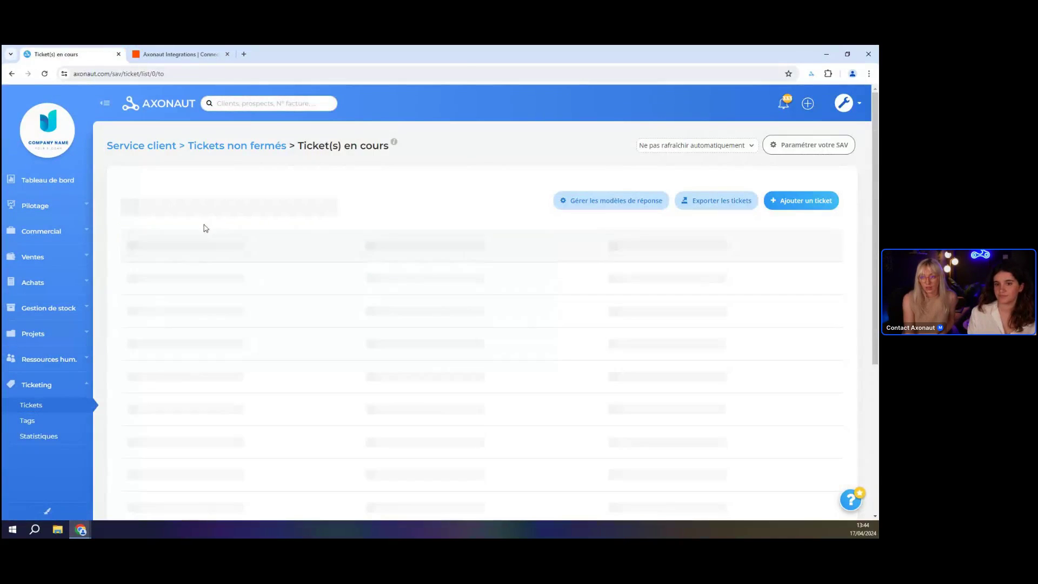
left_click(174, 270)
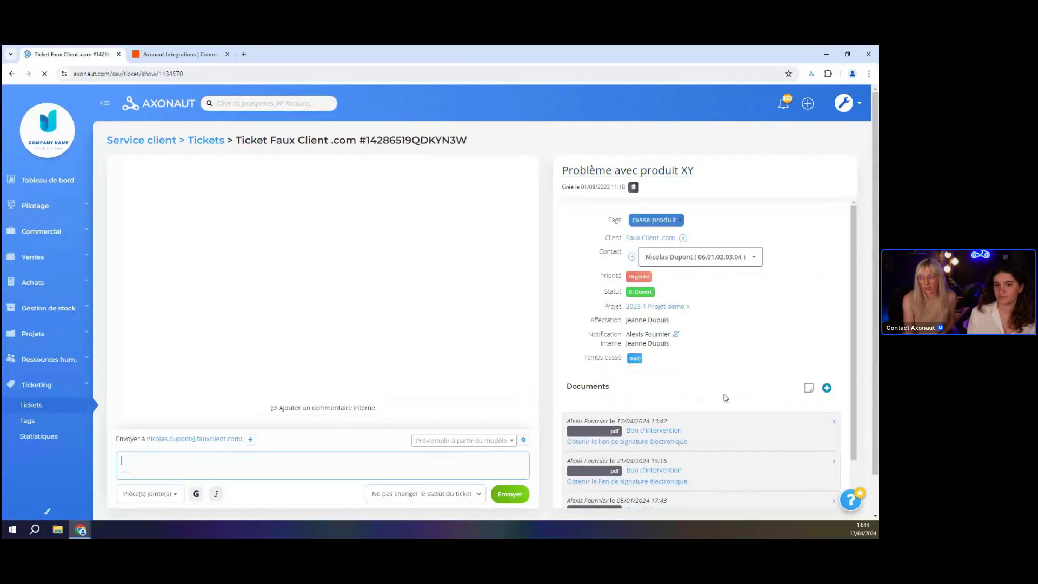
Open the signature page of the 05/01/2024 intervention slip and examine its exchanges and signature area on both pages.
left_click(655, 472)
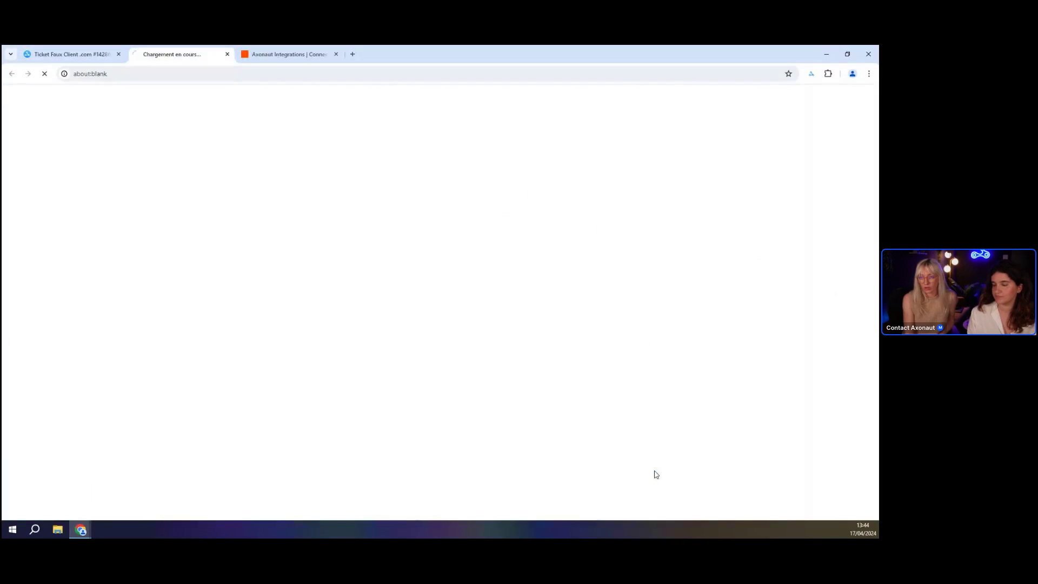
scroll(353, 228, "down", 2)
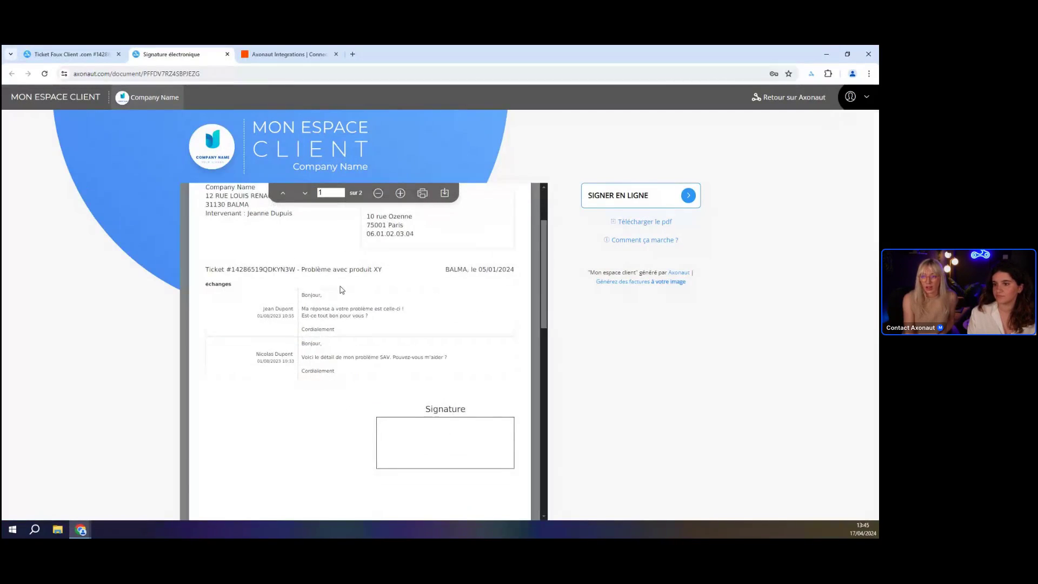
scroll(342, 307, "up", 2)
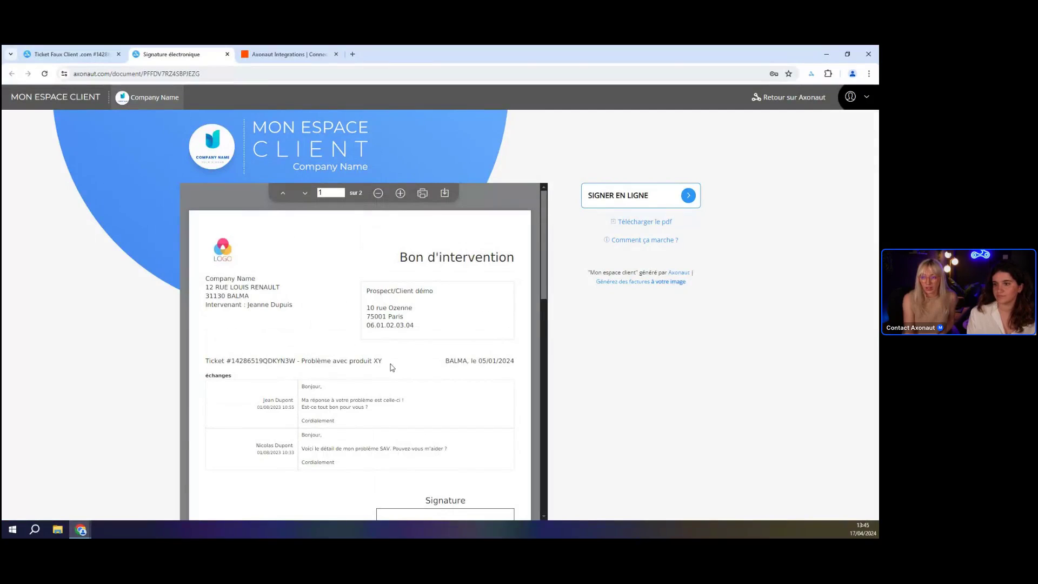
scroll(352, 333, "down", 2)
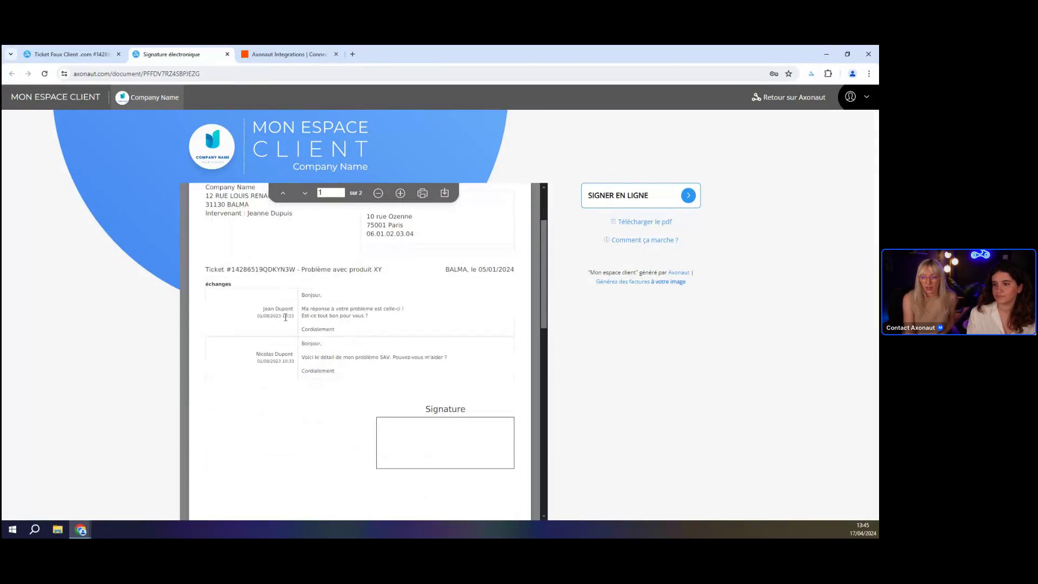
scroll(248, 327, "down", 6)
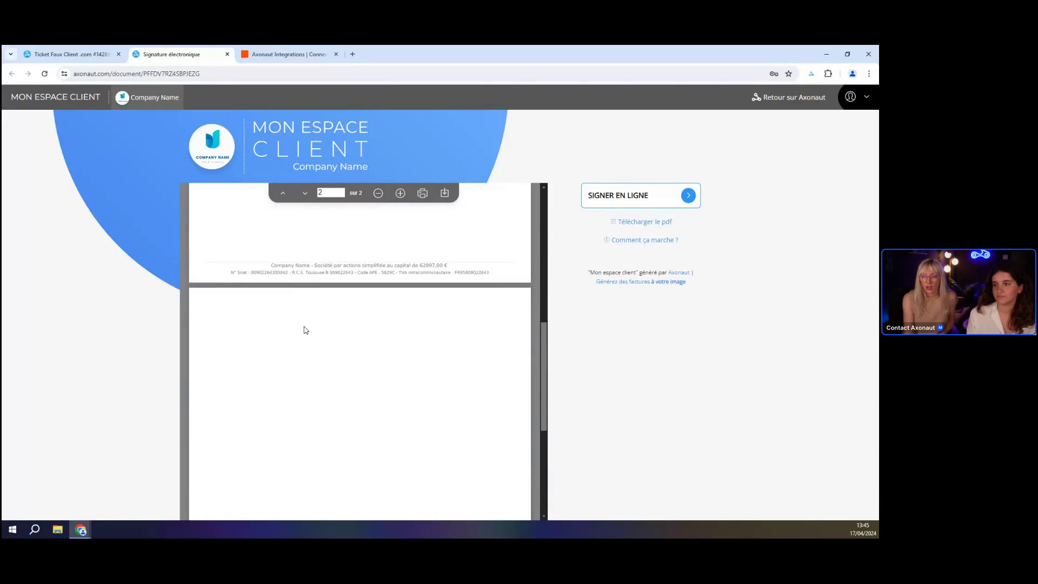
scroll(306, 331, "up", 4)
scroll(330, 335, "up", 4)
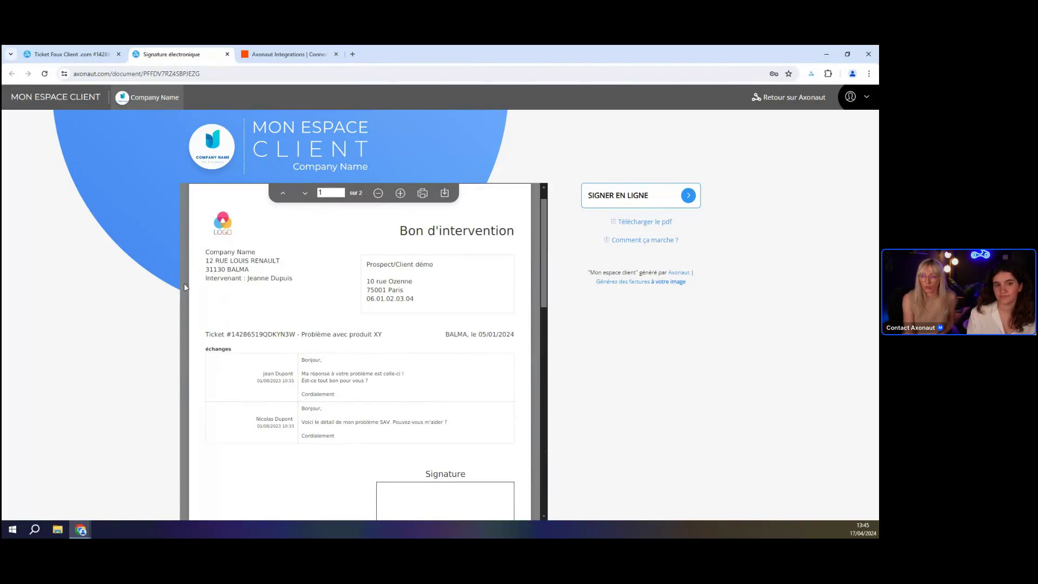
Review the Documents list of the Problème avec produit XY ticket and re-examine the exchanges on the 05/01/2024 intervention slip.
left_click(67, 54)
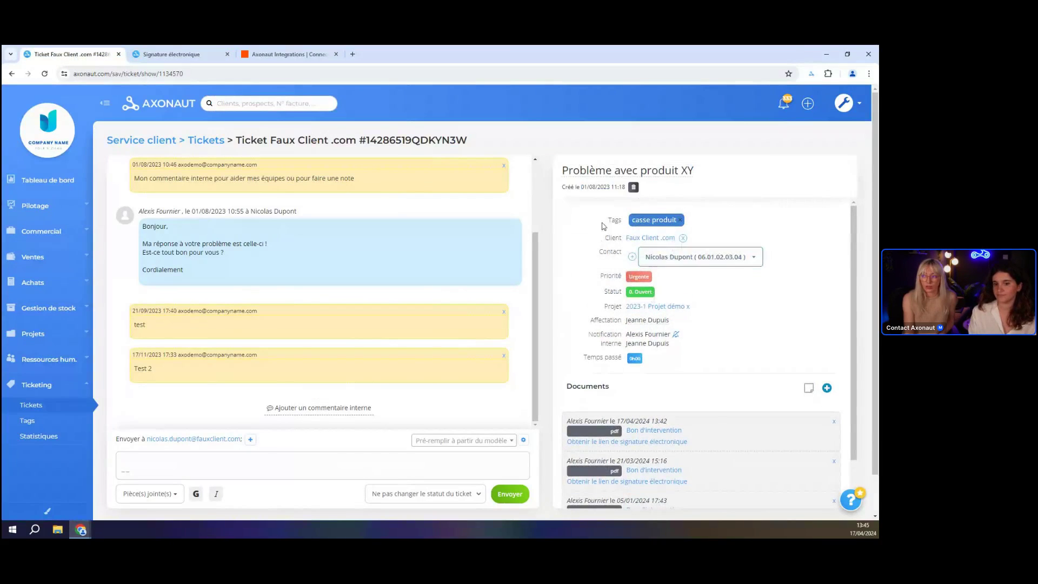
scroll(653, 440, "down", 2)
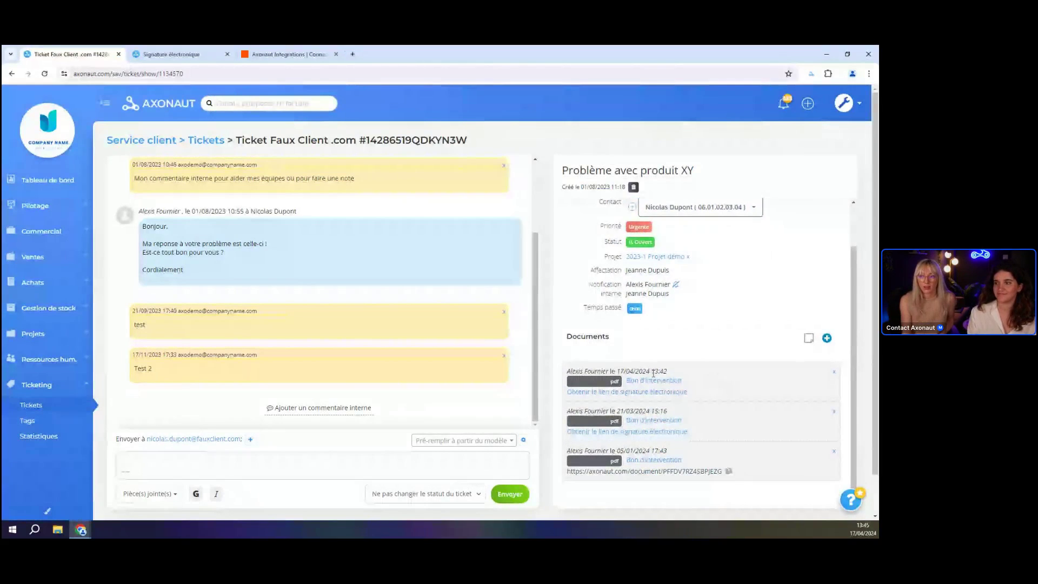
scroll(682, 357, "up", 2)
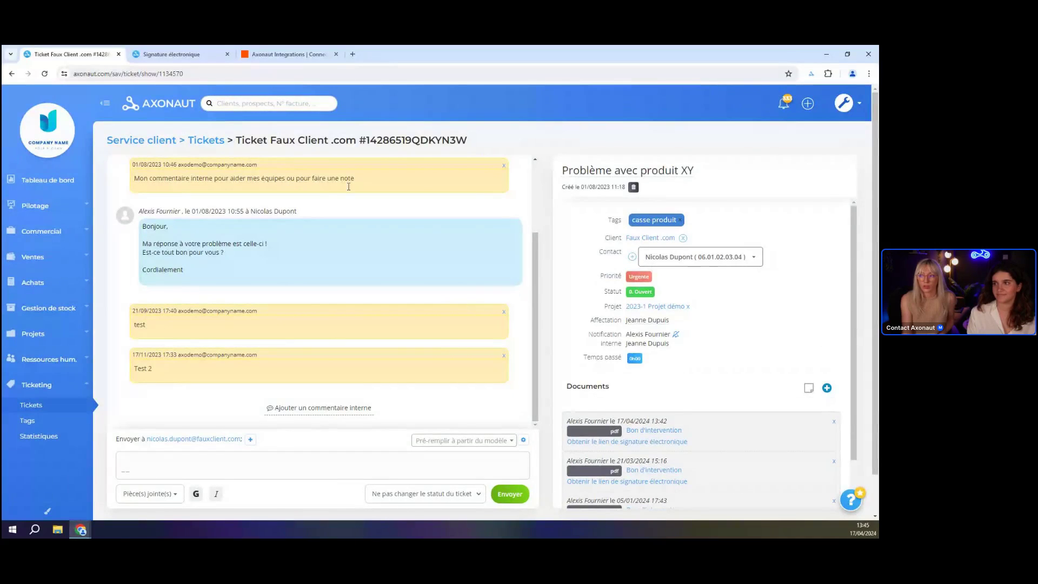
left_click(171, 54)
scroll(286, 379, "down", 1)
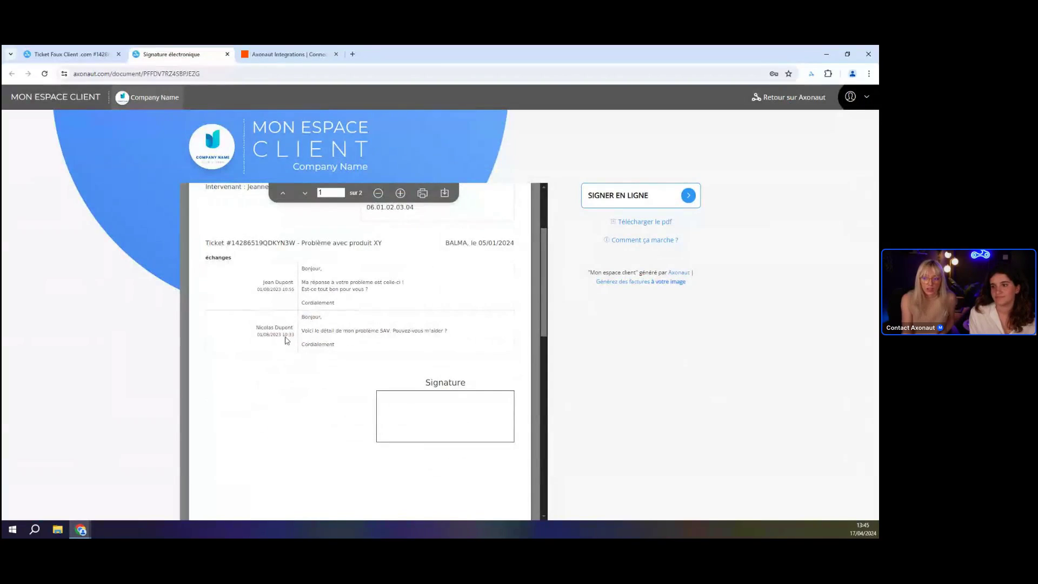
scroll(317, 346, "up", 2)
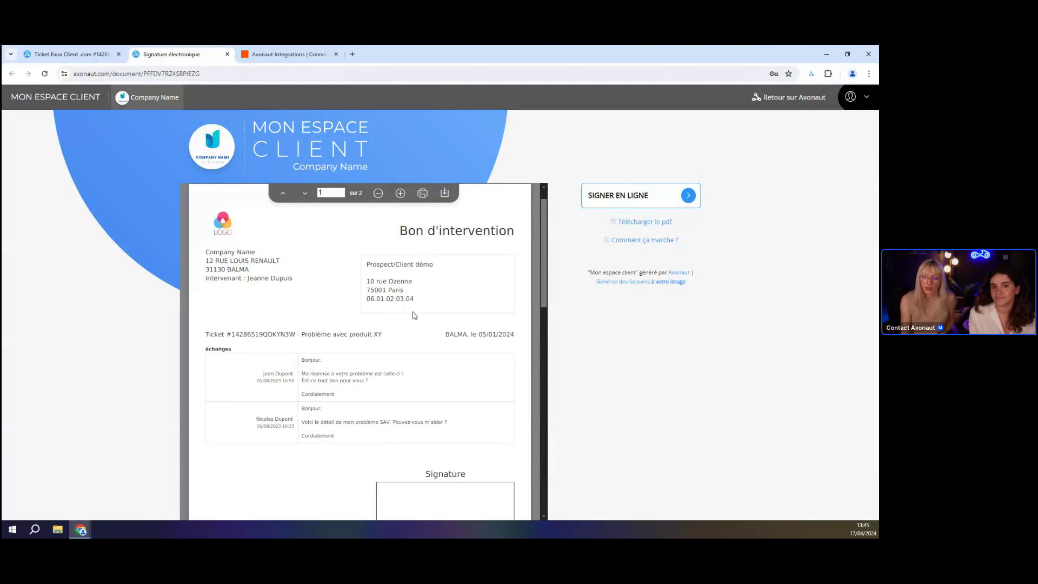
Obtain the electronic signature link for the 17/04/2024 Bon d'intervention in the ticket's documents.
left_click(52, 54)
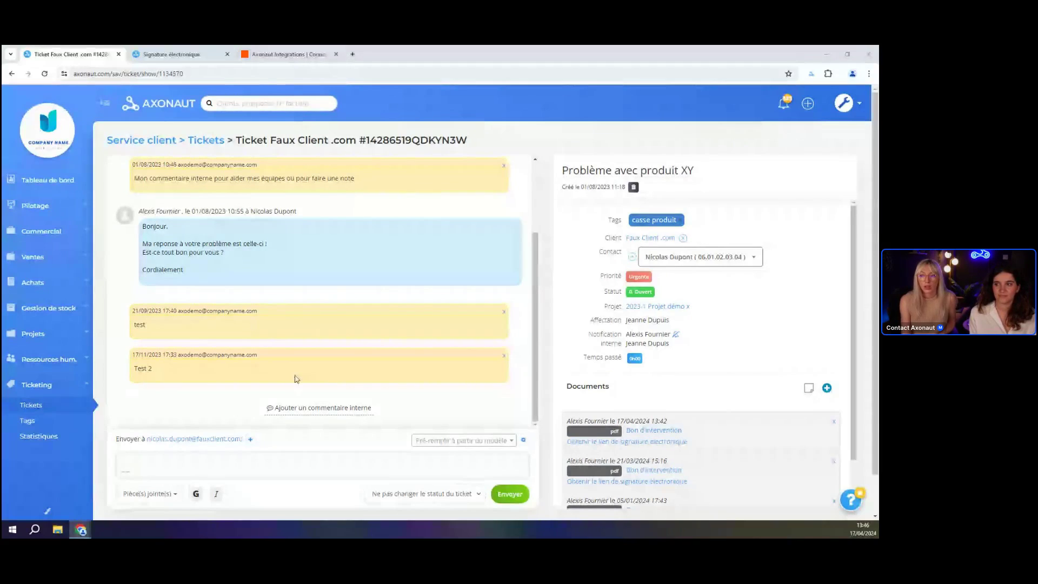
scroll(590, 444, "down", 1)
left_click(614, 389)
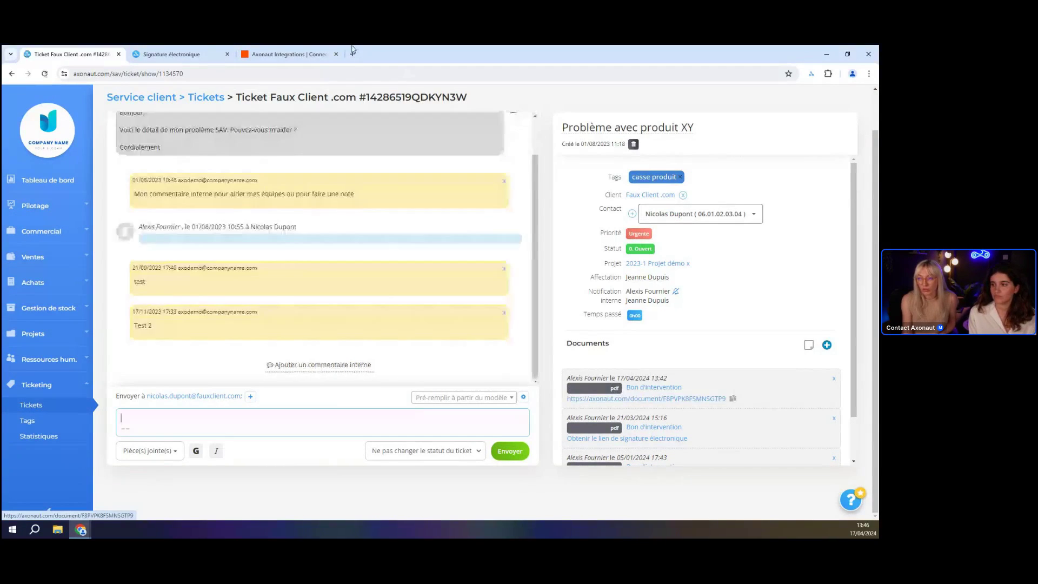
Examine the 05/01/2024 intervention slip's first page and the intervention slips in the ticket's Documents section.
scroll(444, 368, "down", 6)
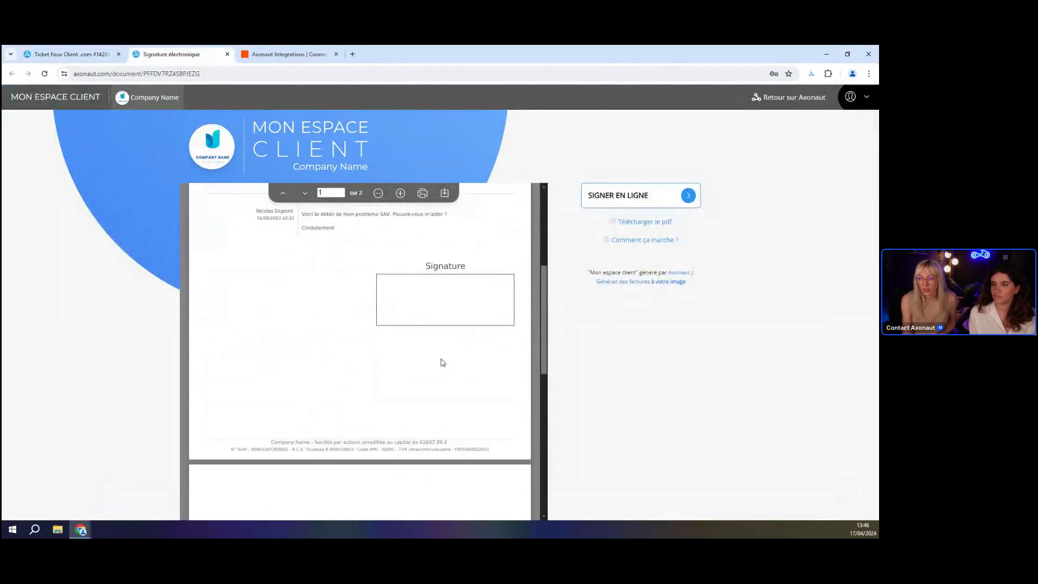
scroll(445, 358, "up", 6)
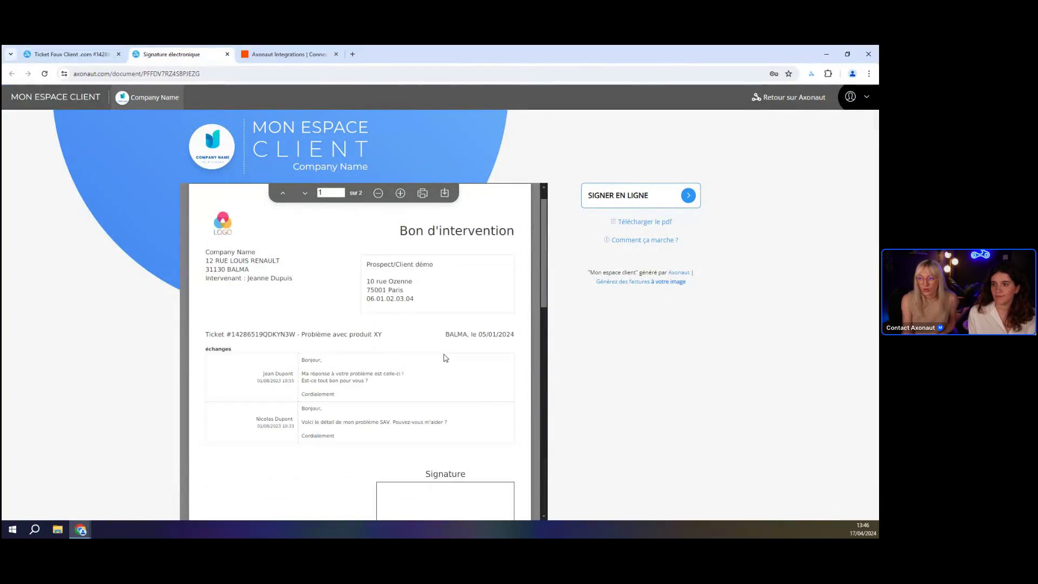
scroll(184, 235, "down", 1)
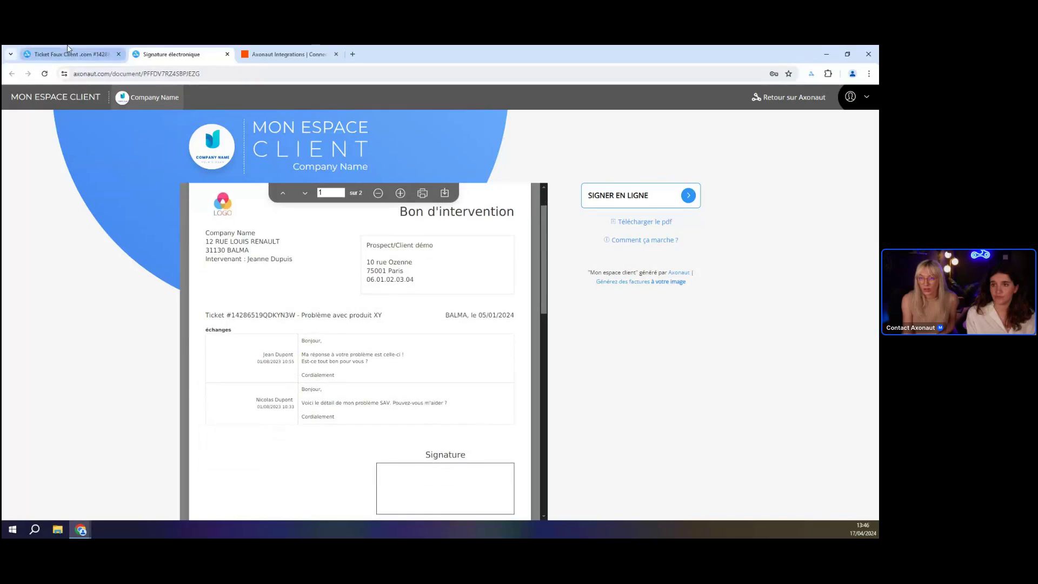
left_click(66, 52)
scroll(644, 302, "down", 1)
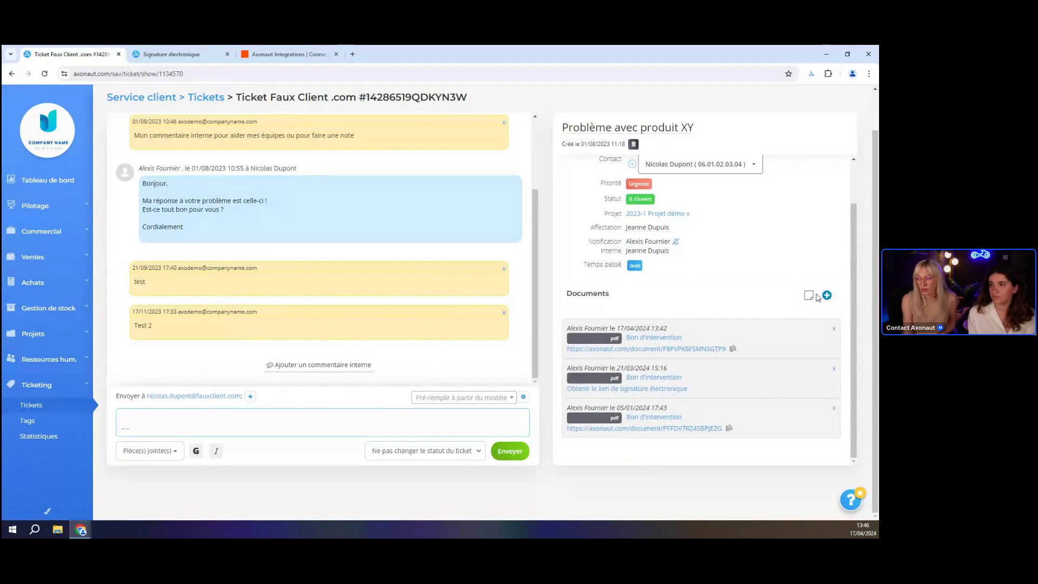
scroll(831, 305, "up", 1)
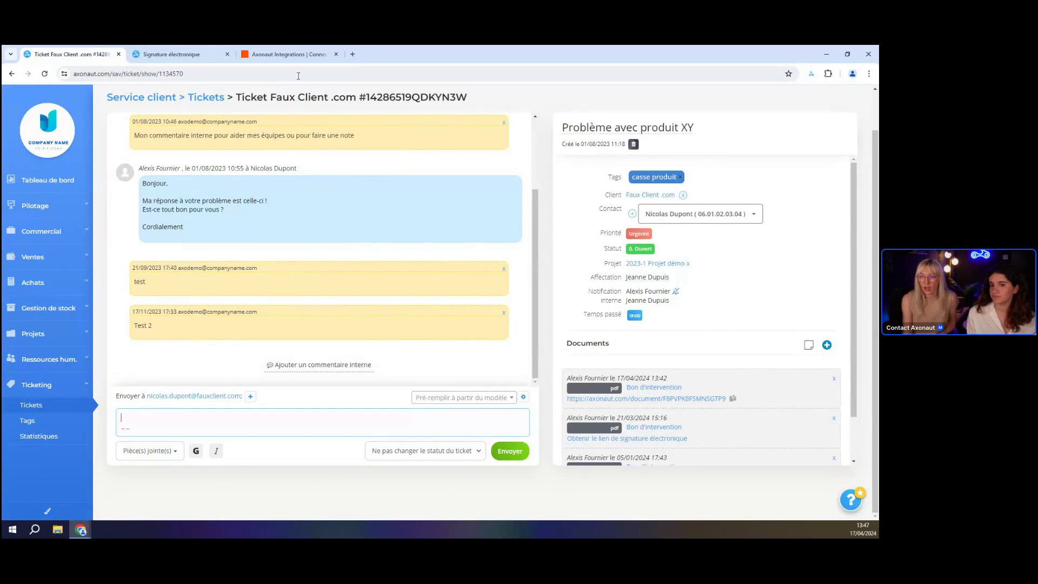
Check the signature area at the end of the 05/01/2024 intervention slip and return to the ticket's reply area.
left_click(213, 55)
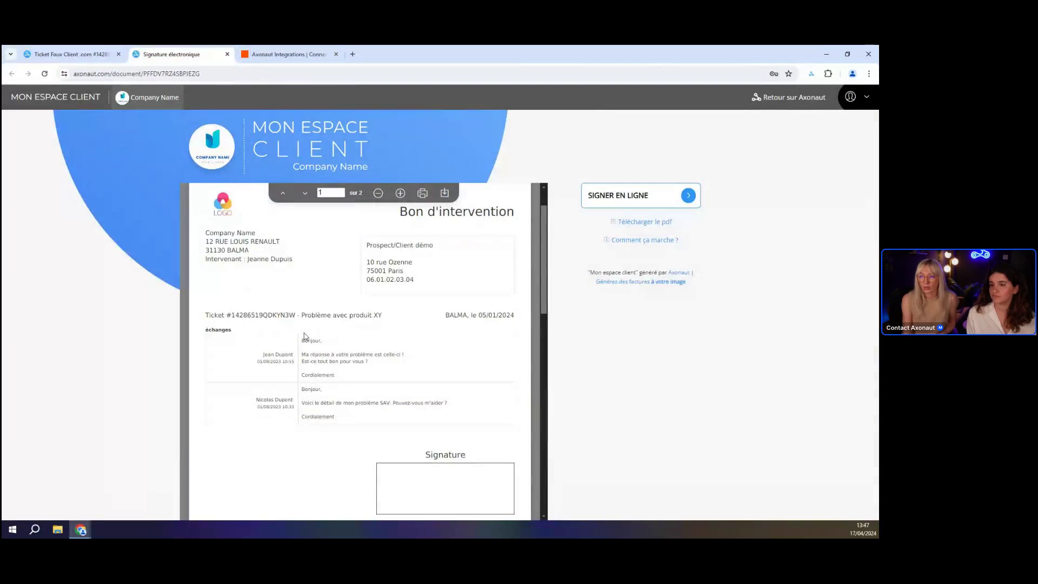
scroll(287, 335, "down", 1)
scroll(287, 335, "down", 3)
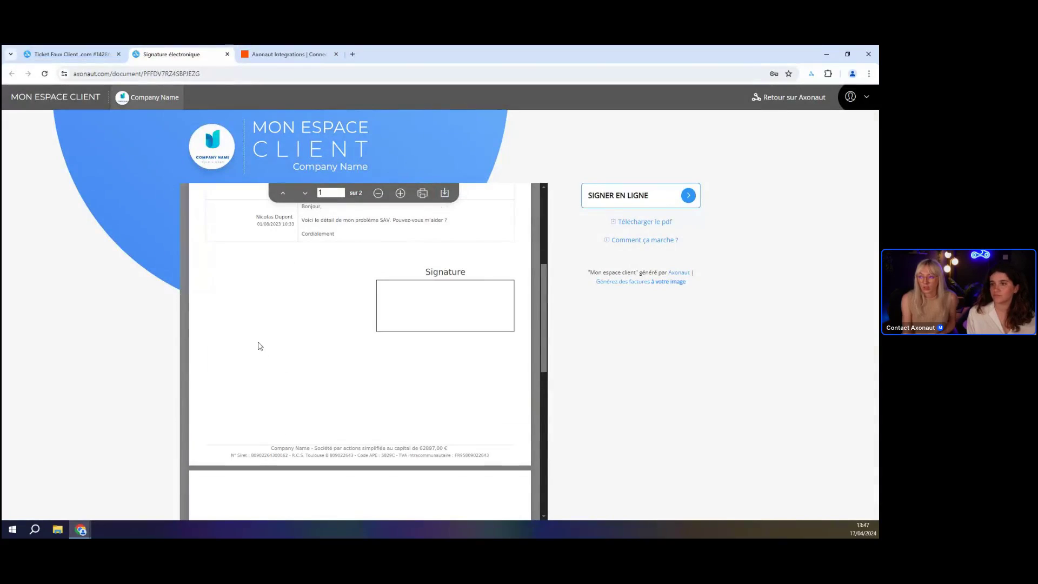
scroll(259, 343, "down", 3)
left_click(46, 54)
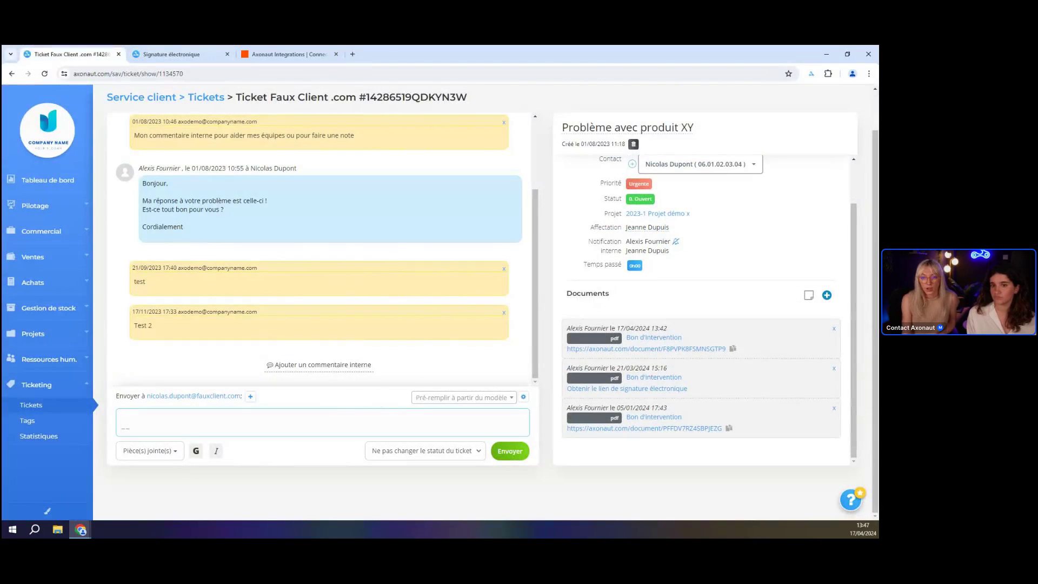
left_click(343, 420)
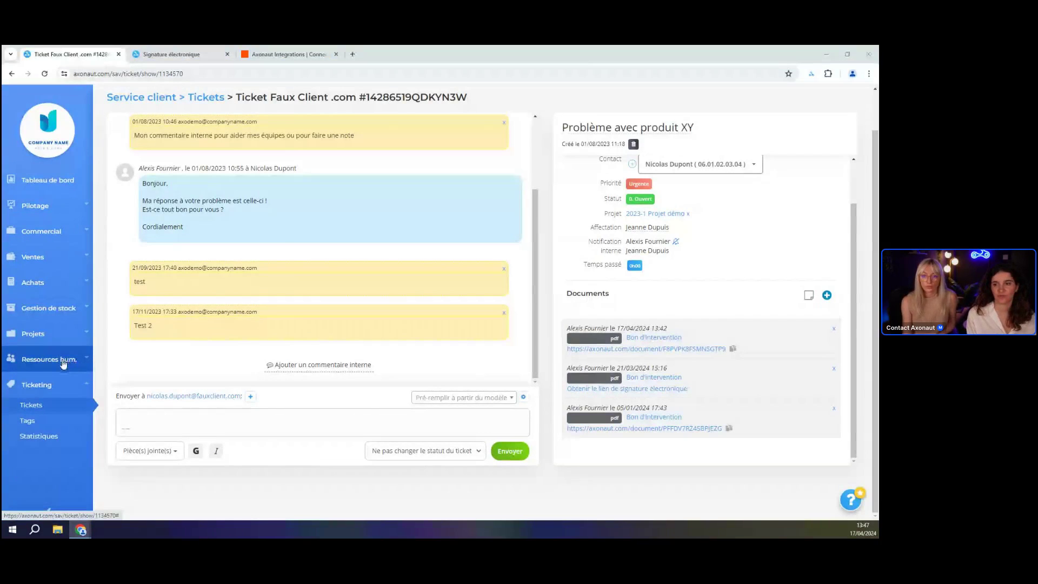
Leave the ticket for the account's Utilisateurs list and open the edit form of the Commercial, Service client and Gestion de projet user.
scroll(703, 243, "up", 2)
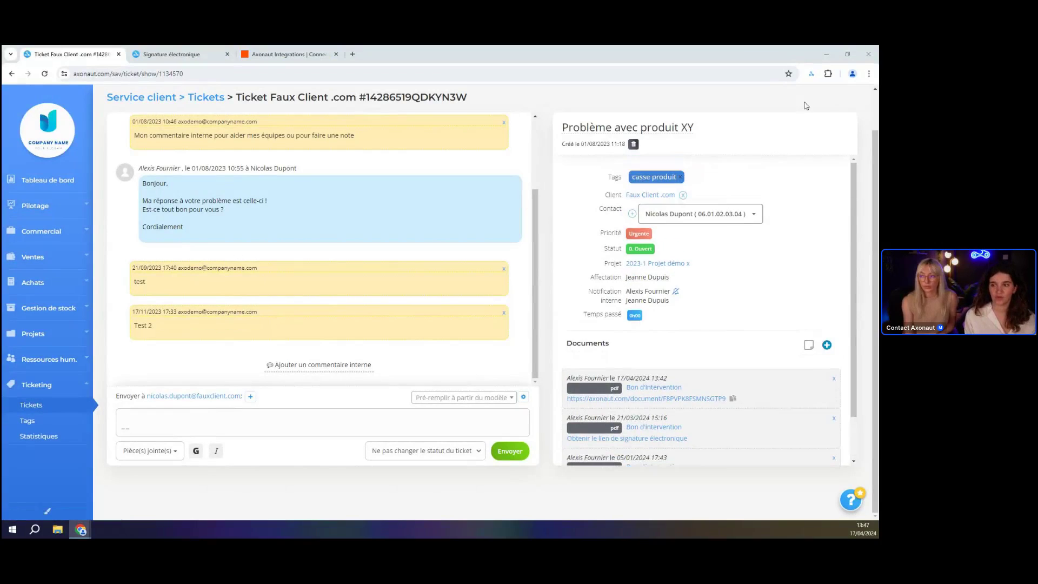
scroll(836, 163, "up", 1)
left_click(849, 98)
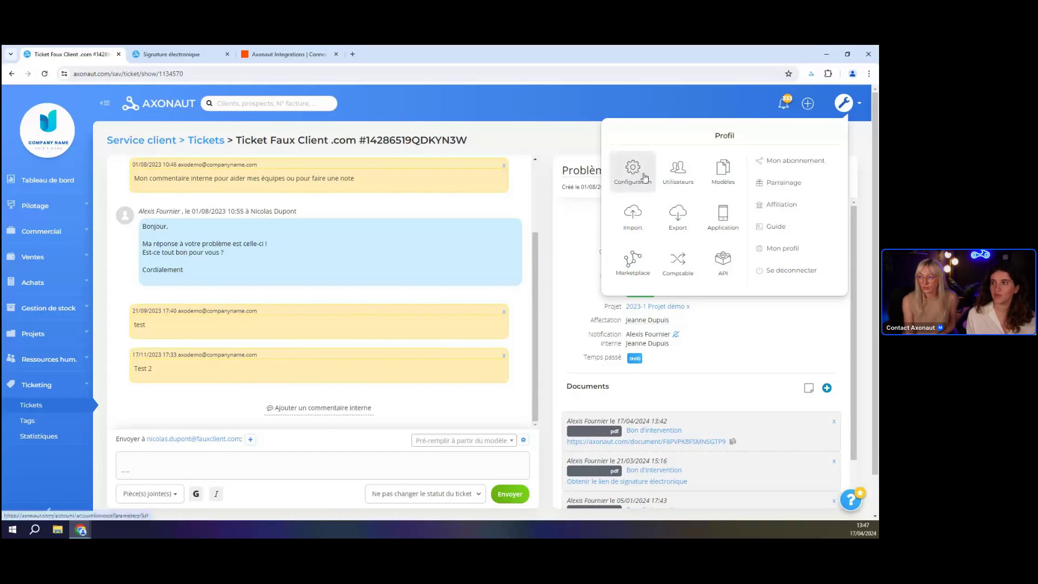
left_click(667, 173)
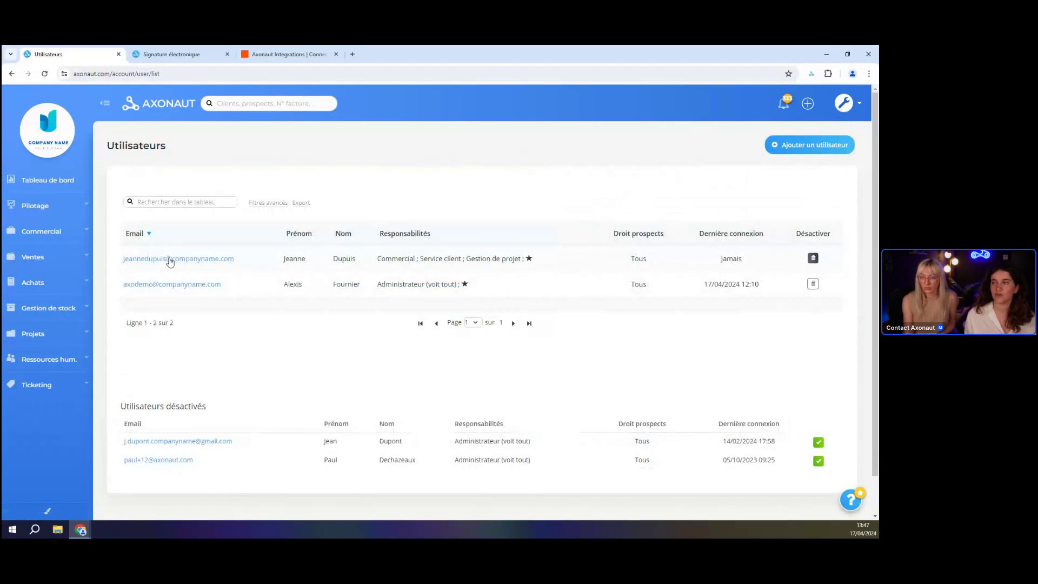
left_click(168, 260)
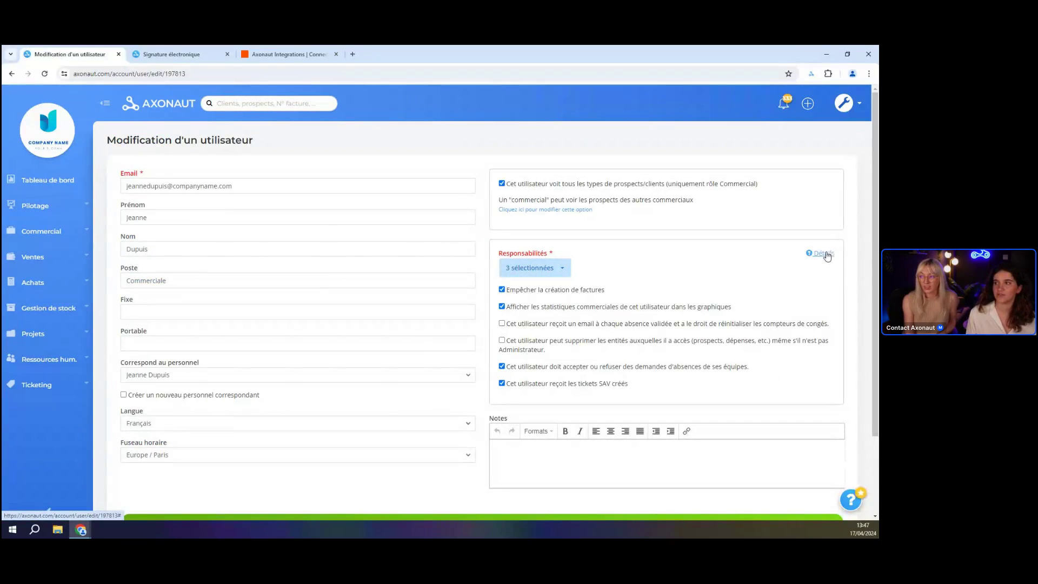
Examine the Responsabilités details table of access rights per role, and look at this user's role selection without changing it.
left_click(822, 253)
scroll(416, 238, "down", 8)
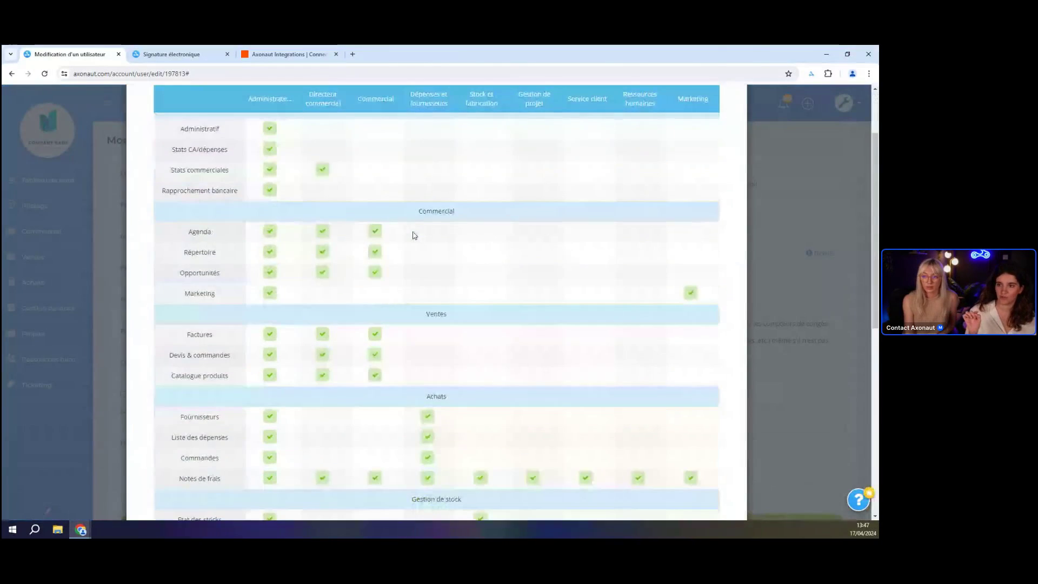
scroll(433, 244, "up", 10)
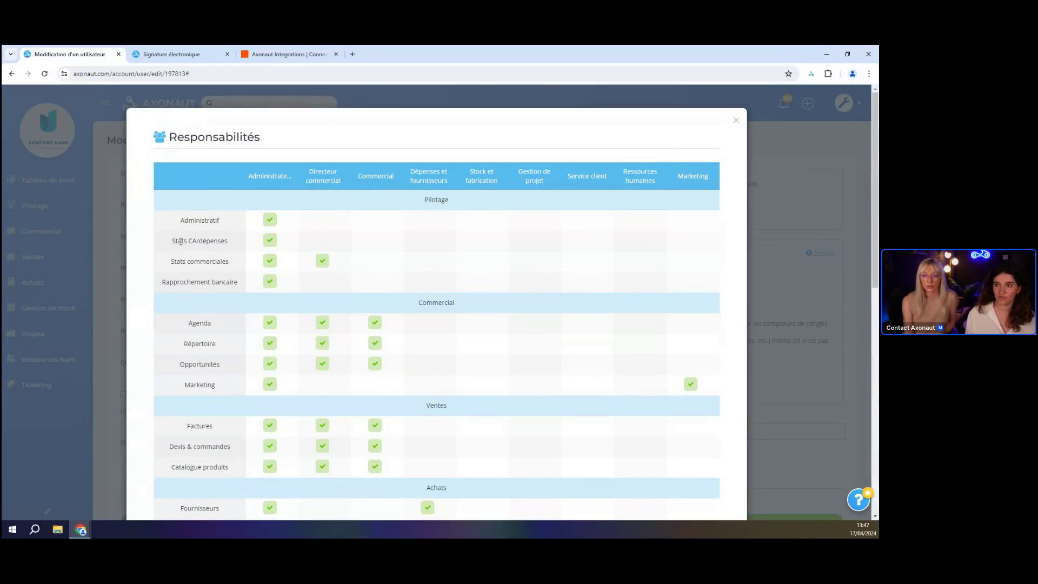
scroll(181, 241, "down", 5)
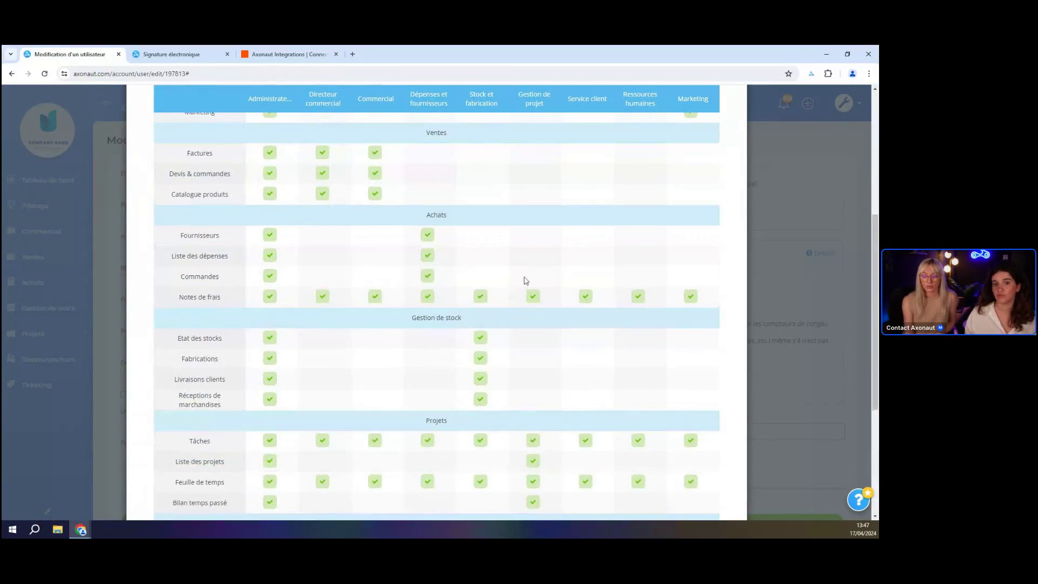
scroll(524, 280, "up", 3)
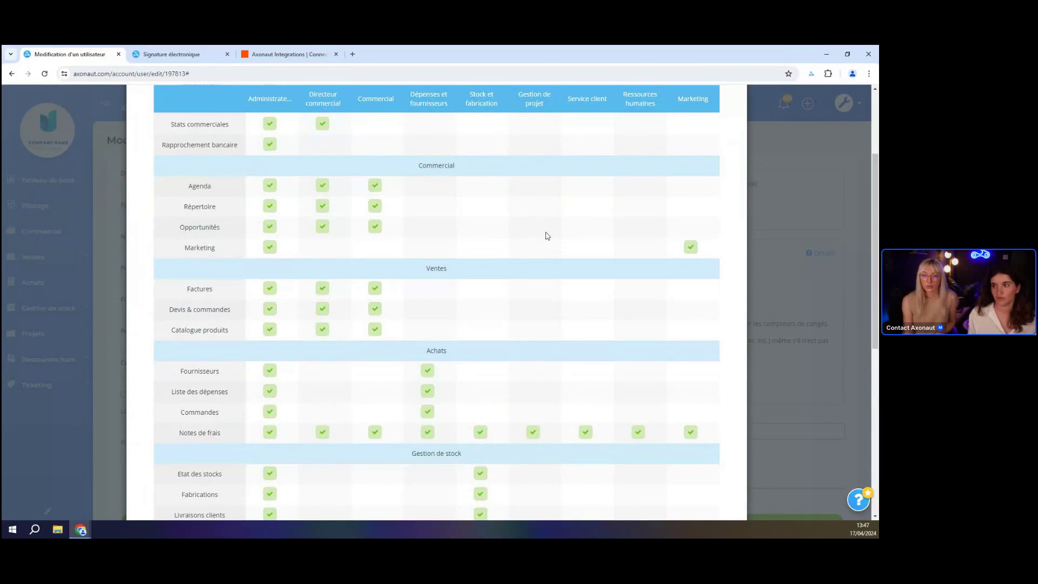
scroll(638, 175, "up", 3)
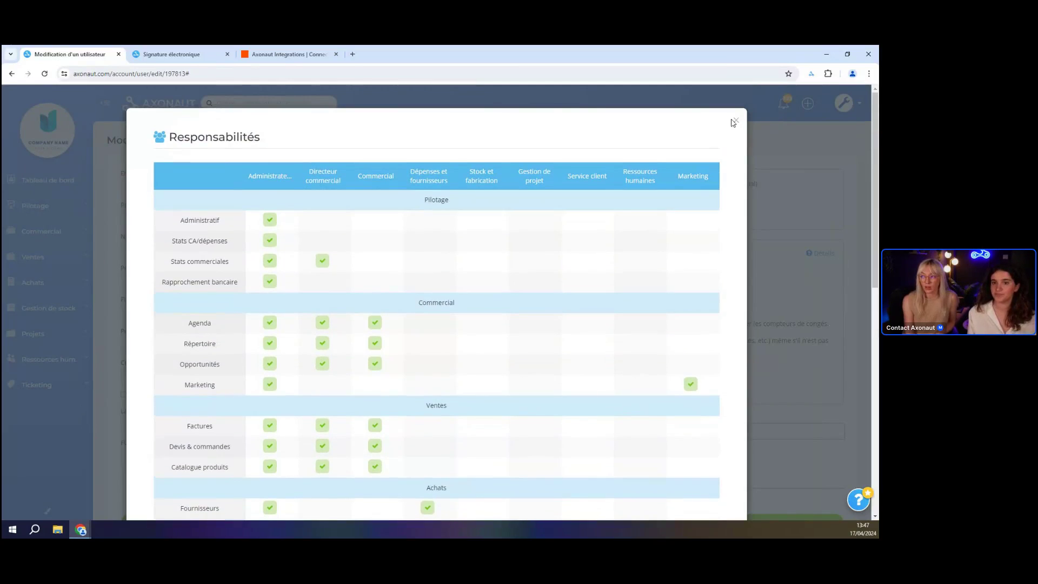
left_click(735, 122)
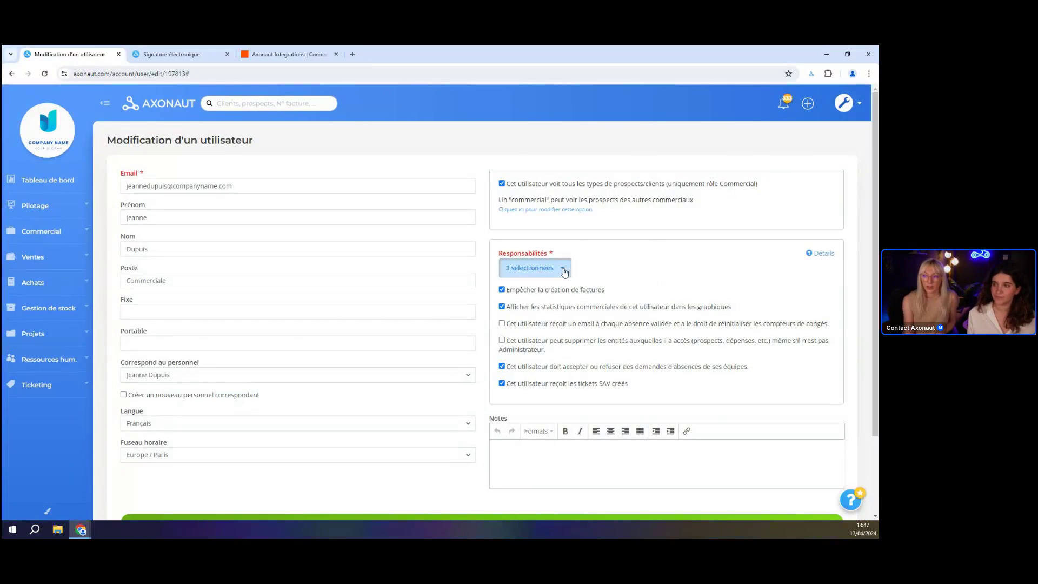
left_click(551, 269)
left_click(698, 285)
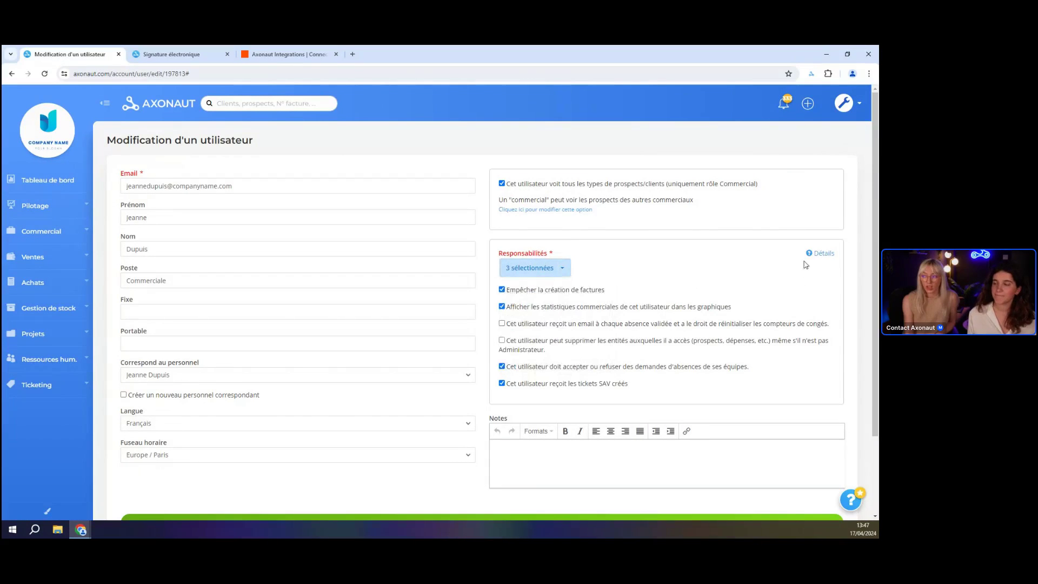
Reopen the Responsabilités details table and compare Administrateur and Directeur commercial access to Stats commerciales and Stats CA/dépenses.
left_click(831, 255)
scroll(400, 244, "down", 5)
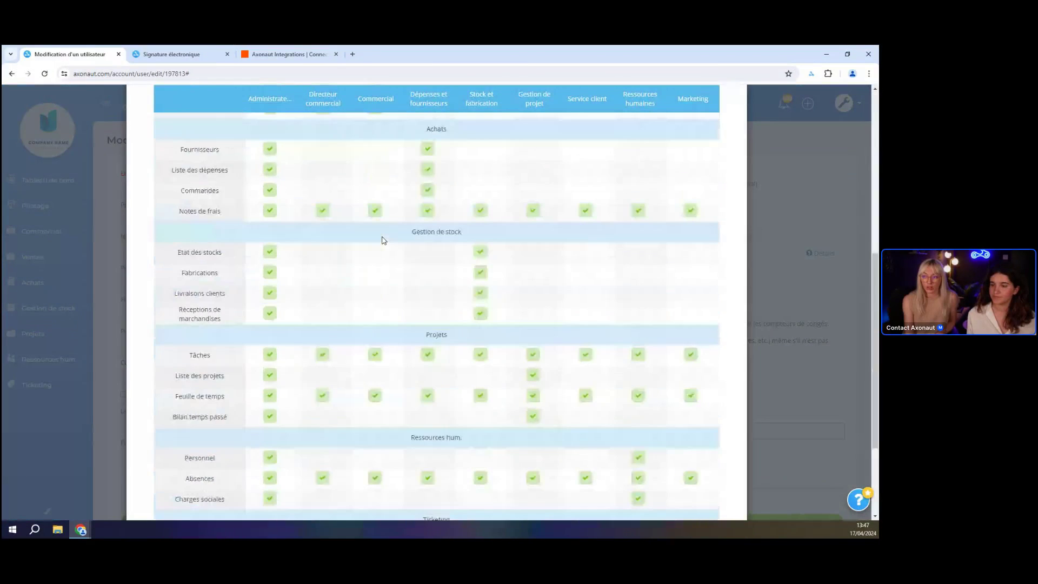
scroll(206, 200, "up", 3)
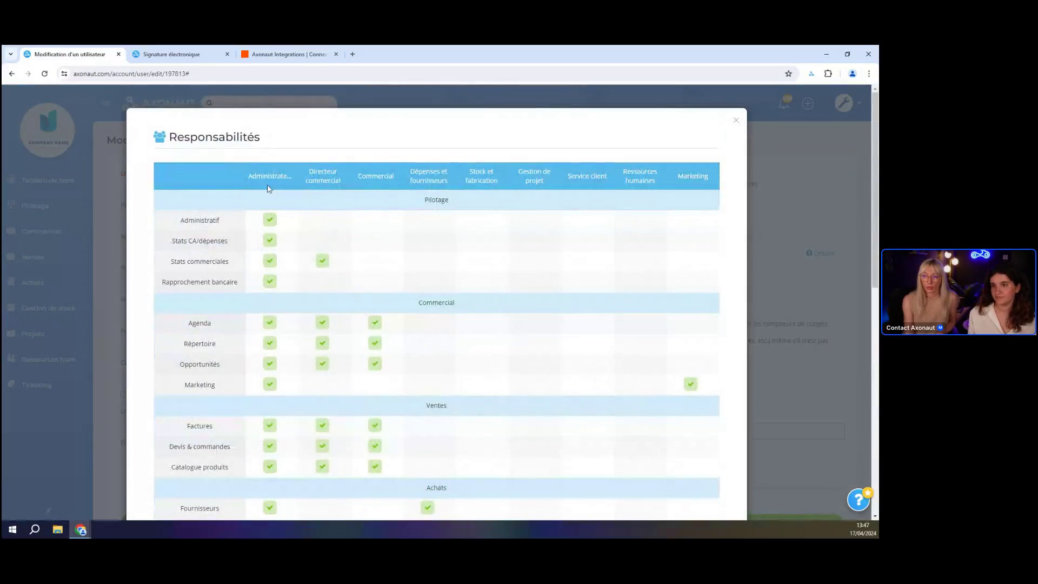
left_click_drag(326, 173, 326, 183)
left_click(327, 182)
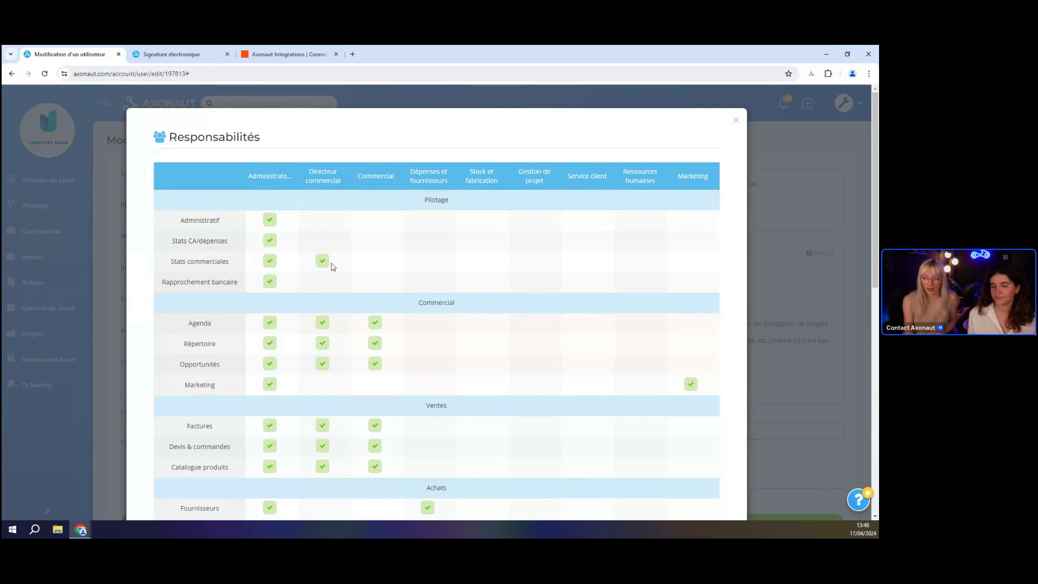
left_click_drag(335, 266, 156, 255)
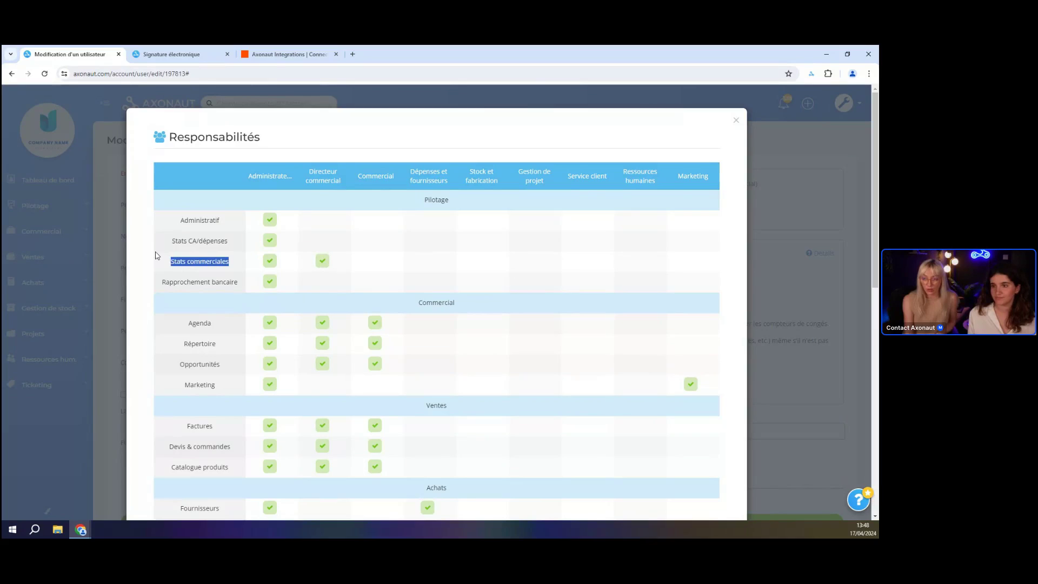
left_click(233, 252)
left_click_drag(232, 246, 146, 244)
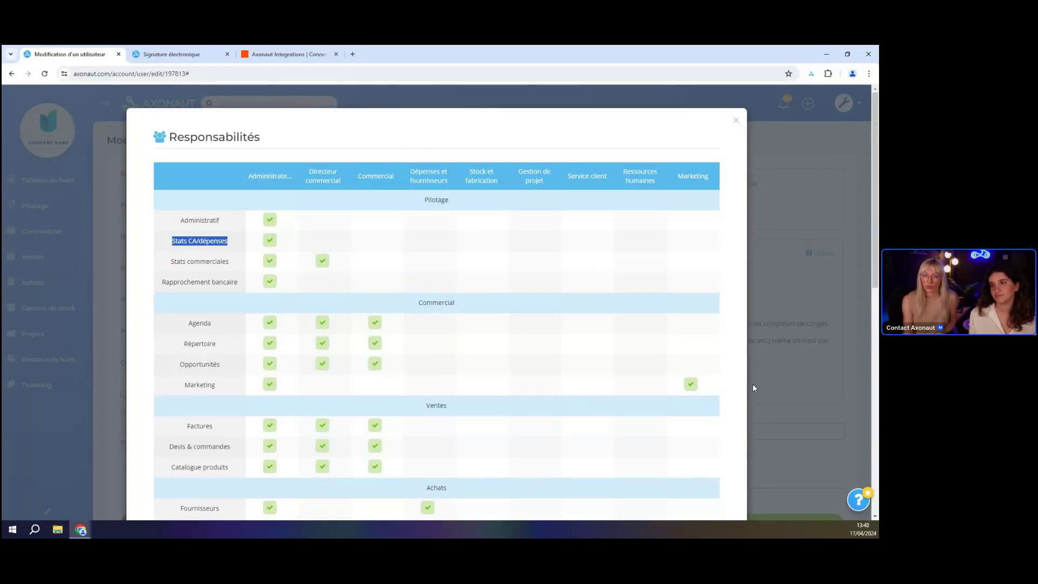
left_click(844, 368)
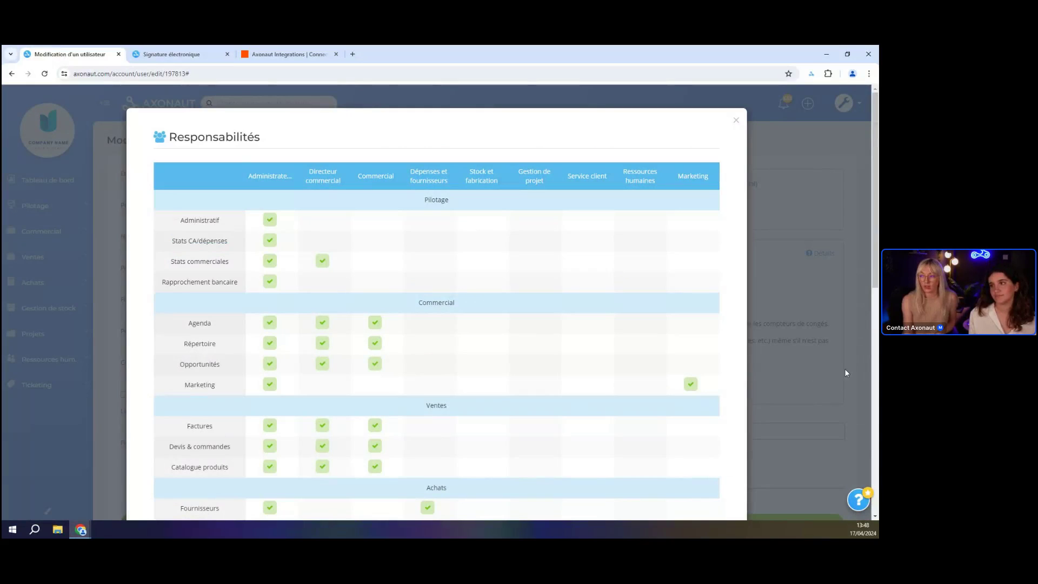
left_click(736, 120)
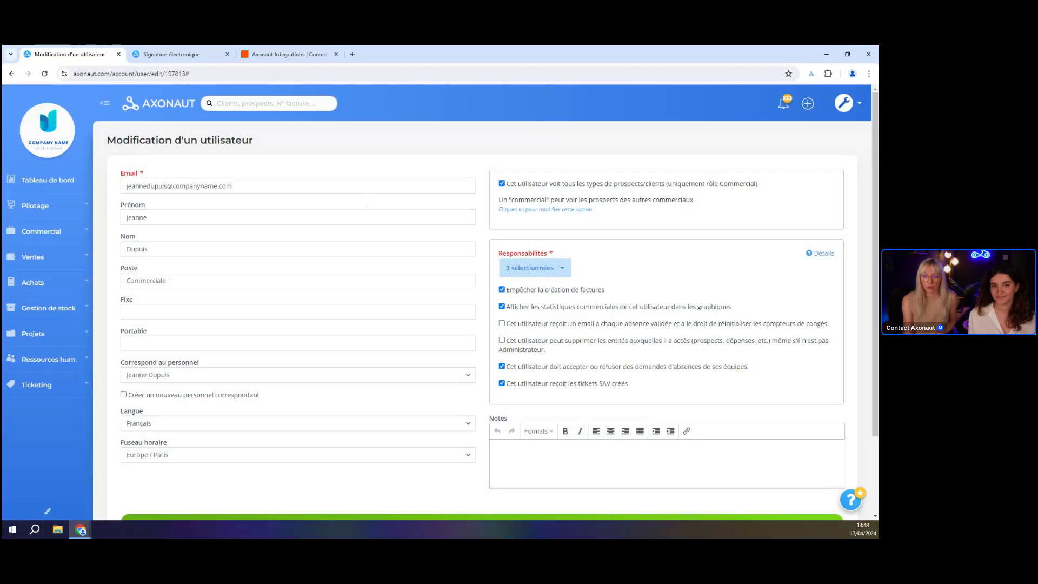